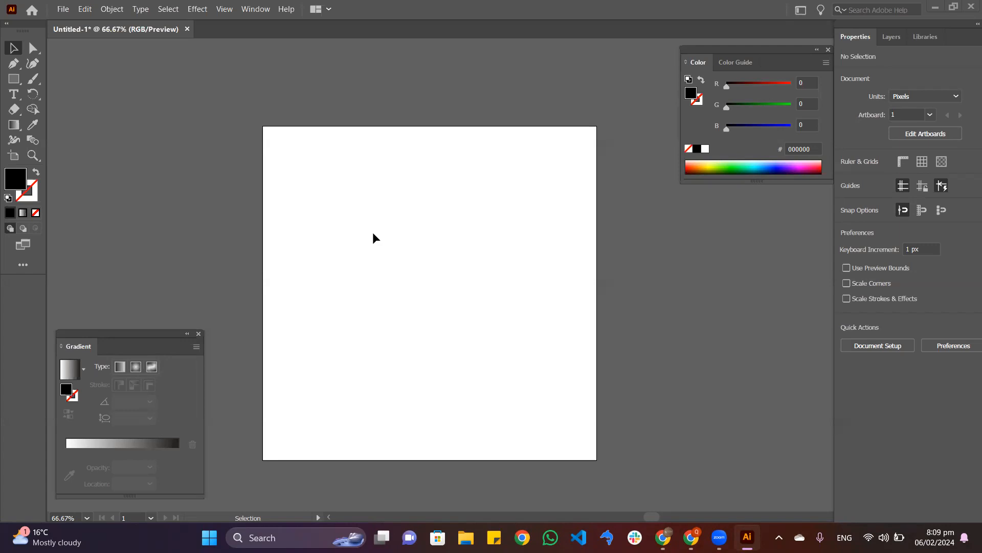
pyautogui.click(947, 134)
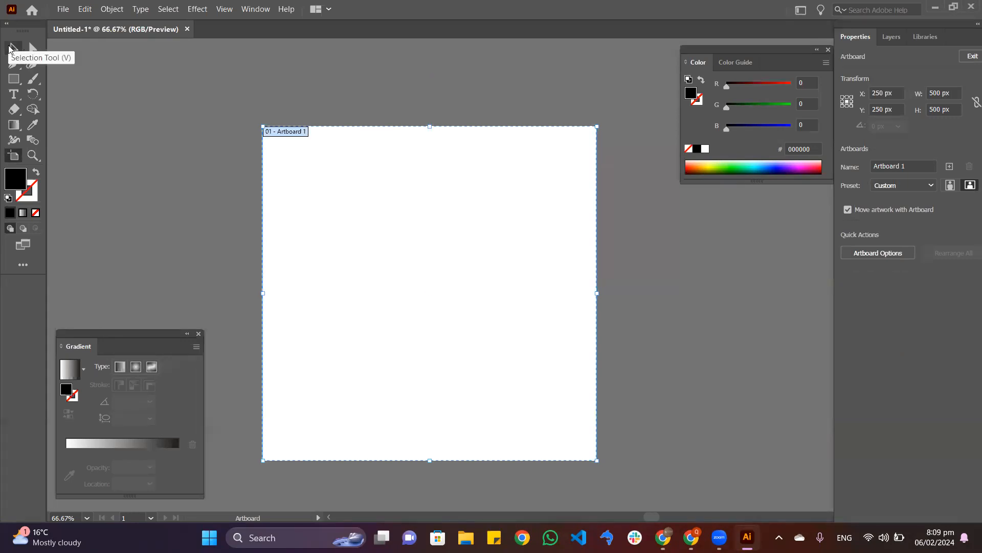
pyautogui.click(11, 49)
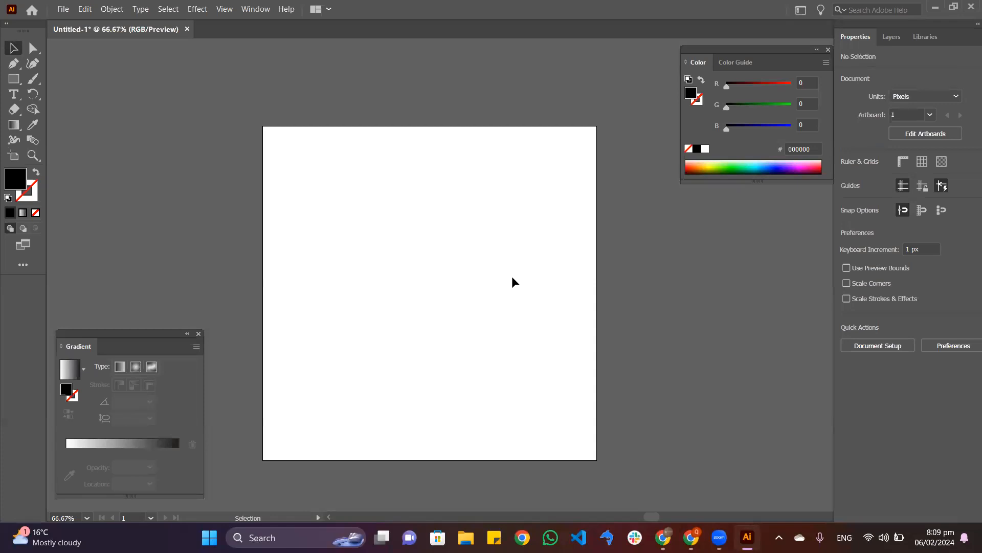
pyautogui.scroll(-1, 358, 253)
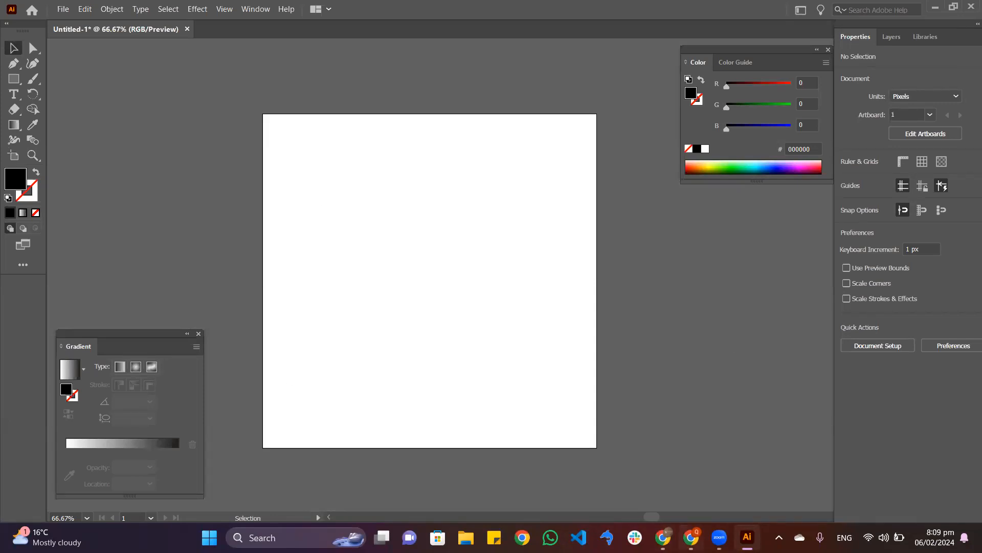
# Switch to Chrome and search Google for "types of logos"
pyautogui.click(662, 537)
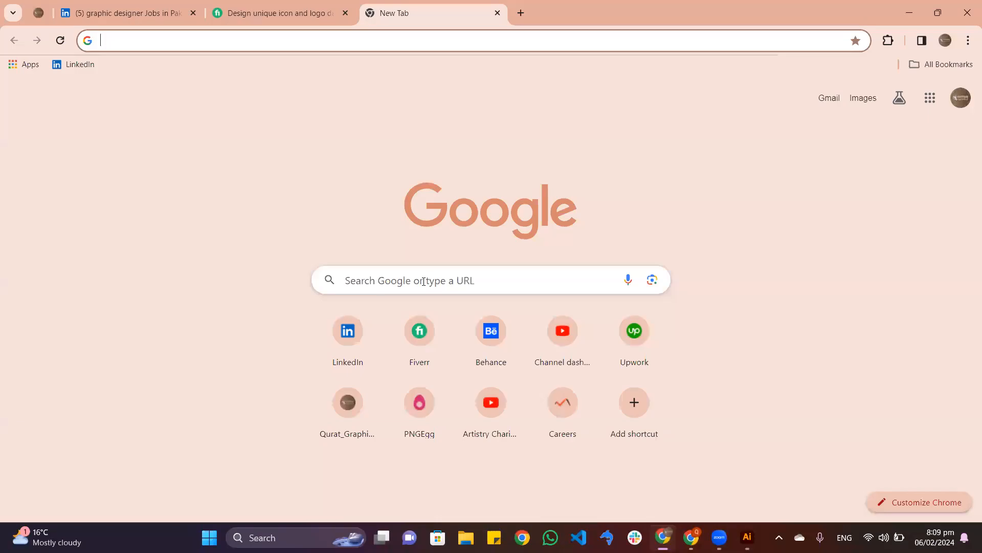
pyautogui.click(423, 281)
pyautogui.write('type')
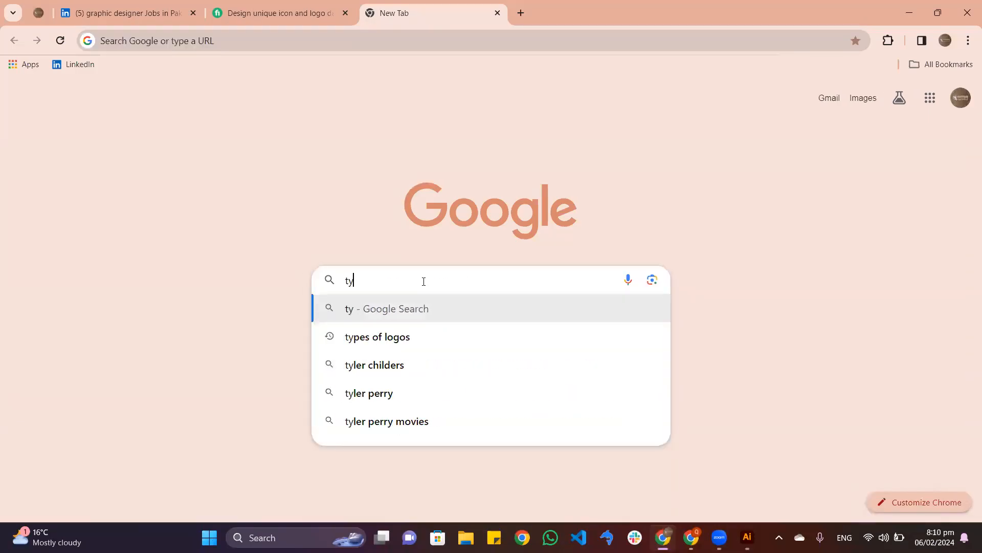
pyautogui.press('Down')
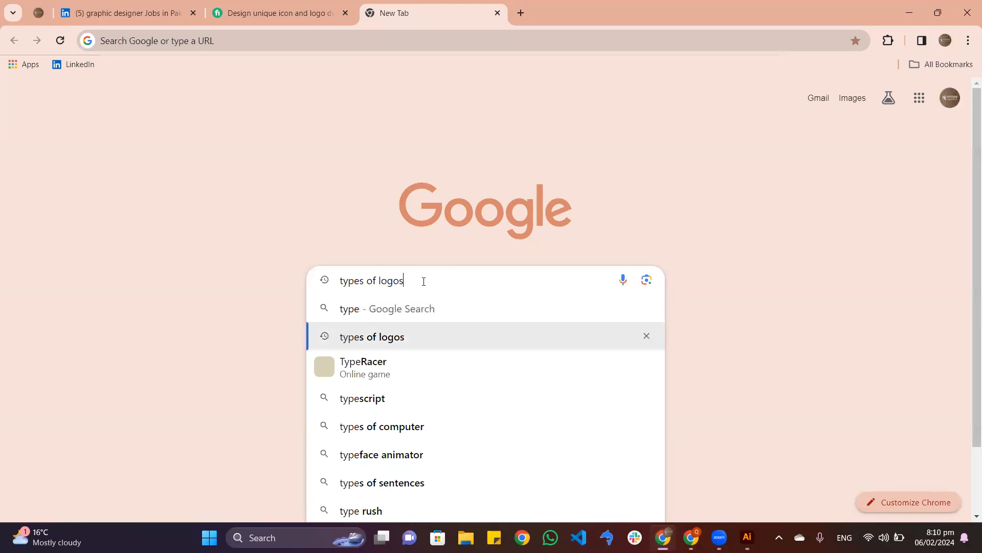
pyautogui.press('Return')
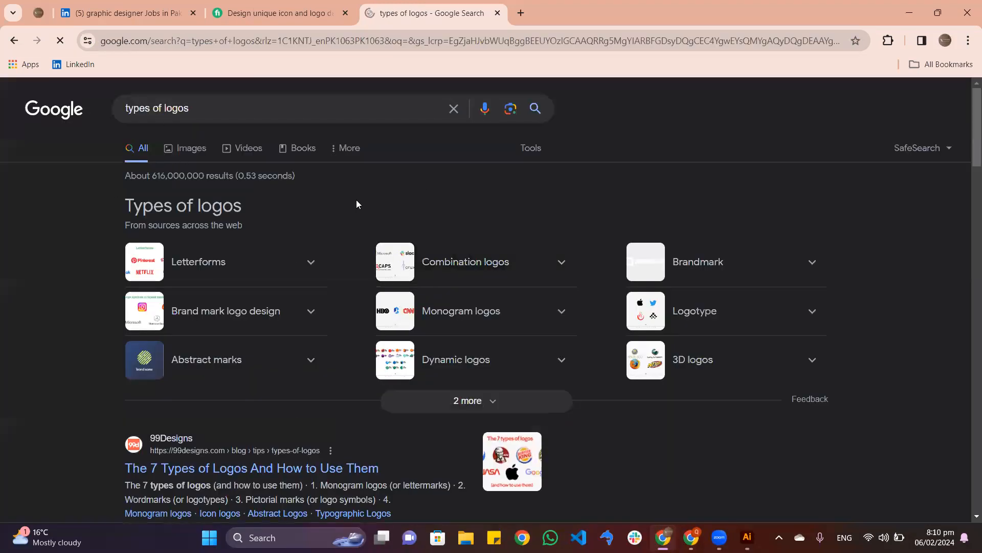
# Open the 99designs article on the 7 types of logos and find its overview of logo examples
pyautogui.scroll(-4, 333, 201)
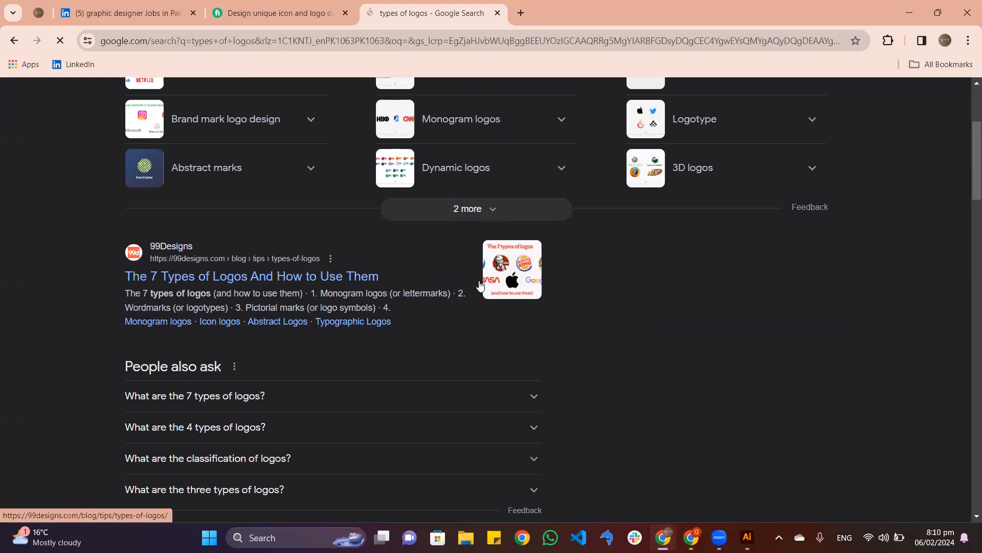
pyautogui.click(322, 257)
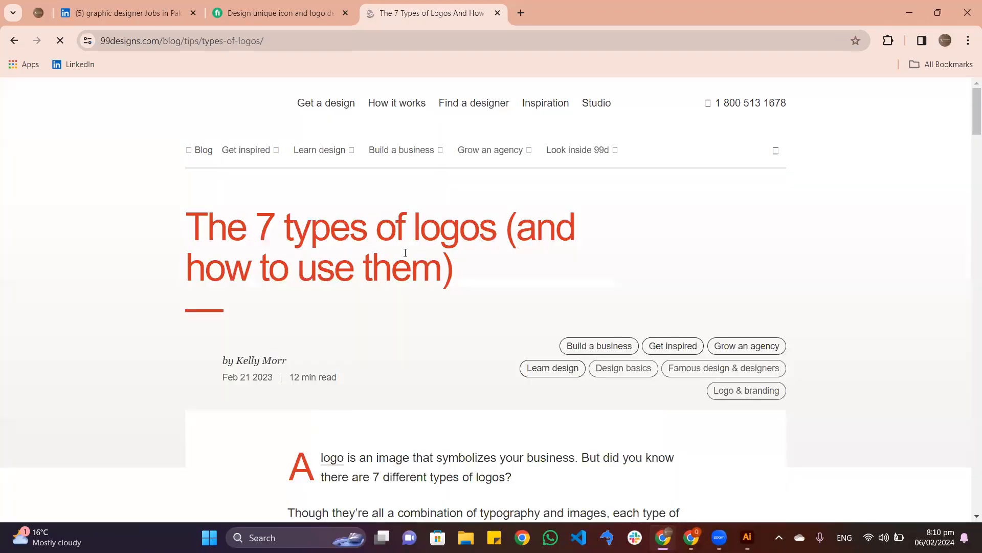
pyautogui.scroll(-3, 522, 259)
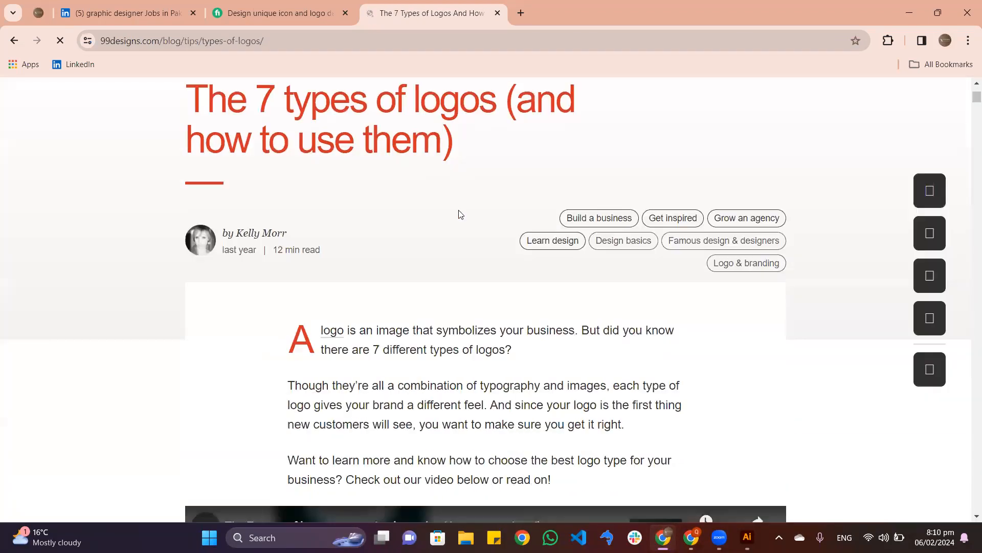
pyautogui.scroll(3, 460, 214)
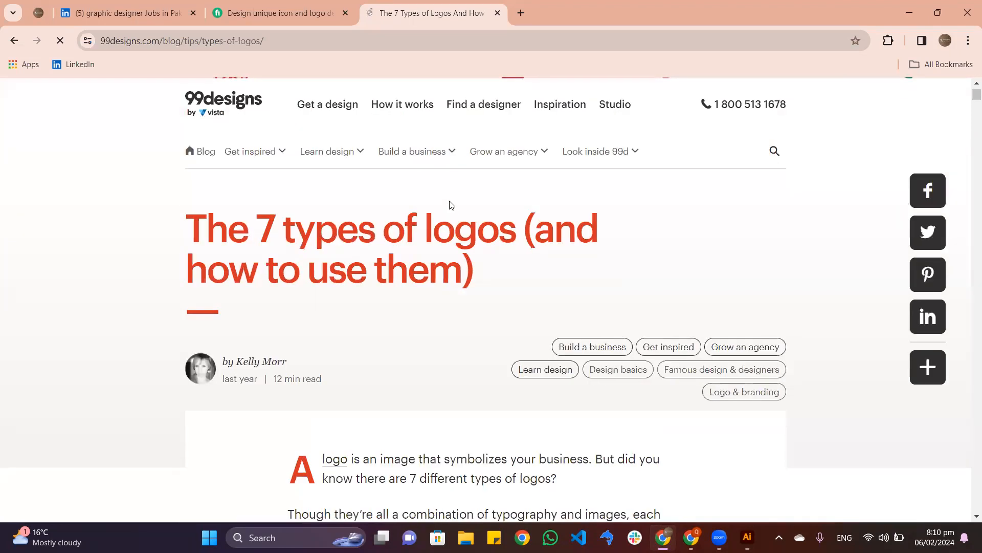
pyautogui.scroll(-10, 445, 197)
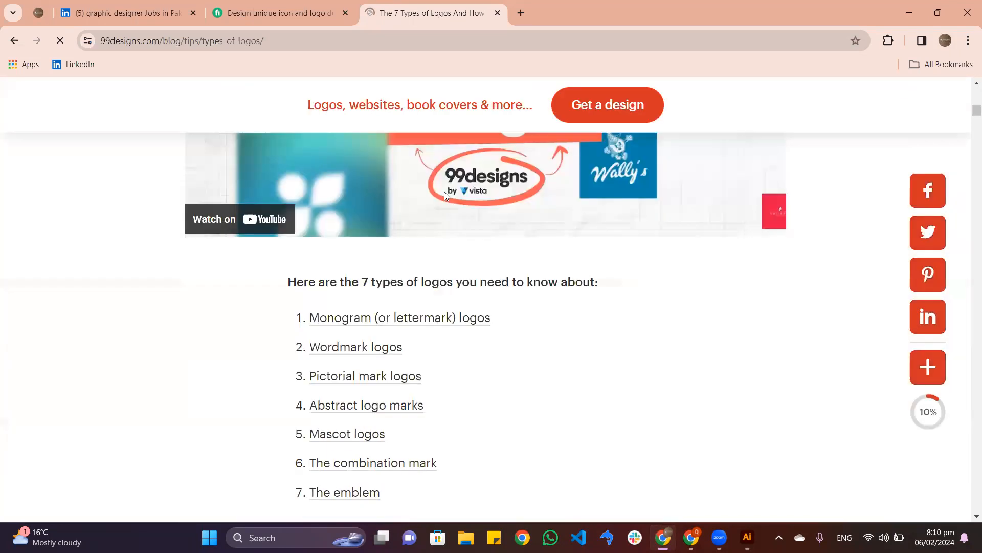
pyautogui.scroll(-1, 444, 194)
pyautogui.scroll(-4, 445, 200)
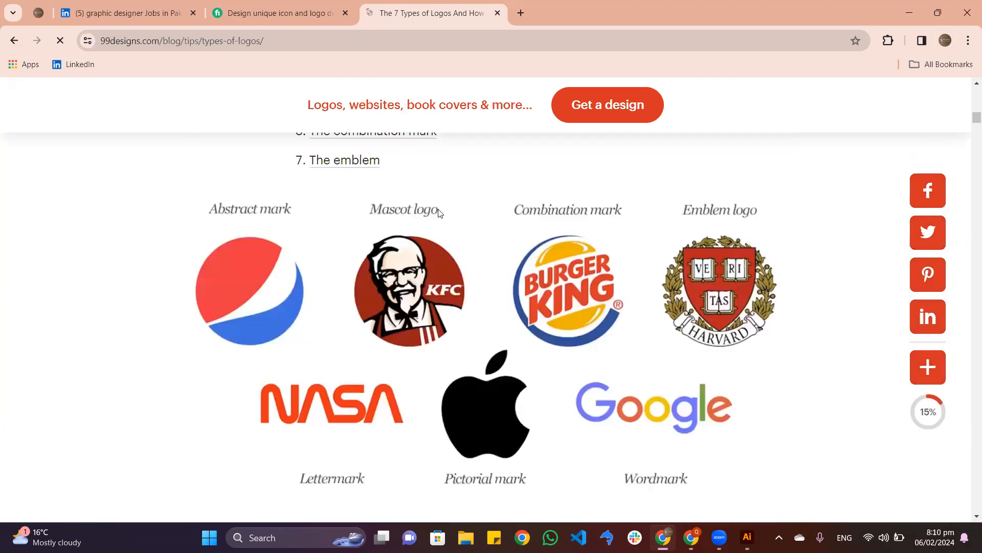
# Reduce the article's page zoom and examine the seven logo examples and the monogram logos heading
pyautogui.hotkey('ctrl', '-')
pyautogui.hotkey('ctrl', '-')
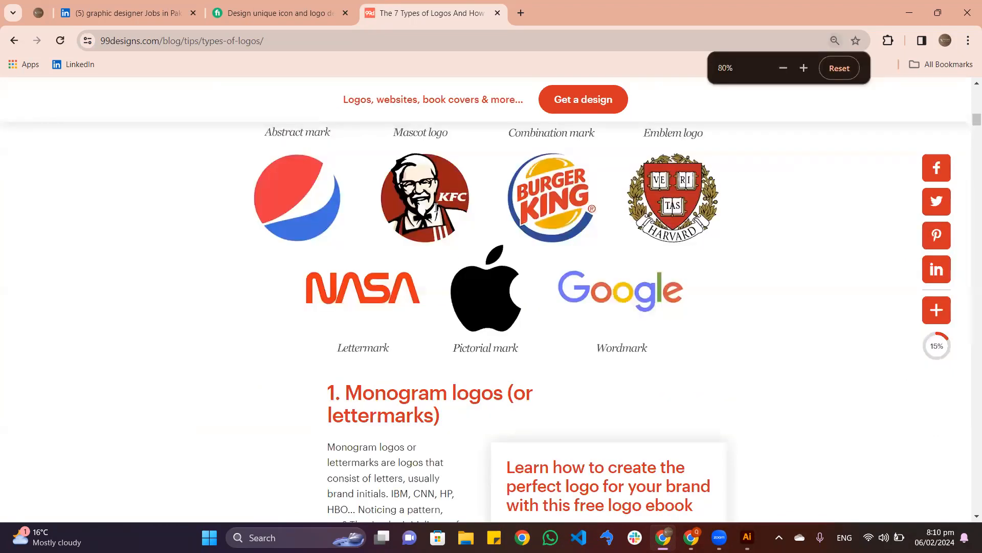
pyautogui.hotkey('ctrl', '-')
pyautogui.hotkey('ctrl', '-')
pyautogui.hotkey('ctrl', '-')
pyautogui.hotkey('ctrl', '-')
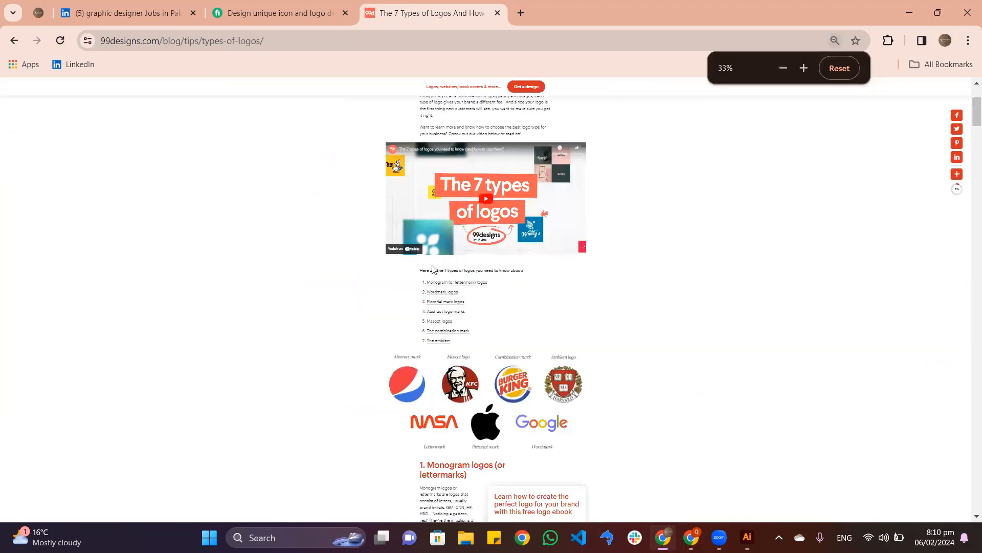
pyautogui.hotkey('ctrl', '+')
pyautogui.hotkey('ctrl', '+')
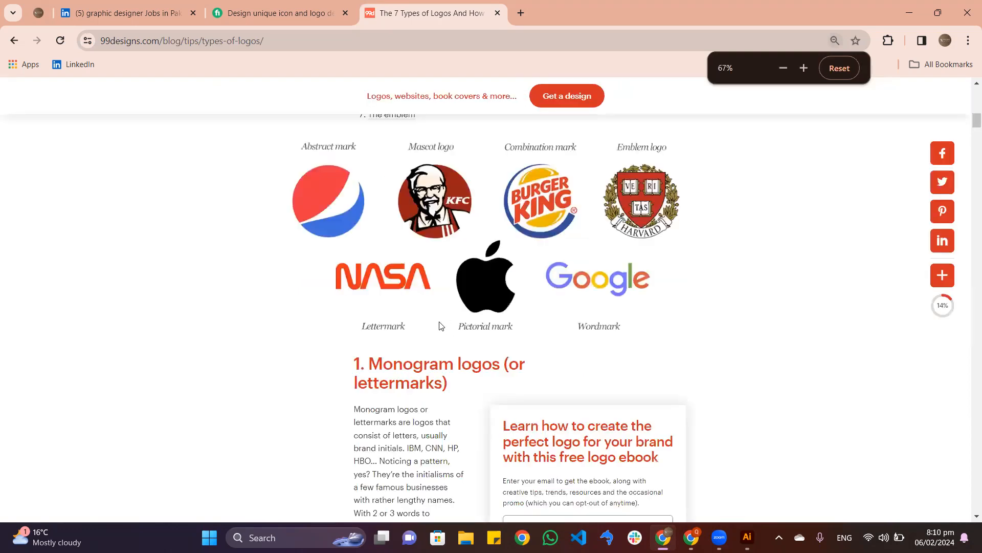
pyautogui.hotkey('ctrl', '+')
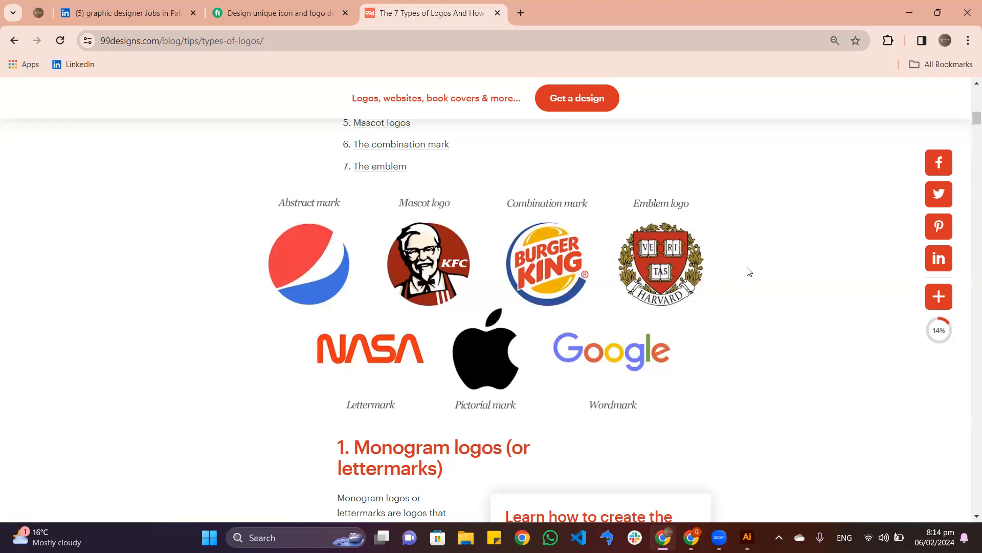
pyautogui.scroll(-1, 503, 315)
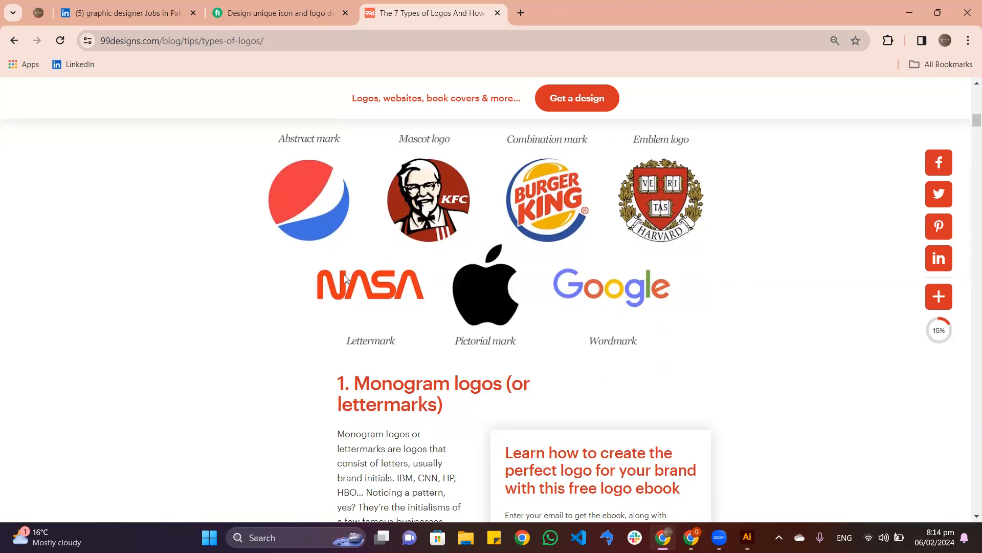
pyautogui.moveTo(355, 383); pyautogui.dragTo(503, 385)
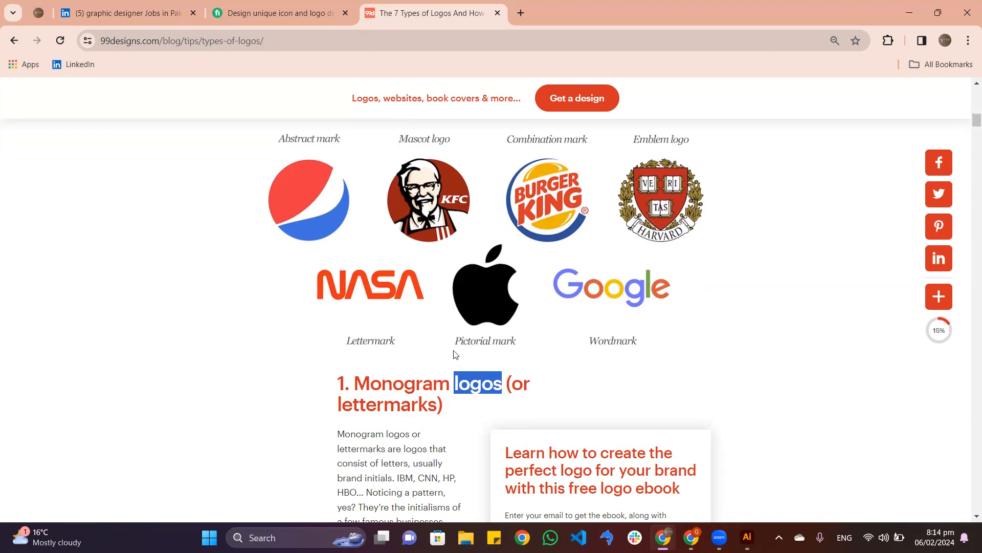
# Switch to Illustrator and add the designer's name in capitals as point text near the artboard's centre
pyautogui.click(747, 537)
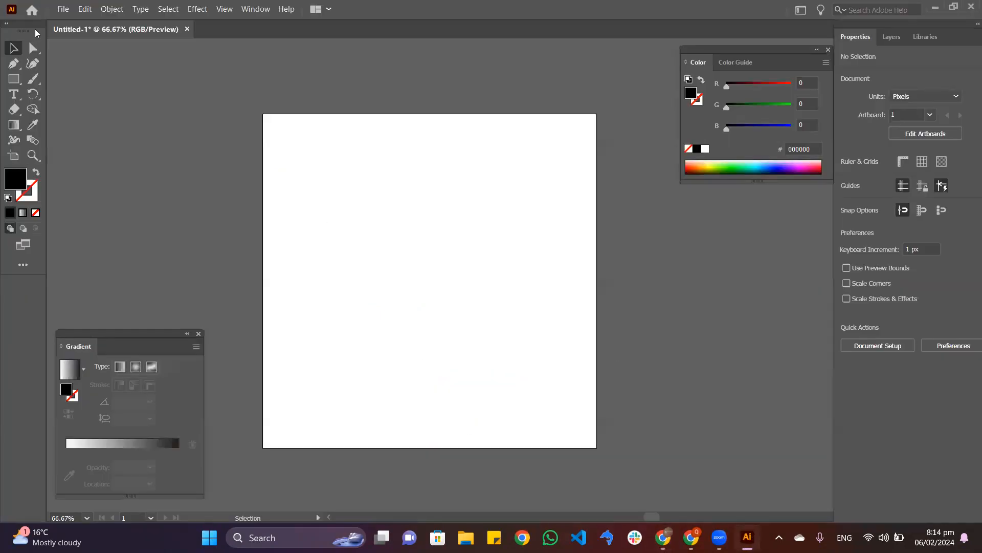
pyautogui.click(14, 95)
pyautogui.click(411, 283)
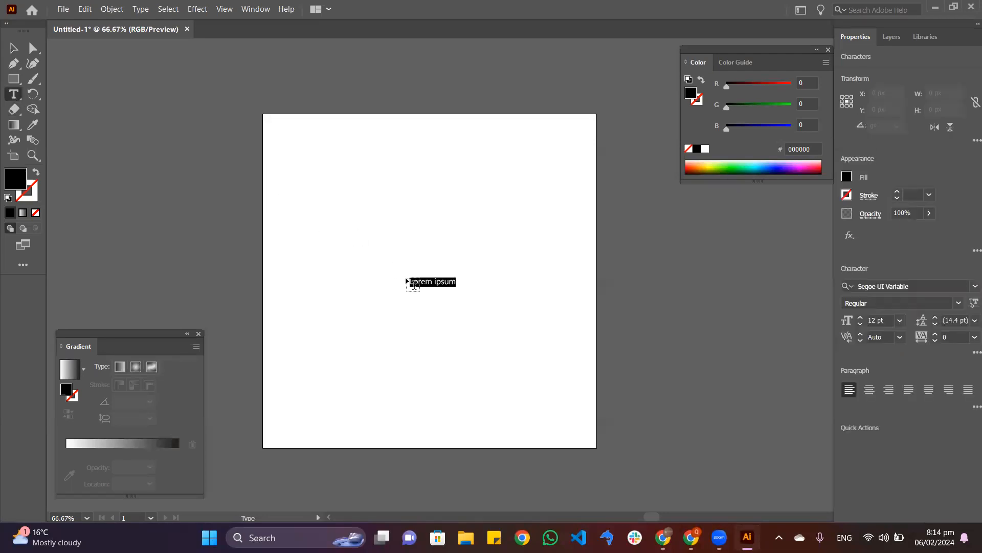
pyautogui.write('Q')
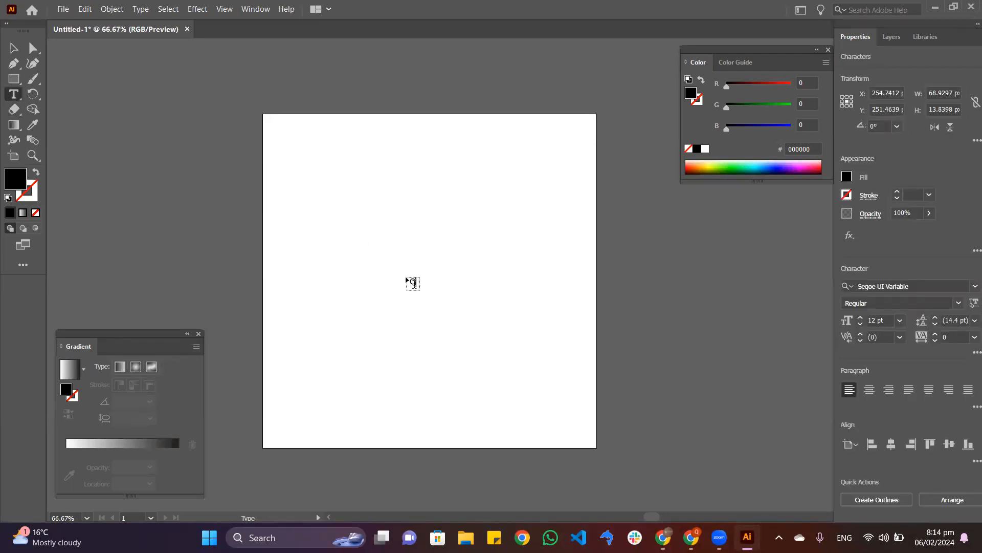
pyautogui.write('URATULAIN')
pyautogui.click(10, 49)
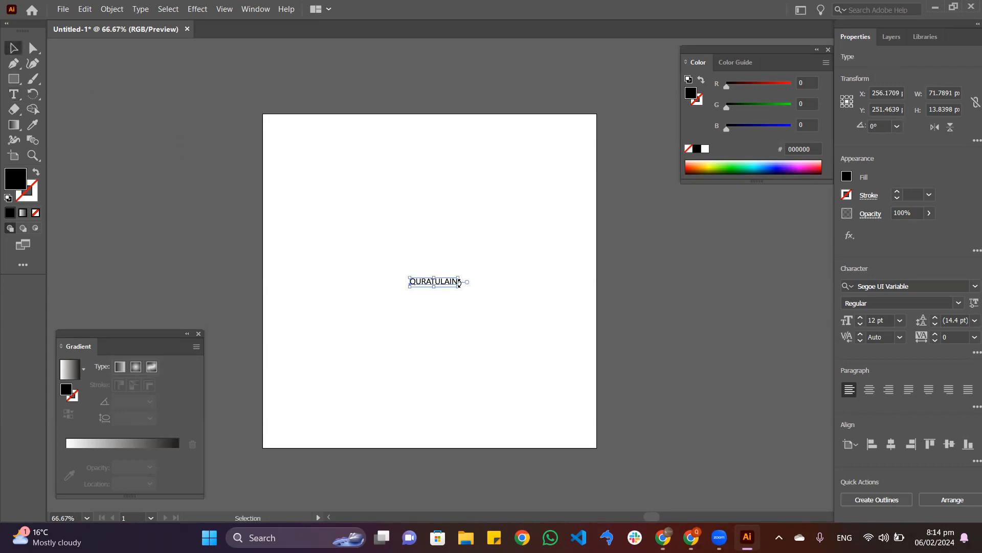
# Enlarge the name text and stretch it to about 604 px wide and 234 px high, beyond the artboard's edge
pyautogui.moveTo(455, 282); pyautogui.dragTo(665, 299)
pyautogui.moveTo(486, 307); pyautogui.dragTo(397, 279)
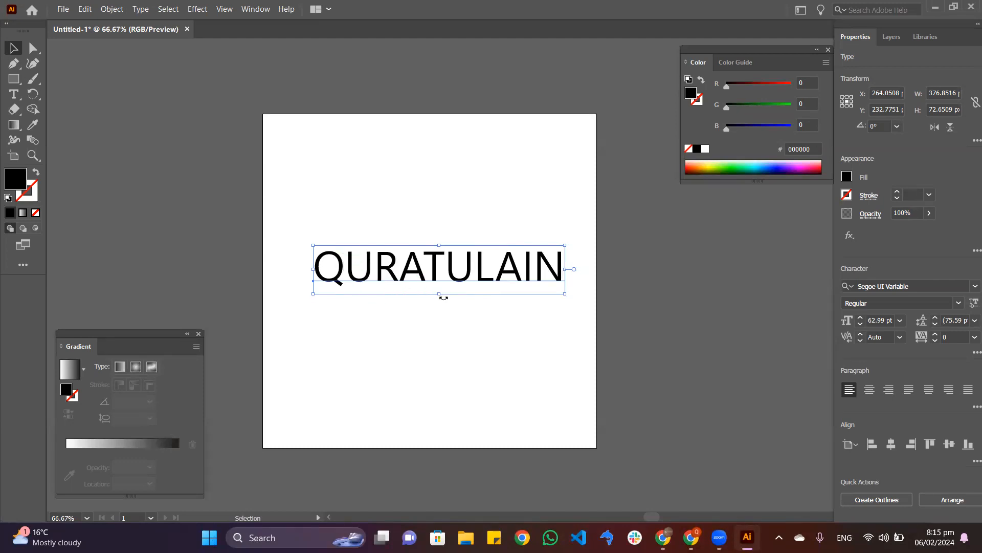
pyautogui.moveTo(443, 294); pyautogui.dragTo(440, 401)
pyautogui.moveTo(565, 324); pyautogui.dragTo(717, 323)
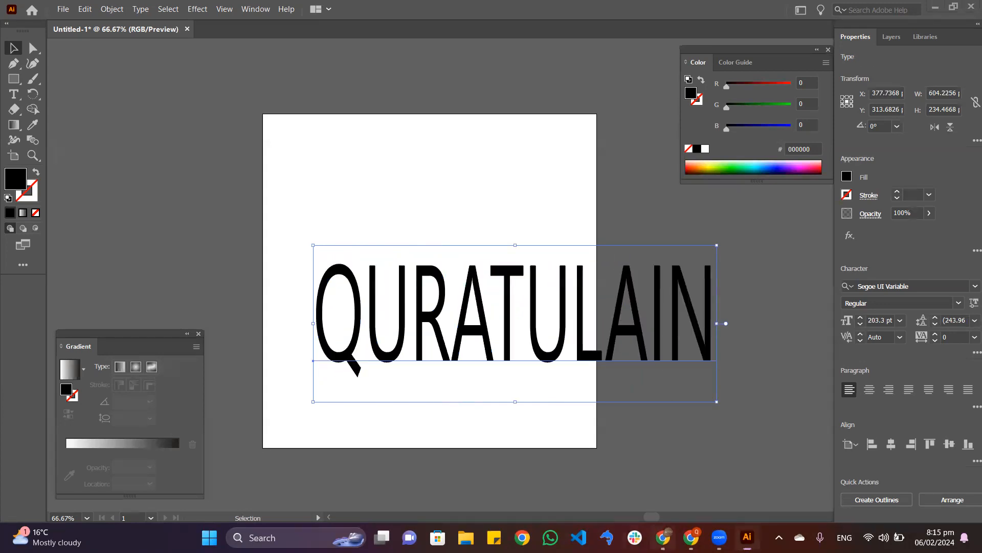
# Switch between the stretched name in Illustrator and the logo examples in Chrome to compare them
pyautogui.click(664, 537)
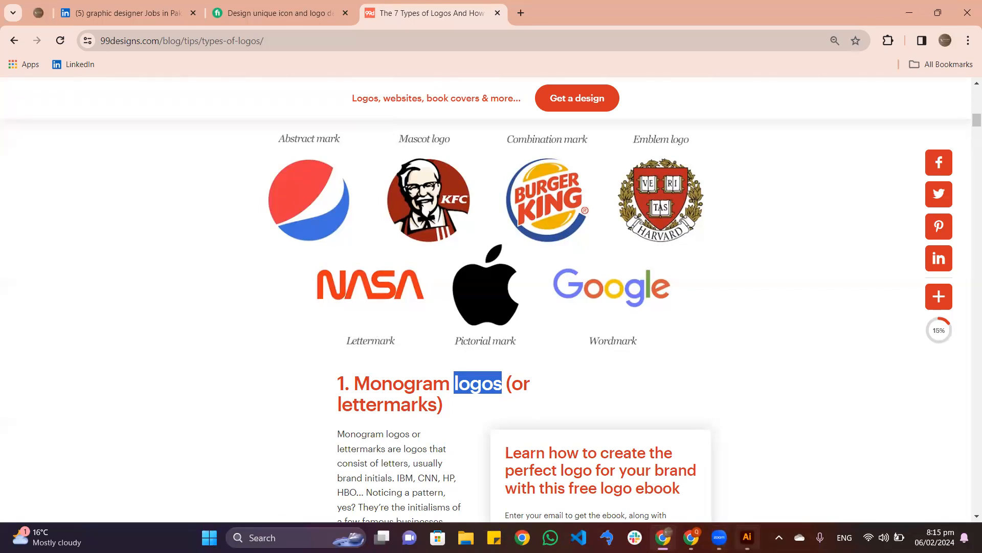
pyautogui.click(747, 538)
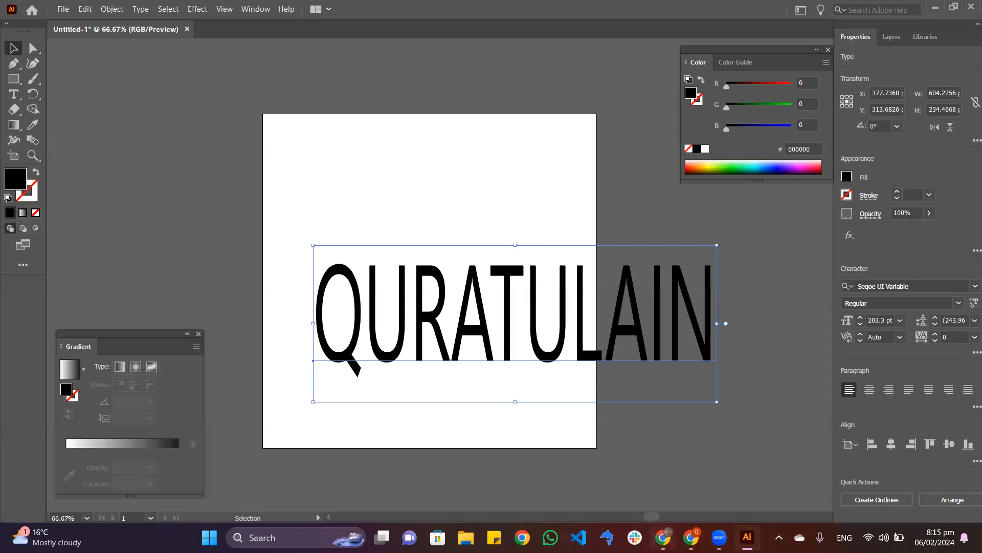
pyautogui.click(935, 7)
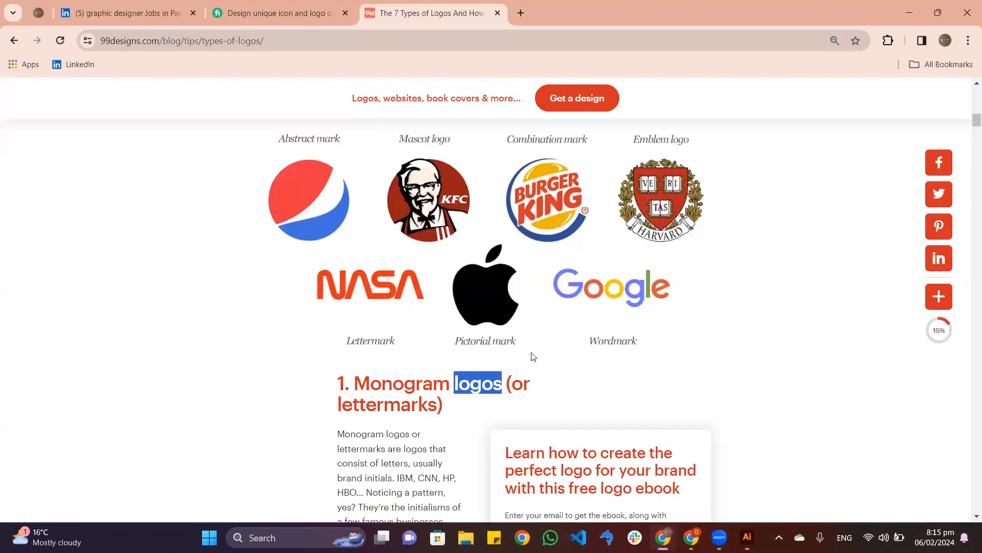
pyautogui.click(109, 204)
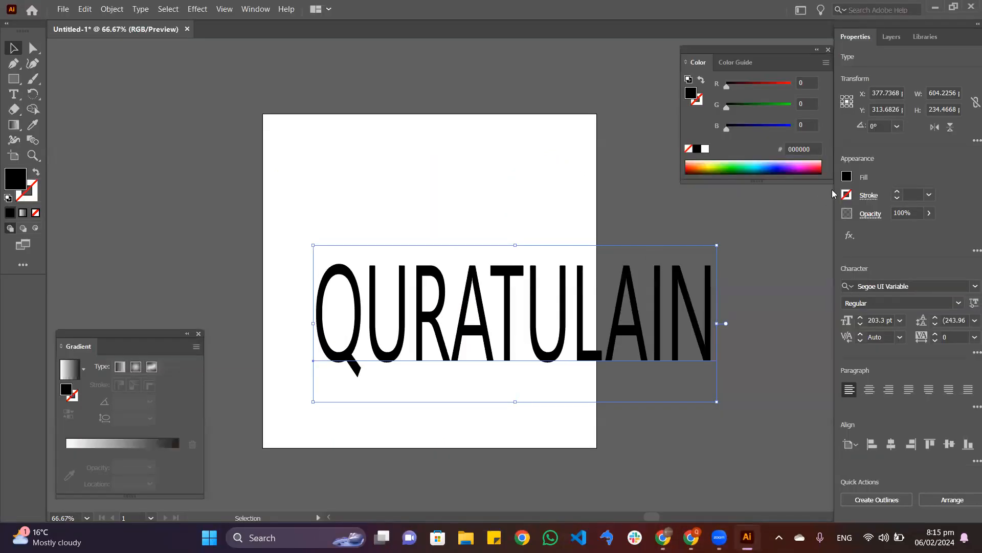
# Delete the stretched name and add the name again in capitals as new point text on the artboard's upper half
pyautogui.press('Delete')
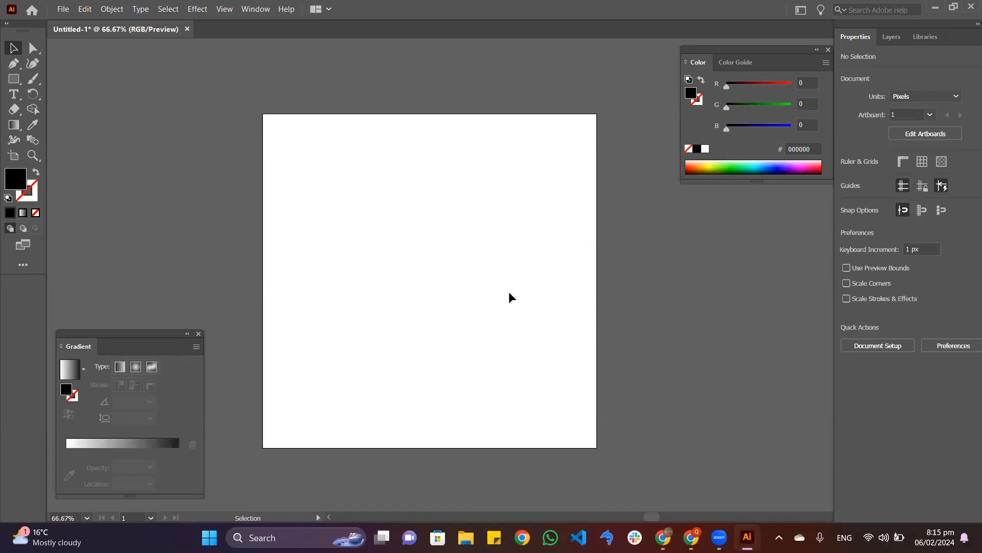
pyautogui.click(14, 93)
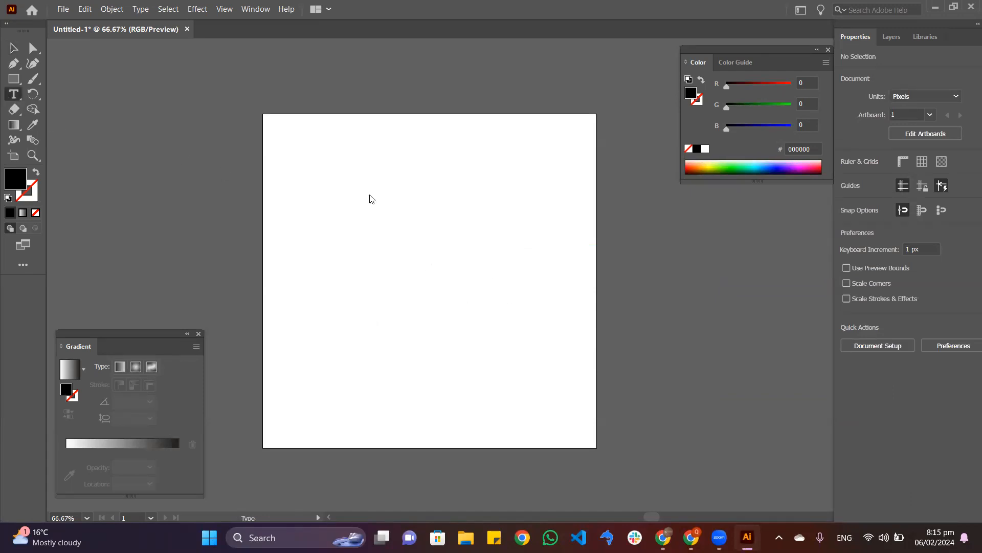
pyautogui.click(368, 227)
pyautogui.write('QURATUL')
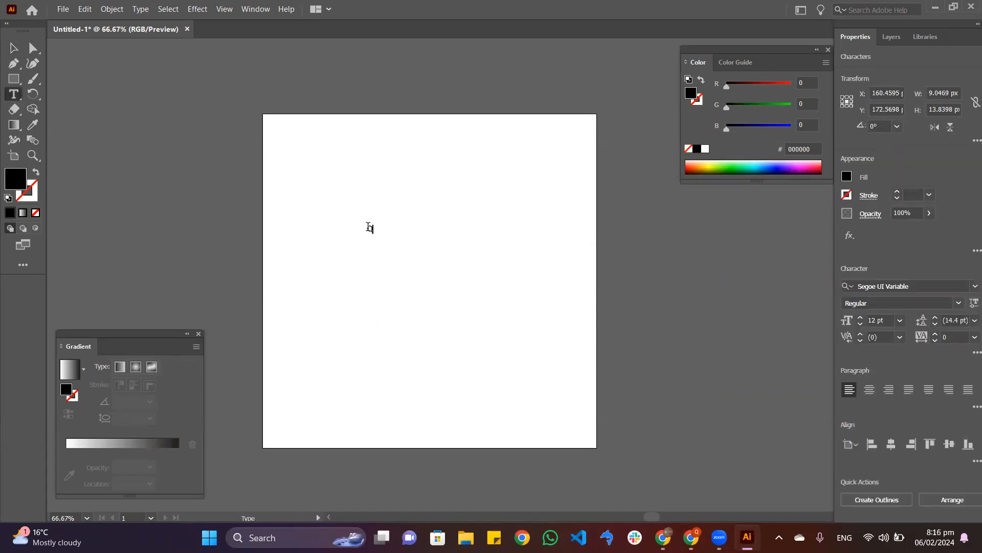
pyautogui.write('A')
pyautogui.click(14, 48)
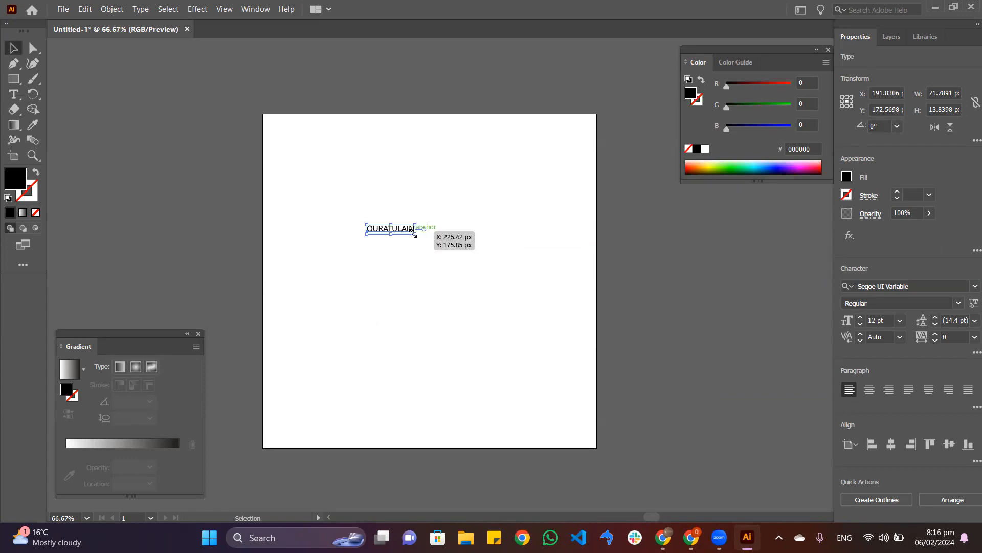
# Enlarge the name text to about 66 pt in the artboard's middle and place a duplicate directly below it
pyautogui.moveTo(417, 231); pyautogui.dragTo(566, 267)
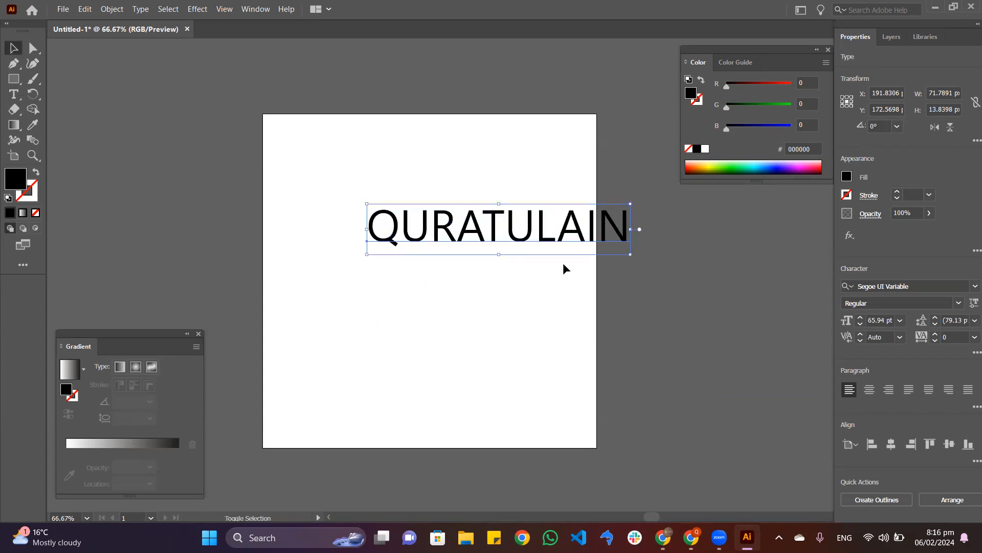
pyautogui.moveTo(544, 233); pyautogui.dragTo(467, 287)
pyautogui.press('t')
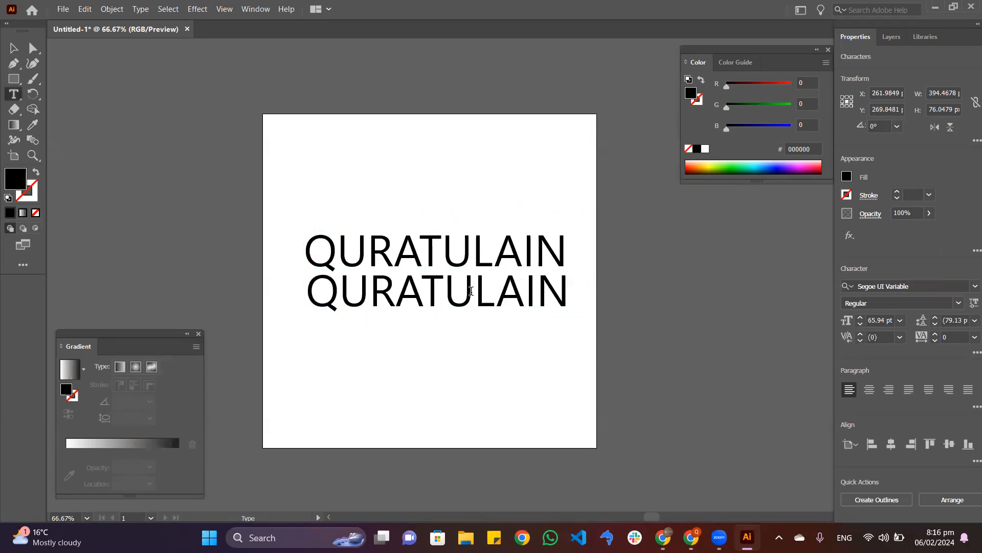
# Replace the duplicated name on the lower line with the text GRAPHIC DESIGNER
pyautogui.doubleClick(471, 272)
pyautogui.write('GRA')
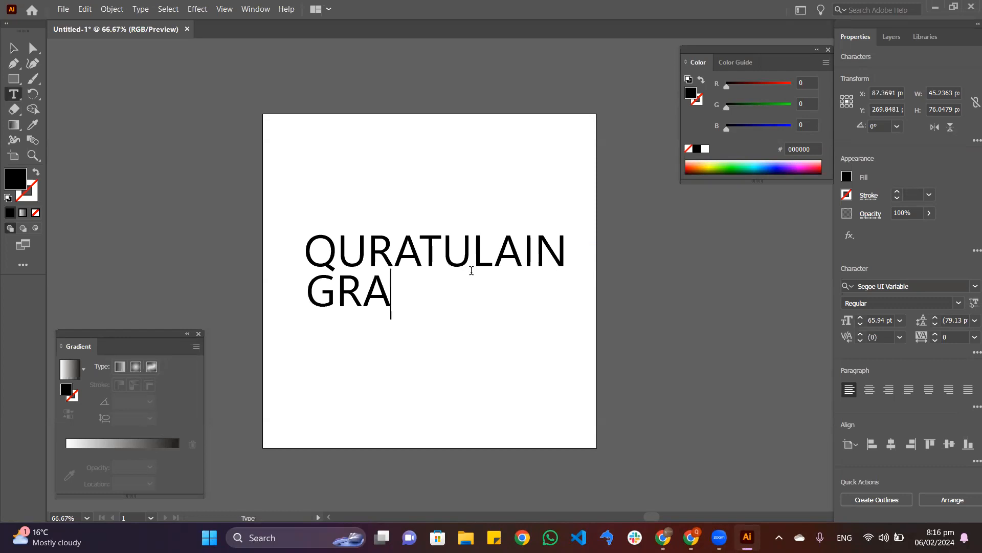
pyautogui.write('PHIC ')
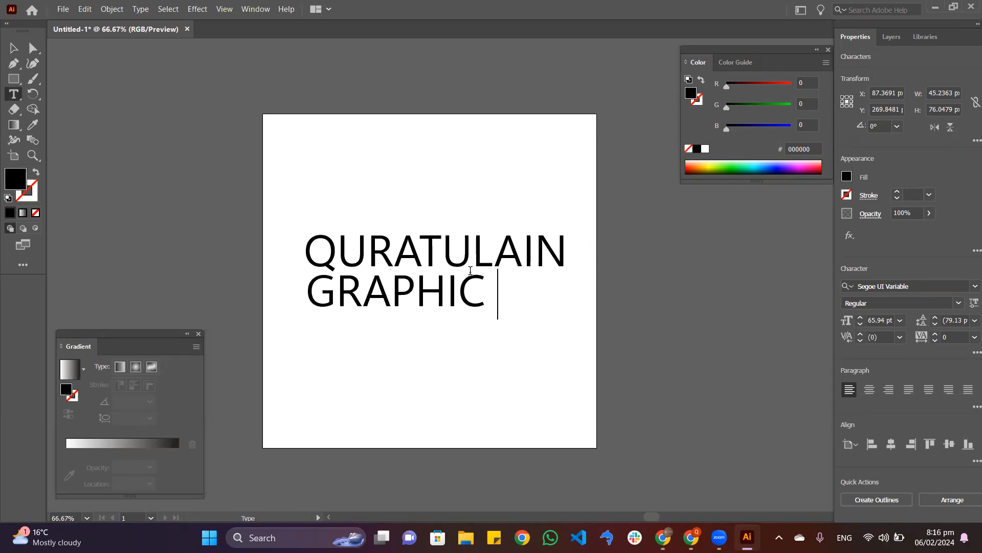
pyautogui.write('DESIGNER')
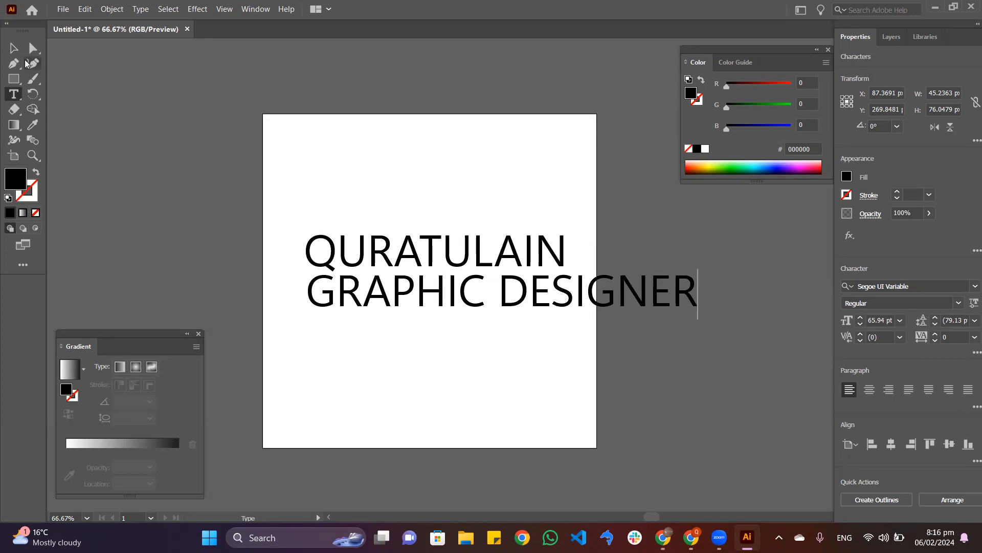
pyautogui.click(13, 48)
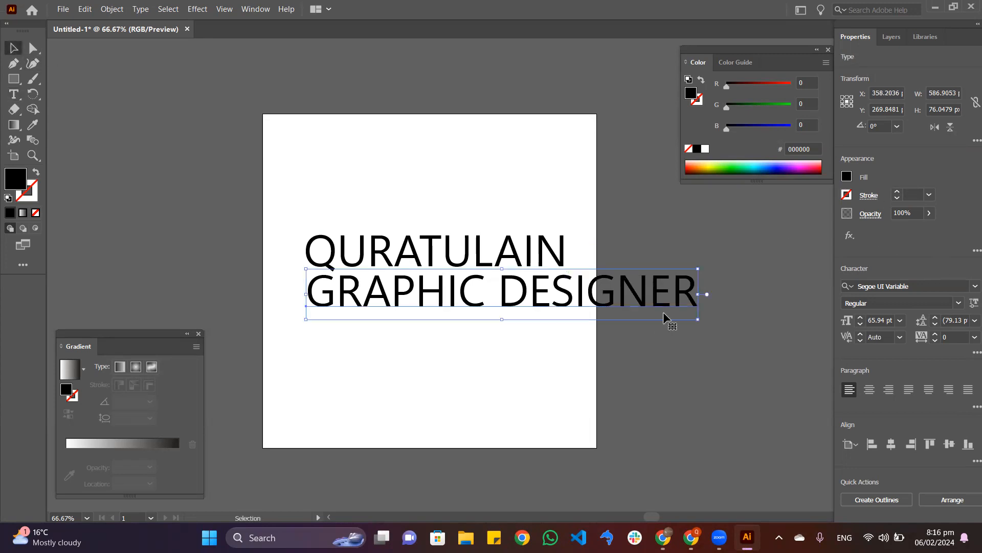
# Shrink GRAPHIC DESIGNER to a small tagline centred beneath the name and move both lines to about X 251 px, Y 225 px
pyautogui.moveTo(699, 321); pyautogui.dragTo(443, 284)
pyautogui.moveTo(367, 280); pyautogui.dragTo(426, 289)
pyautogui.click(285, 186)
pyautogui.moveTo(285, 187); pyautogui.dragTo(609, 348)
pyautogui.moveTo(488, 273)
pyautogui.mouseDown()
pyautogui.moveTo(497, 284)
pyautogui.moveTo(479, 264)
pyautogui.mouseUp()
# Switch to the logo examples in Chrome, search Google in a new tab for "kfc stands for" and read the full name
pyautogui.click(664, 537)
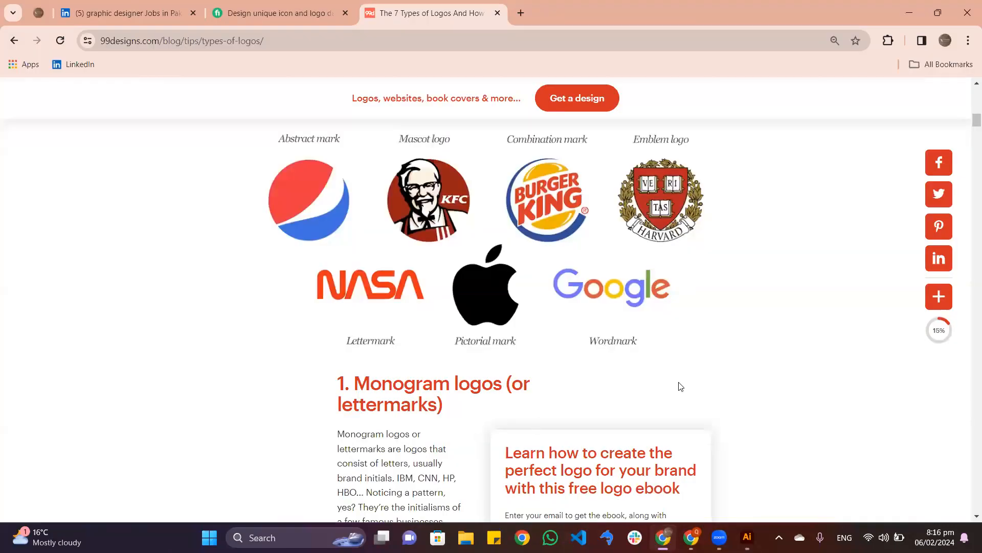
pyautogui.scroll(1, 669, 340)
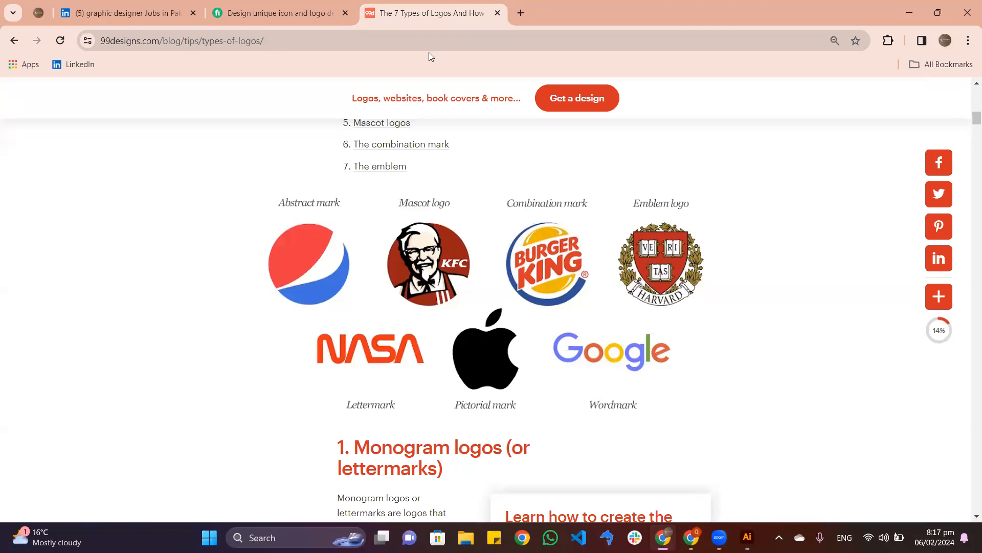
pyautogui.click(520, 12)
pyautogui.click(455, 279)
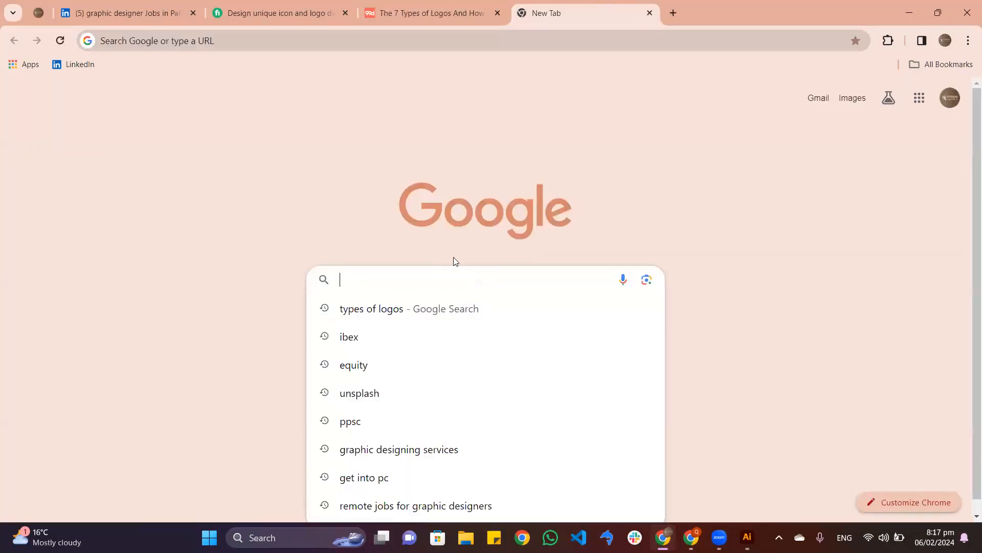
pyautogui.write('KFC ')
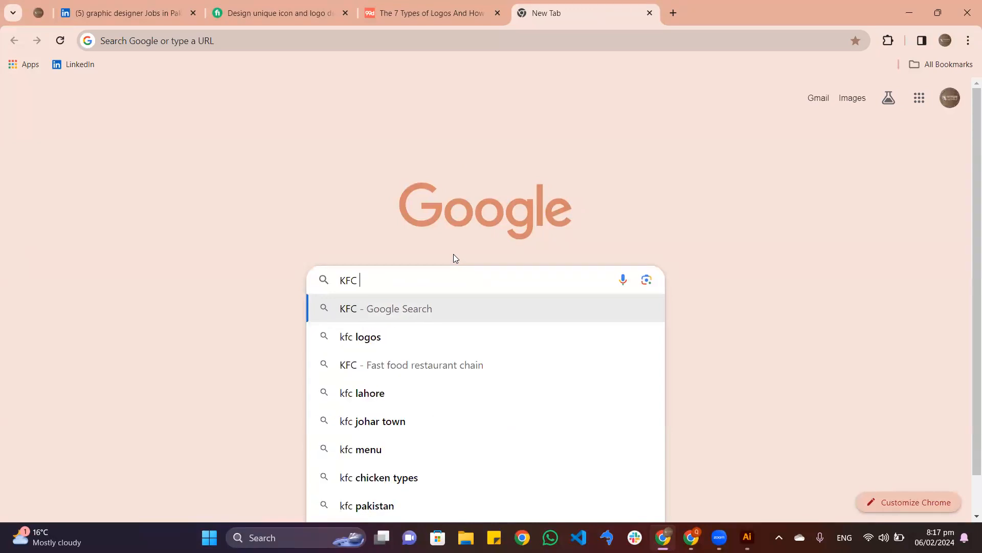
pyautogui.write('ST')
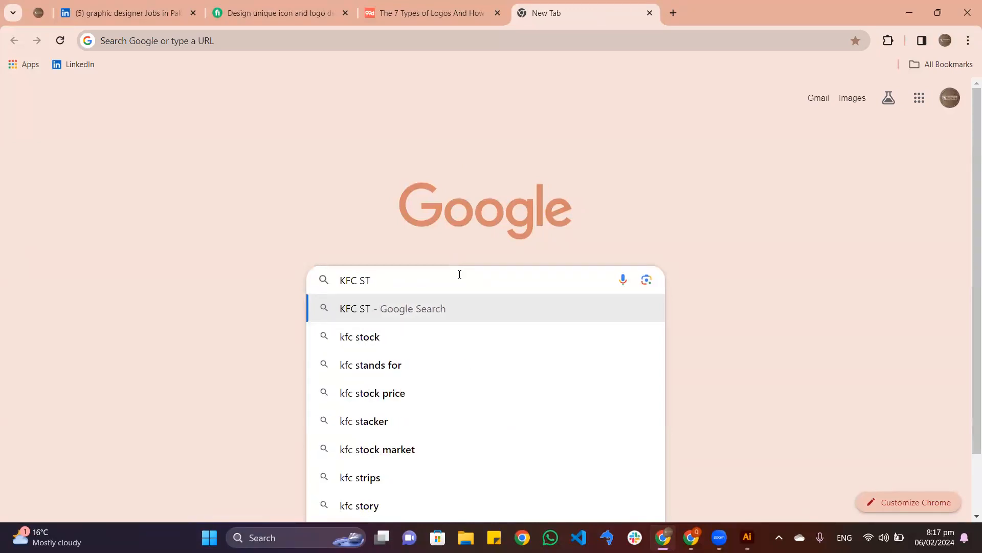
pyautogui.click(399, 365)
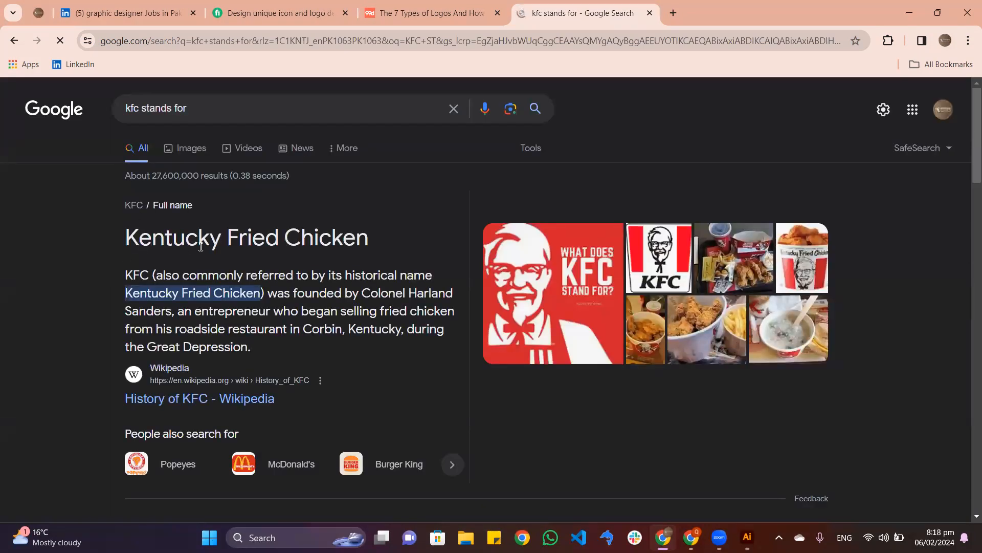
pyautogui.scroll(-3, 141, 198)
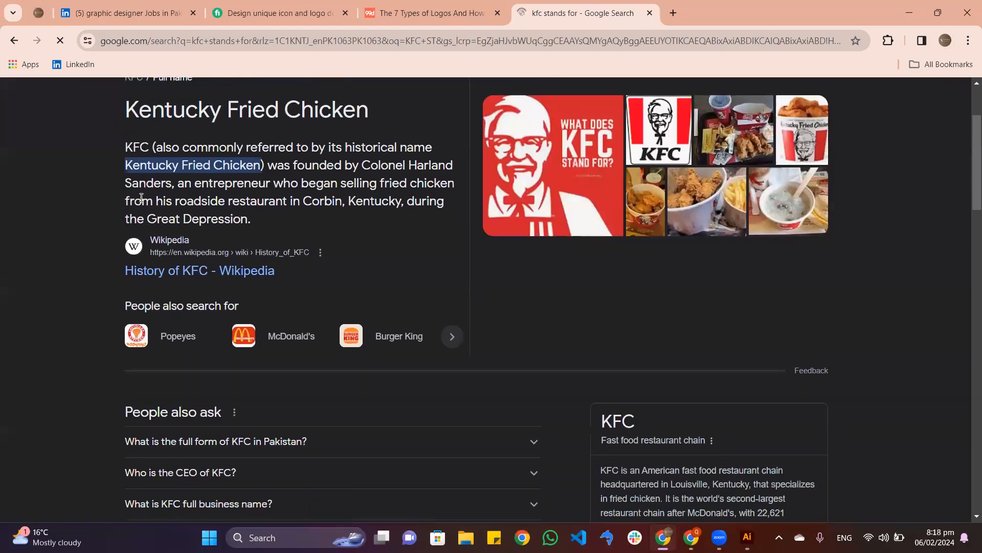
pyautogui.scroll(1, 287, 133)
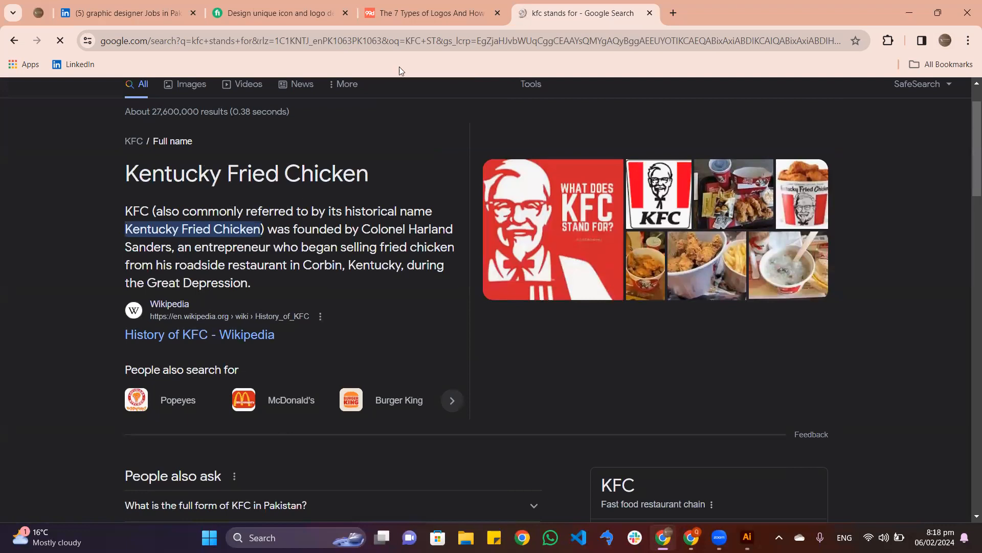
# Compare the KFC mascot logo in the 99designs article with the search results on the brand's full name
pyautogui.click(438, 11)
pyautogui.scroll(1, 434, 358)
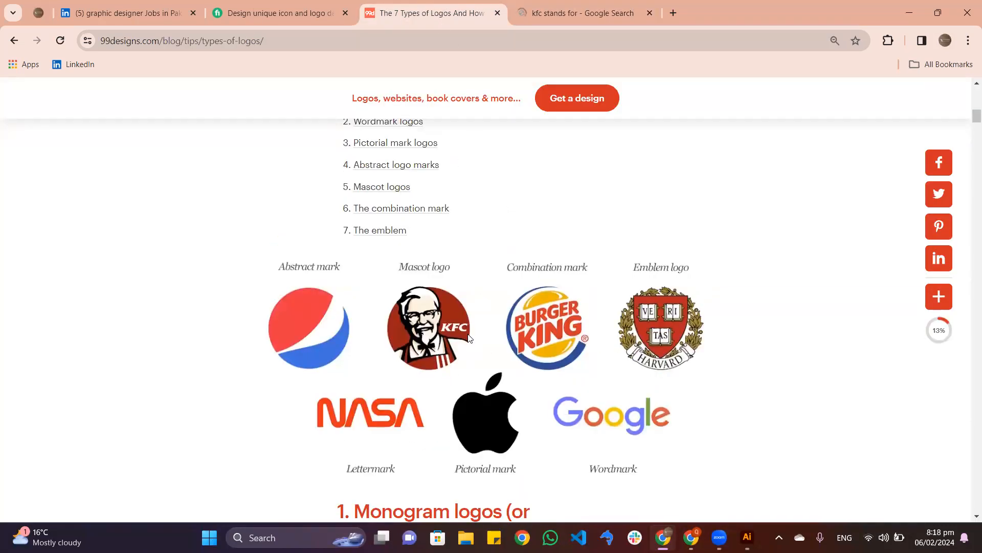
pyautogui.scroll(1, 450, 327)
pyautogui.scroll(-2, 450, 327)
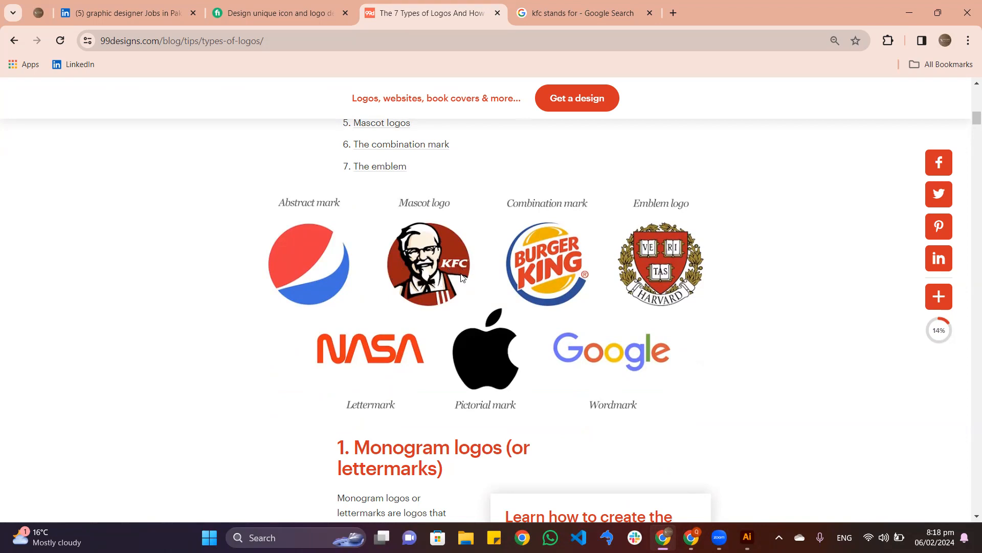
pyautogui.click(529, 20)
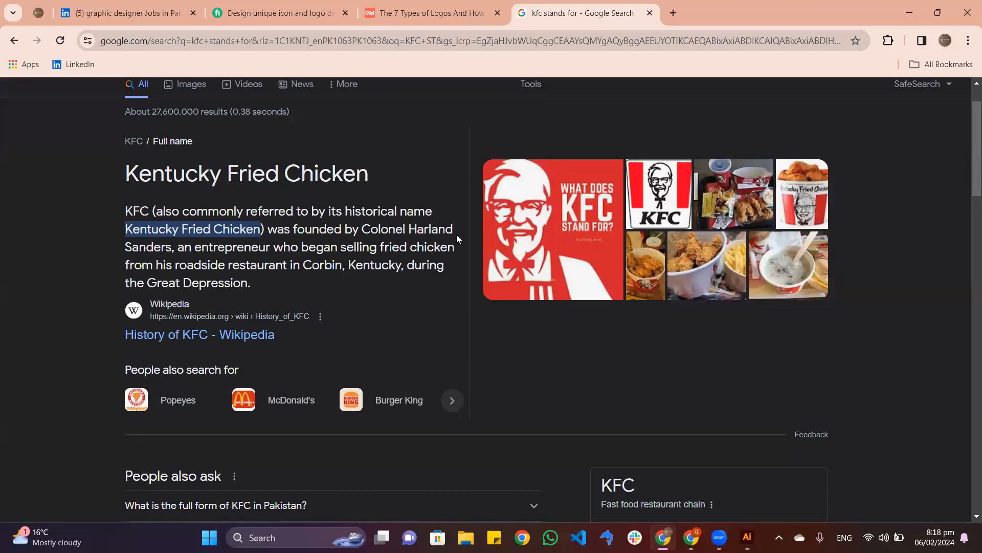
pyautogui.click(430, 13)
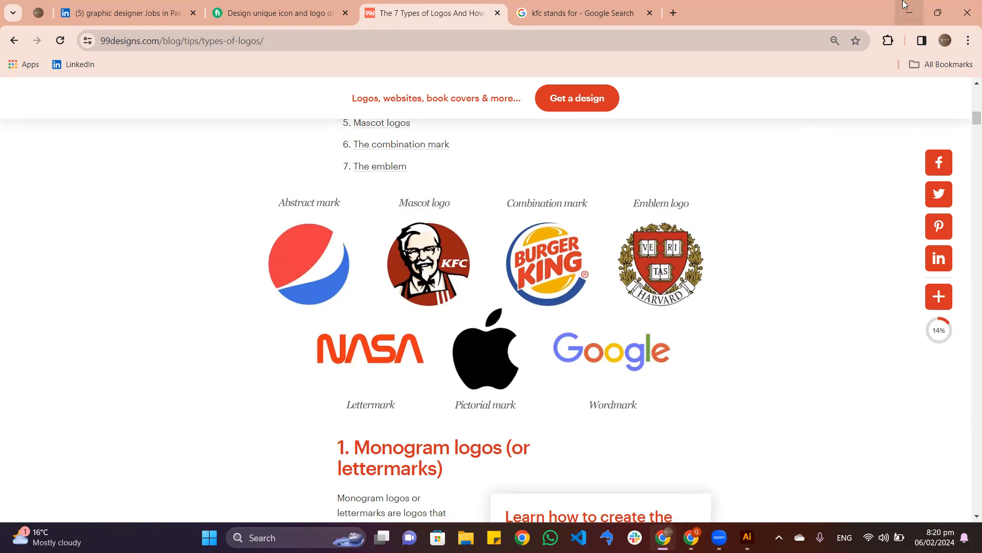
# Return to Illustrator and delete the name and the GRAPHIC DESIGNER tagline from the artboard
pyautogui.click(747, 537)
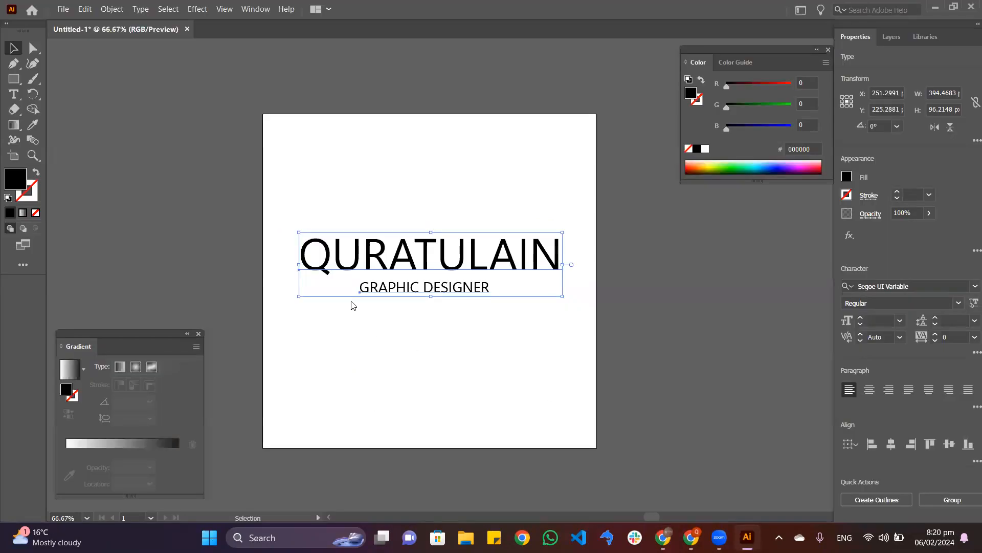
pyautogui.moveTo(329, 208); pyautogui.dragTo(549, 325)
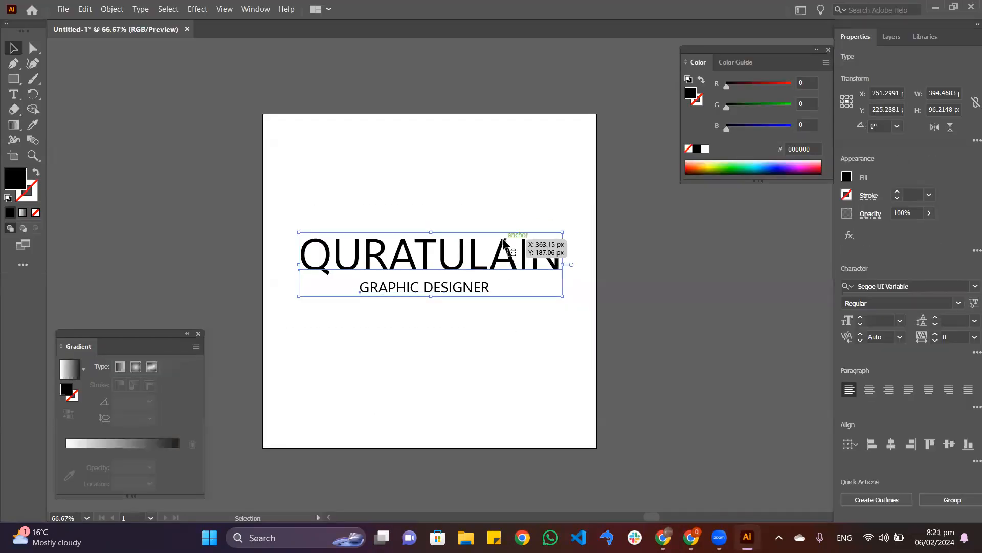
pyautogui.press('Delete')
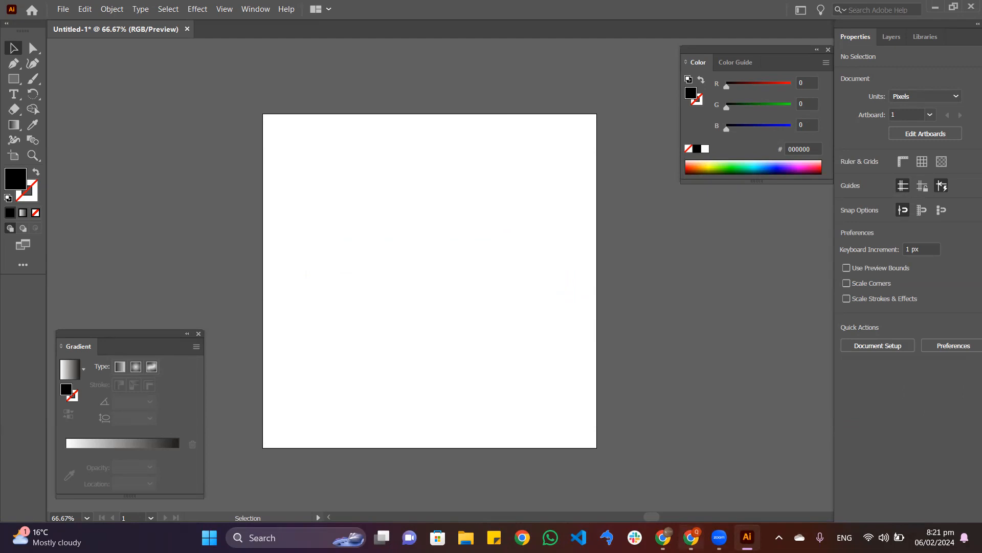
# Switch to the Chrome window with the logo article and open a new browser tab
pyautogui.click(690, 537)
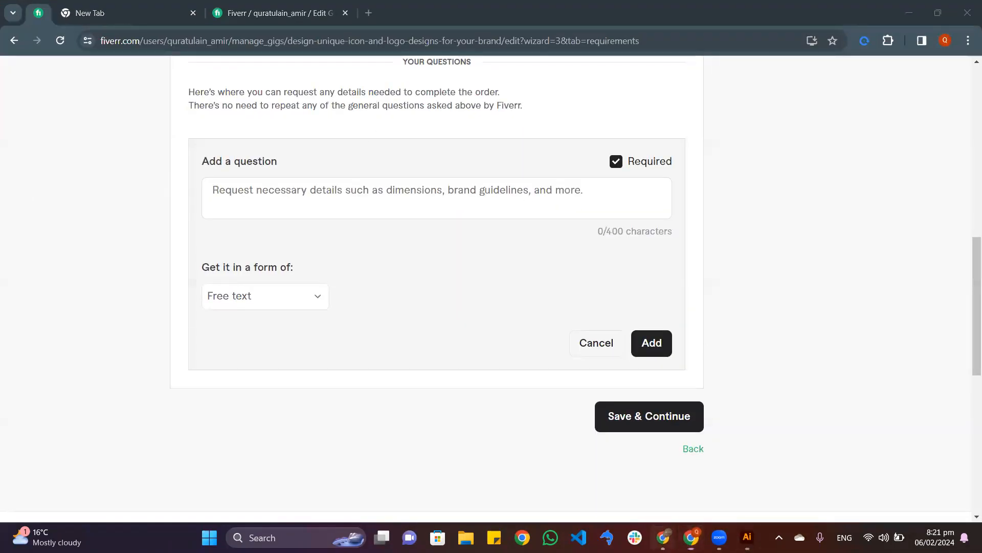
pyautogui.click(663, 538)
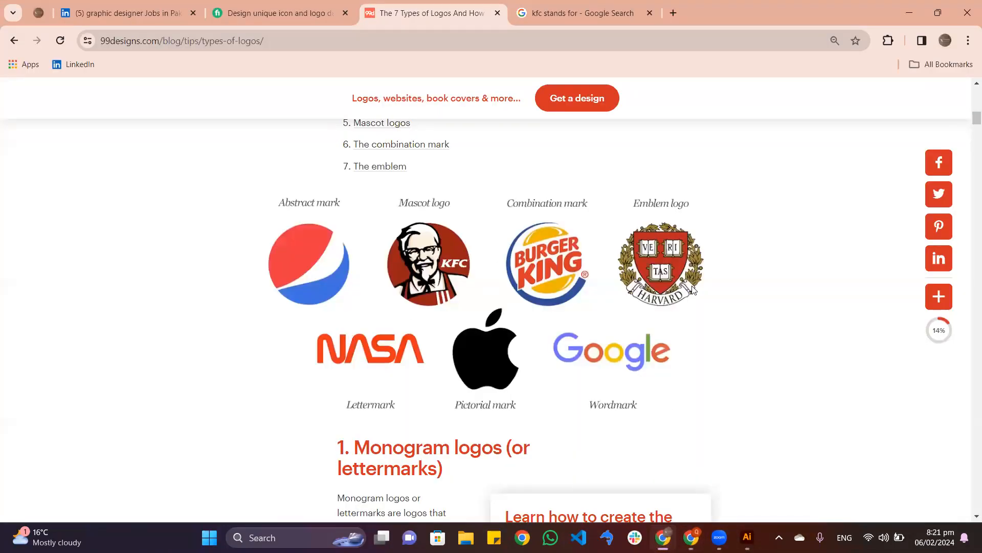
pyautogui.click(602, 11)
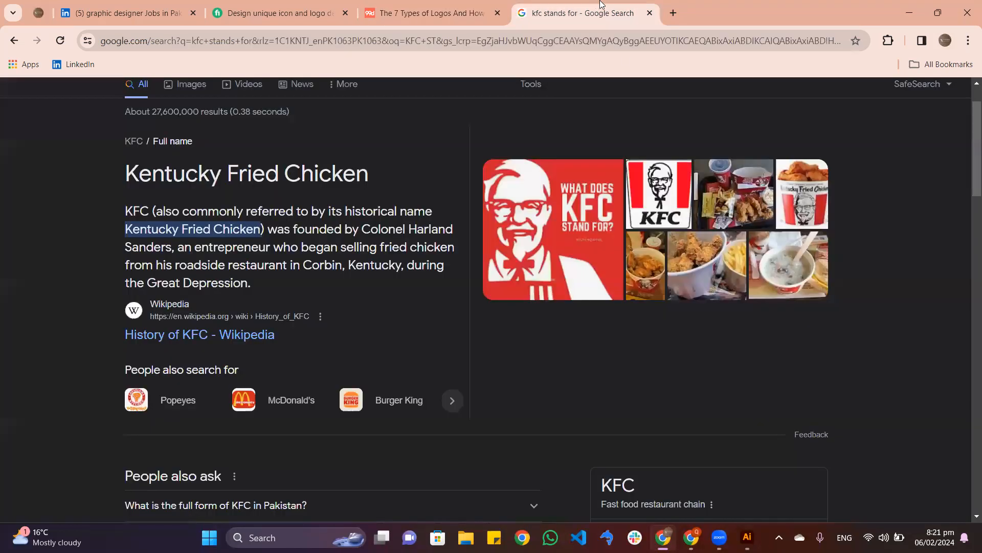
pyautogui.click(679, 15)
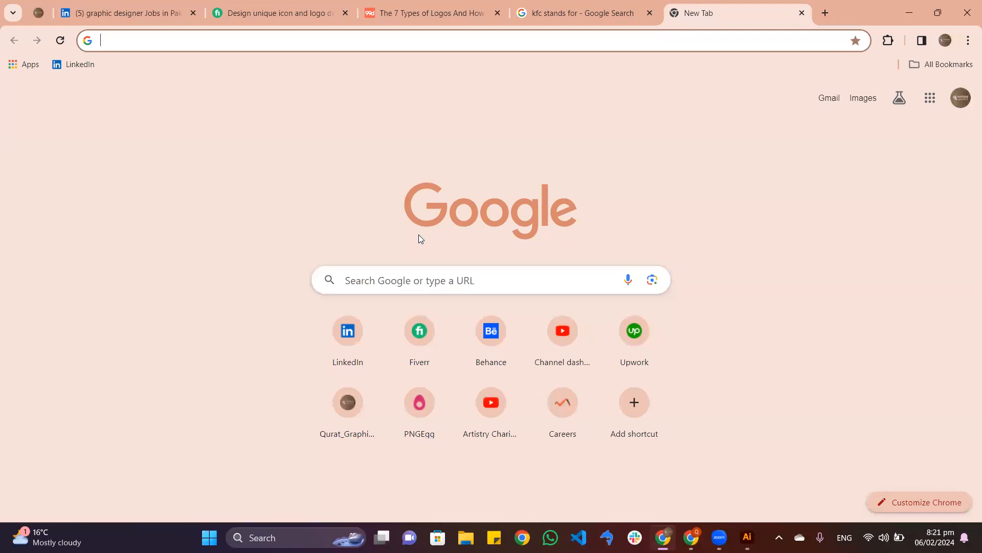
pyautogui.click(747, 536)
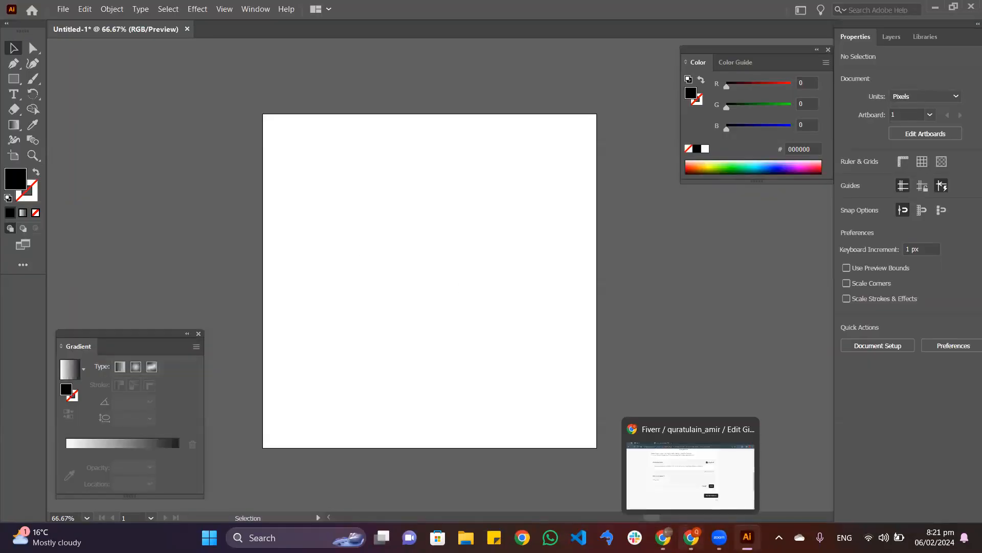
pyautogui.click(691, 537)
pyautogui.click(663, 537)
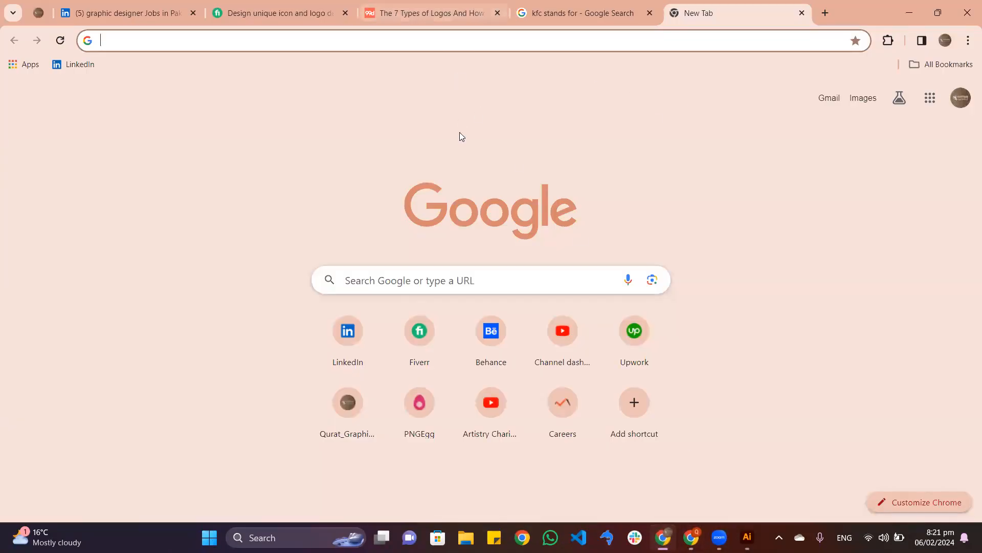
pyautogui.click(406, 283)
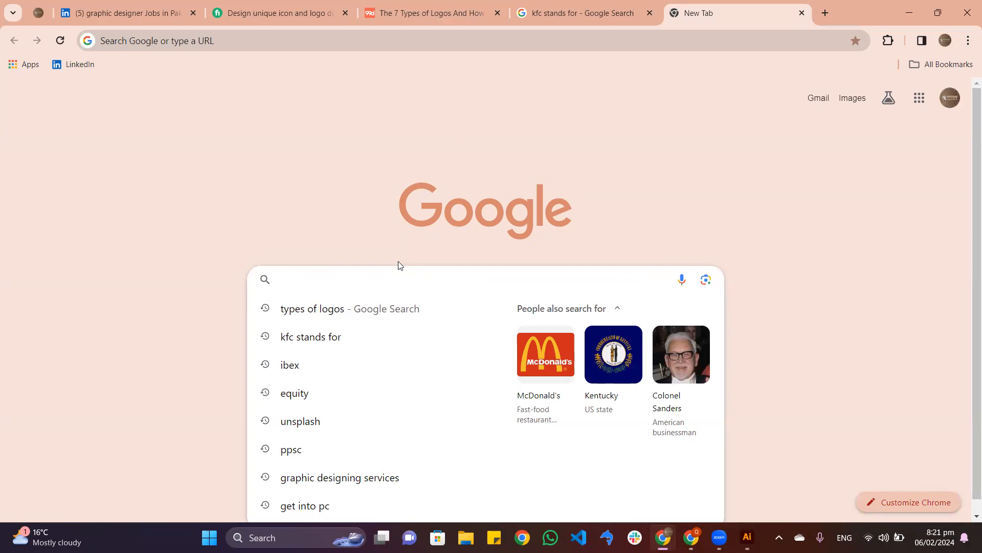
pyautogui.click(329, 183)
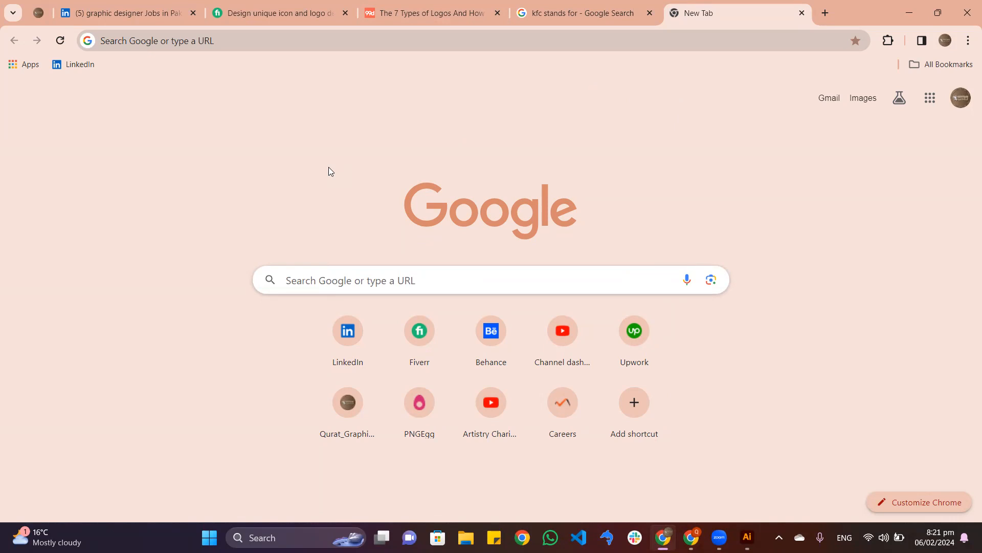
# Search Google for "best colors for graphic design" in the new tab
pyautogui.click(371, 281)
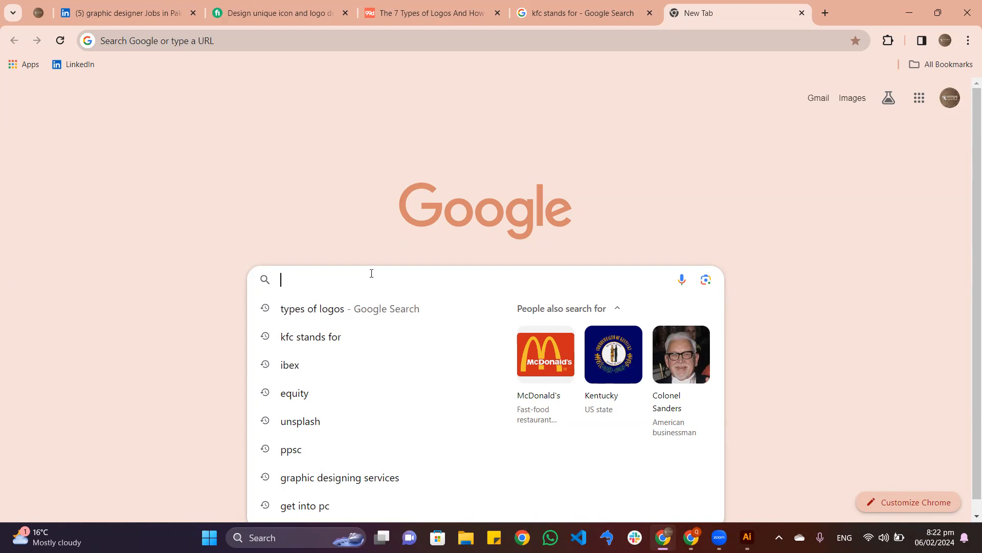
pyautogui.write('EST')
pyautogui.press('BackSpace')
pyautogui.press('BackSpace')
pyautogui.press('BackSpace')
pyautogui.write('B')
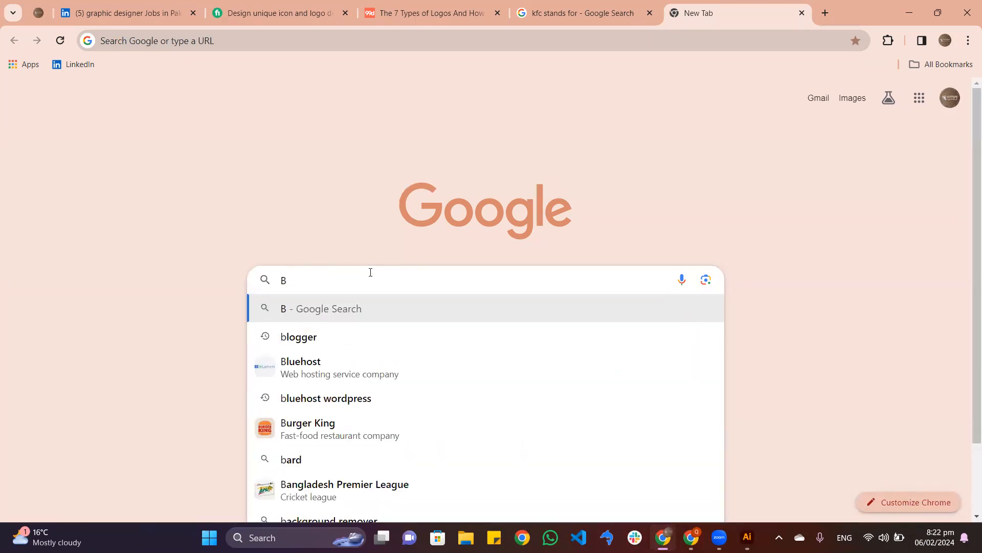
pyautogui.write('est col')
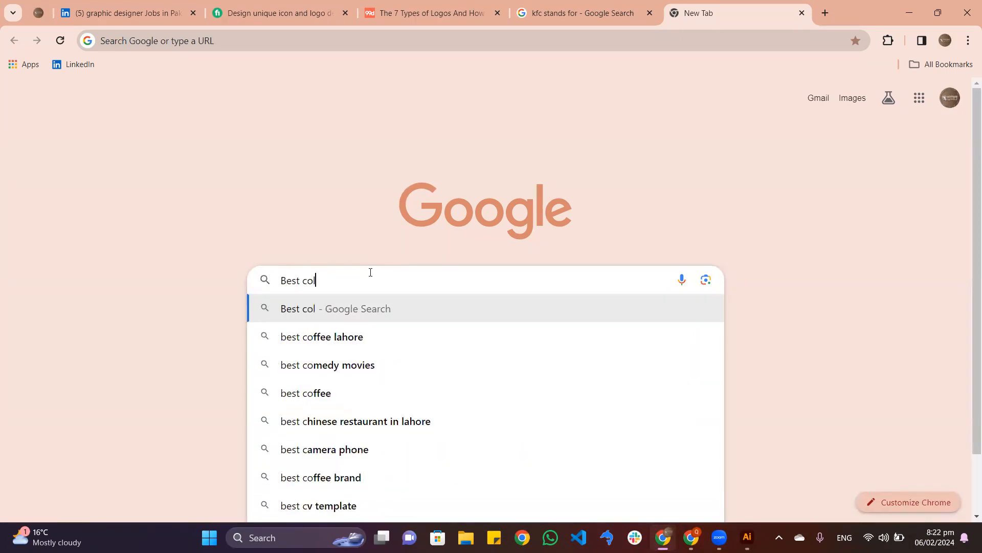
pyautogui.write('ors for g')
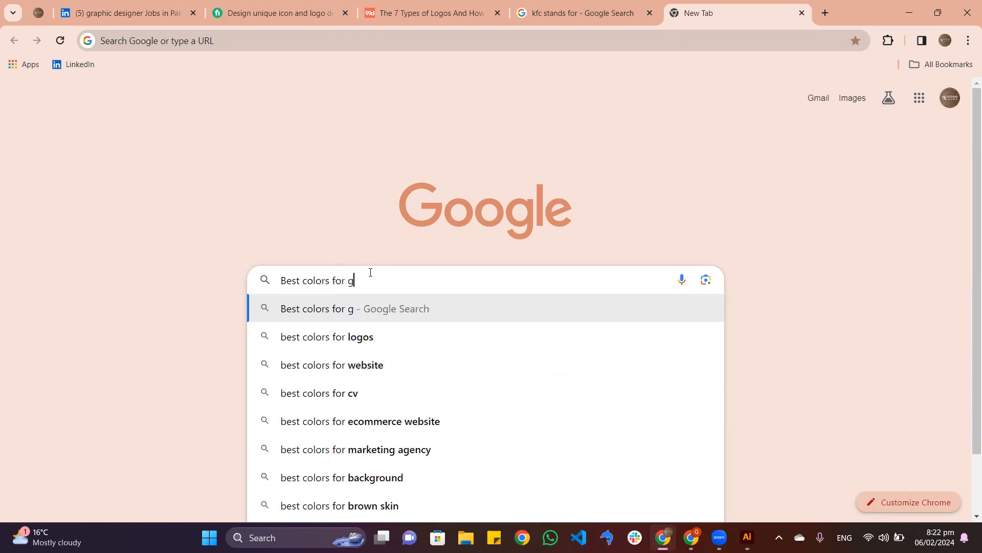
pyautogui.write('raph')
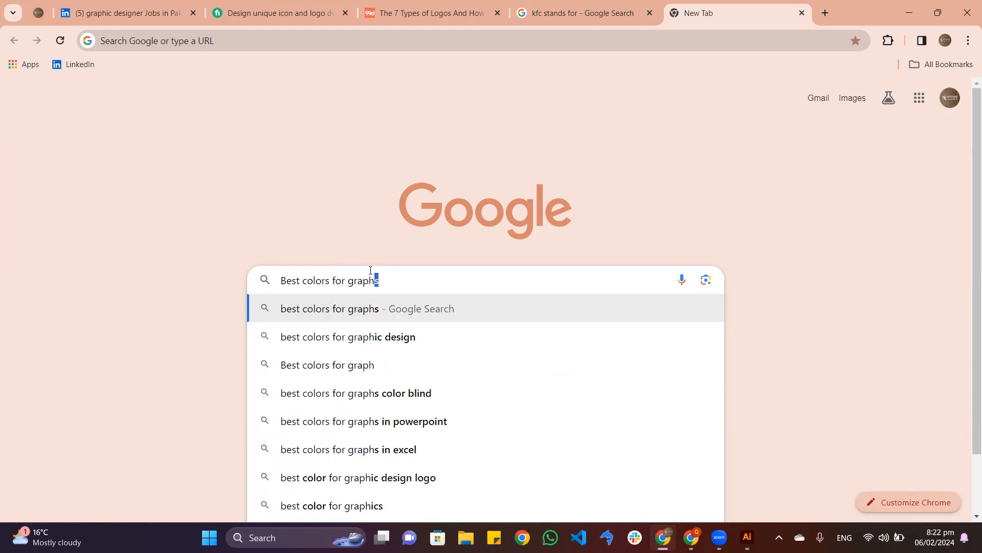
pyautogui.click(404, 334)
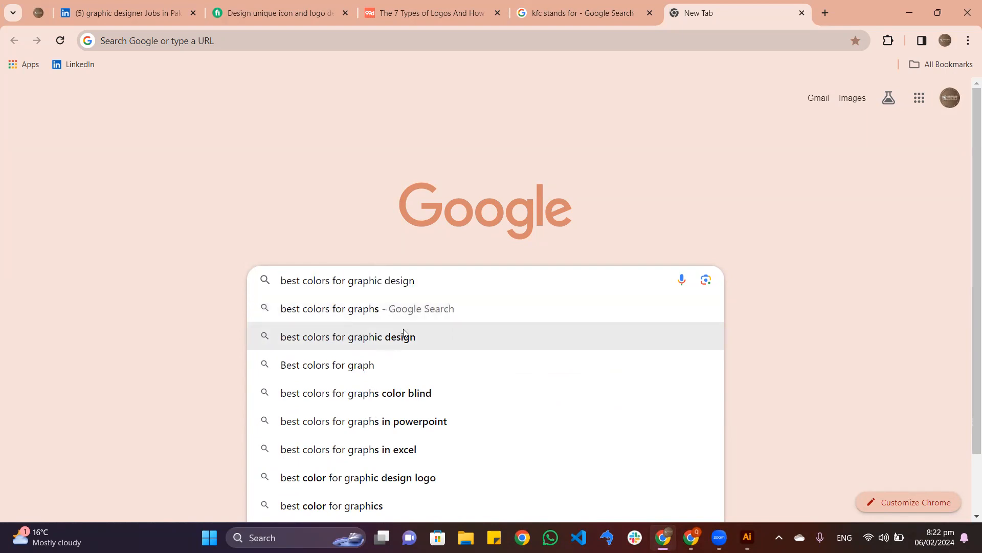
# Decline the use of precise location and look over the suggested color combinations in the results
pyautogui.scroll(-2, 343, 130)
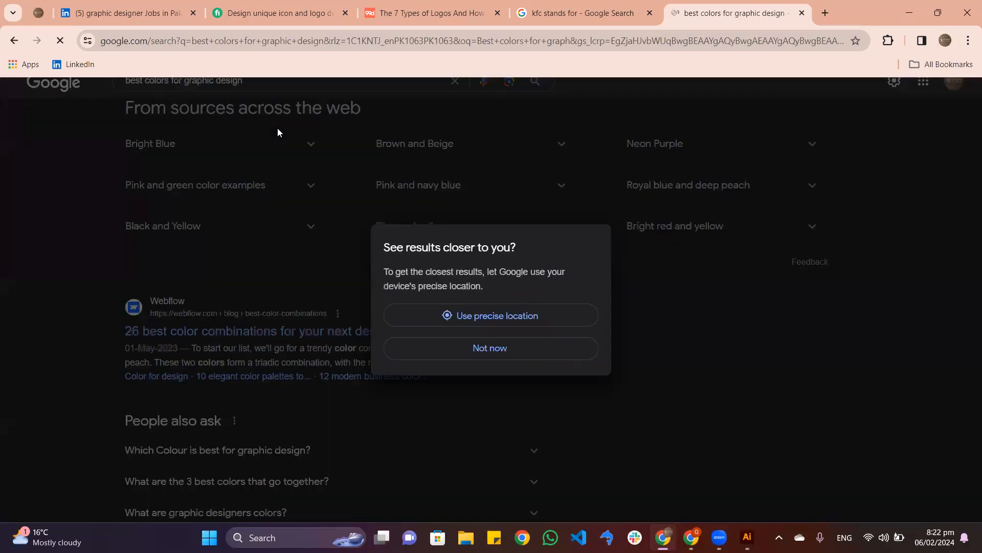
pyautogui.click(477, 348)
pyautogui.scroll(1, 244, 256)
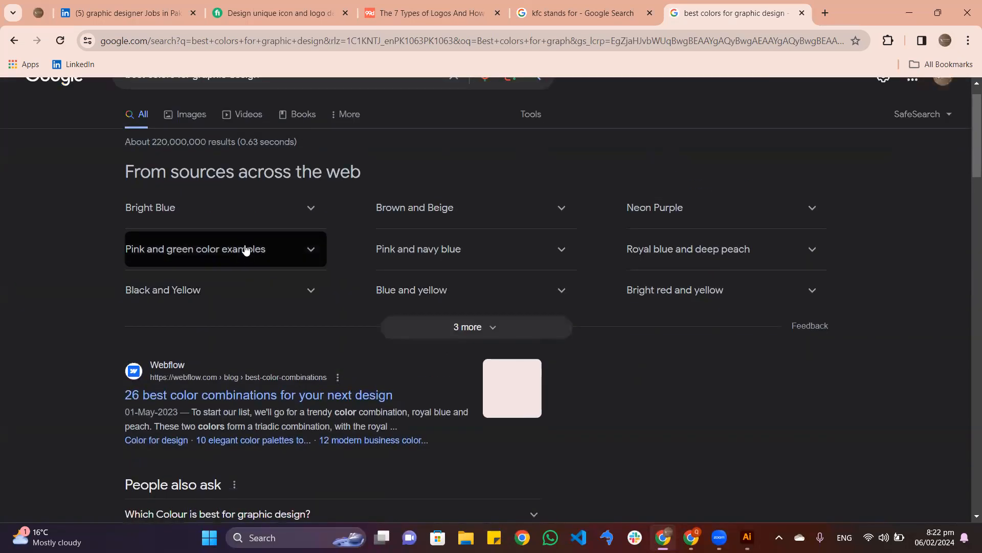
# Examine the suggested color combinations, including the details under pink and green color examples
pyautogui.scroll(-1, 245, 250)
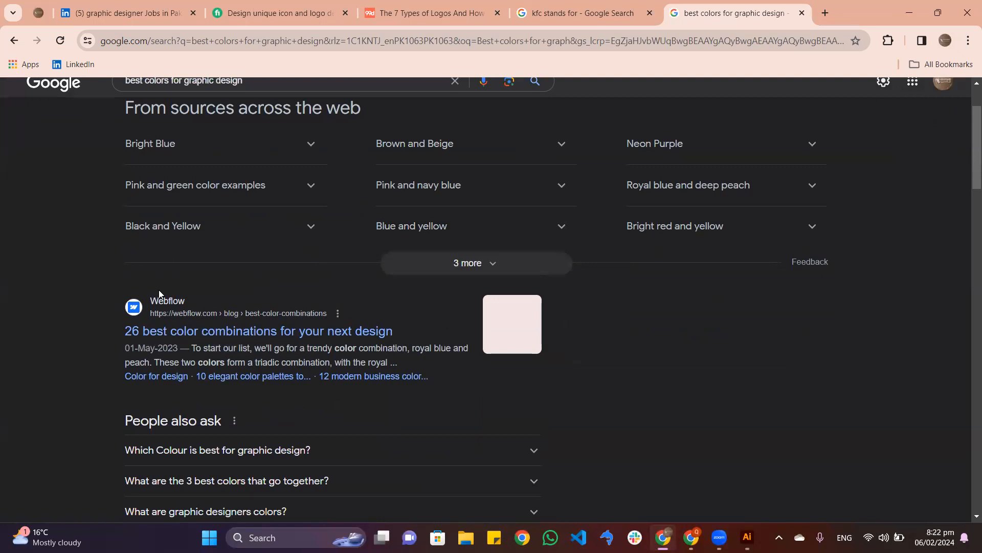
pyautogui.scroll(1, 67, 276)
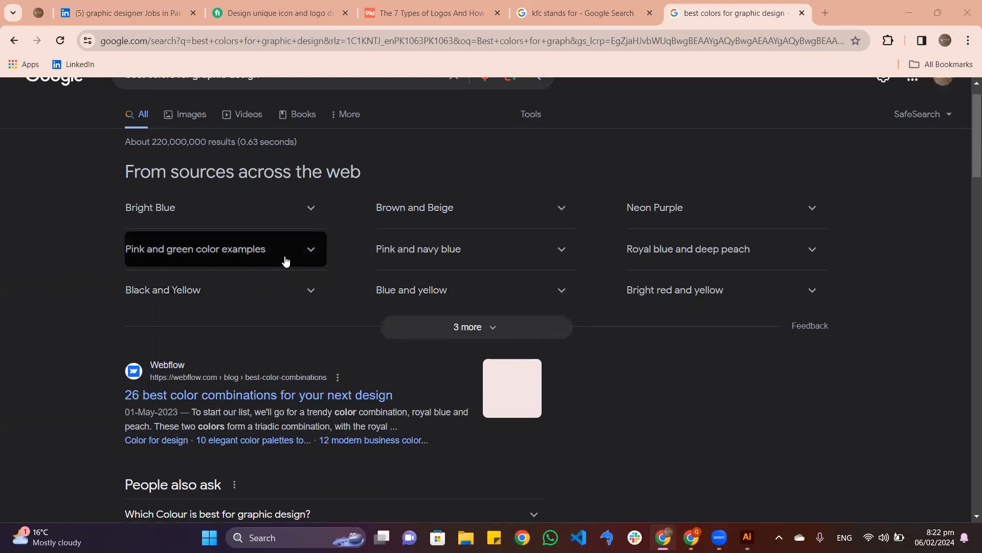
pyautogui.click(312, 252)
pyautogui.scroll(-2, 402, 368)
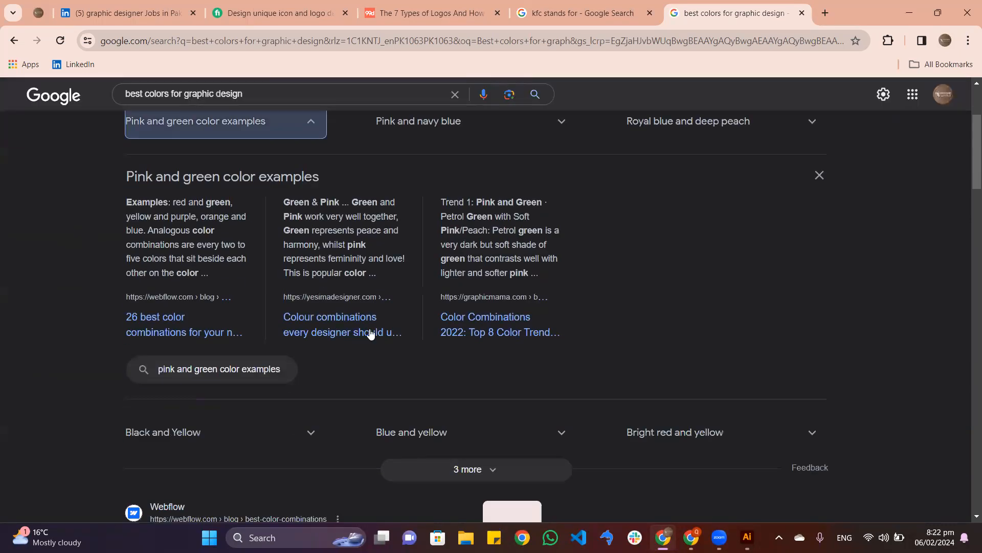
pyautogui.scroll(2, 307, 287)
pyautogui.click(312, 256)
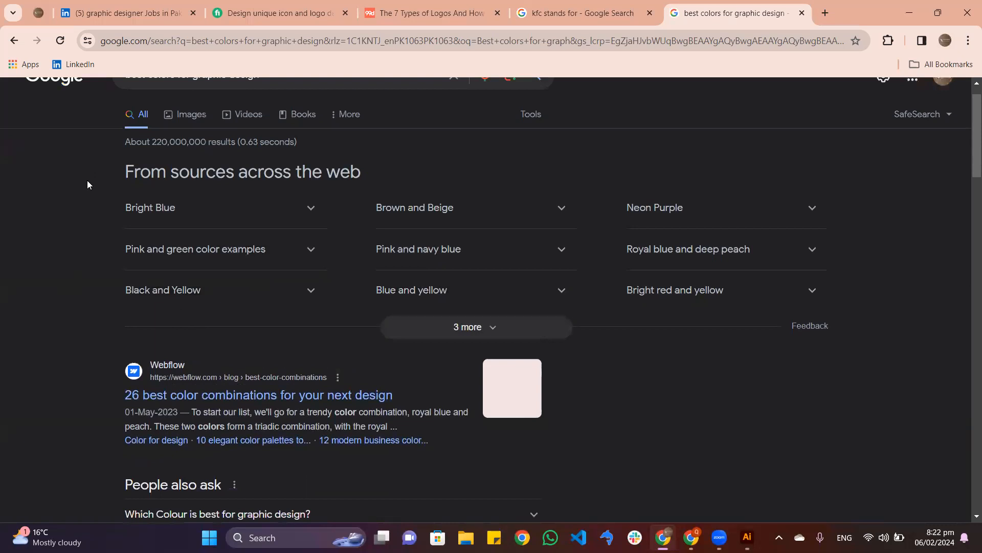
# Switch to Illustrator and draw two rectangles side by side in the artboard's upper-left area, about 107 × 67 px and 103 × 67 px
pyautogui.click(747, 537)
pyautogui.press('m')
pyautogui.moveTo(286, 158); pyautogui.dragTo(357, 202)
pyautogui.moveTo(372, 158); pyautogui.dragTo(439, 200)
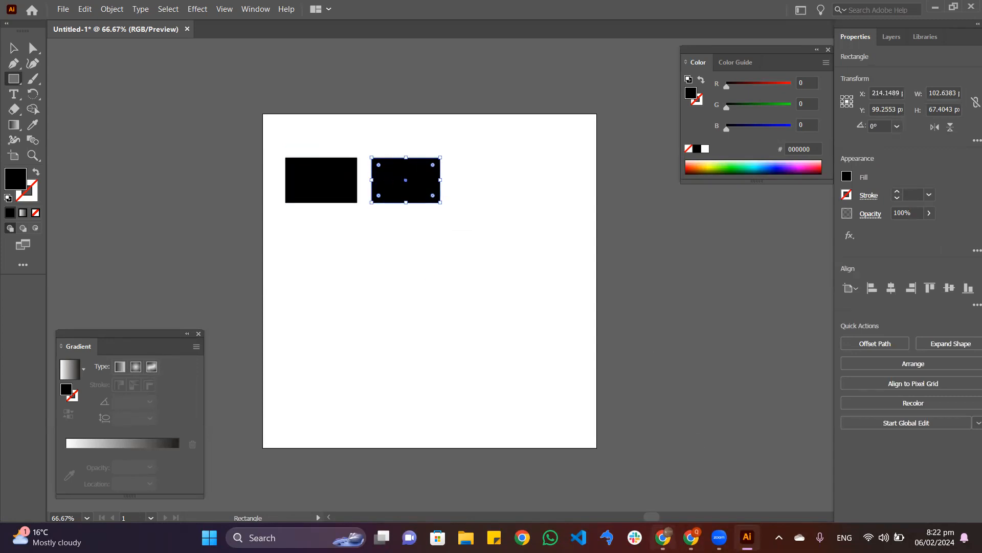
# Recheck the color suggestions in Chrome, return to Illustrator and fill the left rectangle with pink, RGB 237, 78, 121
pyautogui.click(663, 537)
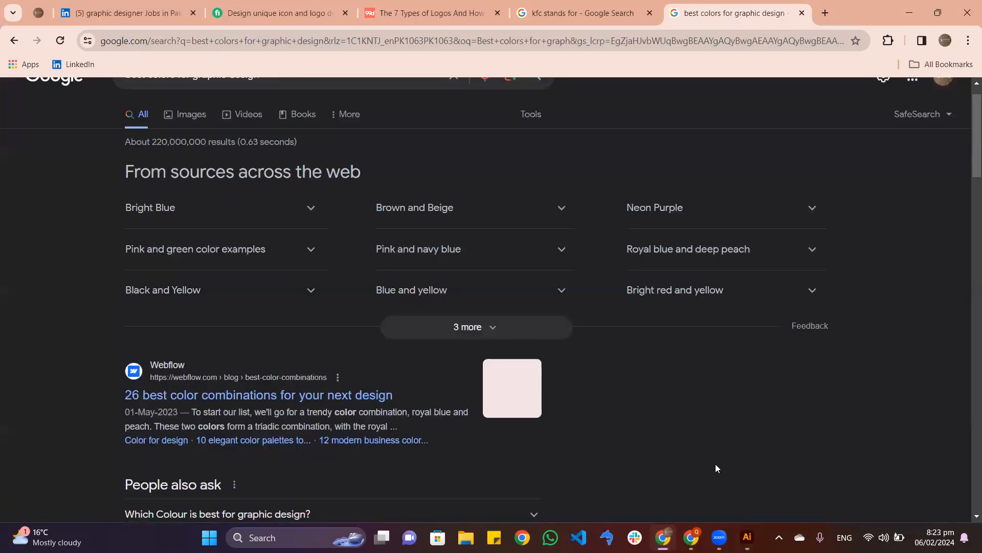
pyautogui.click(747, 538)
pyautogui.click(15, 48)
pyautogui.click(347, 186)
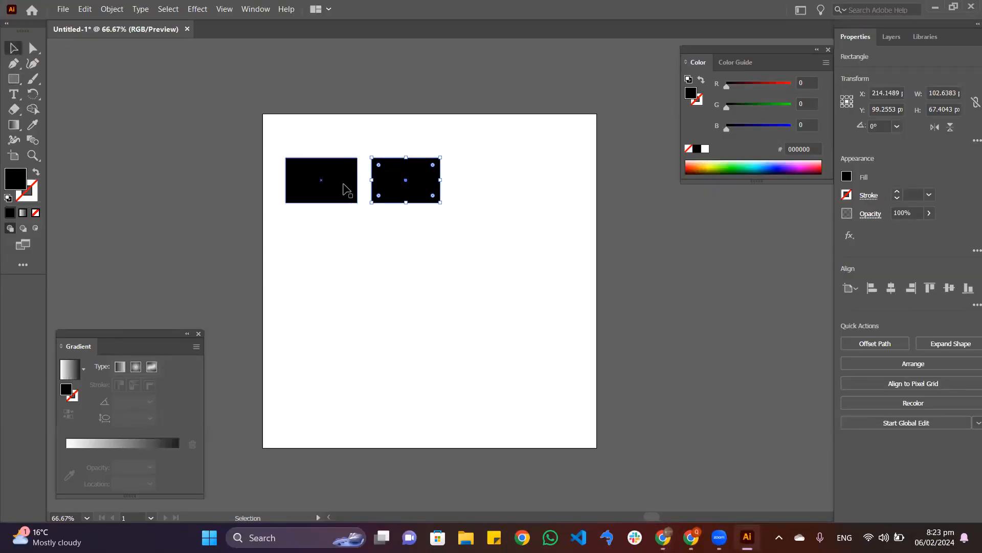
pyautogui.click(848, 177)
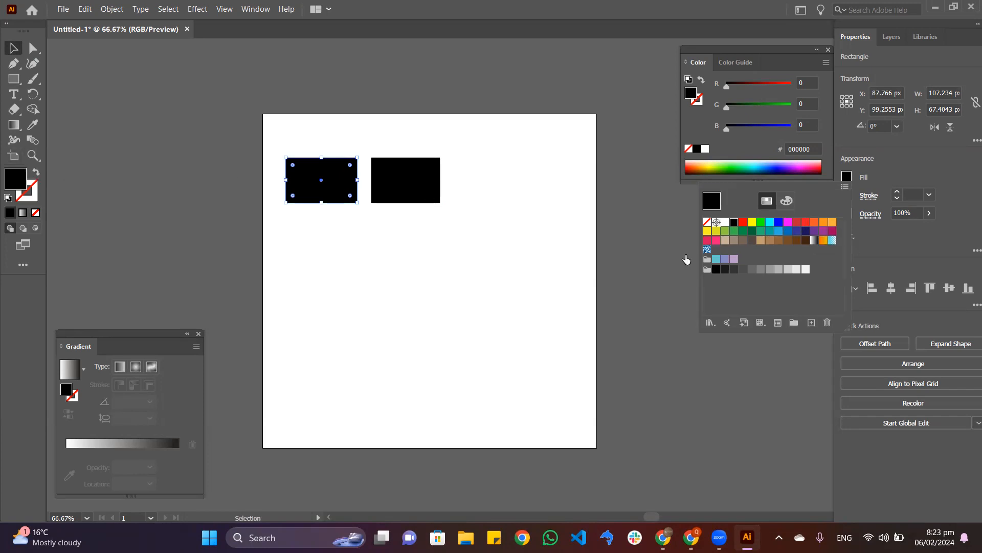
pyautogui.click(717, 240)
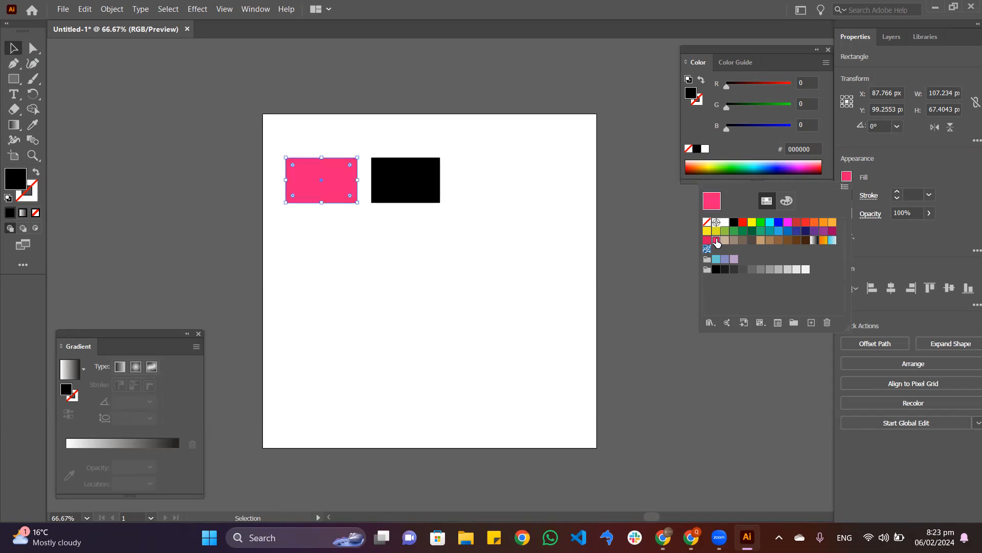
pyautogui.click(734, 106)
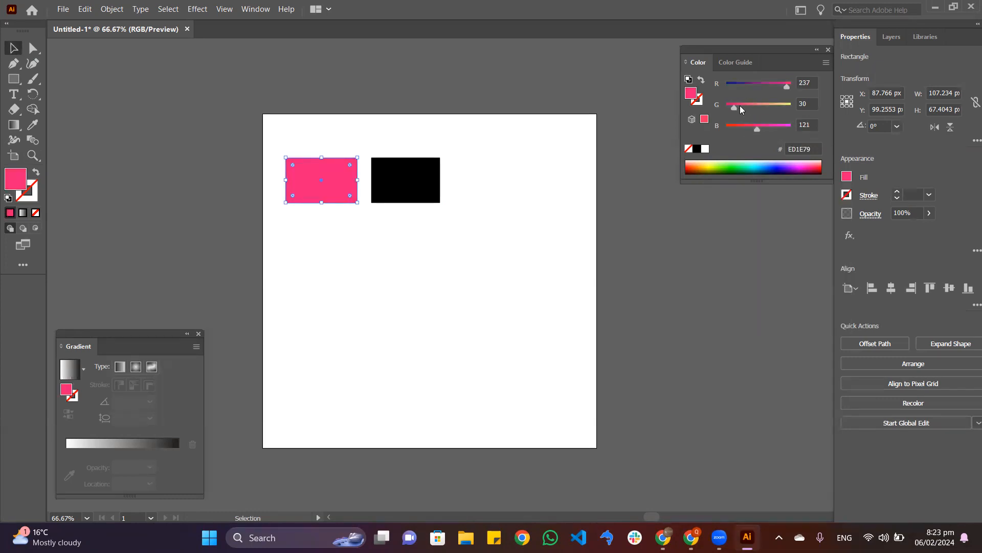
pyautogui.moveTo(735, 107); pyautogui.dragTo(747, 106)
pyautogui.click(365, 145)
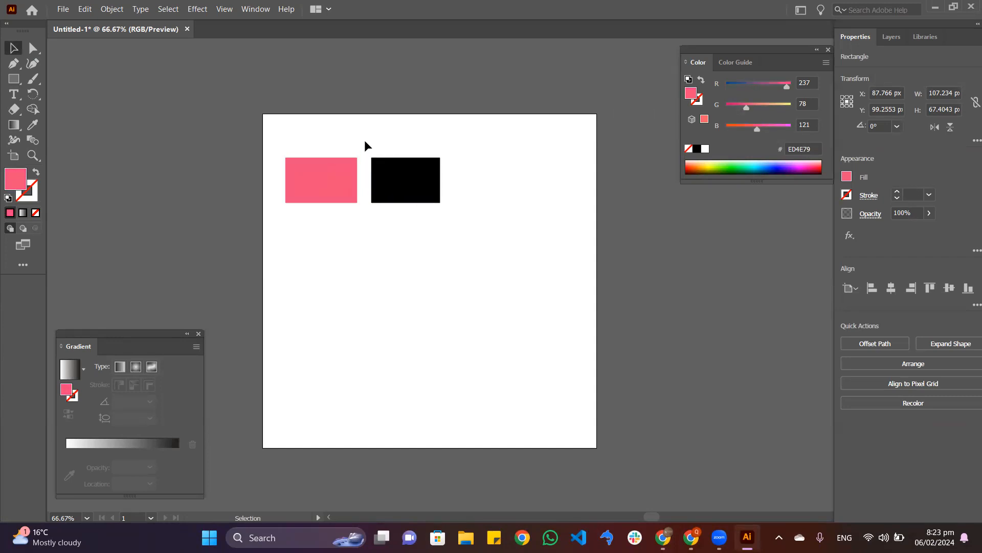
# Fill the black rectangle beside the pink one with the dark green swatch 006837 and deselect it
pyautogui.click(423, 200)
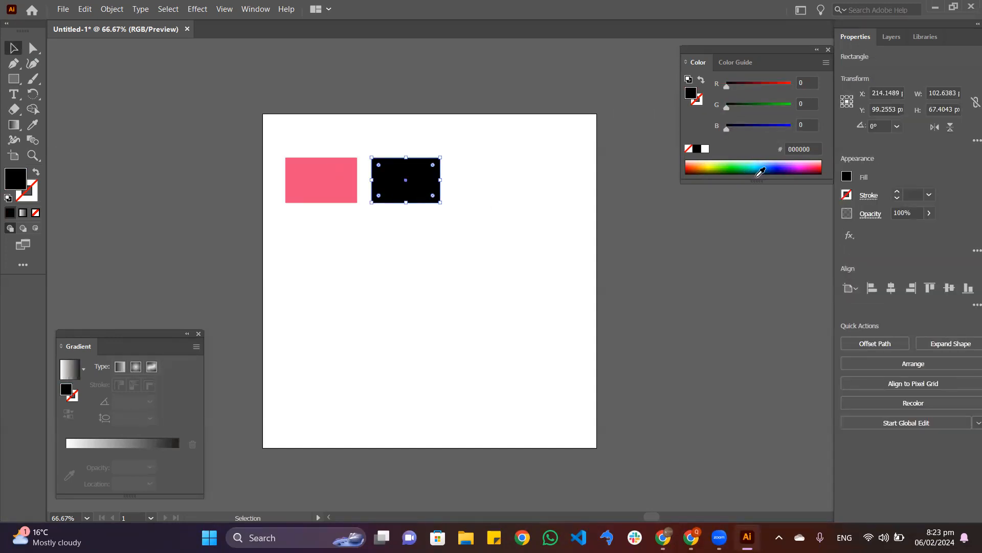
pyautogui.click(847, 178)
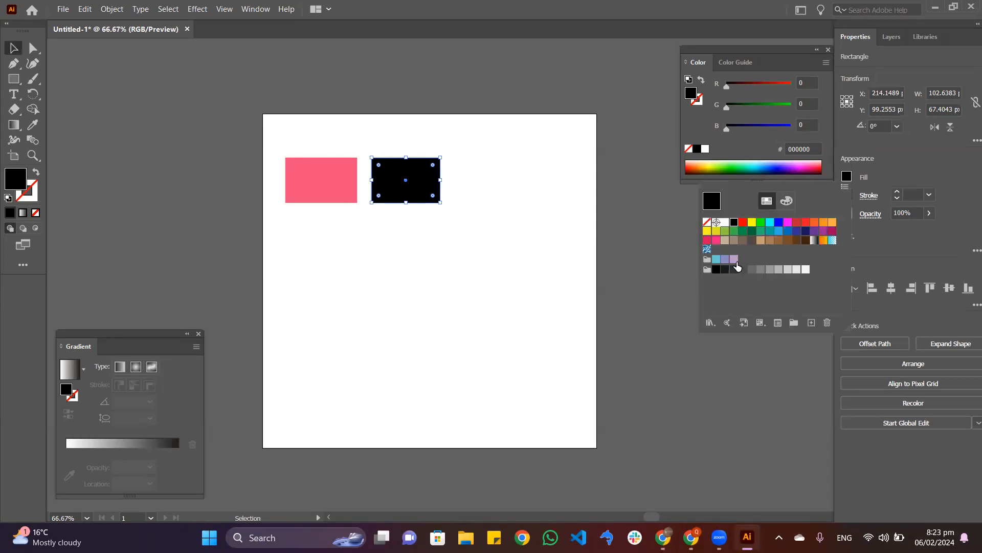
pyautogui.click(751, 231)
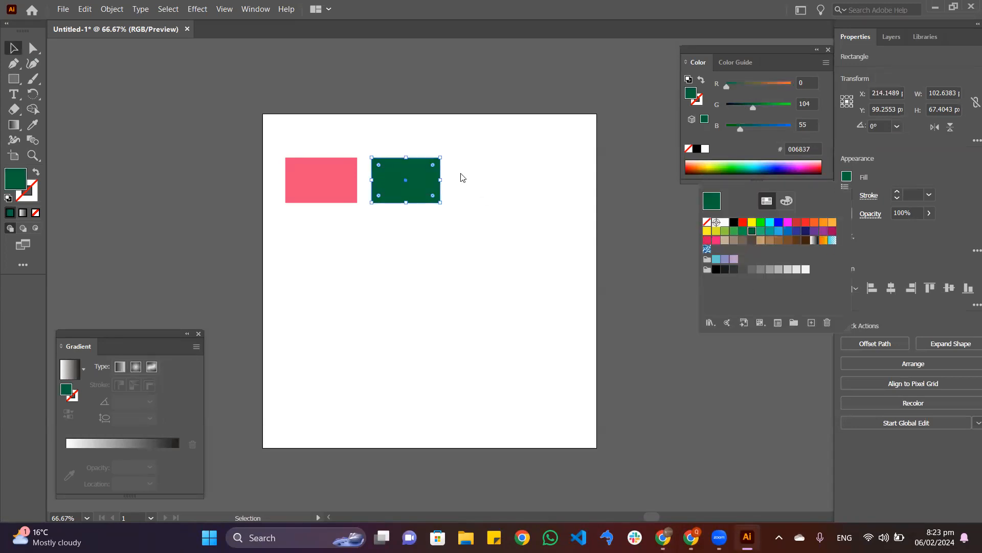
pyautogui.click(476, 174)
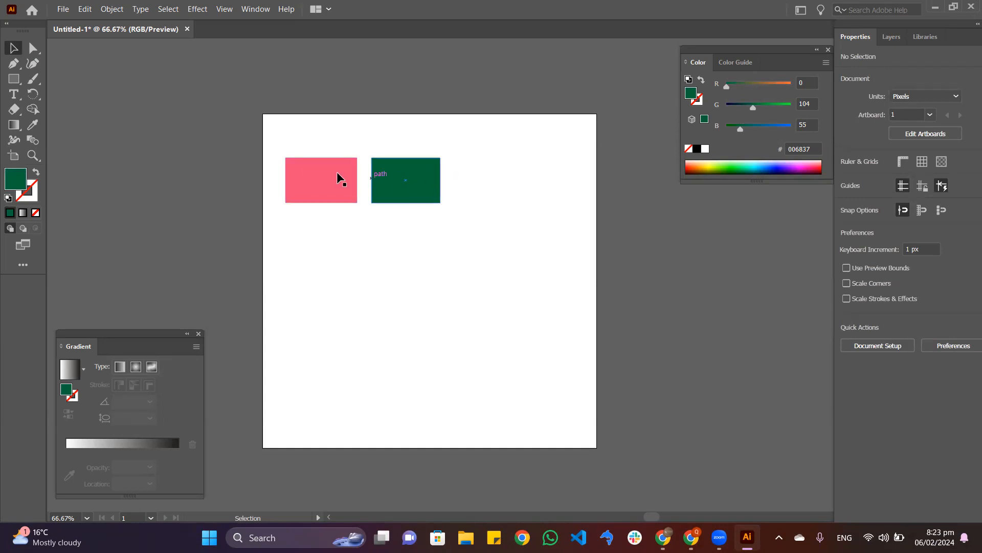
# Move the green rectangle closer to the pink one and darken its fill to 033D20
pyautogui.click(435, 177)
pyautogui.moveTo(421, 188); pyautogui.dragTo(416, 191)
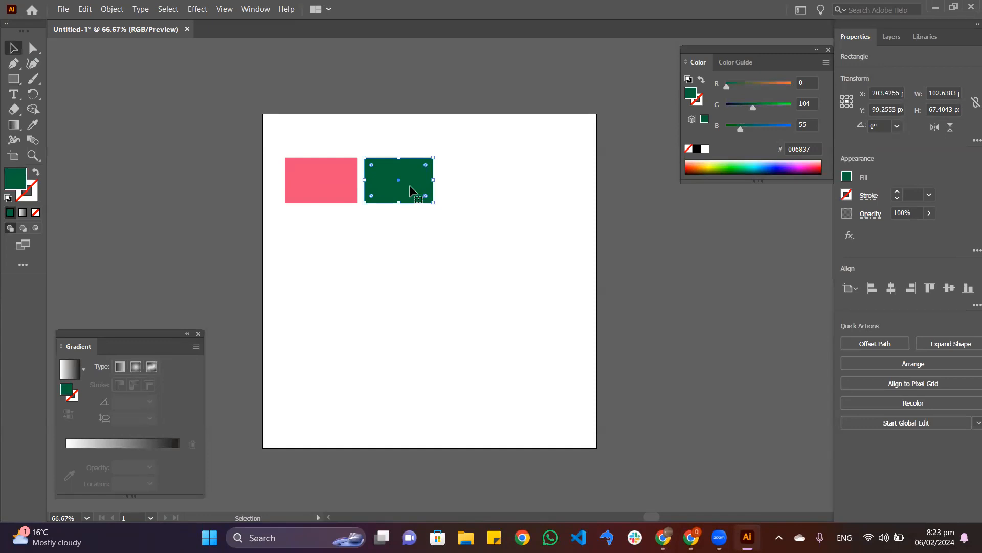
pyautogui.doubleClick(15, 179)
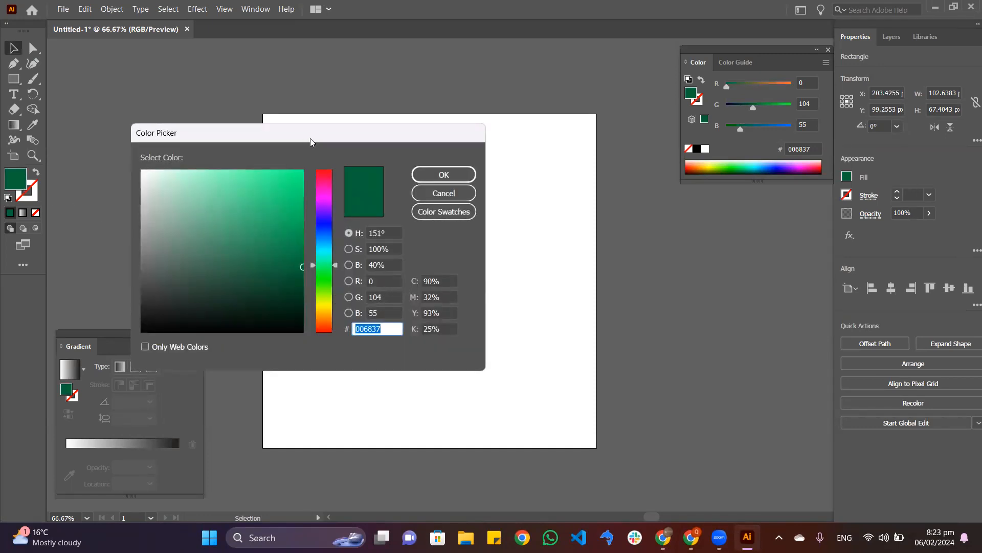
pyautogui.moveTo(311, 142); pyautogui.dragTo(648, 122)
pyautogui.moveTo(636, 251); pyautogui.dragTo(635, 273)
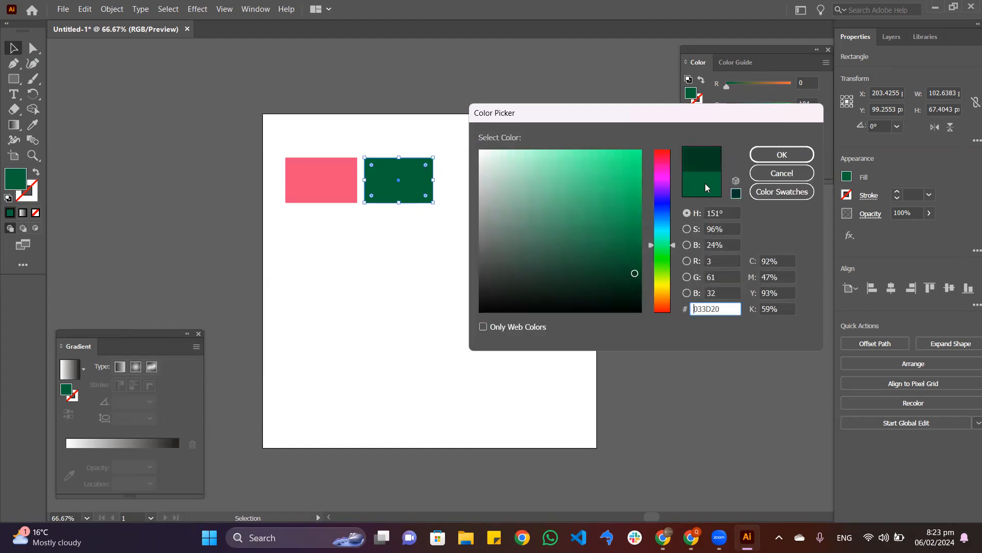
pyautogui.click(782, 155)
pyautogui.click(499, 137)
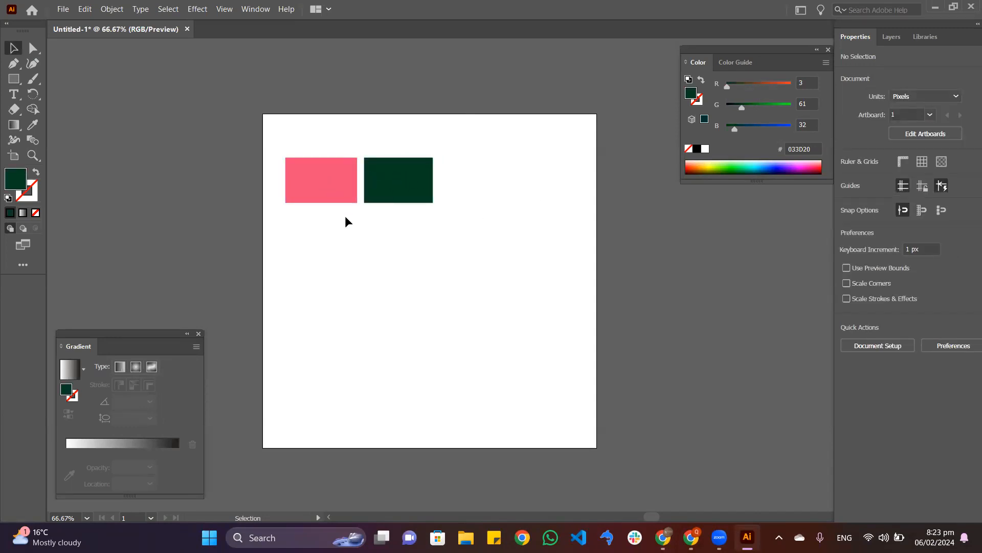
# Move both rectangles off the artboard to its upper left and darken the pink one's fill to CE416C
pyautogui.moveTo(276, 178); pyautogui.dragTo(189, 123)
pyautogui.click(123, 169)
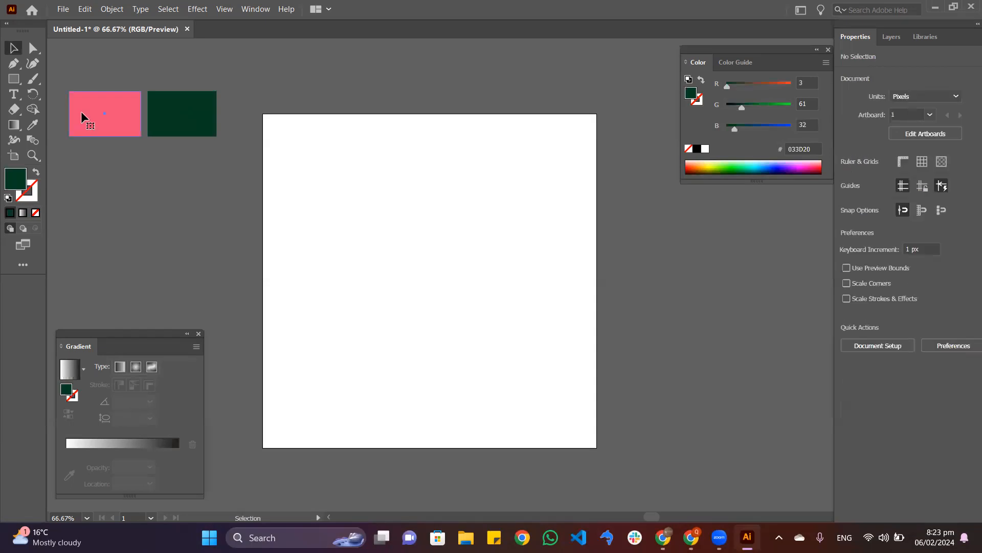
pyautogui.doubleClick(78, 114)
pyautogui.click(171, 202)
pyautogui.click(92, 102)
pyautogui.doubleClick(22, 184)
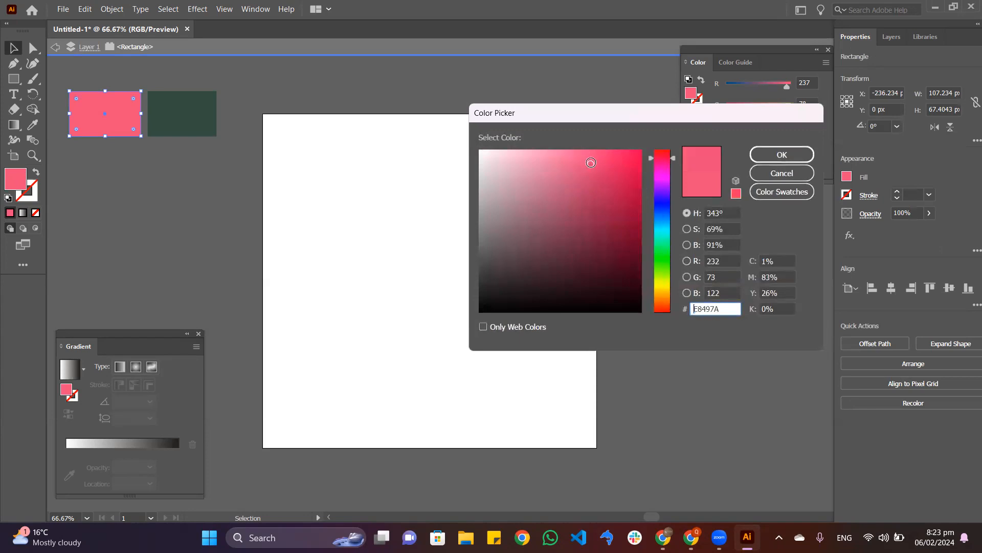
pyautogui.click(591, 181)
pyautogui.click(771, 162)
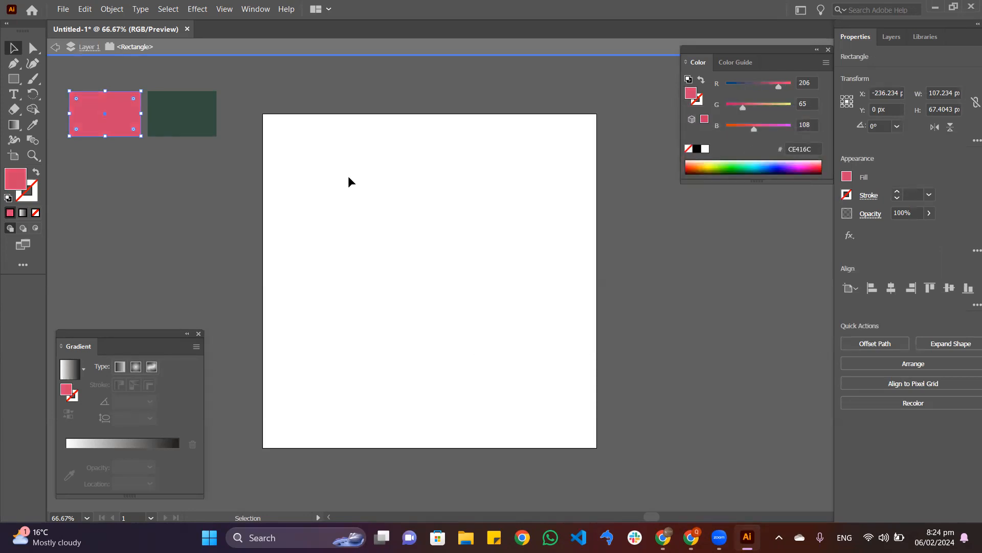
pyautogui.click(149, 155)
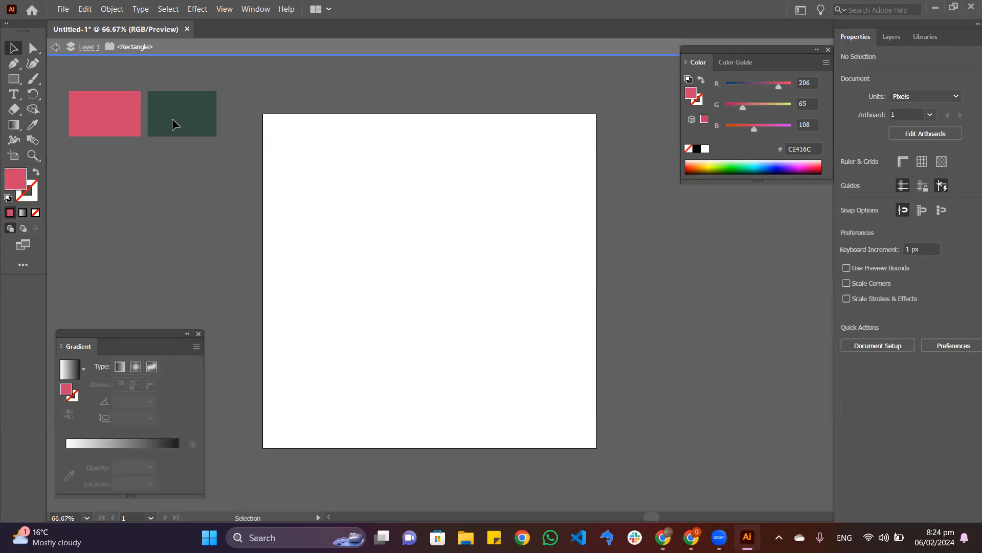
pyautogui.doubleClick(244, 175)
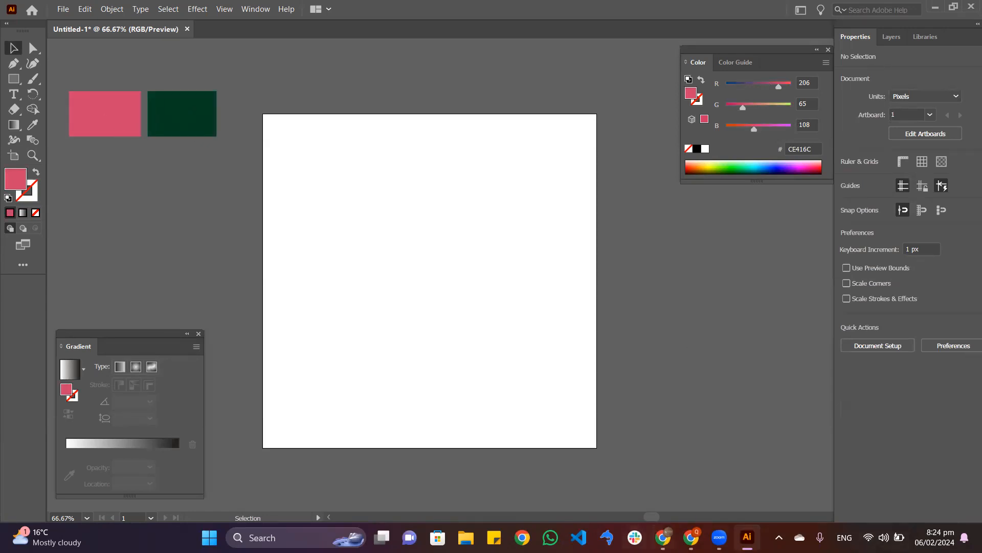
# Switch to Chrome and search Google for "beige color code" in the KFC search tab
pyautogui.click(653, 531)
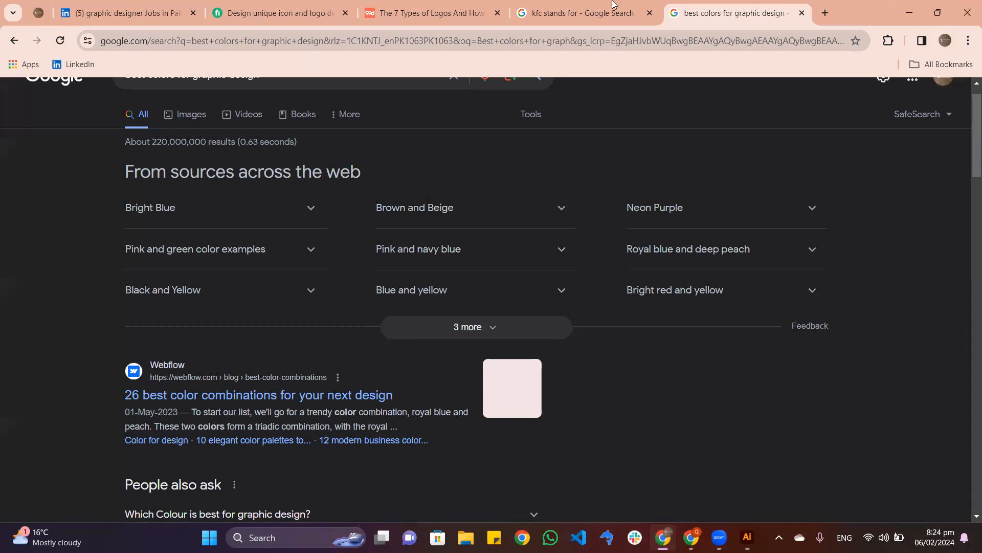
pyautogui.click(582, 6)
pyautogui.scroll(2, 215, 162)
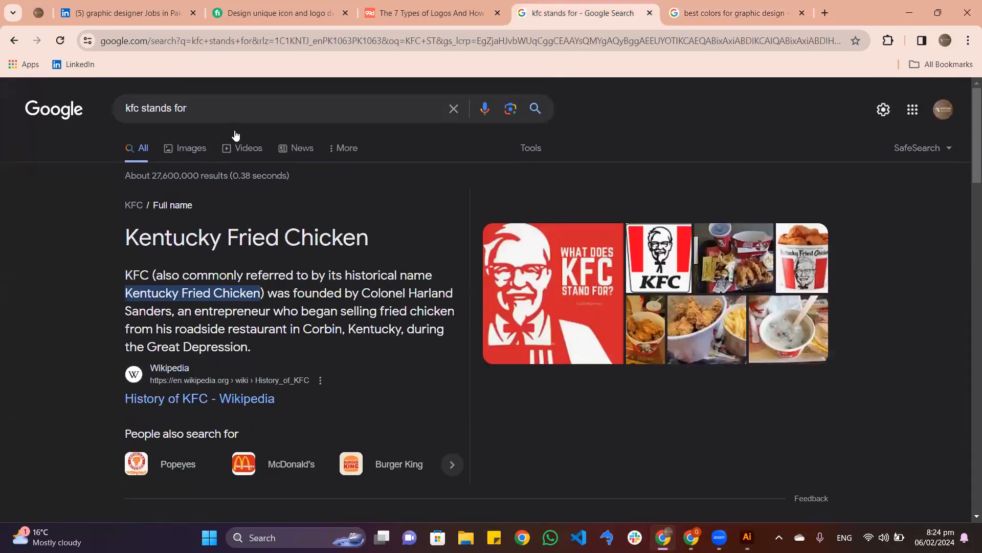
pyautogui.click(220, 102)
pyautogui.write('beig')
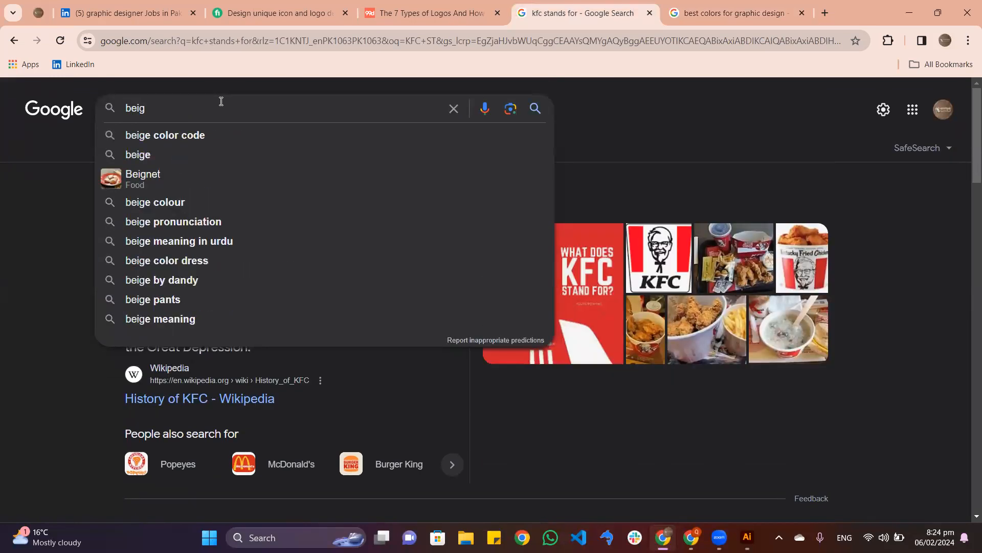
pyautogui.click(217, 139)
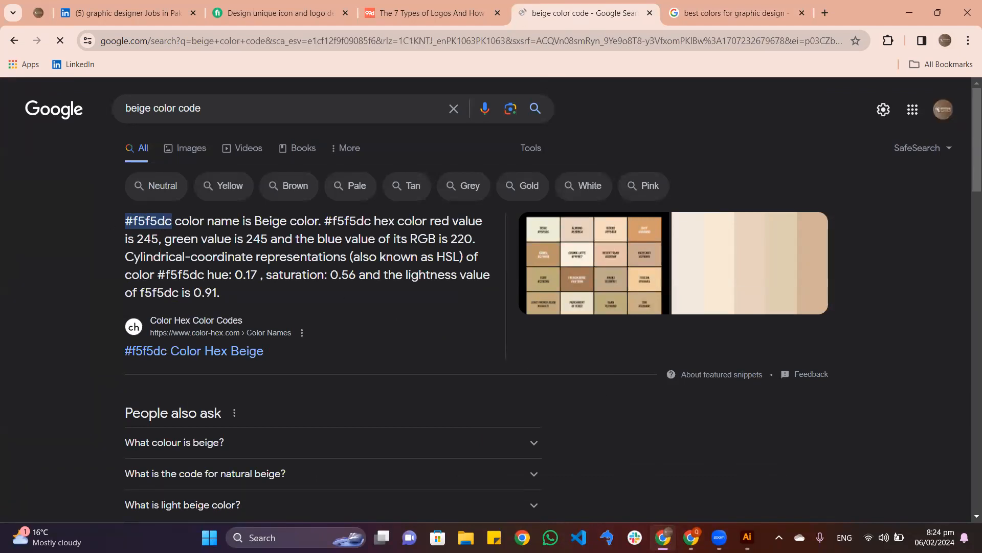
# Open the fill color picker in Illustrator, then return to Chrome and copy the beige hex code #f5f5dc
pyautogui.click(747, 538)
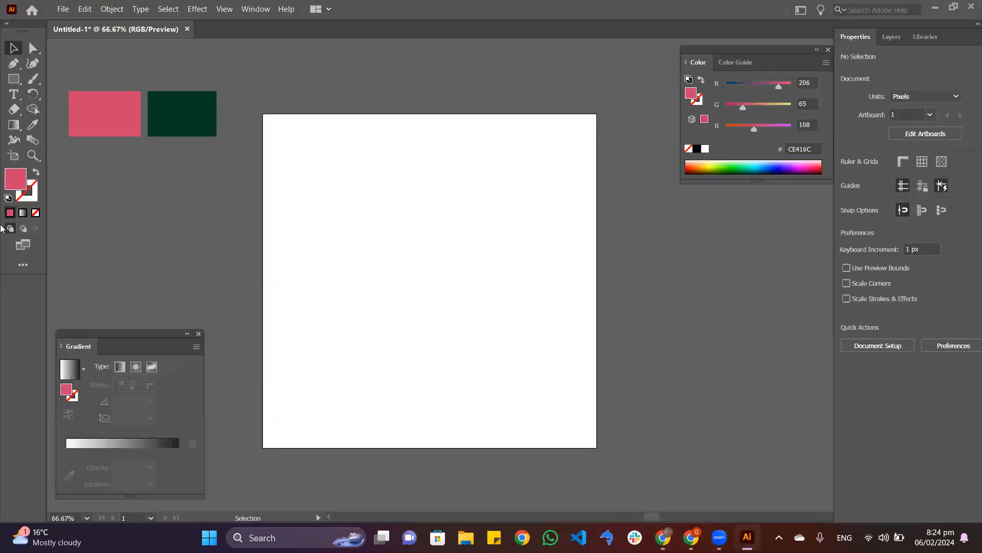
pyautogui.doubleClick(11, 182)
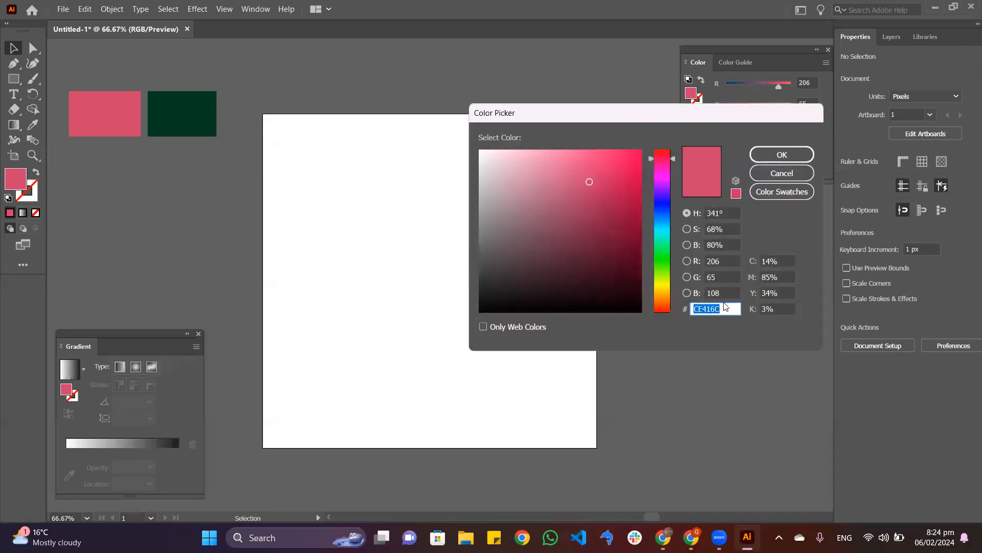
pyautogui.click(663, 537)
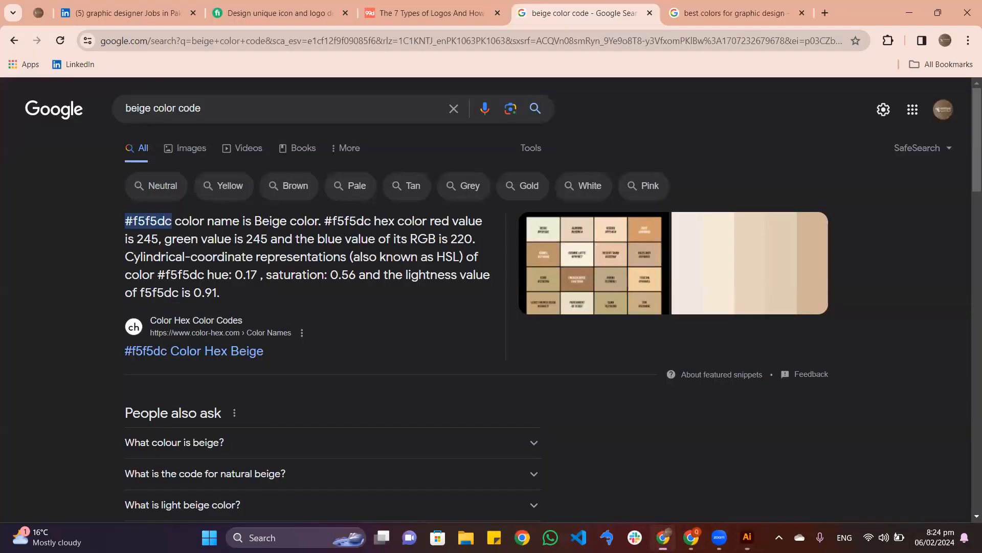
pyautogui.rightClick(183, 233)
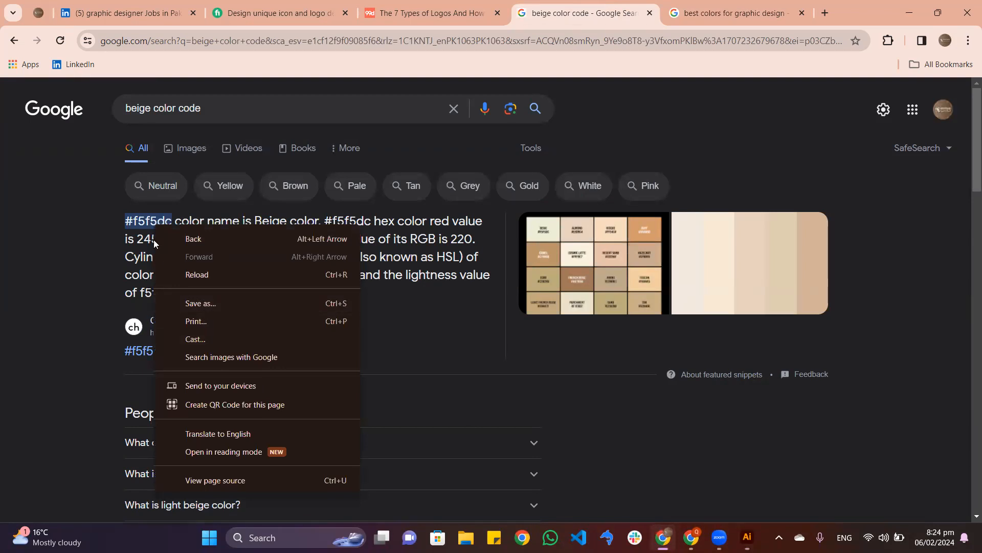
pyautogui.click(119, 214)
pyautogui.moveTo(135, 216); pyautogui.dragTo(170, 217)
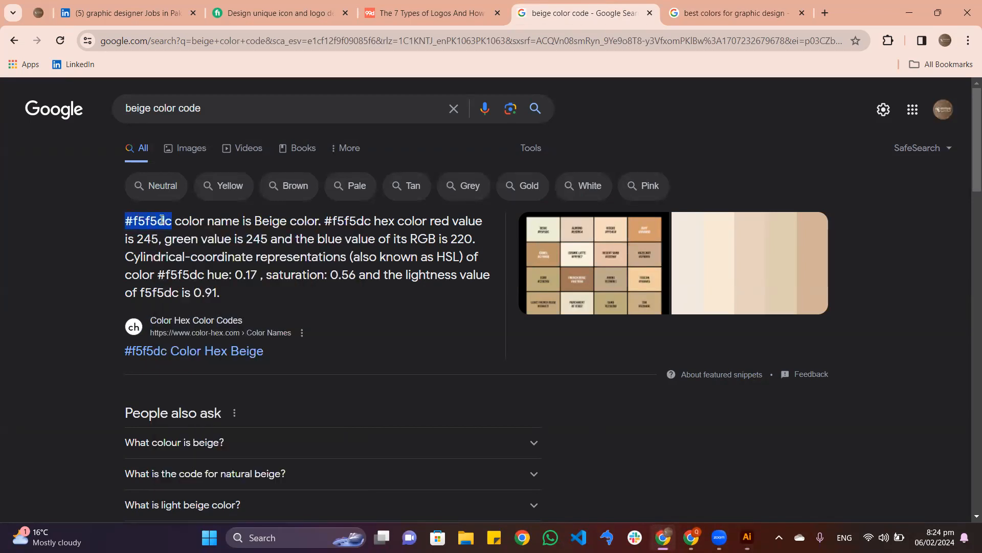
pyautogui.rightClick(166, 221)
pyautogui.click(187, 237)
# Return to Illustrator and set the fill color to the copied beige hex value f5f5dc
pyautogui.click(747, 537)
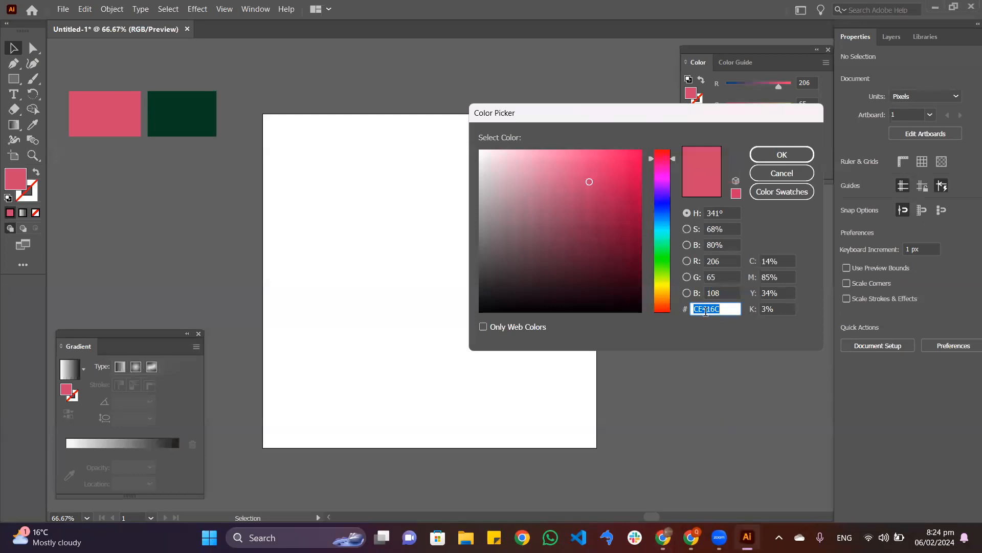
pyautogui.rightClick(706, 311)
pyautogui.click(732, 367)
pyautogui.press('Return')
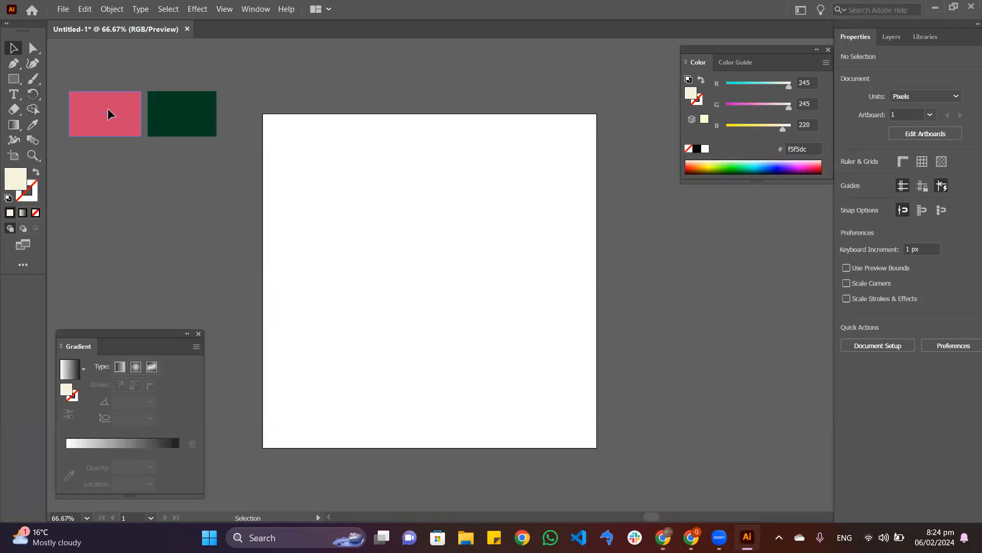
# Draw a rectangle about 114 by 54 px in the artboard's upper left area and fill it with the copied beige f5f5dc
pyautogui.click(128, 112)
pyautogui.press('m')
pyautogui.moveTo(341, 181); pyautogui.dragTo(417, 218)
pyautogui.doubleClick(15, 185)
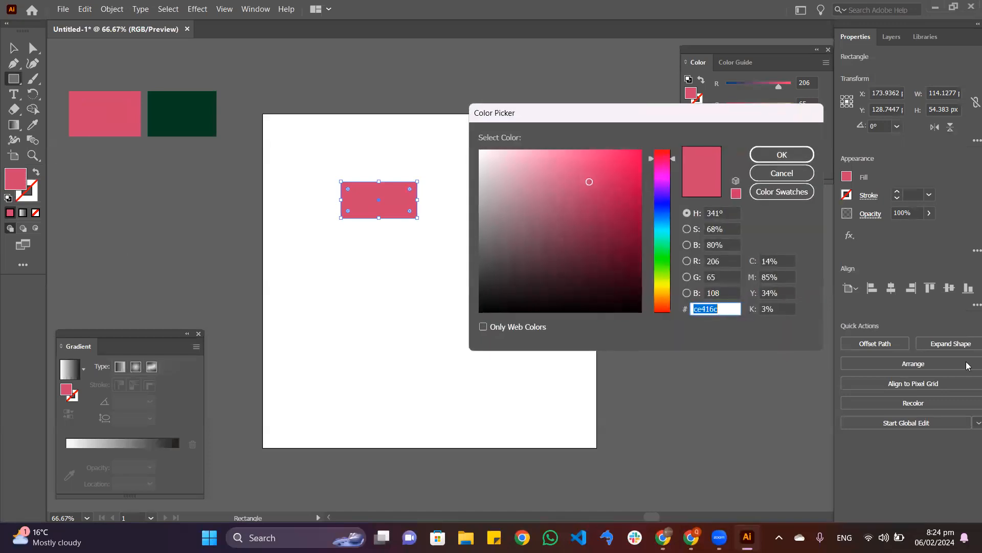
pyautogui.rightClick(695, 309)
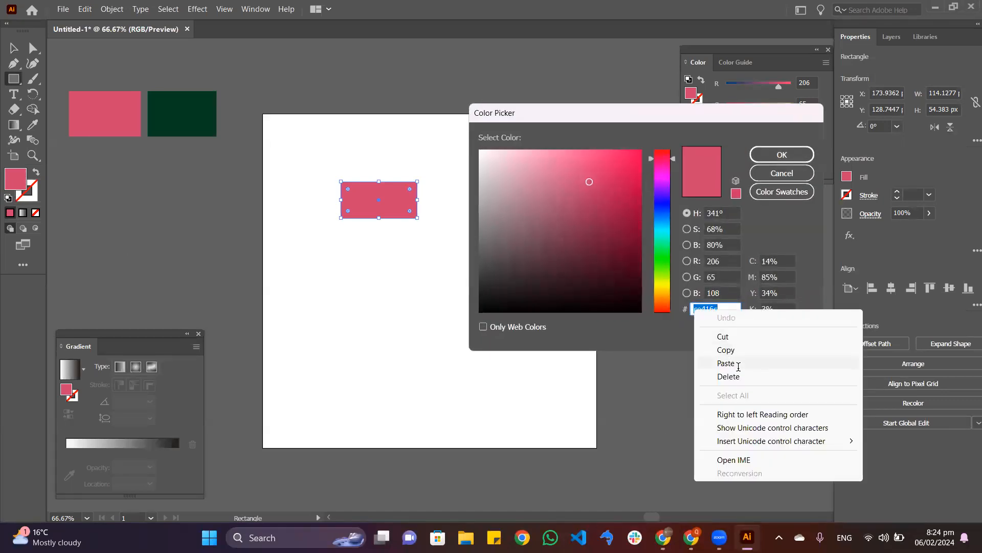
pyautogui.click(727, 363)
pyautogui.press('Return')
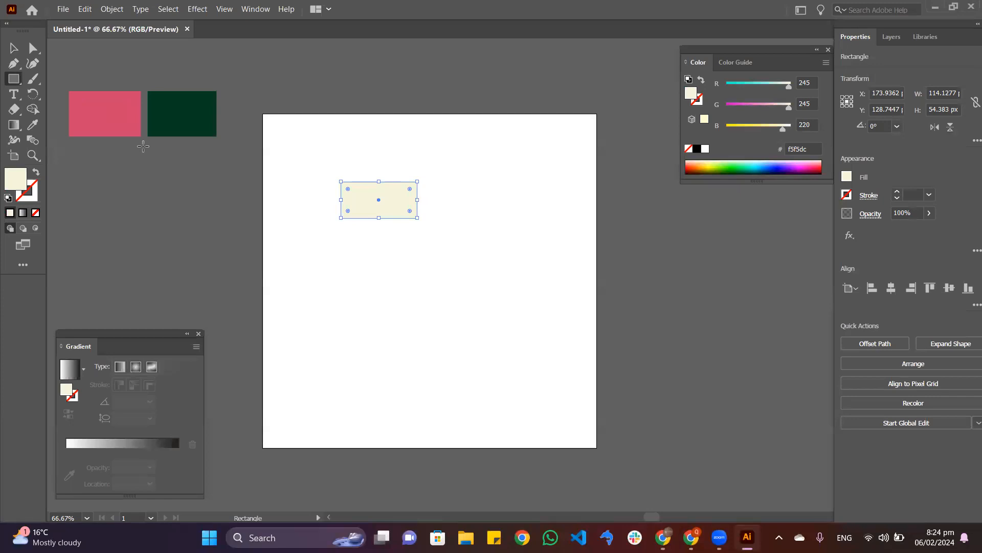
pyautogui.click(14, 47)
pyautogui.click(408, 253)
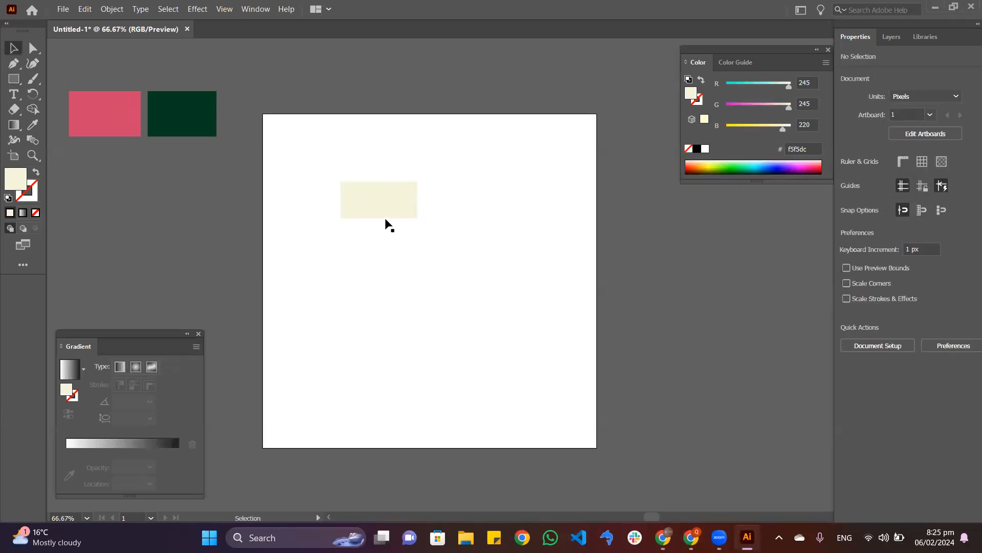
# Duplicate the beige rectangle beside itself with a brown 8e3c03 fill and move the pair off the artboard to its right
pyautogui.moveTo(394, 206); pyautogui.dragTo(438, 213)
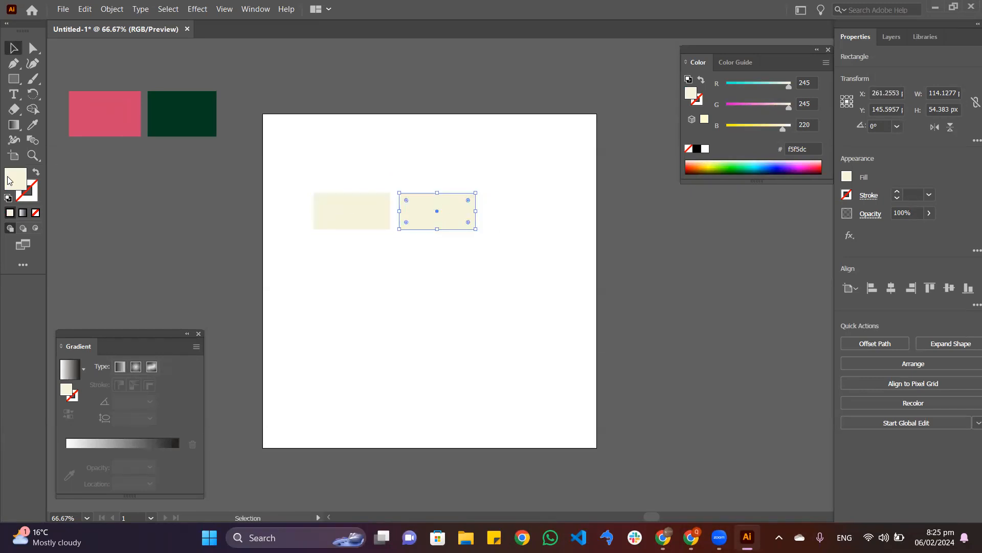
pyautogui.doubleClick(9, 181)
pyautogui.click(659, 300)
pyautogui.moveTo(602, 211); pyautogui.dragTo(621, 203)
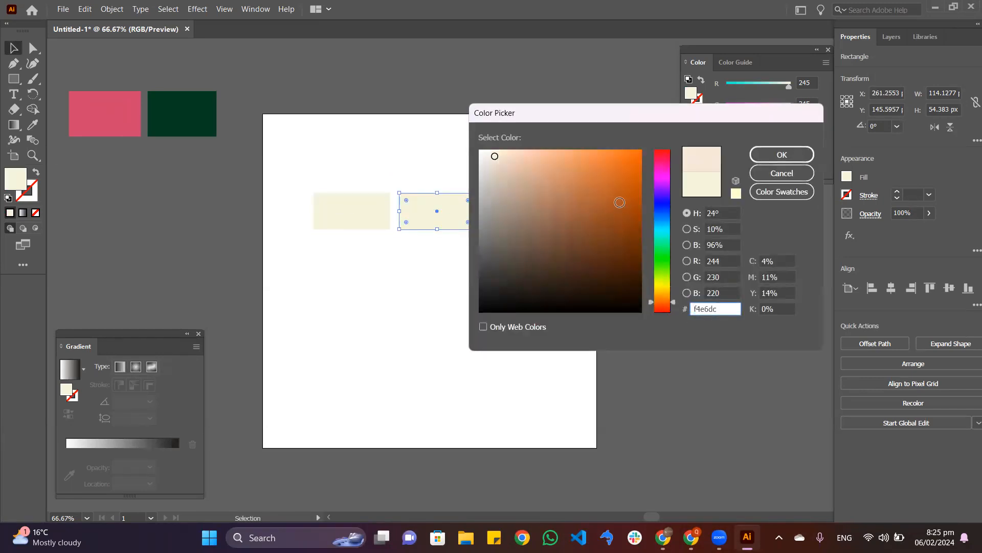
pyautogui.click(634, 230)
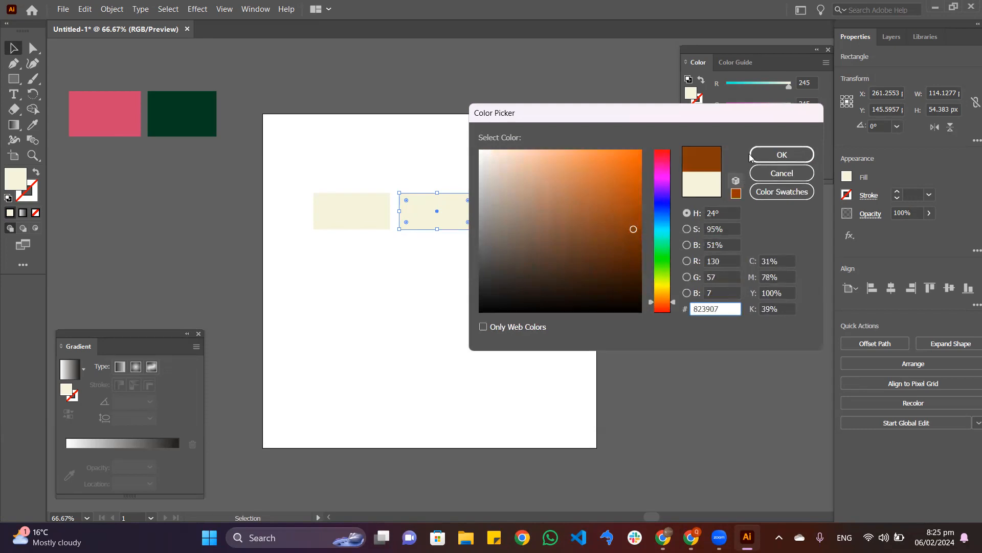
pyautogui.moveTo(634, 229); pyautogui.dragTo(638, 220)
pyautogui.click(782, 154)
pyautogui.click(334, 125)
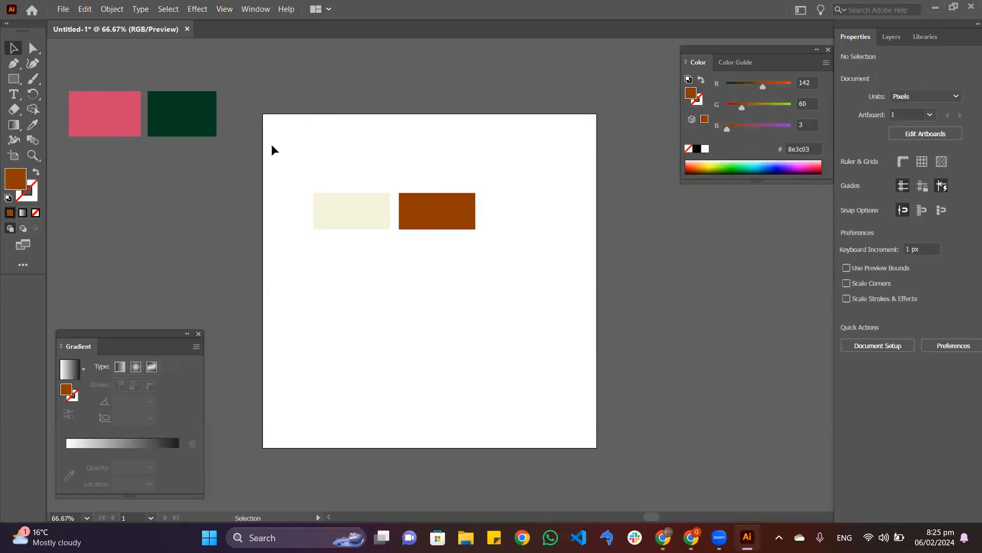
pyautogui.moveTo(500, 256); pyautogui.dragTo(670, 247)
pyautogui.click(735, 354)
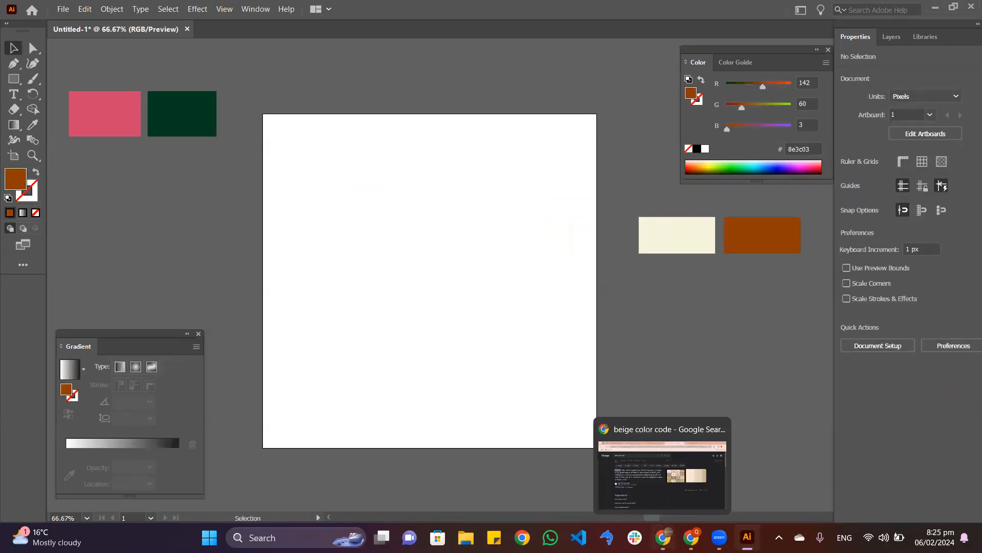
# Switch to Chrome, review the color pairs in the "best colors for graphic design" results, and close that results tab
pyautogui.click(665, 476)
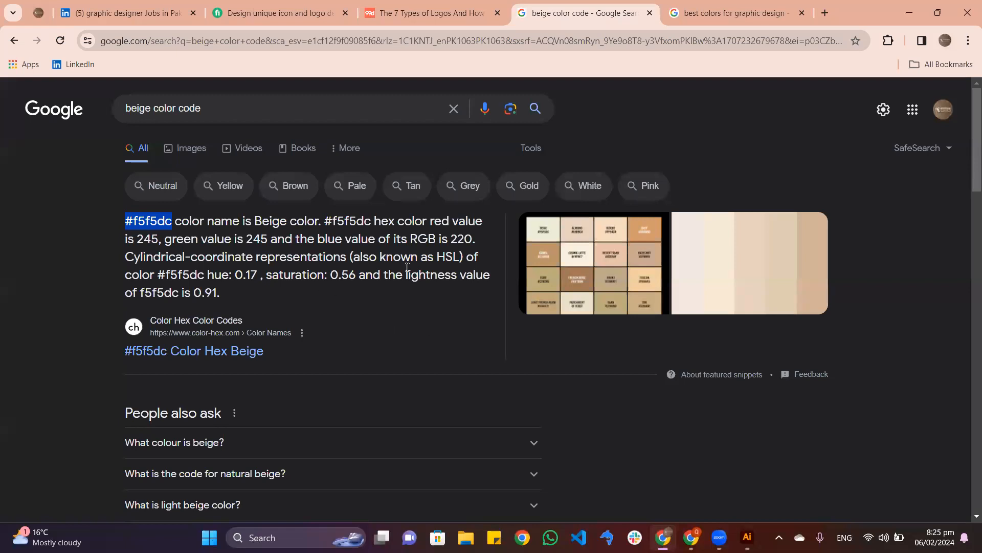
pyautogui.click(747, 5)
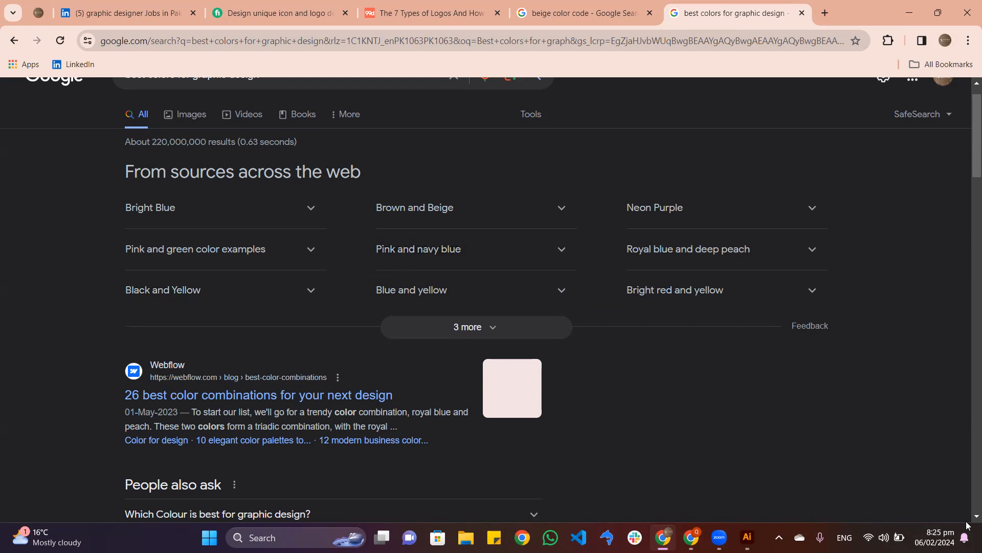
pyautogui.click(747, 537)
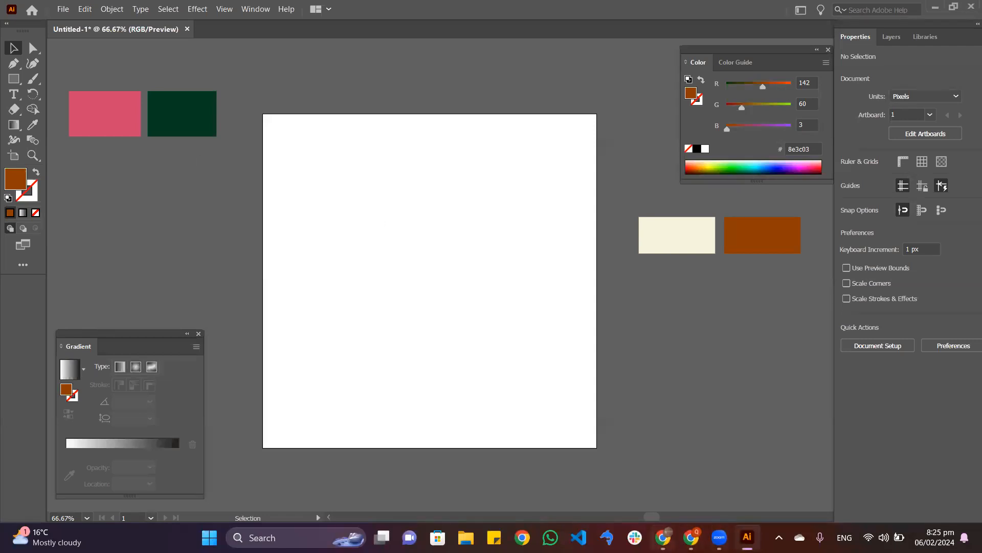
pyautogui.hotkey('alt', 'Tab')
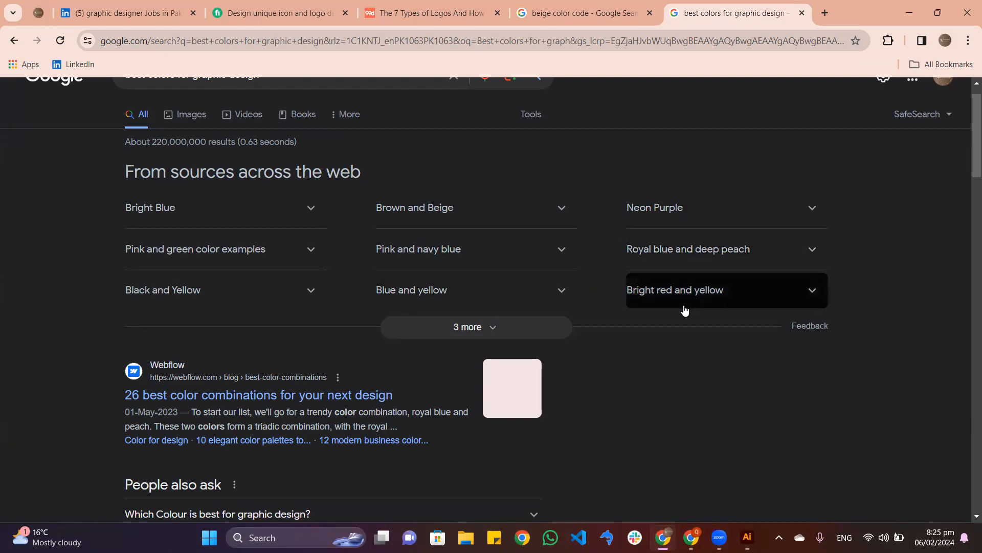
pyautogui.scroll(1, 688, 162)
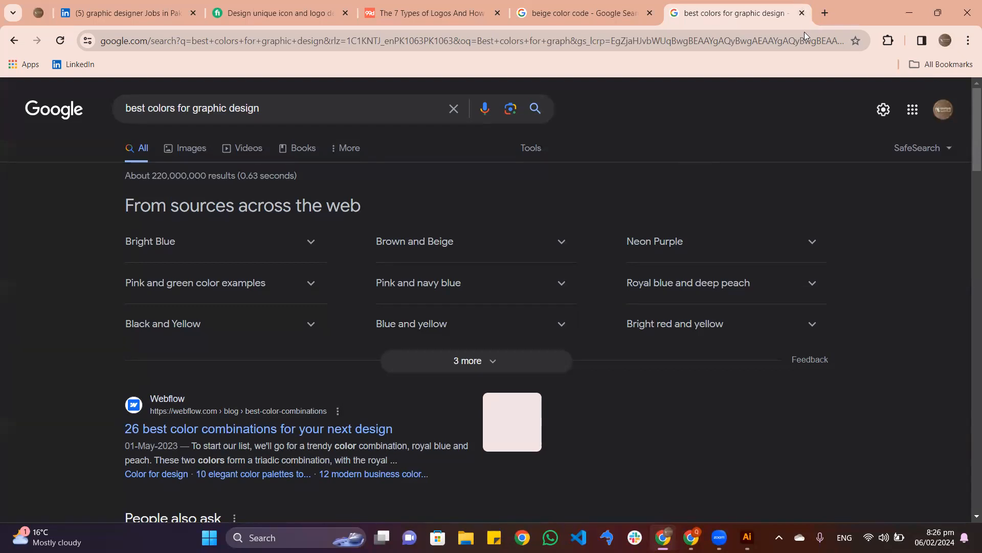
pyautogui.scroll(-1, 581, 243)
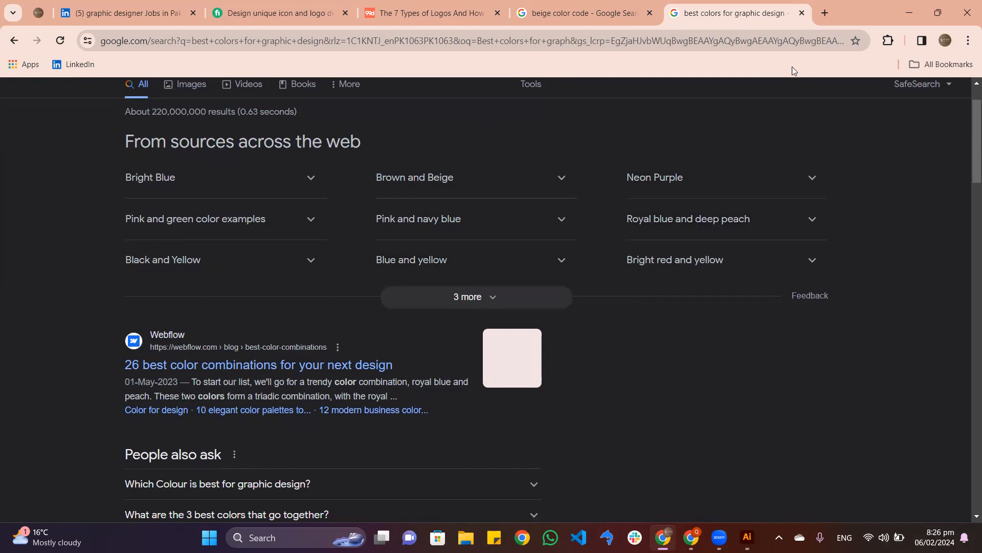
pyautogui.click(802, 13)
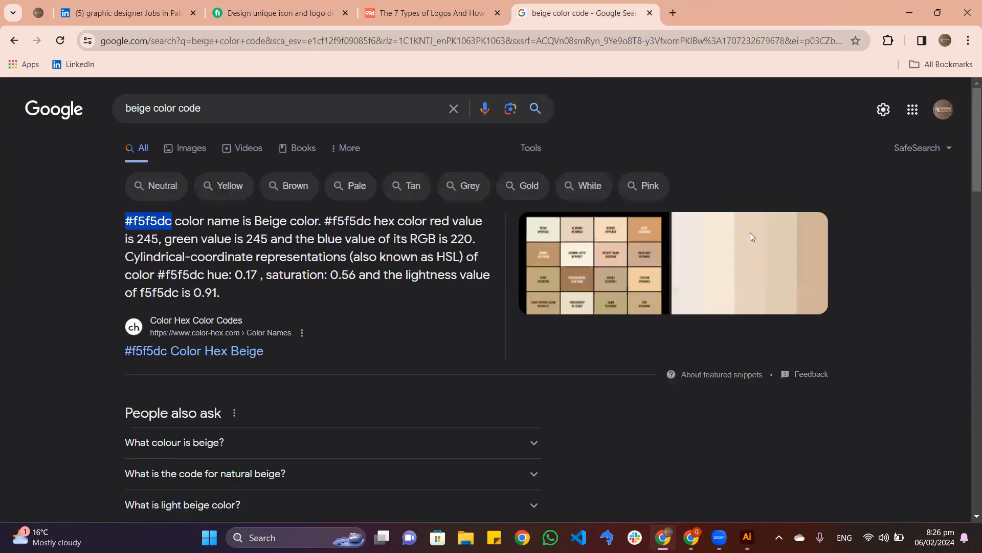
# Return to Illustrator, duplicate the beige and brown pair below the original, and fill the beige copy with yellow ffd93b
pyautogui.click(748, 537)
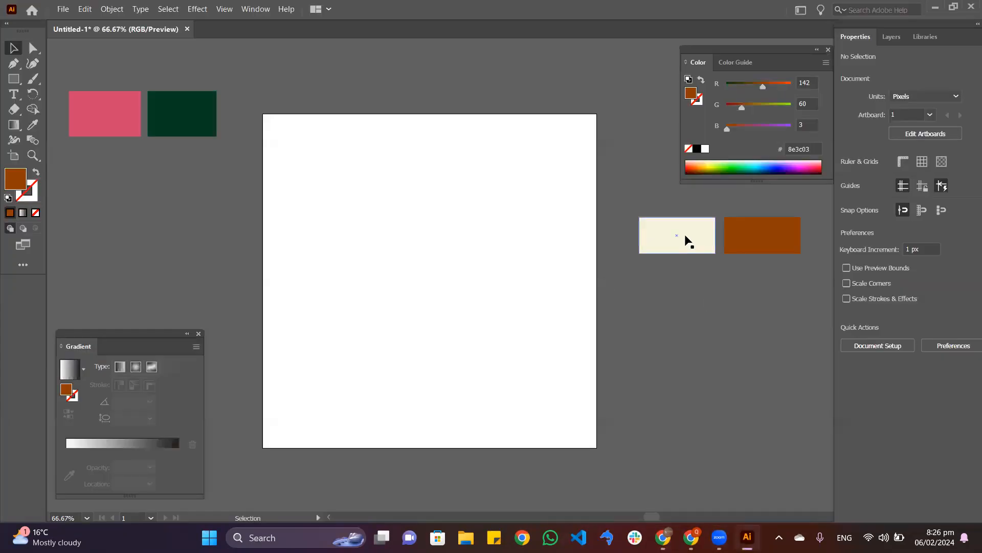
pyautogui.moveTo(644, 239); pyautogui.dragTo(690, 301)
pyautogui.click(672, 360)
pyautogui.click(671, 296)
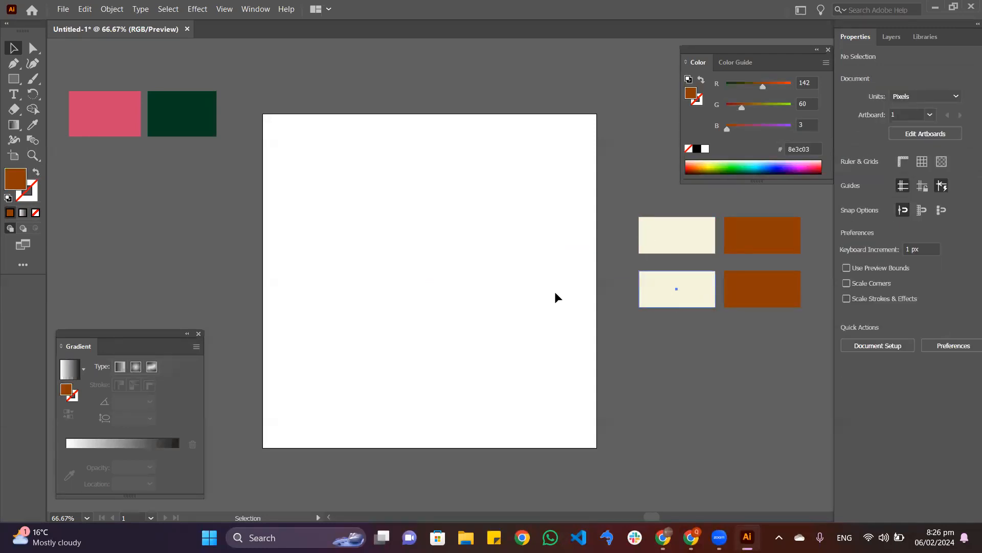
pyautogui.doubleClick(16, 179)
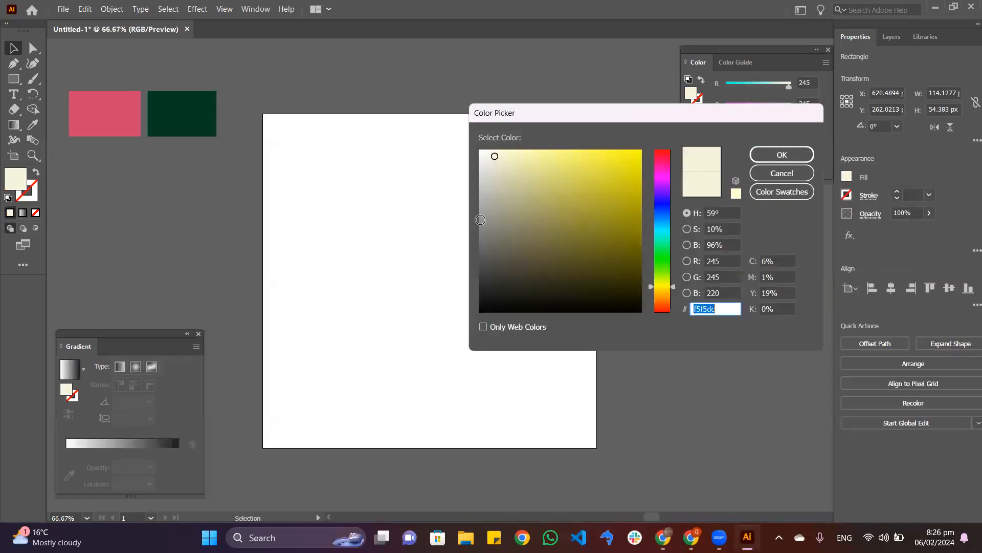
pyautogui.moveTo(674, 291); pyautogui.dragTo(673, 293)
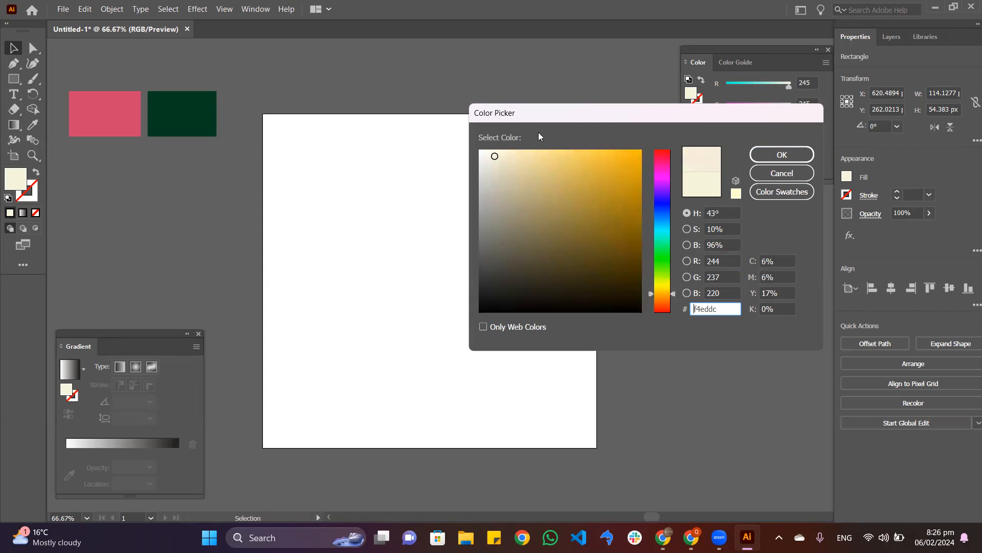
pyautogui.click(563, 154)
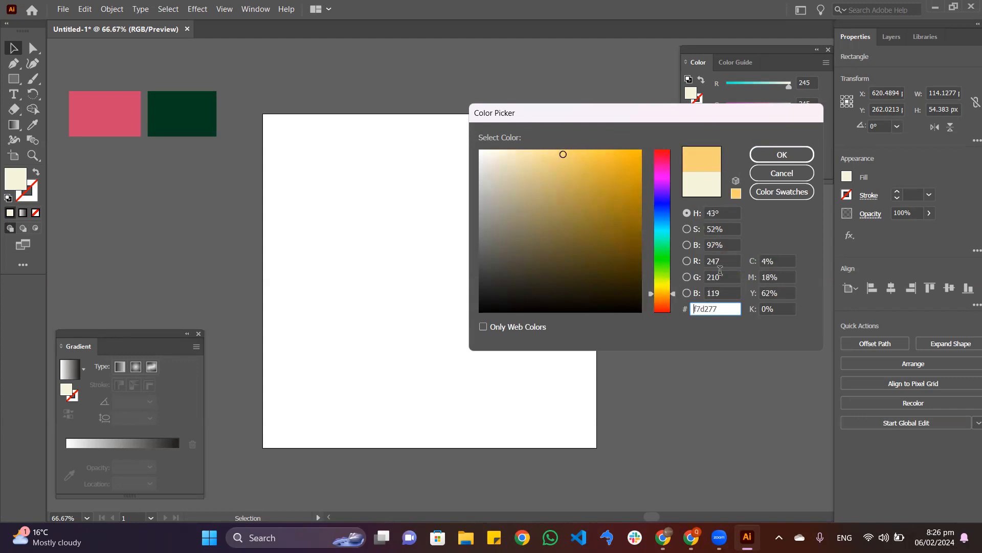
pyautogui.moveTo(674, 293); pyautogui.dragTo(674, 290)
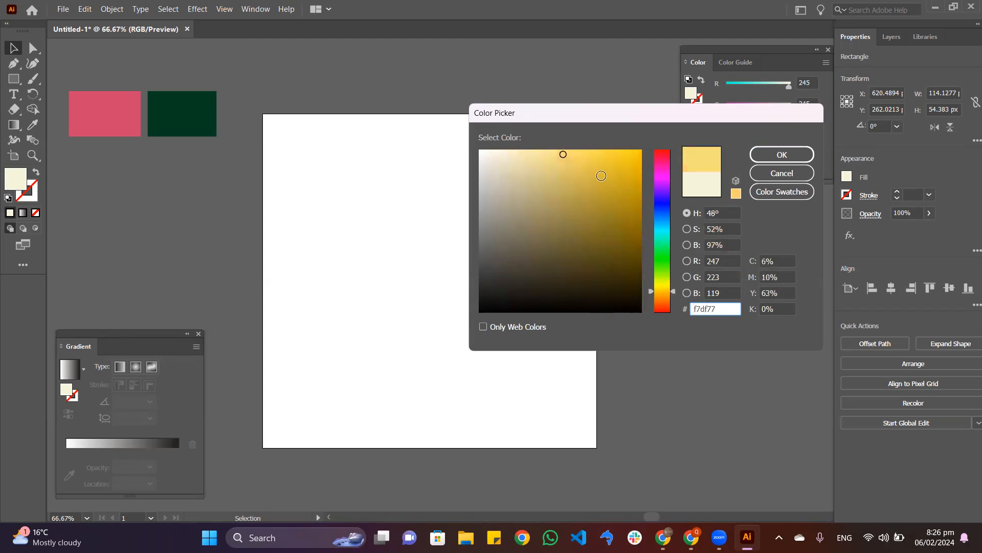
pyautogui.moveTo(563, 151); pyautogui.dragTo(604, 147)
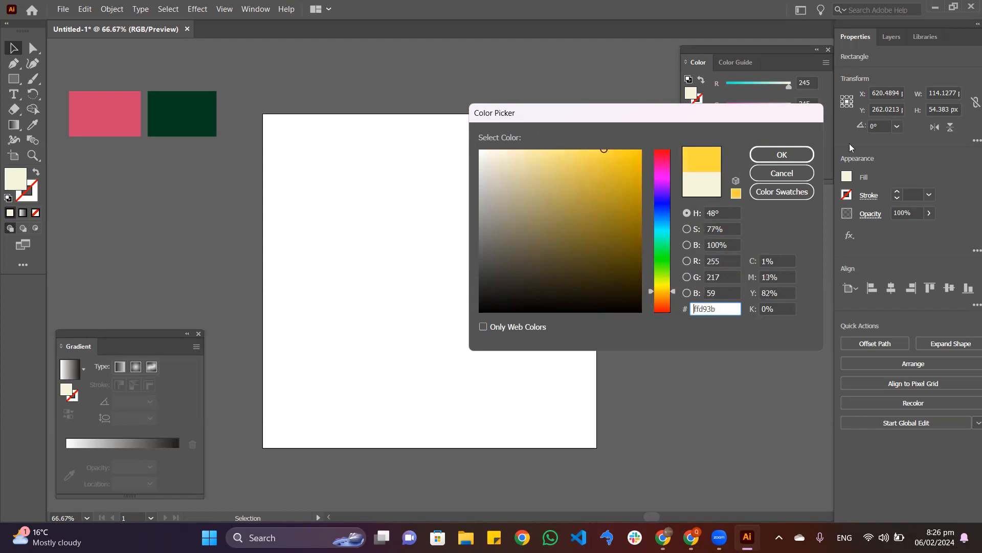
pyautogui.click(781, 154)
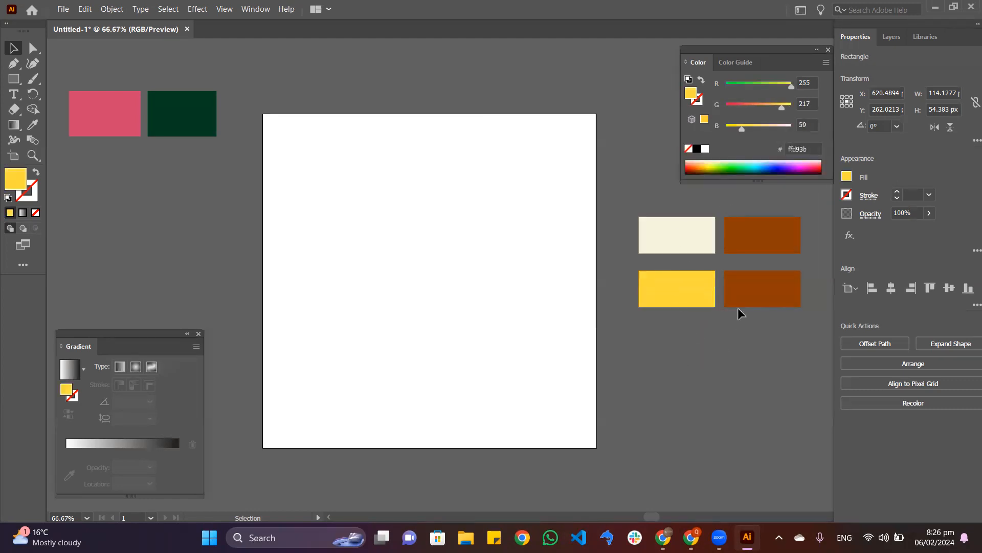
# Fill the lower brown rectangle with black and move the yellow and black pair above the artboard
pyautogui.click(746, 292)
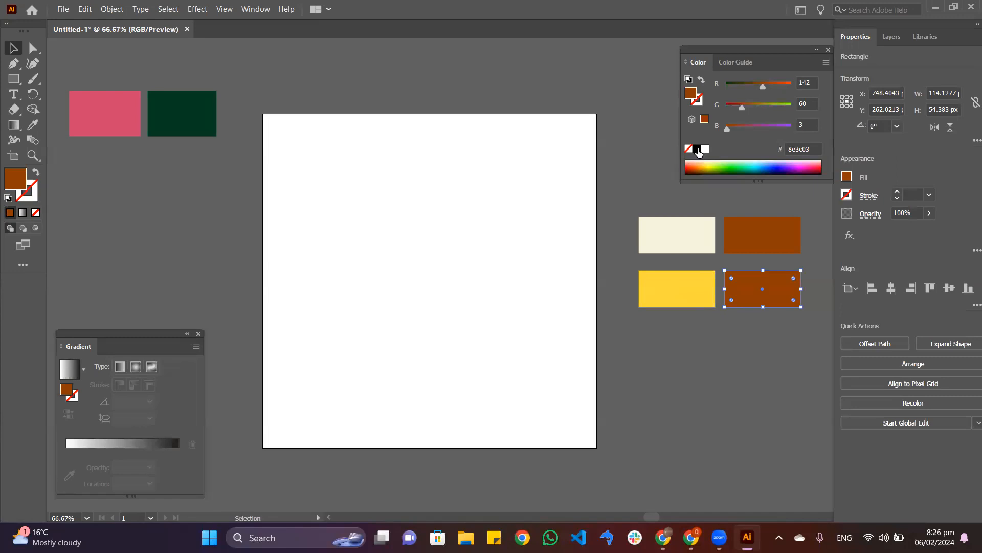
pyautogui.click(697, 149)
pyautogui.click(637, 207)
pyautogui.moveTo(708, 290); pyautogui.dragTo(428, 88)
pyautogui.click(418, 228)
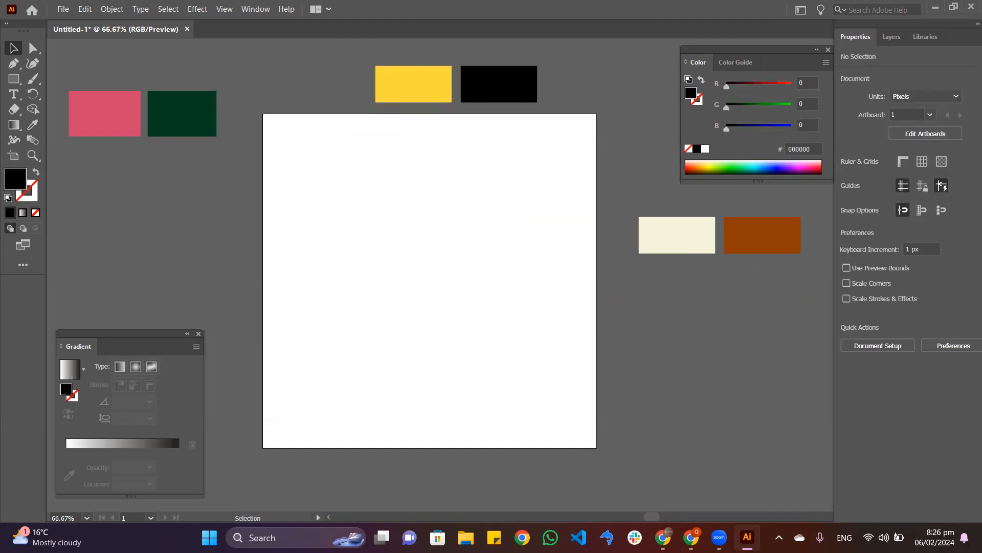
# Switch to Chrome, close the beige color search tab, and open the PNGEgg site in a new tab, proceeding past the safety warning
pyautogui.click(663, 538)
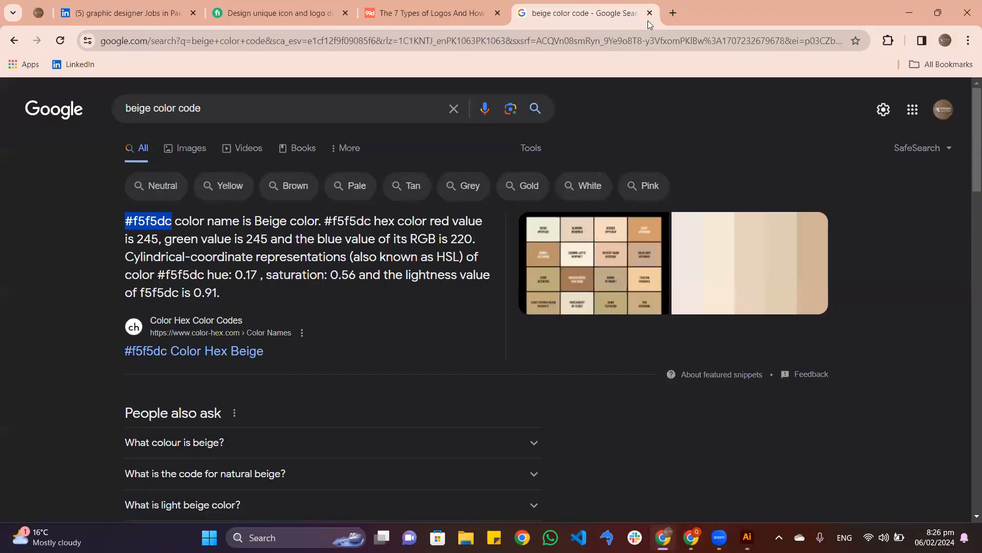
pyautogui.click(650, 12)
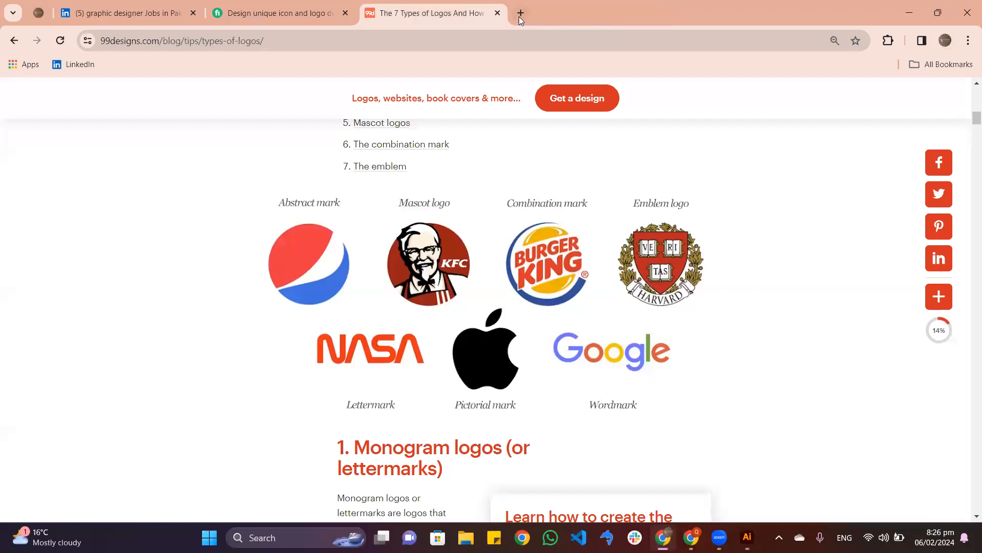
pyautogui.click(519, 14)
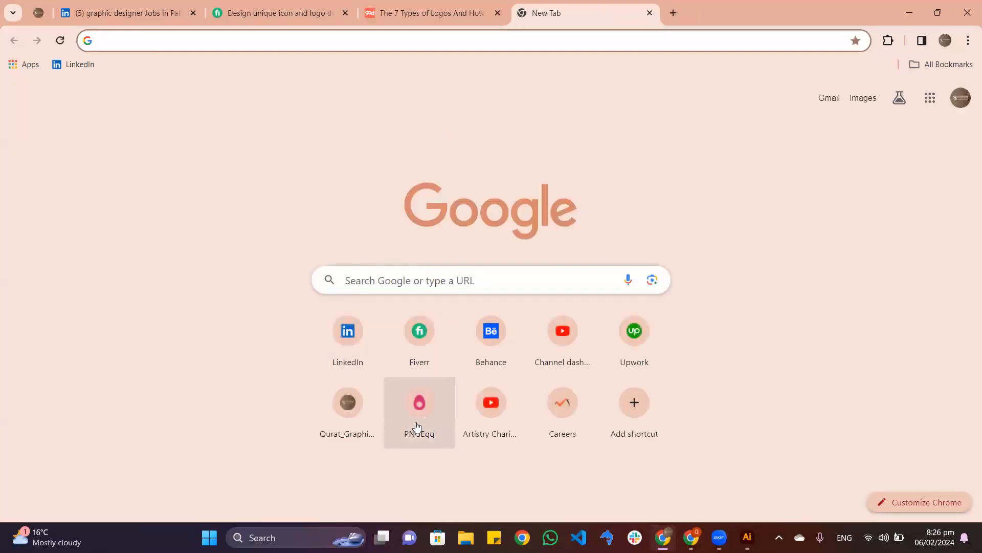
pyautogui.click(416, 423)
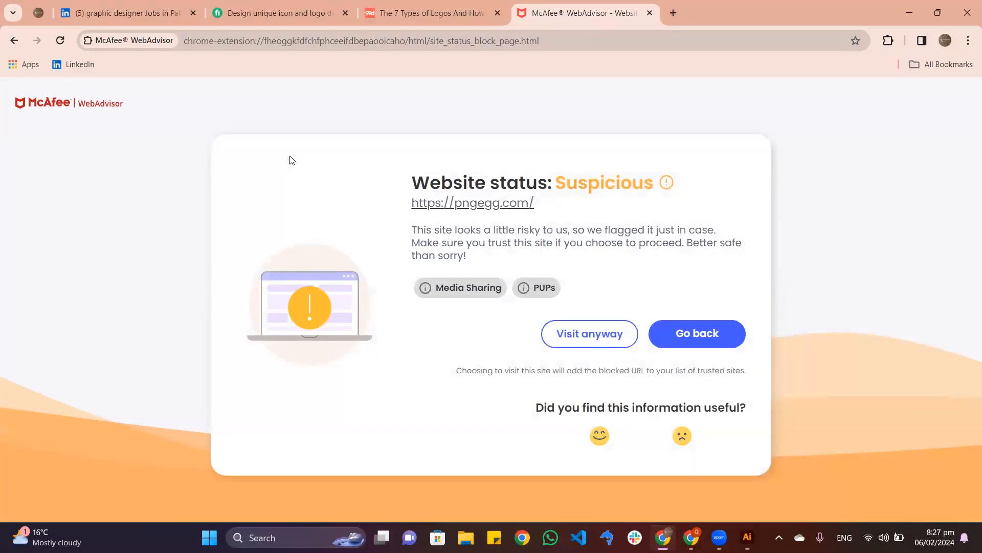
pyautogui.click(581, 334)
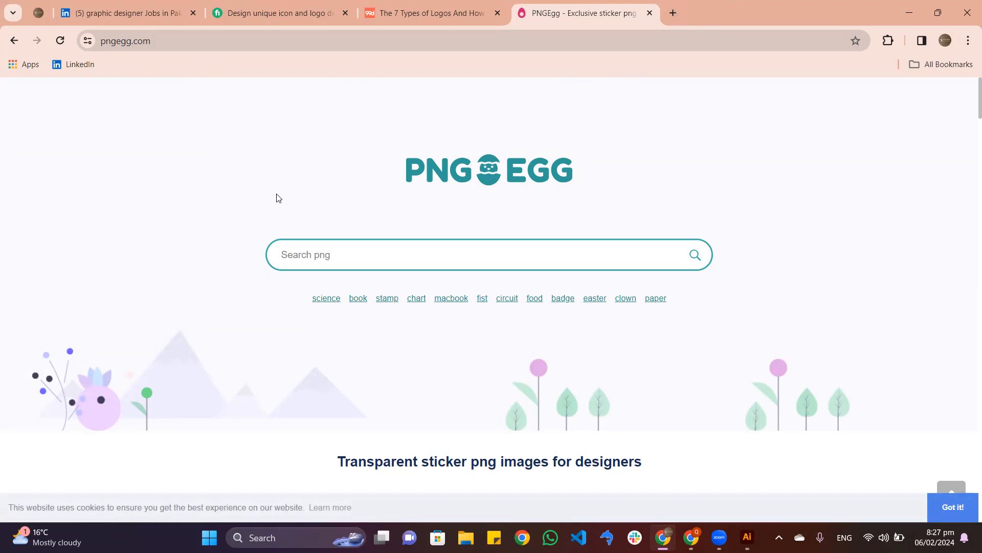
# Open a new browser tab
pyautogui.click(673, 13)
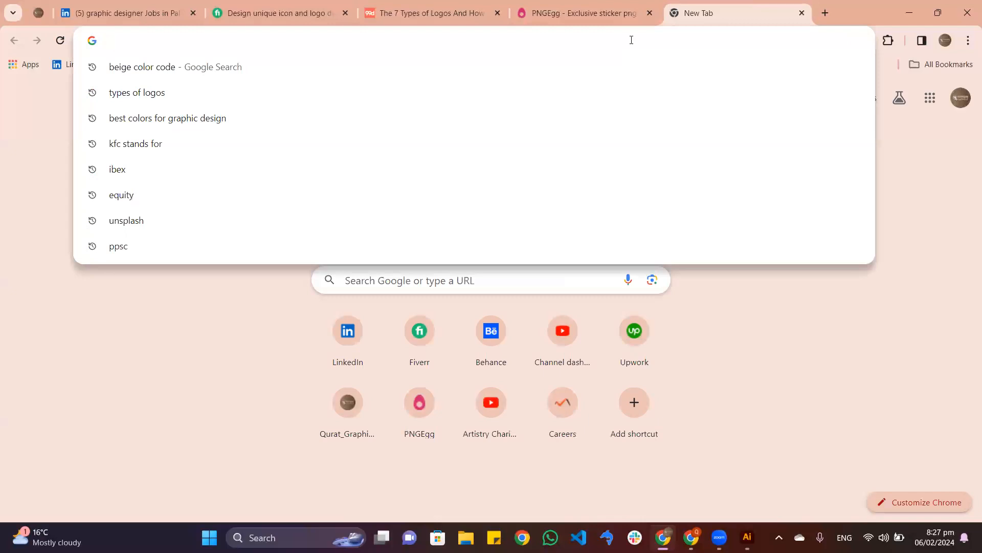
pyautogui.write('fre')
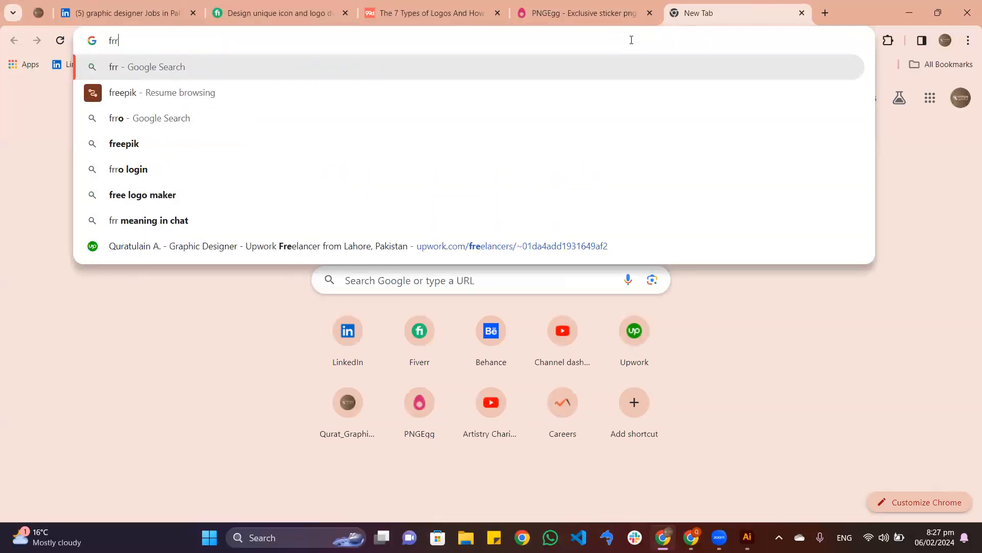
pyautogui.write('epik')
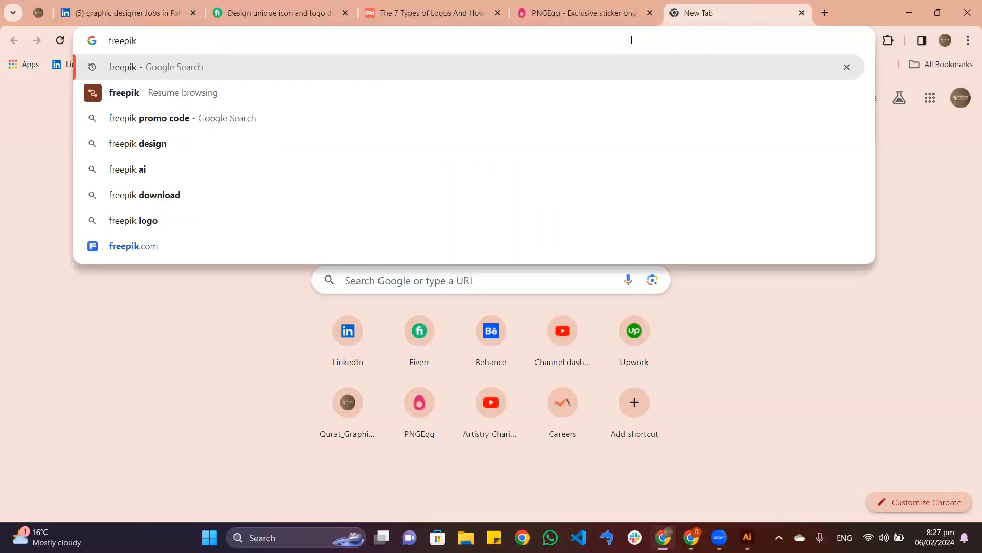
pyautogui.click(482, 83)
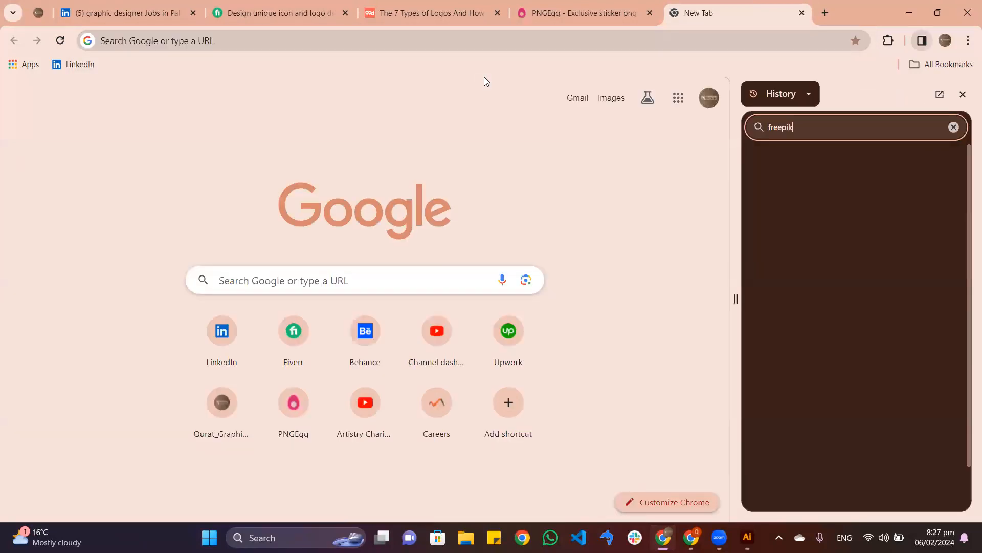
pyautogui.click(954, 128)
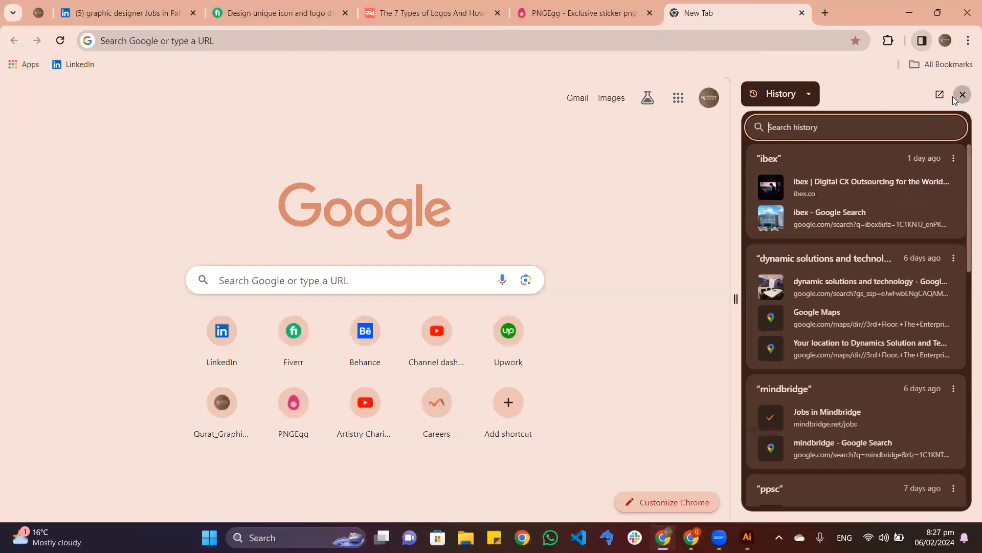
pyautogui.click(963, 94)
# Search Google for freepik and open the Freepik website from the results
pyautogui.click(314, 44)
pyautogui.write('free')
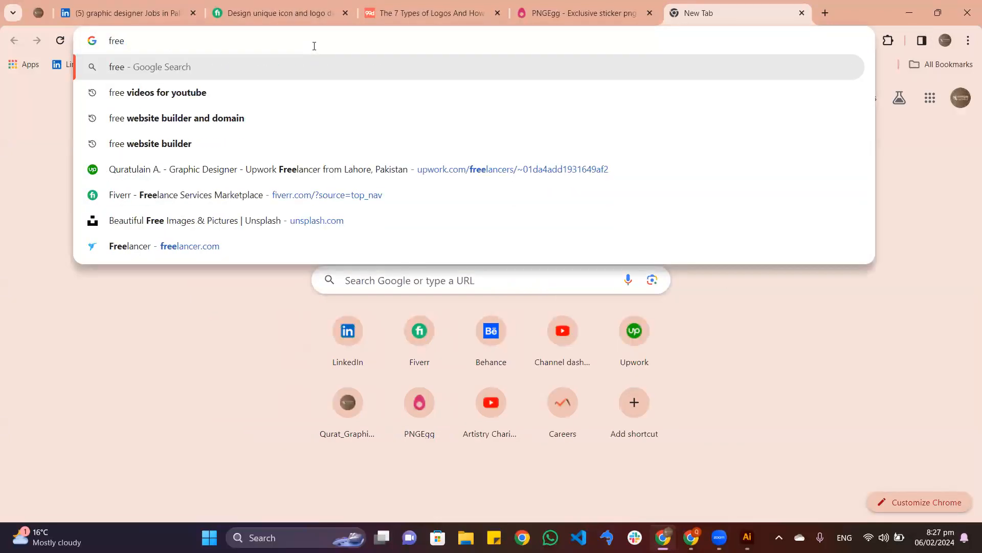
pyautogui.write('pi')
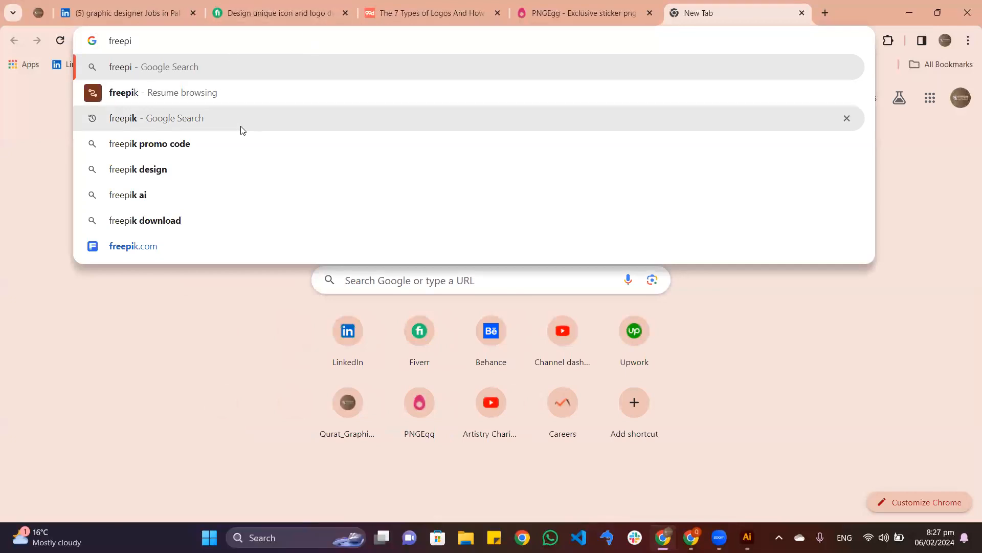
pyautogui.click(243, 129)
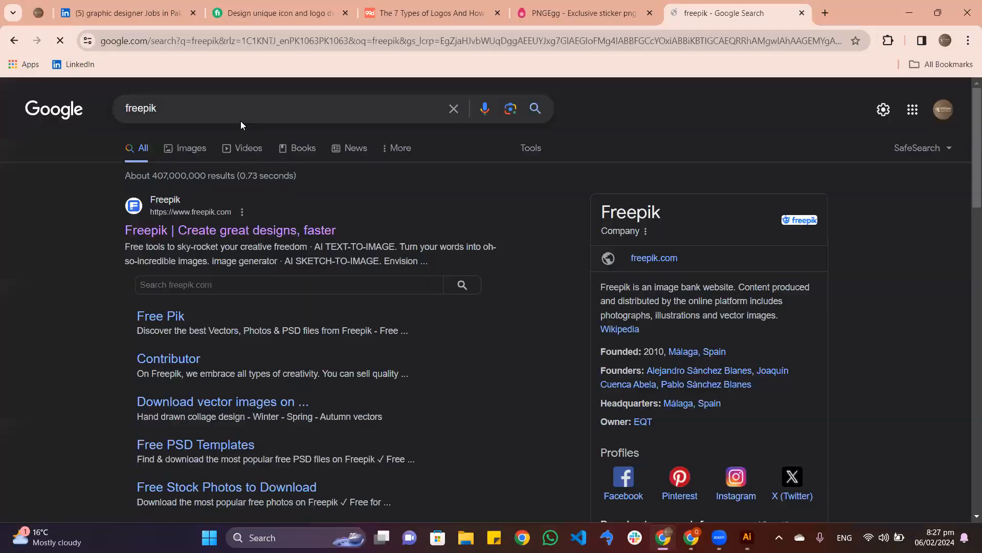
pyautogui.click(248, 232)
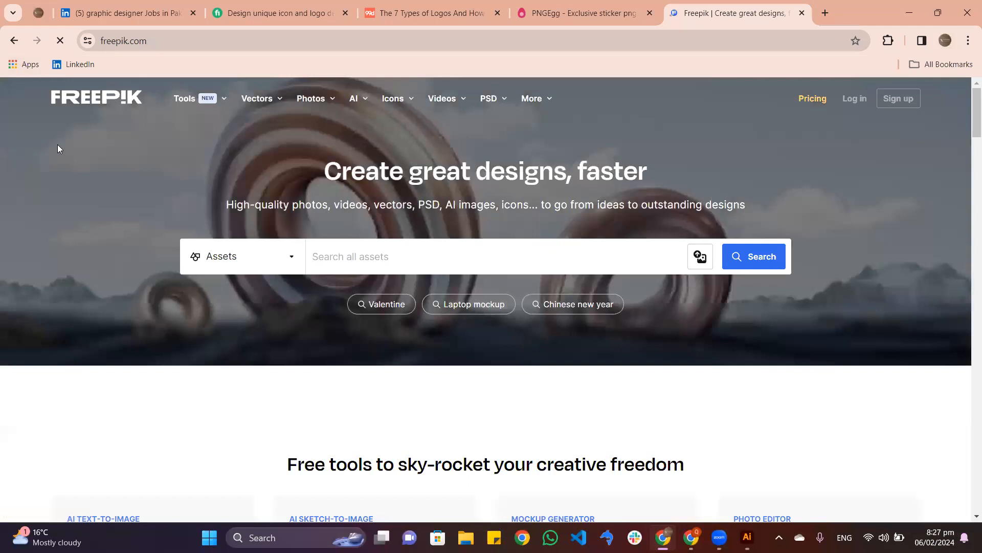
# Search Freepik's assets for "graphic design icon" using the suggested completion of "graphic design"
pyautogui.click(544, 243)
pyautogui.write('grap')
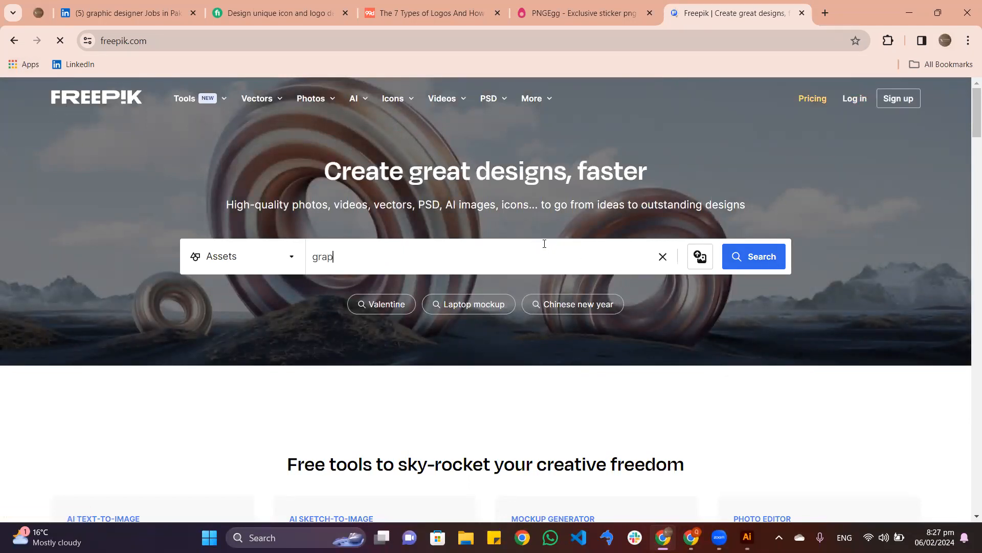
pyautogui.write('hic de')
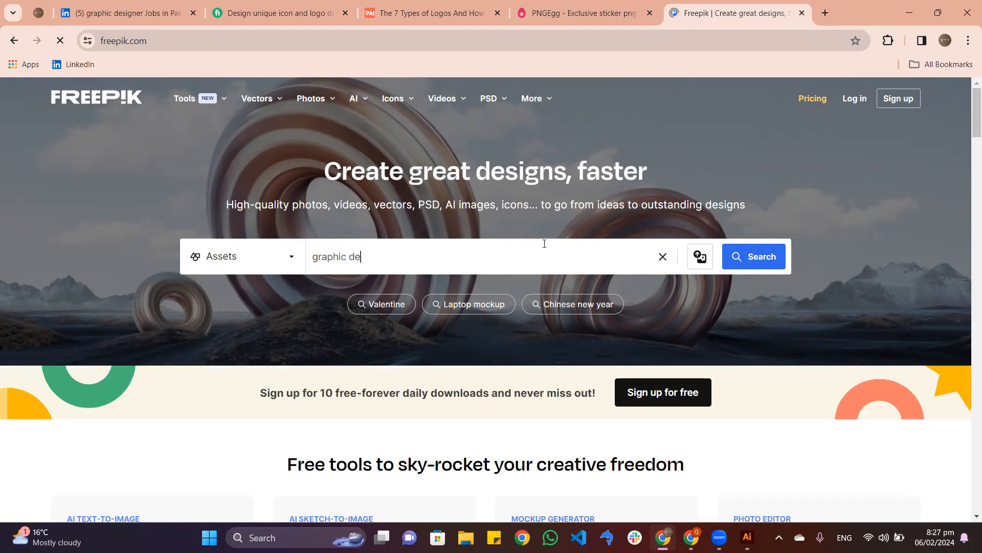
pyautogui.write('sign')
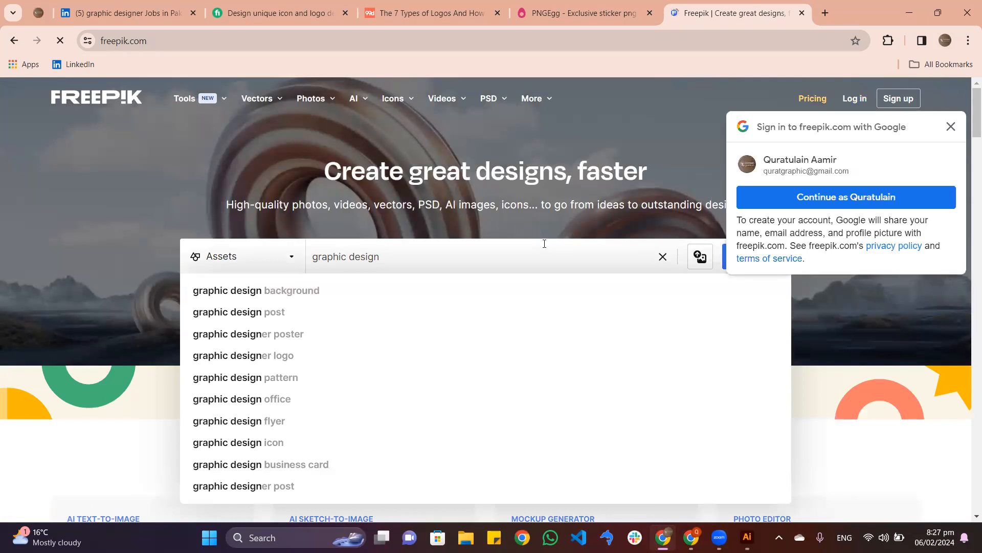
pyautogui.click(453, 443)
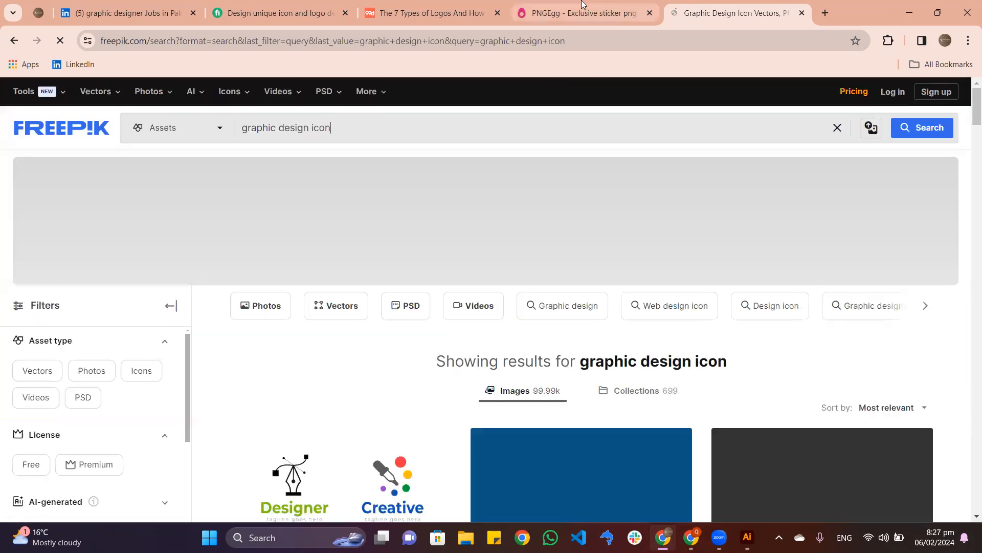
# Return to the PNGEgg site and search it for "graphic designer"
pyautogui.click(582, 5)
pyautogui.click(440, 263)
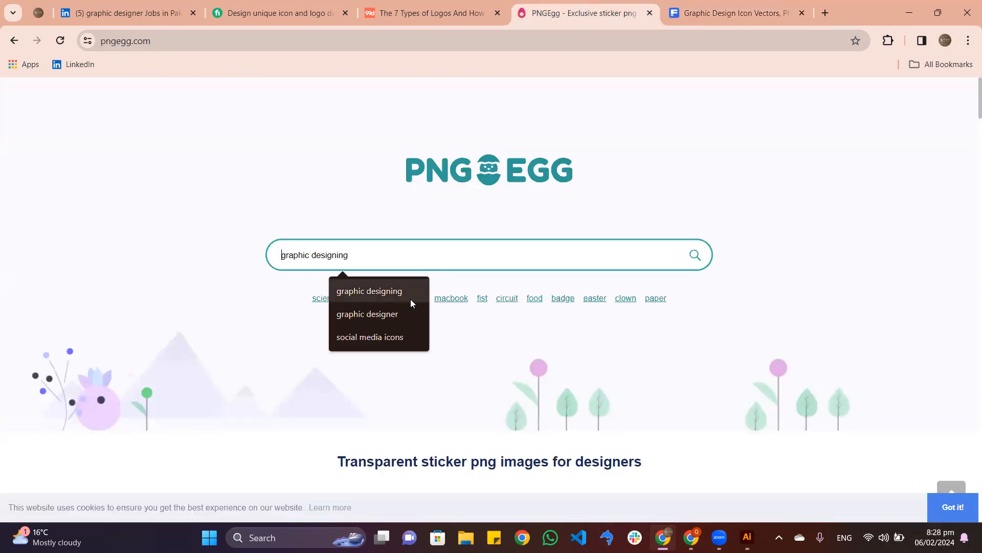
pyautogui.click(408, 314)
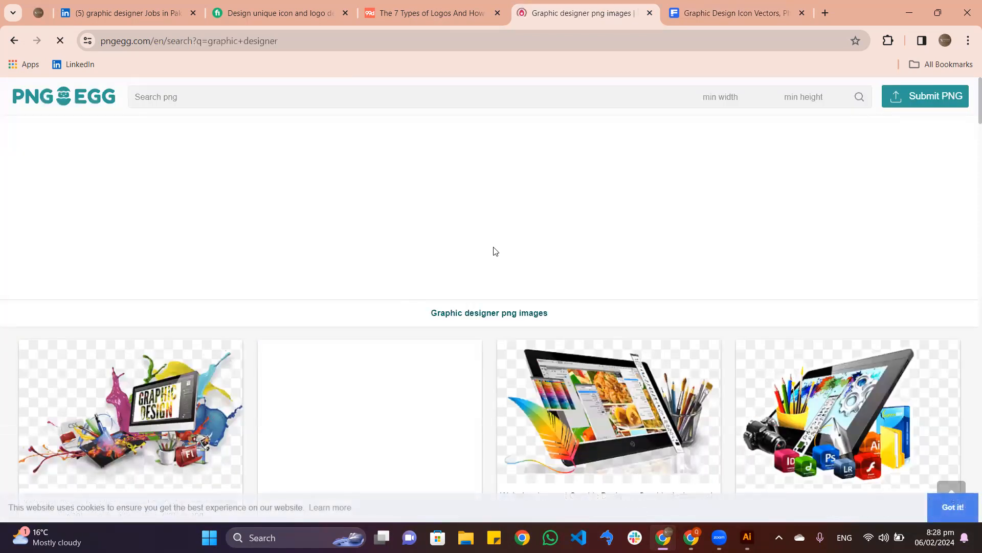
# Browse the first rows of graphic designer PNG images in the PNGEgg results
pyautogui.scroll(-3, 303, 150)
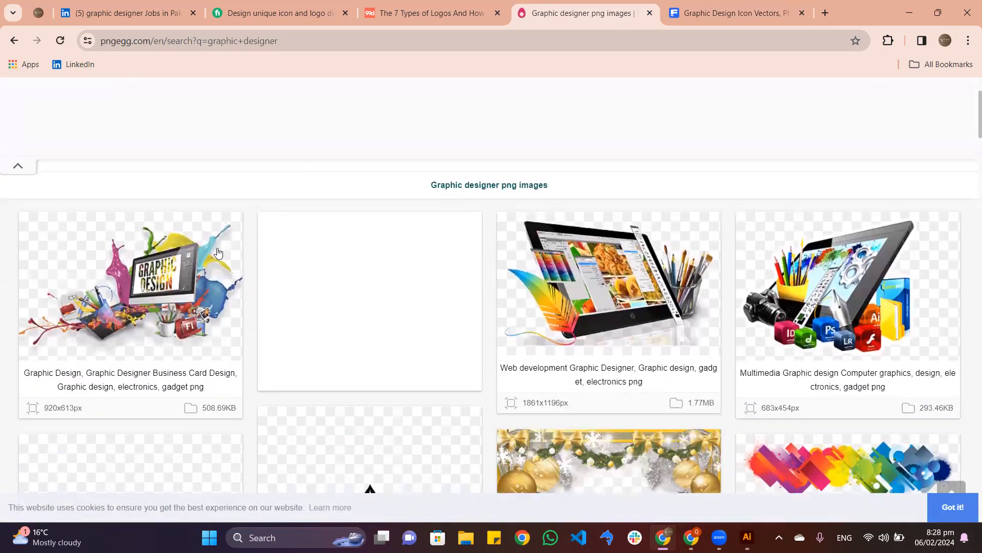
pyautogui.scroll(-1, 357, 217)
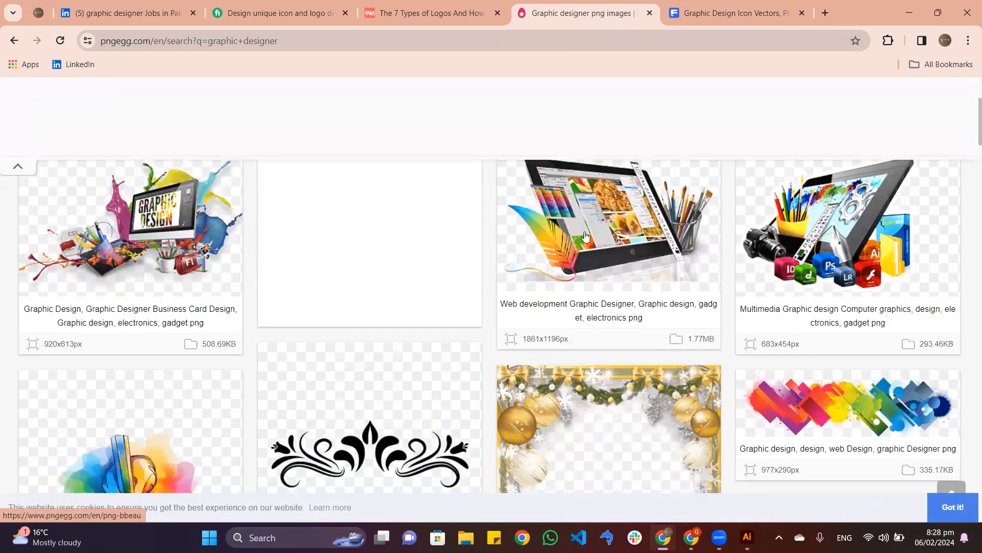
pyautogui.scroll(-1, 586, 232)
pyautogui.scroll(-7, 598, 251)
pyautogui.scroll(4, 476, 249)
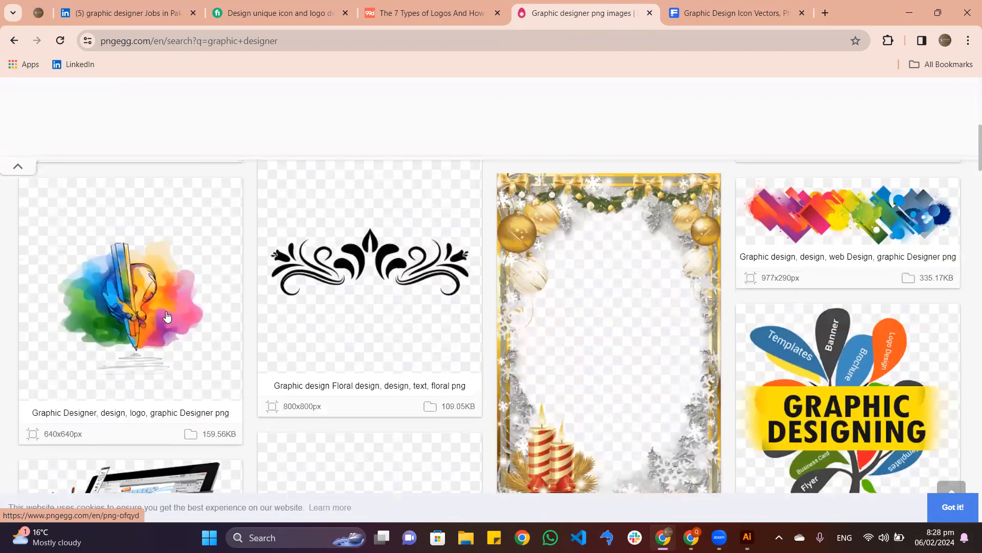
pyautogui.scroll(-2, 121, 255)
pyautogui.scroll(3, 358, 227)
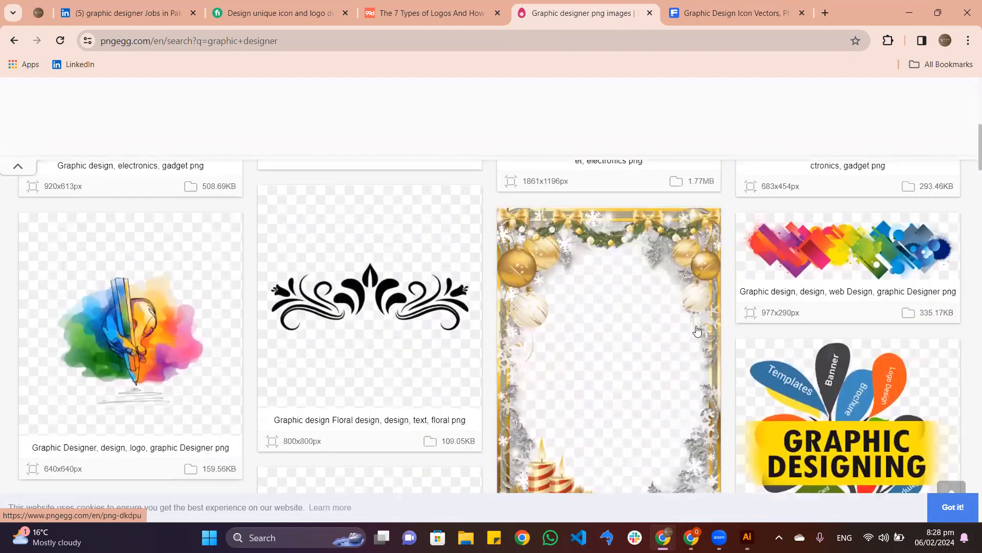
pyautogui.scroll(-2, 846, 221)
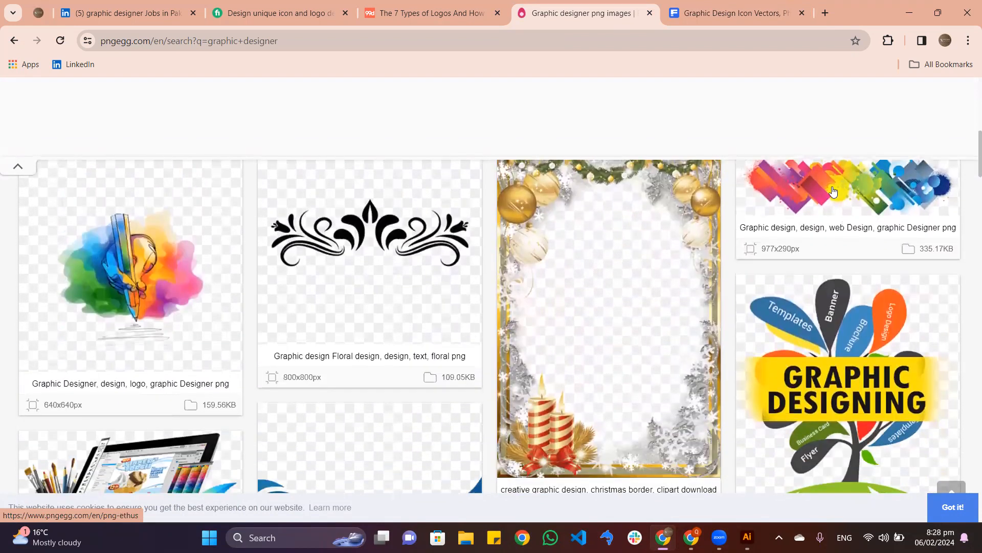
# Open the 977x290px multicolored geometric graphic design PNG and download it for free, dismissing the ad
pyautogui.click(824, 194)
pyautogui.scroll(-4, 499, 280)
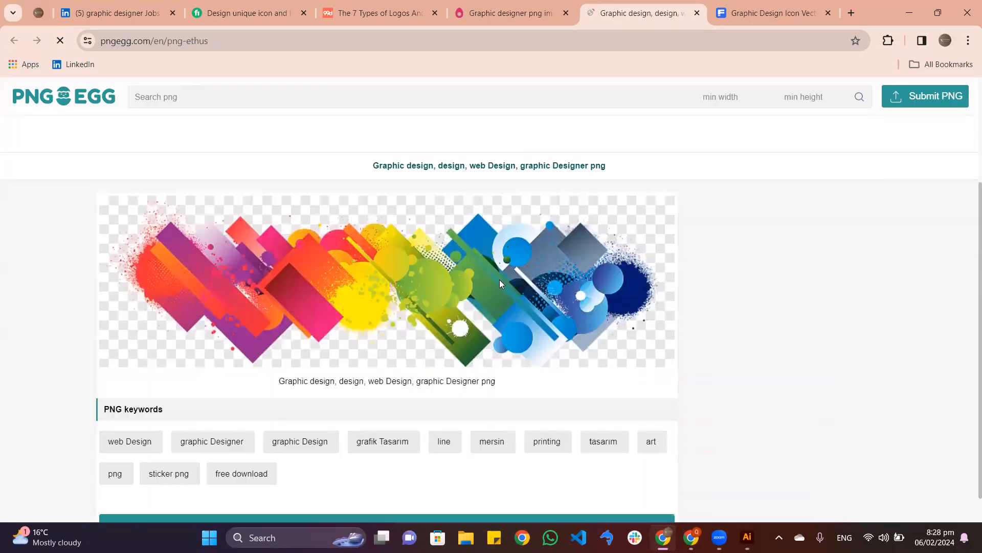
pyautogui.scroll(-5, 408, 309)
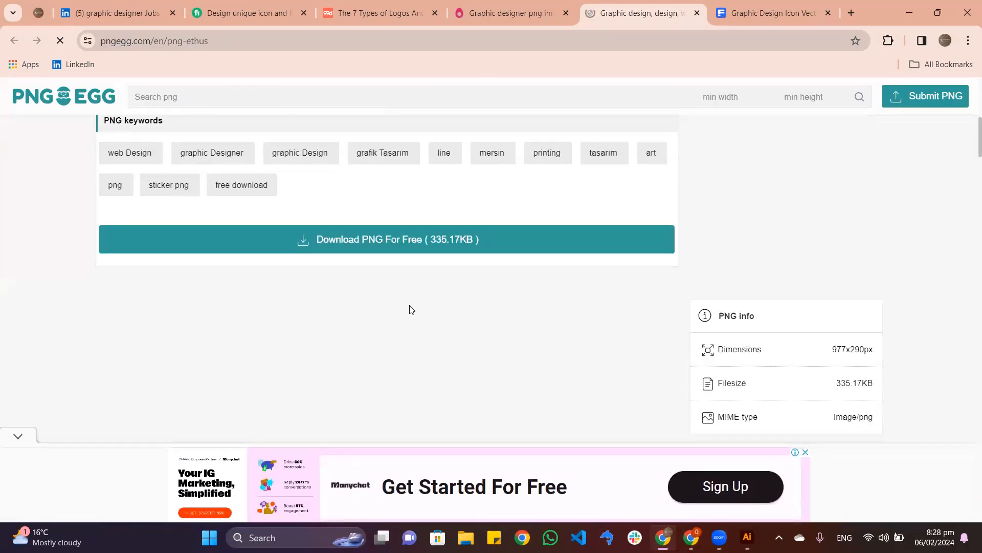
pyautogui.click(436, 243)
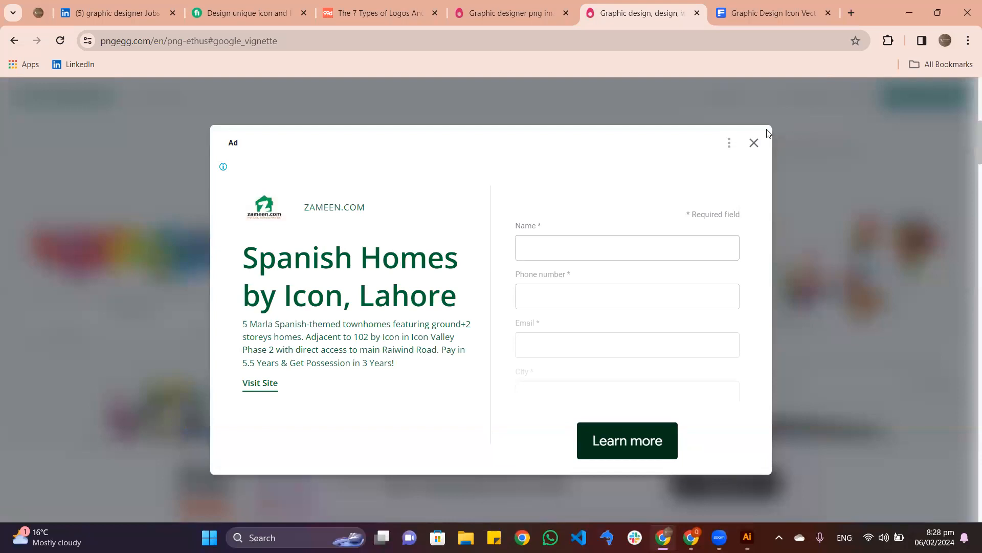
pyautogui.click(754, 145)
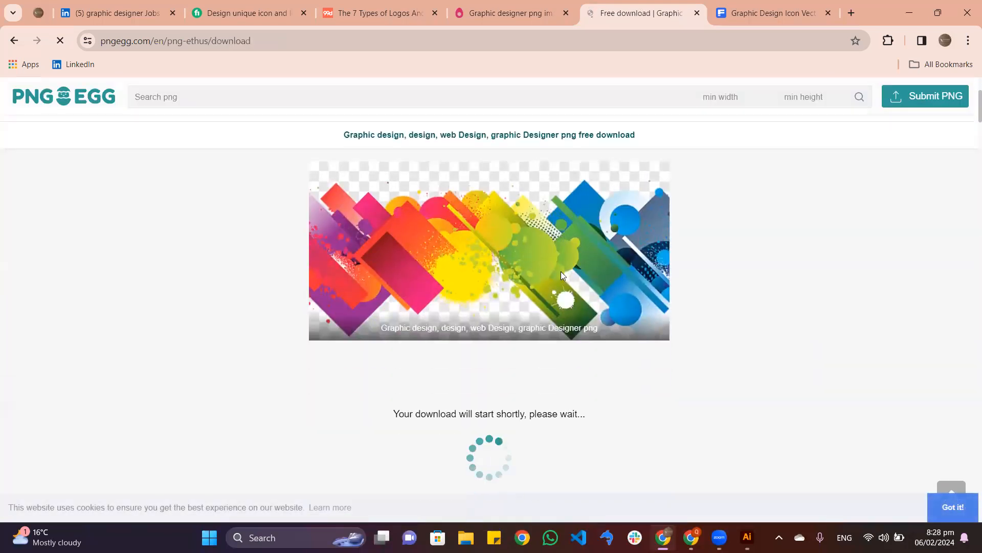
# Skim the relevant PNG images on the download page, go back to the image page, and close its tab
pyautogui.scroll(-10, 548, 331)
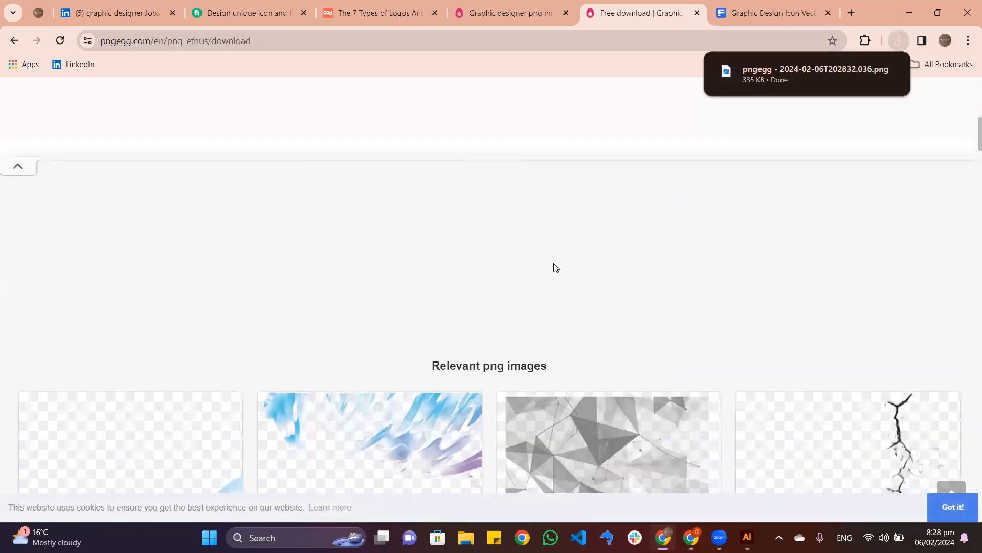
pyautogui.scroll(-15, 545, 251)
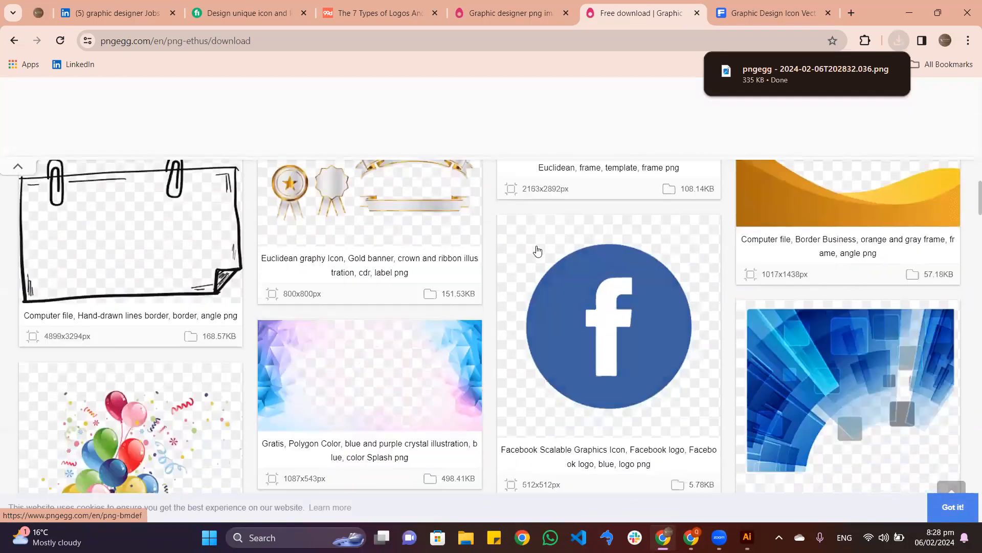
pyautogui.scroll(-5, 538, 241)
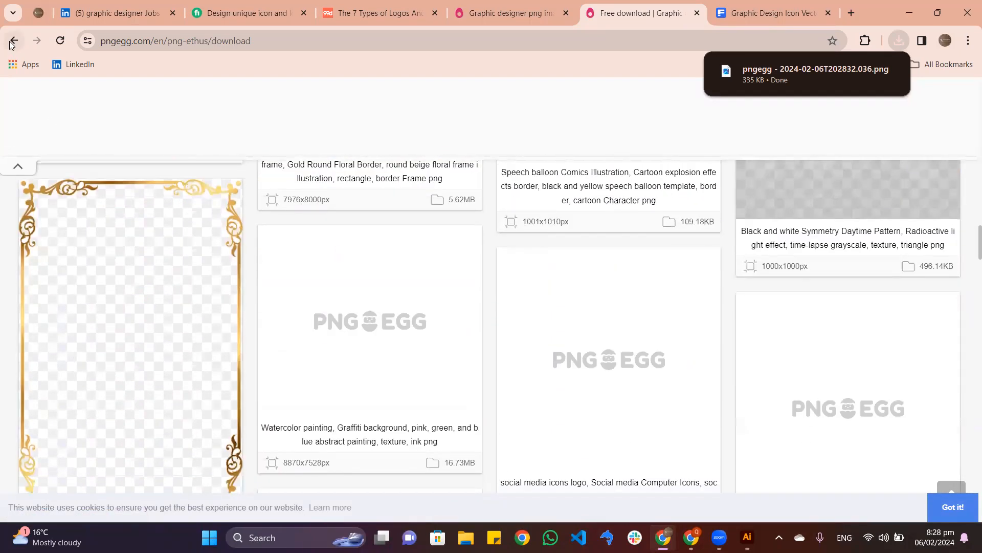
pyautogui.click(13, 41)
pyautogui.scroll(-3, 548, 279)
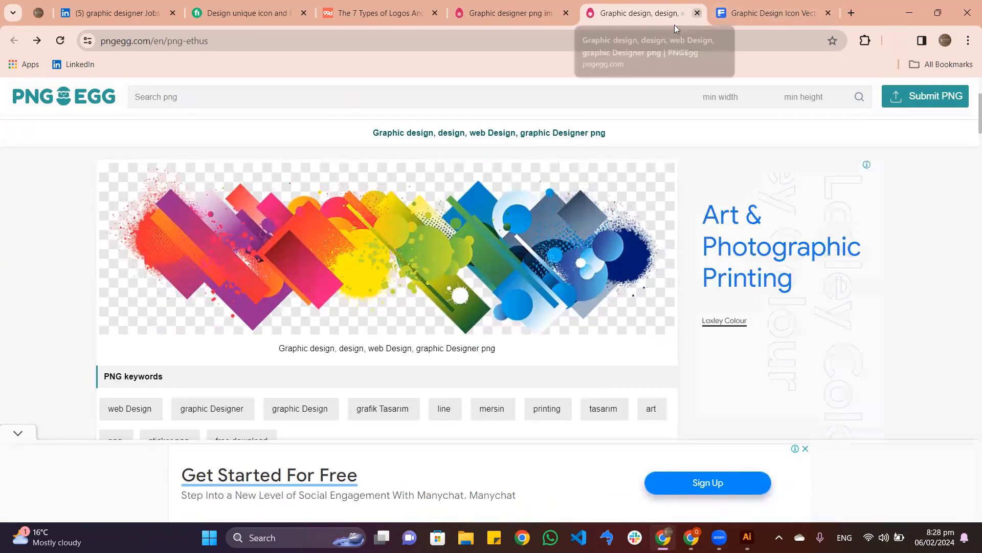
pyautogui.click(696, 13)
# Examine more graphic designer PNG images further down the PNGEgg results, including logos, business cards and illustrations
pyautogui.scroll(-7, 535, 223)
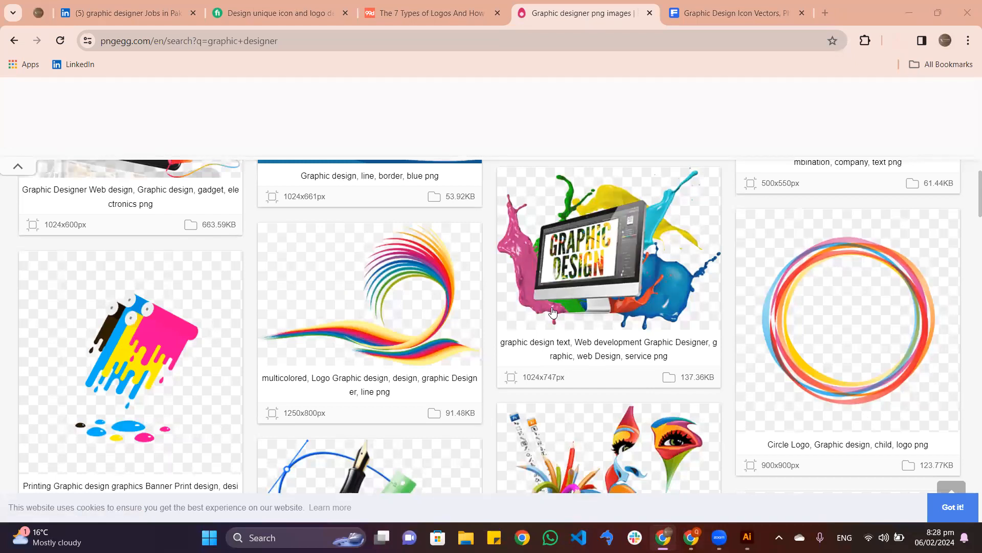
pyautogui.scroll(-1, 914, 266)
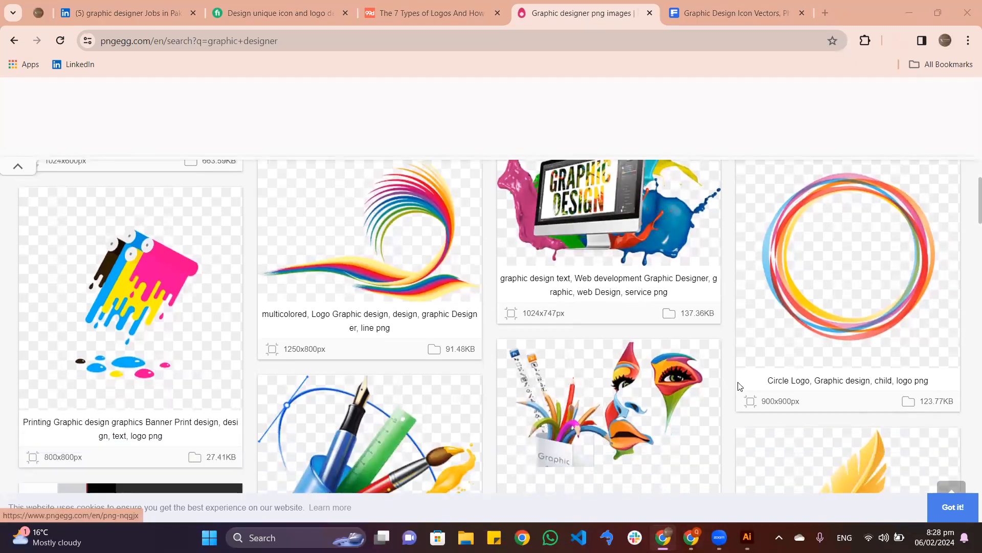
pyautogui.scroll(-2, 891, 242)
pyautogui.scroll(2, 910, 286)
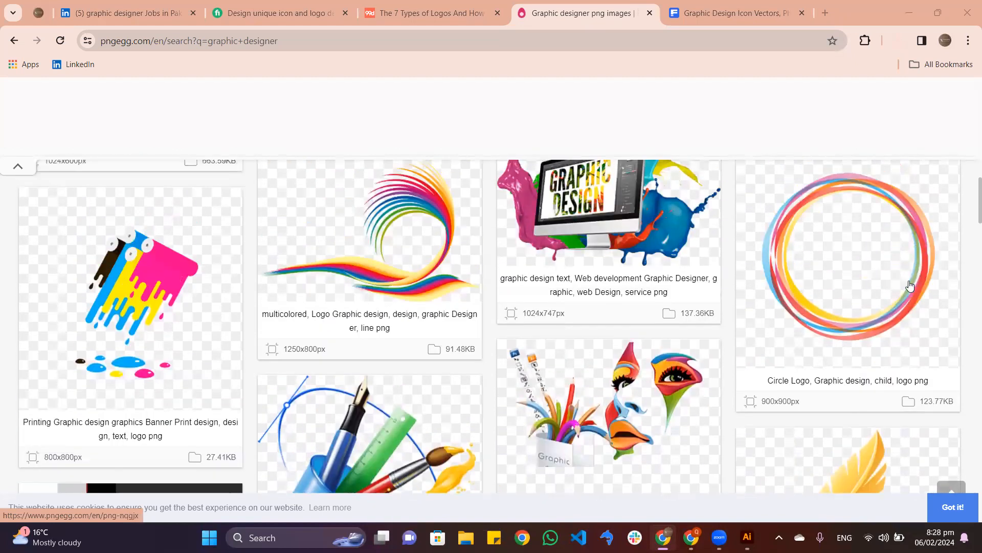
pyautogui.scroll(-4, 614, 338)
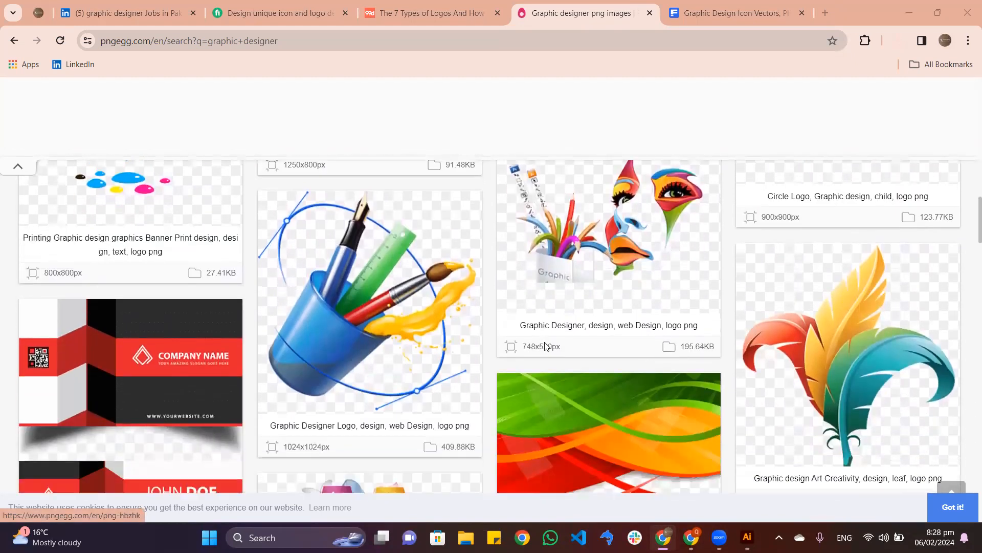
pyautogui.scroll(1, 488, 322)
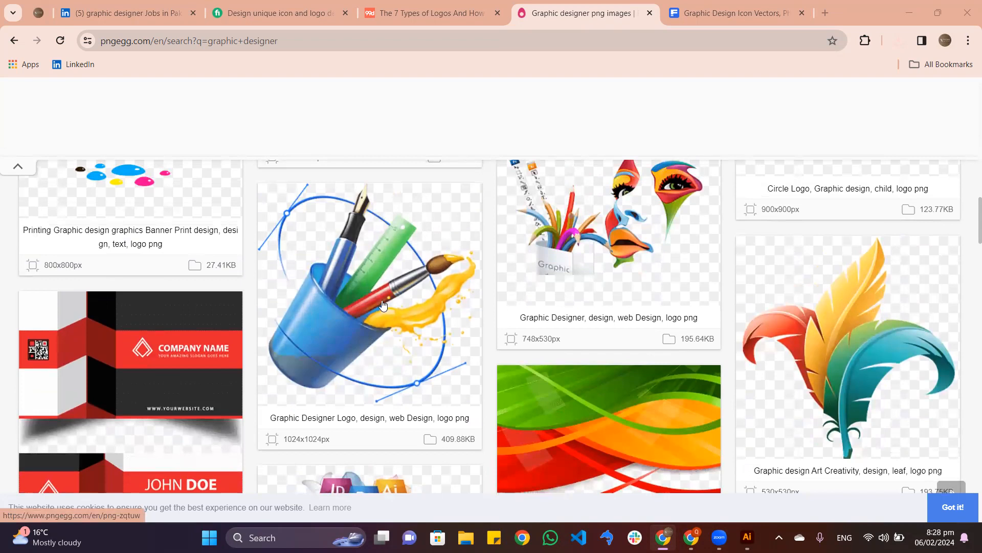
pyautogui.scroll(-2, 838, 362)
pyautogui.scroll(-7, 754, 232)
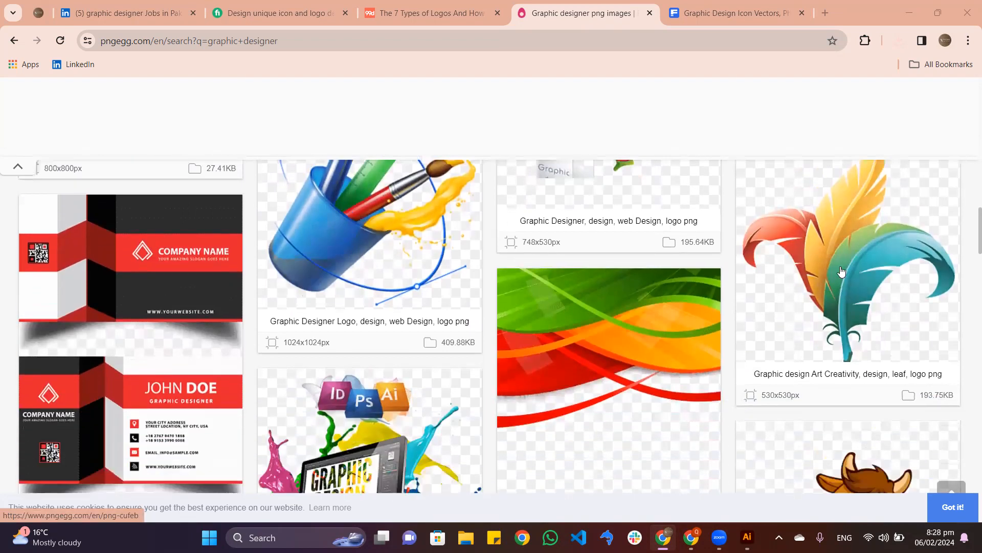
pyautogui.scroll(-4, 493, 255)
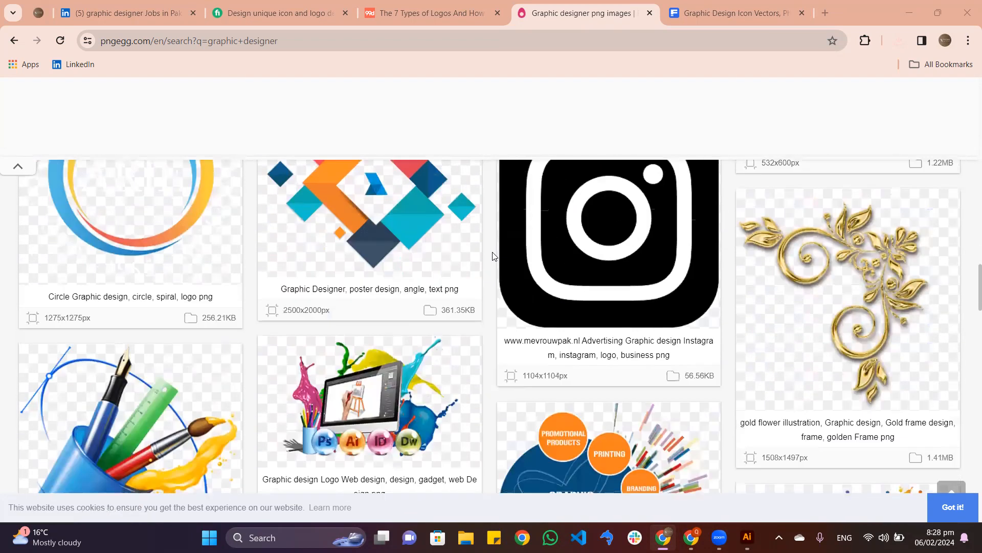
# Examine the remaining graphic designer PNG images down to the end of the PNGEgg results page
pyautogui.scroll(2, 493, 256)
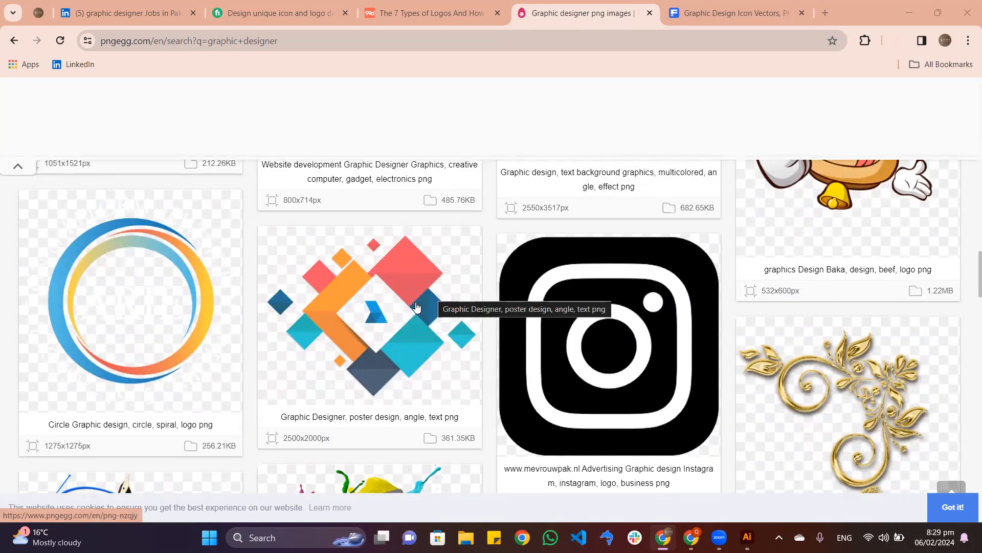
pyautogui.scroll(-5, 440, 305)
pyautogui.scroll(-2, 450, 311)
pyautogui.scroll(7, 463, 302)
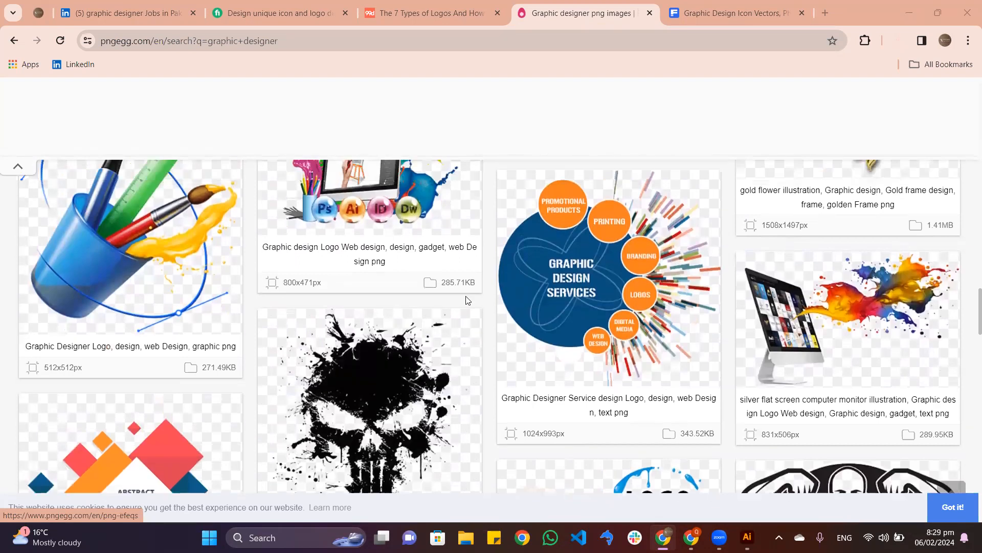
pyautogui.scroll(-4, 418, 351)
pyautogui.scroll(4, 359, 256)
pyautogui.scroll(-15, 425, 298)
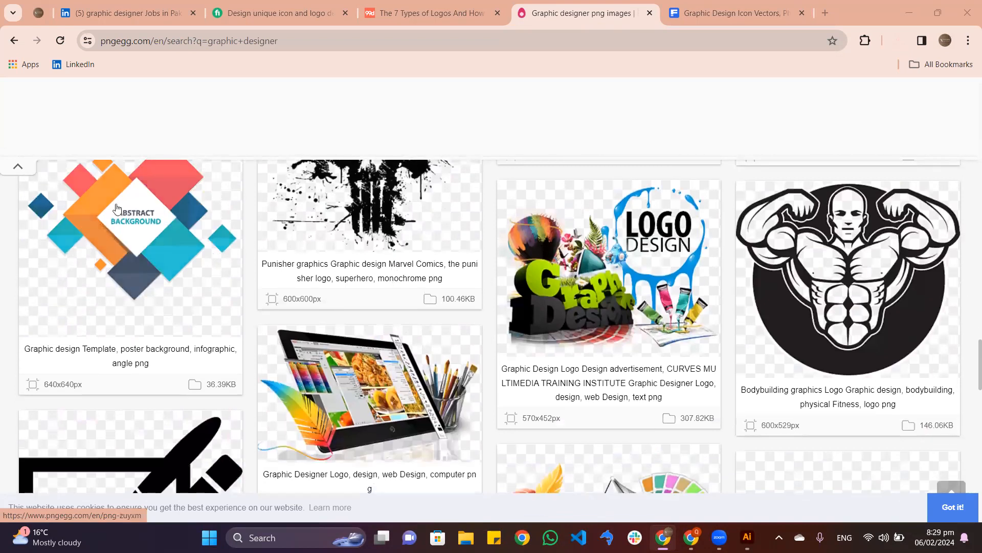
pyautogui.scroll(-5, 134, 212)
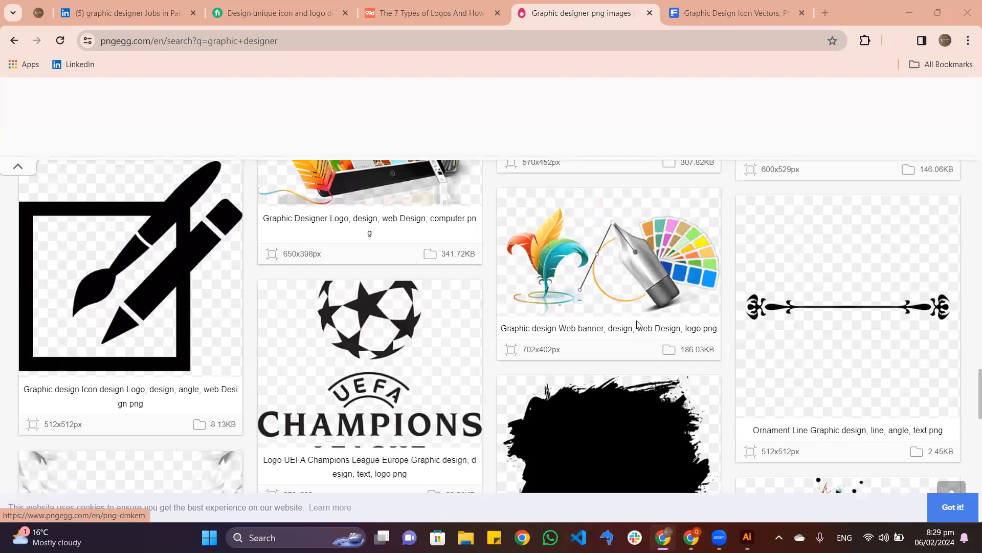
pyautogui.scroll(-2, 423, 297)
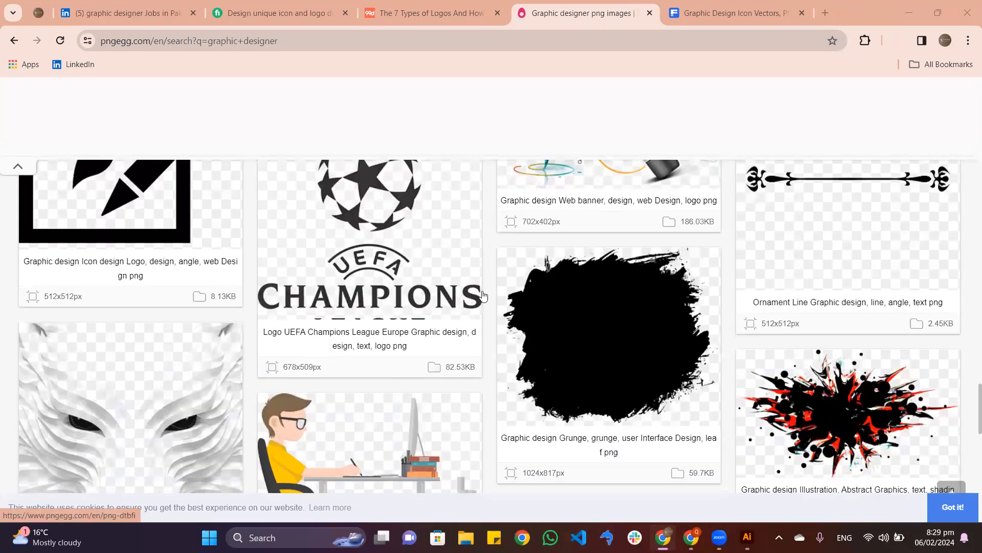
pyautogui.scroll(2, 483, 296)
pyautogui.scroll(-2, 409, 241)
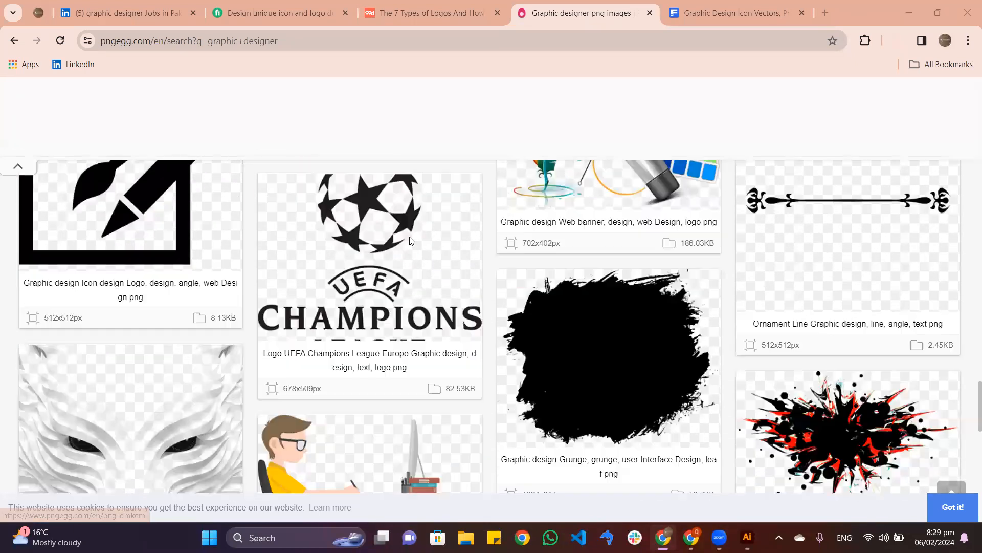
pyautogui.scroll(-10, 410, 240)
pyautogui.scroll(-1, 410, 221)
pyautogui.scroll(2, 388, 275)
pyautogui.scroll(-5, 376, 324)
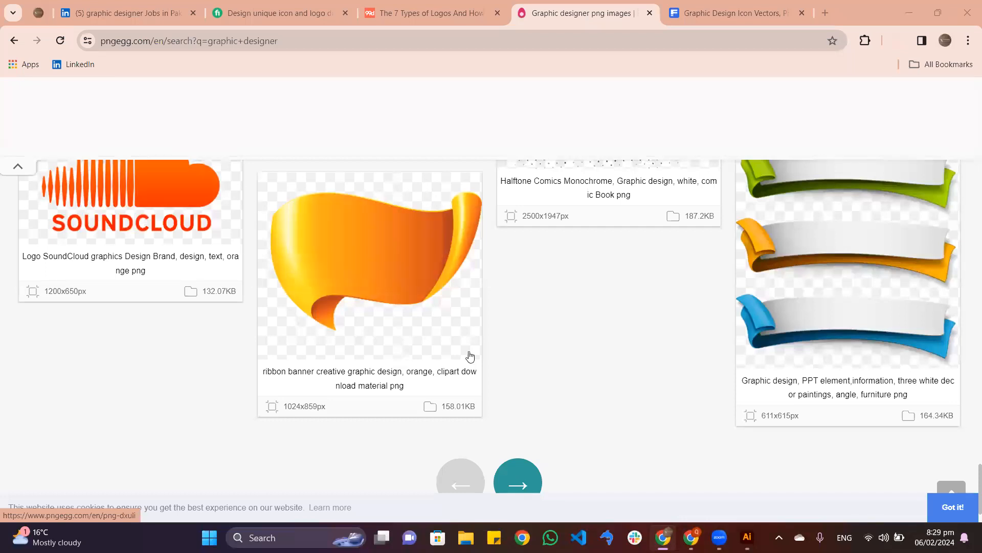
# Switch to the Freepik page and browse the first rows of graphic design icon results
pyautogui.click(727, 13)
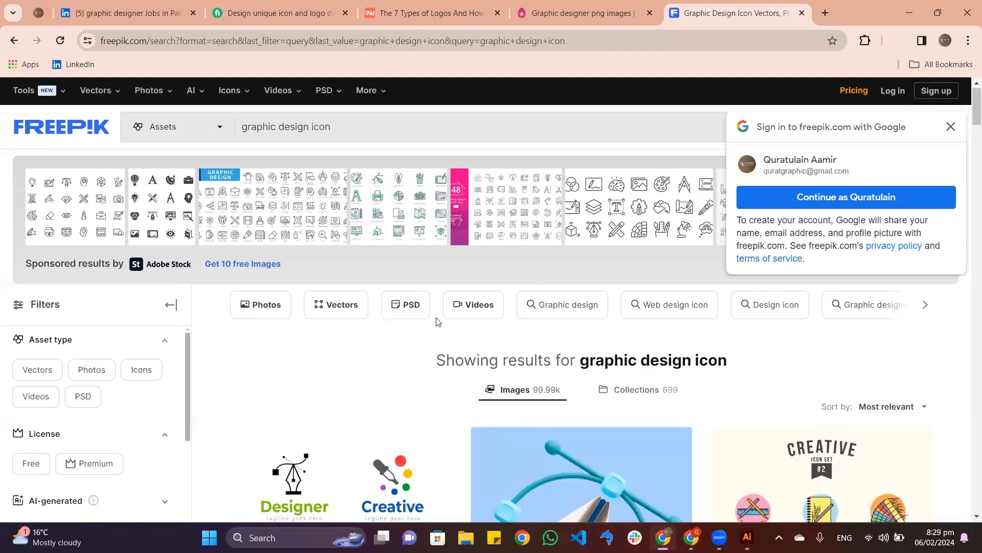
pyautogui.scroll(-3, 440, 327)
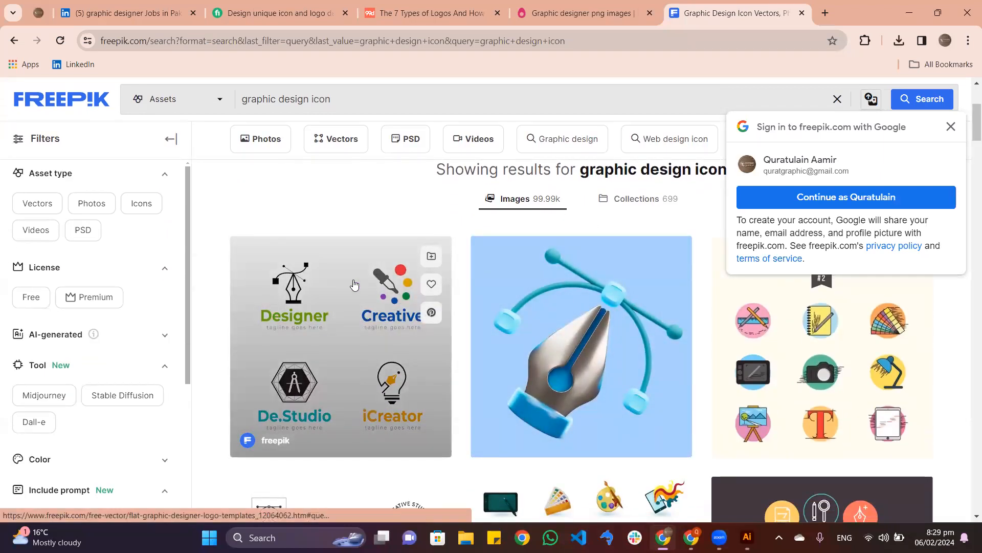
pyautogui.scroll(-1, 635, 372)
pyautogui.scroll(1, 510, 318)
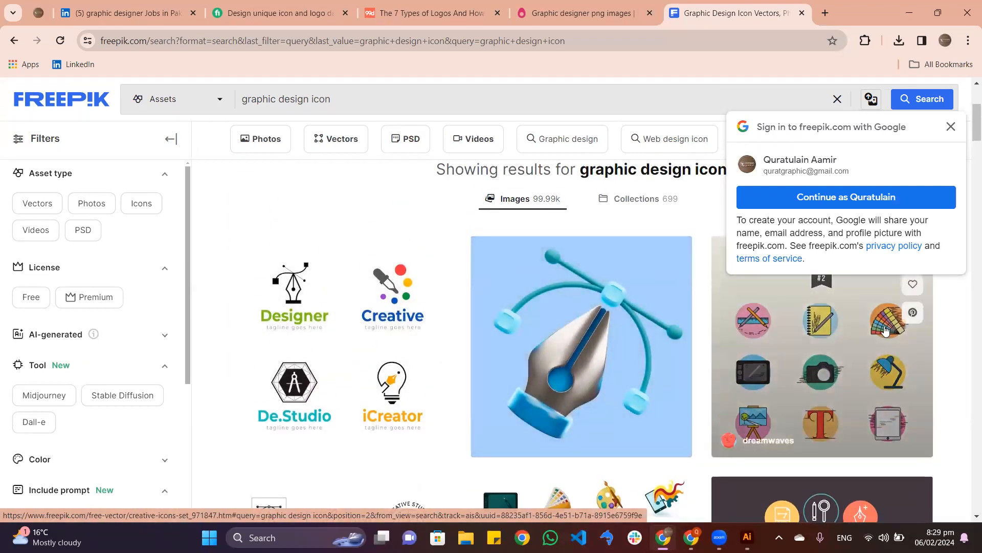
pyautogui.scroll(-2, 451, 386)
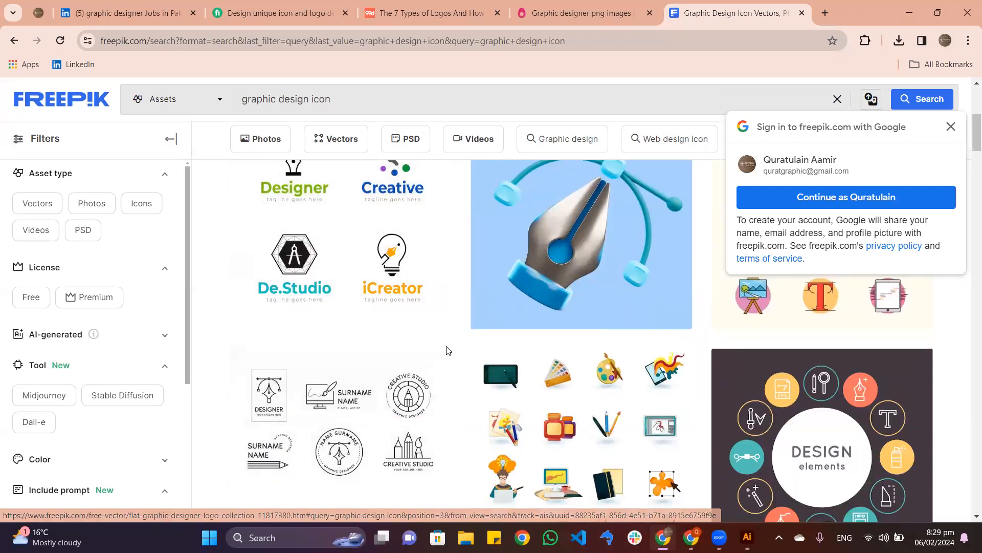
pyautogui.scroll(-1, 446, 353)
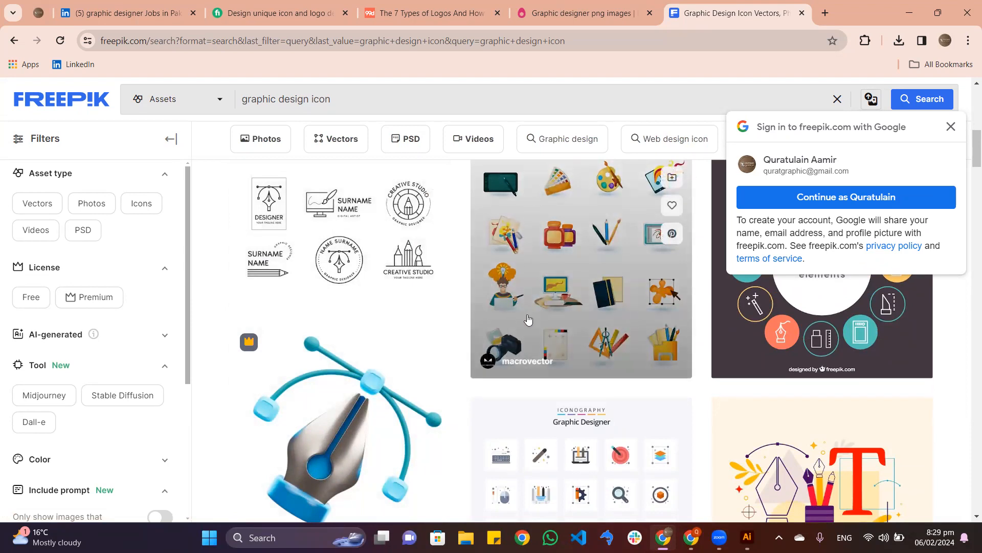
# Open the free vector designer icons set, review its available file types, and download it as an EPS file
pyautogui.click(527, 290)
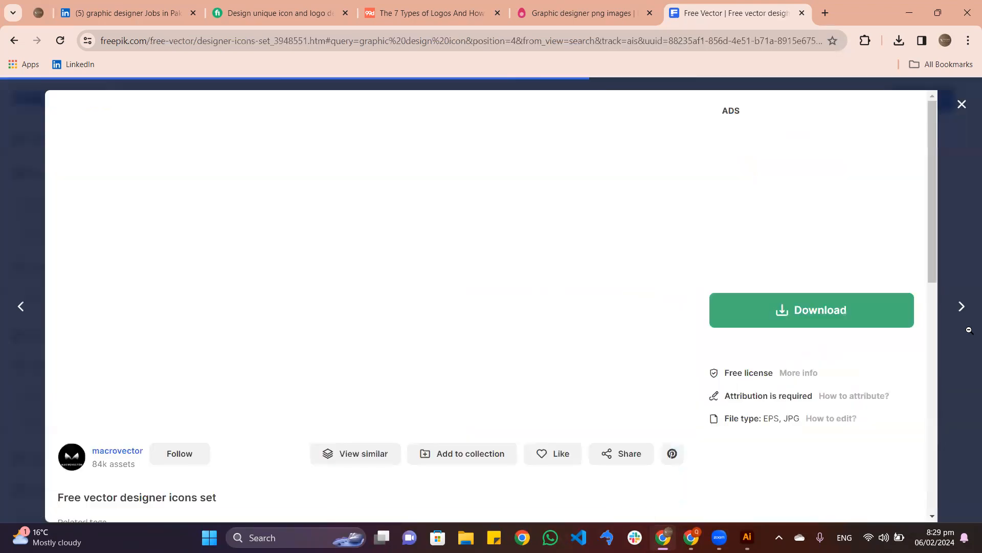
pyautogui.click(838, 324)
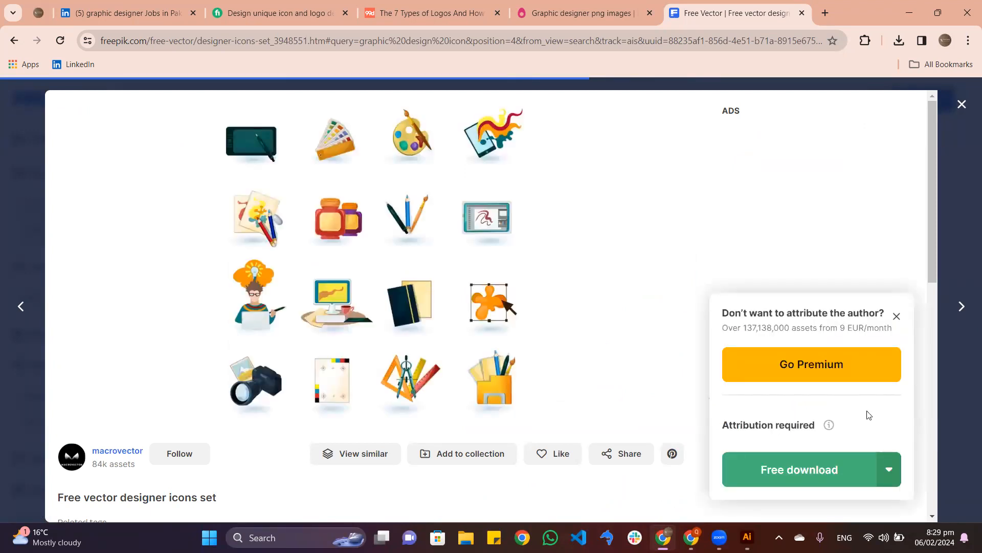
pyautogui.click(891, 469)
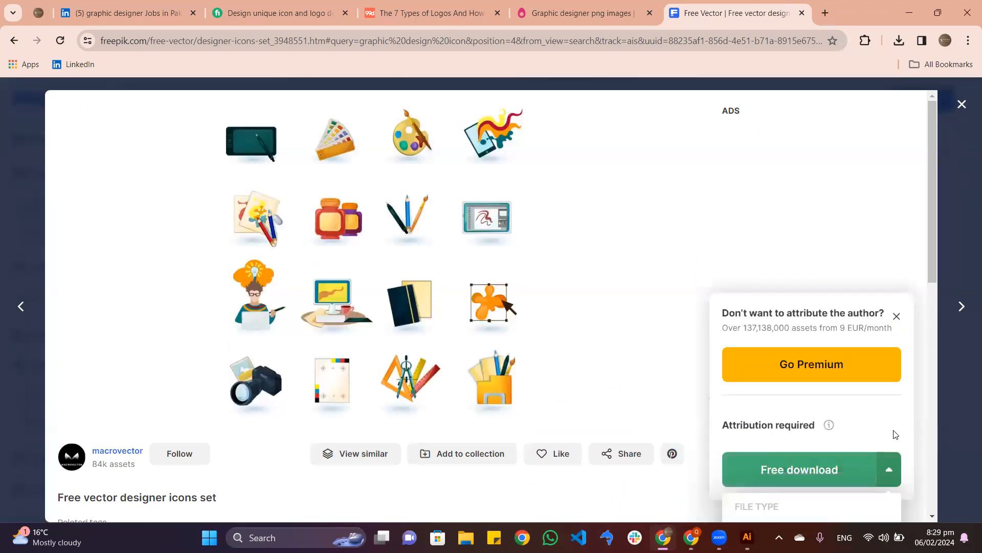
pyautogui.scroll(-5, 902, 461)
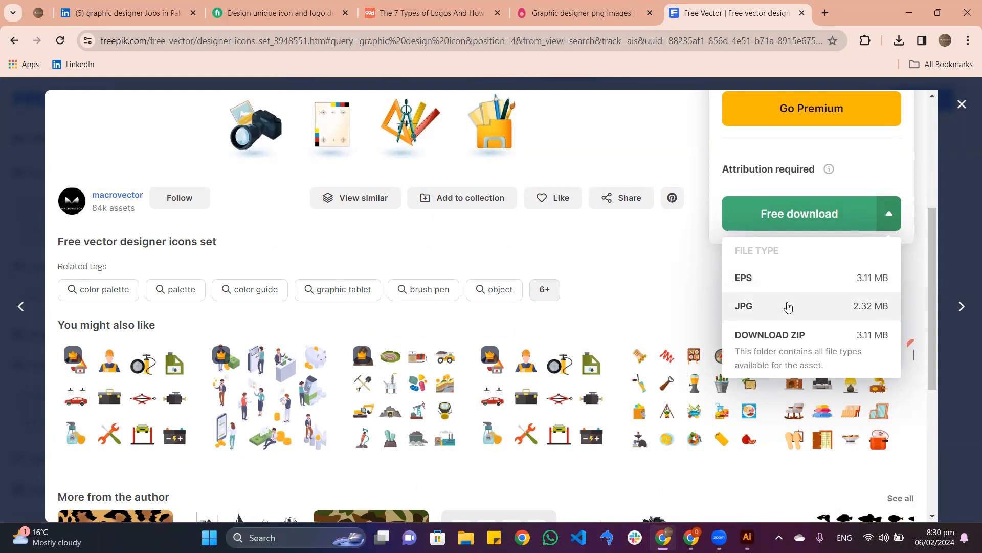
pyautogui.scroll(2, 354, 180)
pyautogui.scroll(1, 354, 176)
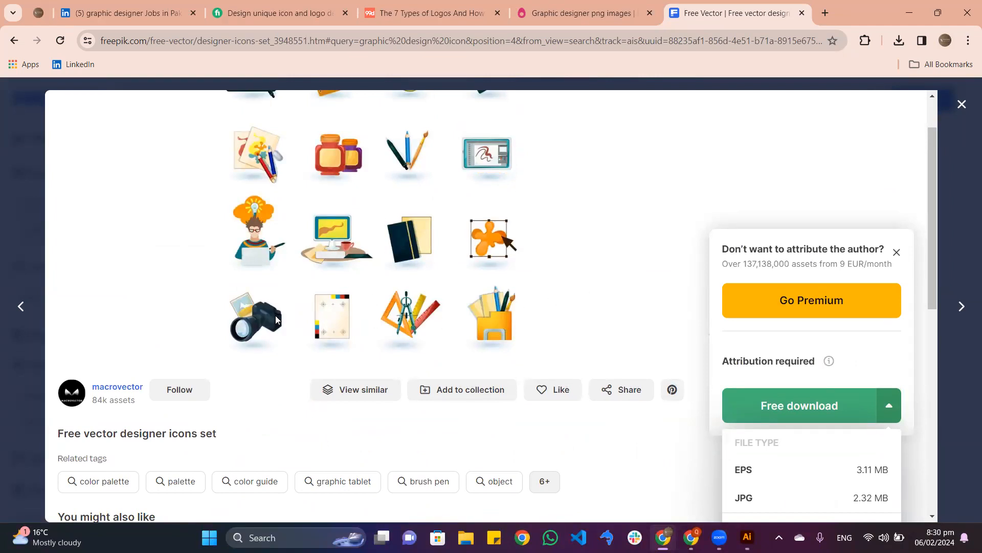
pyautogui.scroll(1, 337, 304)
pyautogui.scroll(-2, 770, 418)
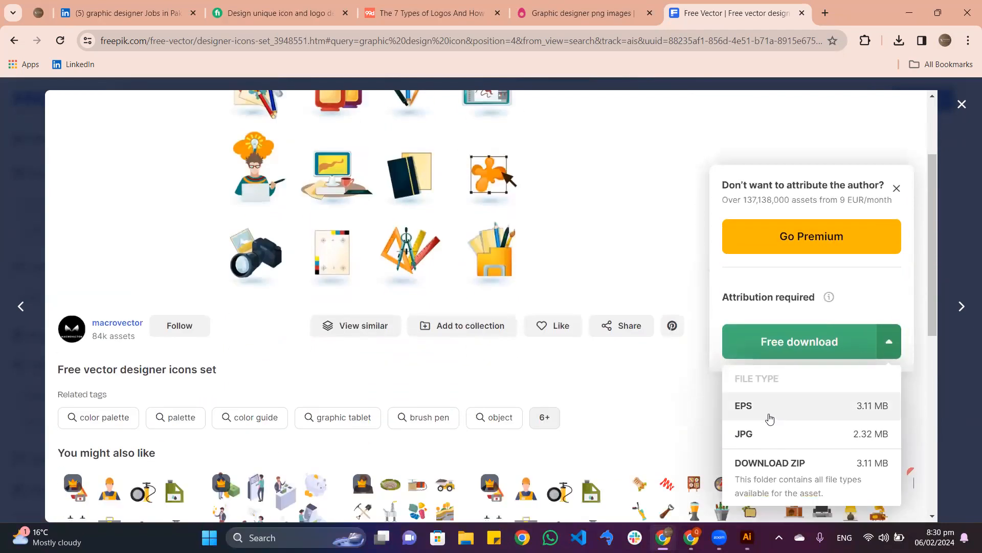
pyautogui.click(770, 418)
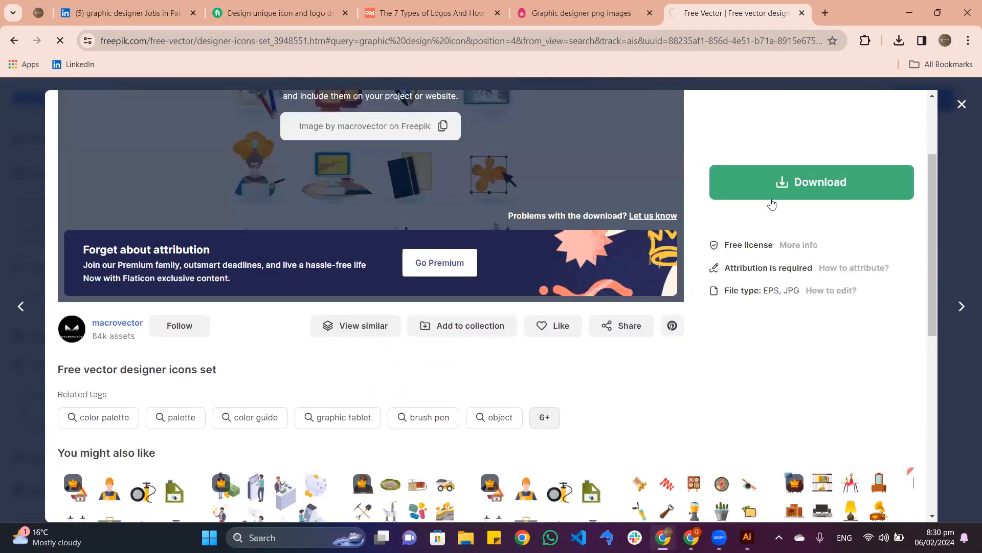
pyautogui.scroll(2, 601, 229)
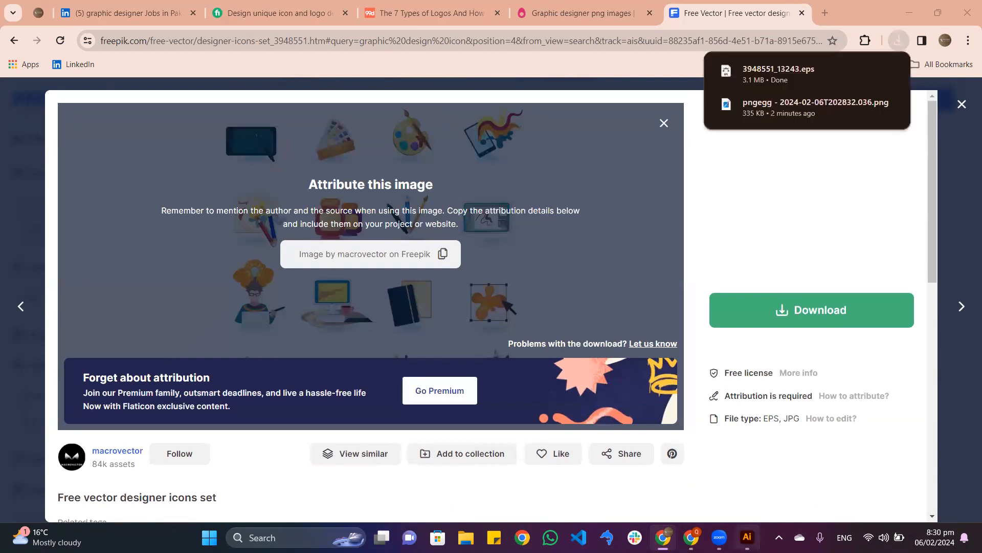
# Switch to Illustrator and open the downloaded image pngegg - 2024-02-06T202832.036 from the Downloads folder
pyautogui.click(747, 537)
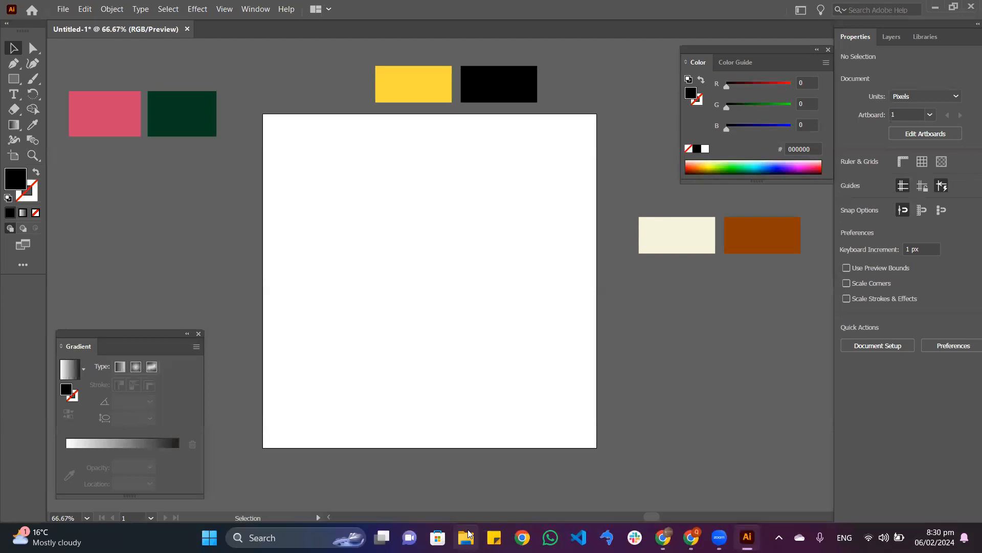
pyautogui.click(60, 14)
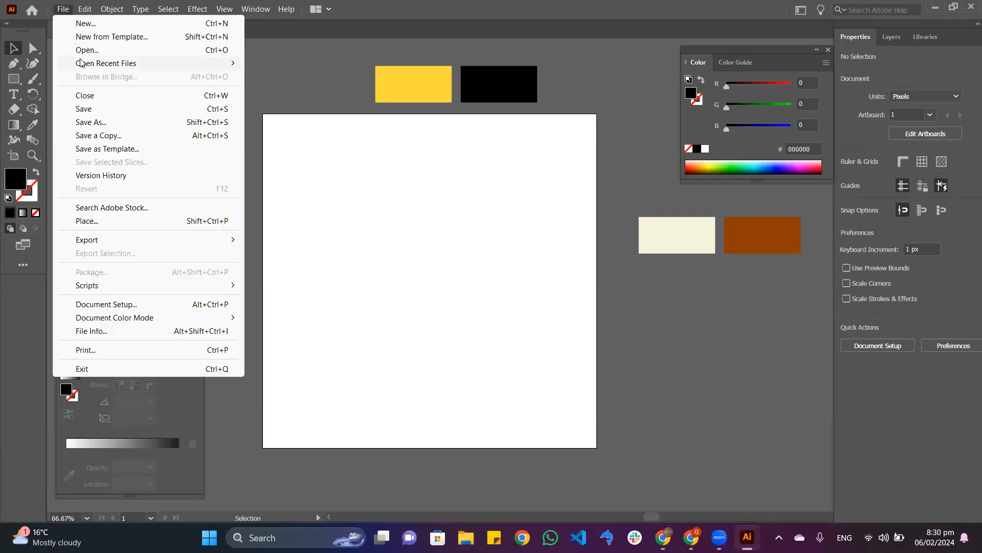
pyautogui.click(82, 50)
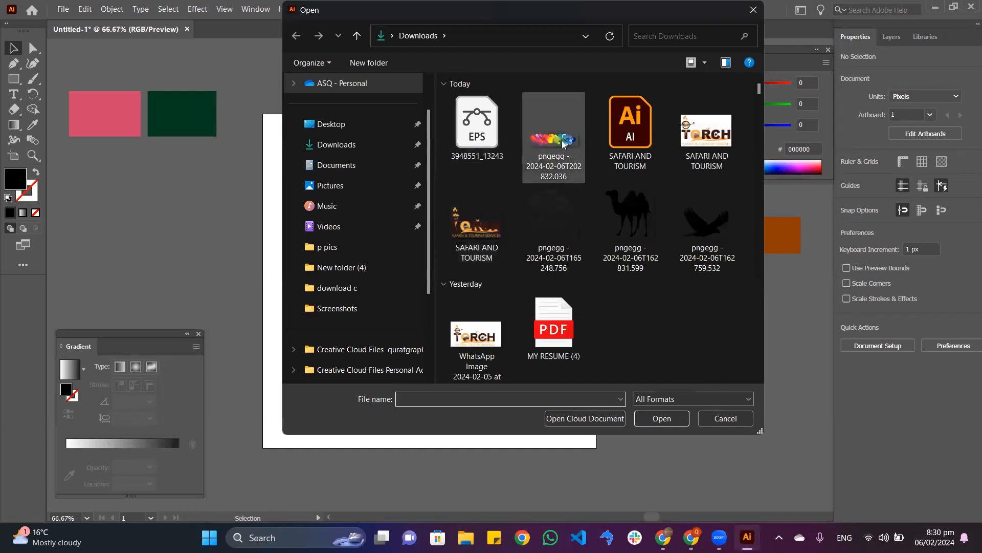
pyautogui.click(557, 137)
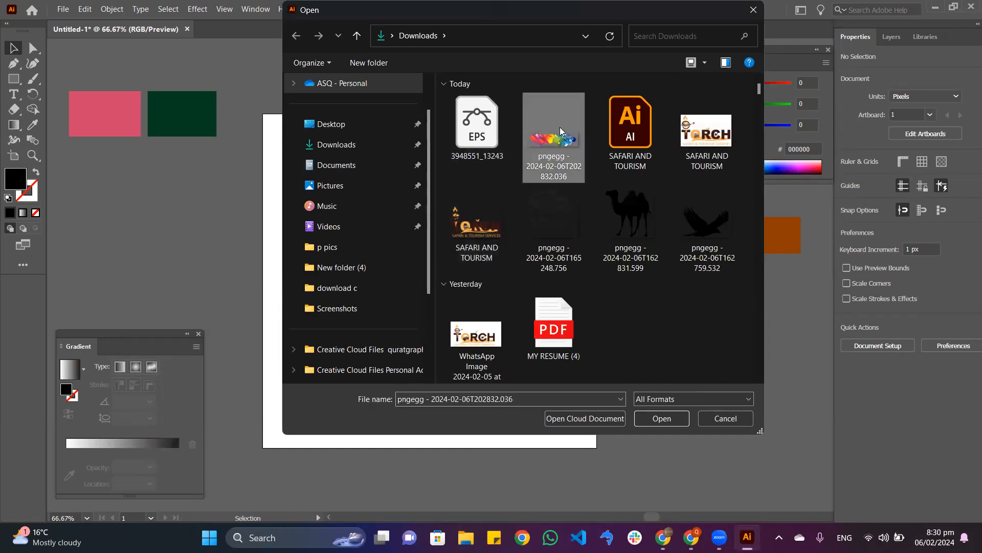
pyautogui.doubleClick(561, 131)
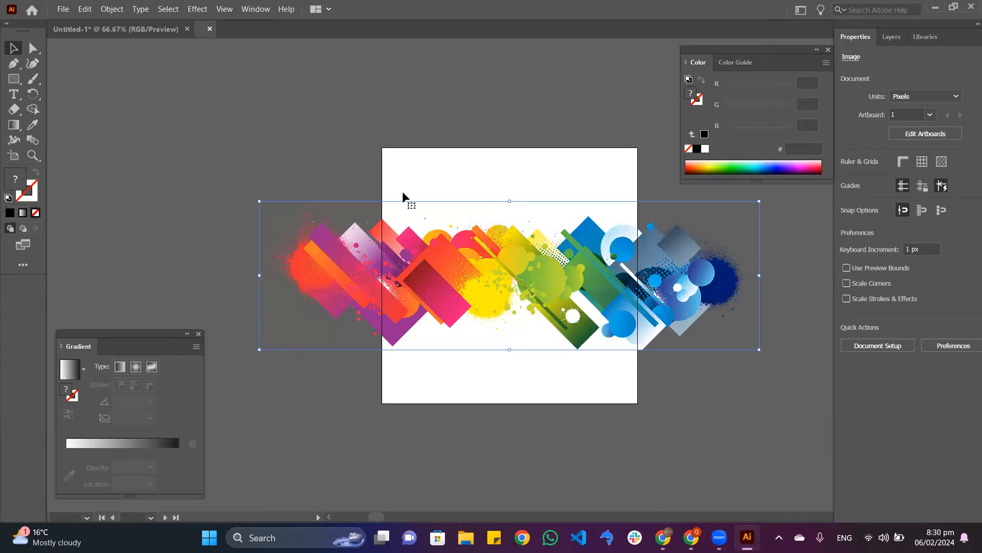
# Open the downloaded EPS file 3948551_13243 from the Downloads folder
pyautogui.click(63, 9)
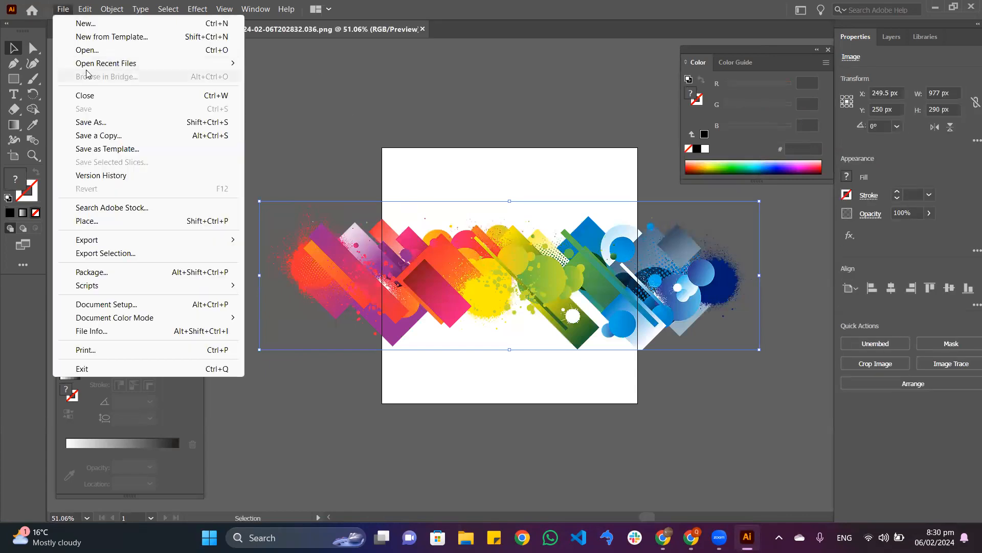
pyautogui.click(88, 51)
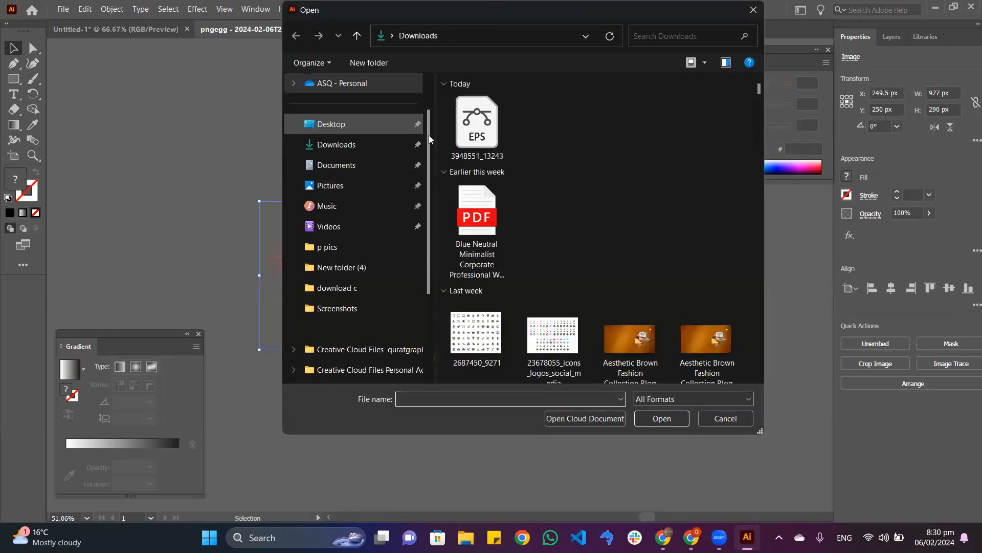
pyautogui.doubleClick(469, 141)
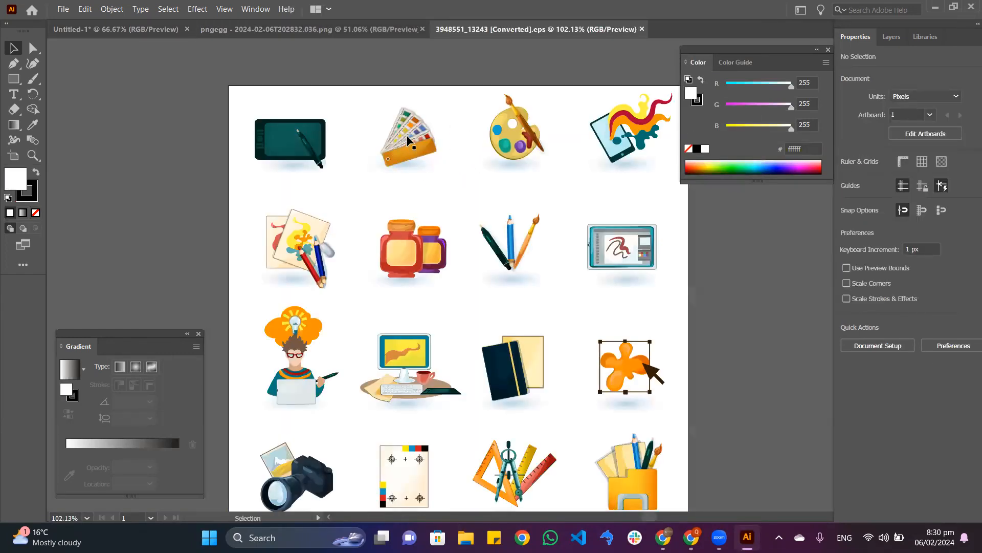
# Move the color swatch fan icon off the artboard onto the empty canvas to its left and deselect it
pyautogui.click(405, 132)
pyautogui.click(404, 131)
pyautogui.moveTo(409, 139); pyautogui.dragTo(152, 138)
pyautogui.click(130, 176)
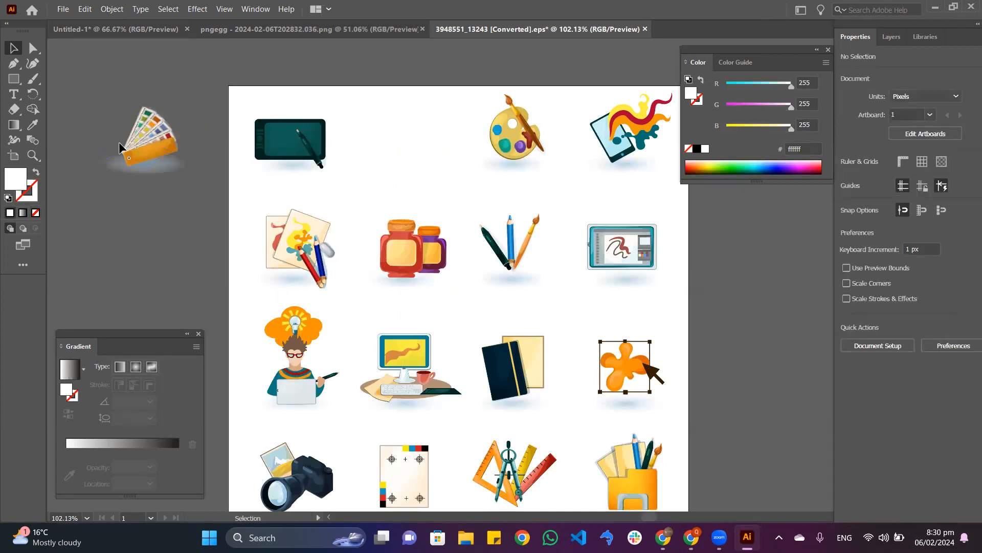
# Inspect the moved color swatch fan's vector detail at 600% magnification and select its group
pyautogui.scroll(3, 118, 143)
pyautogui.scroll(2, 165, 146)
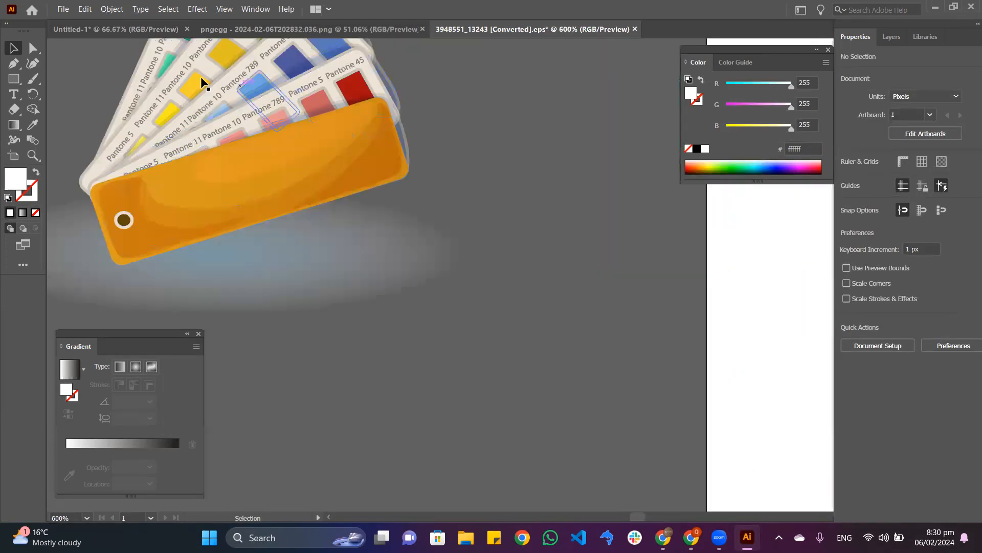
pyautogui.scroll(-2, 167, 176)
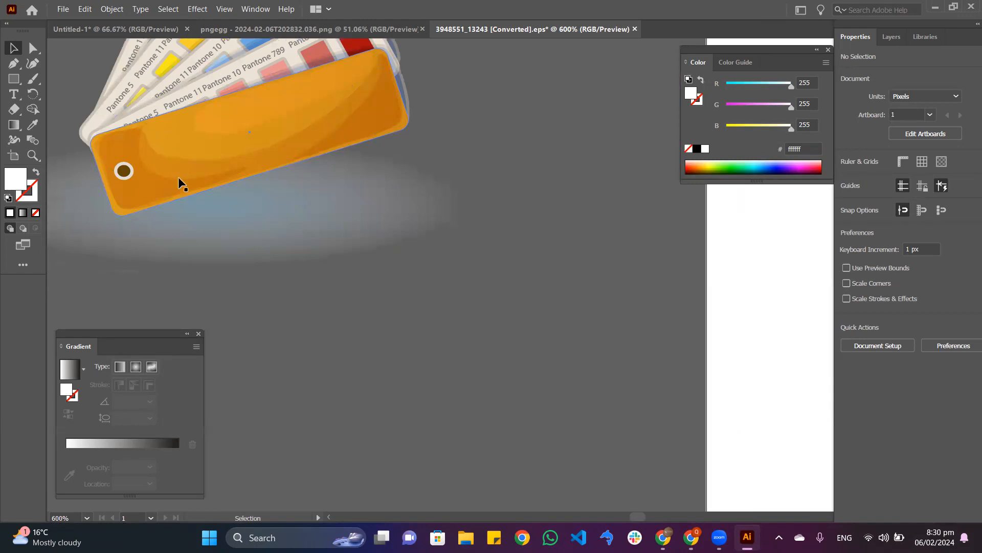
pyautogui.scroll(-3, 212, 152)
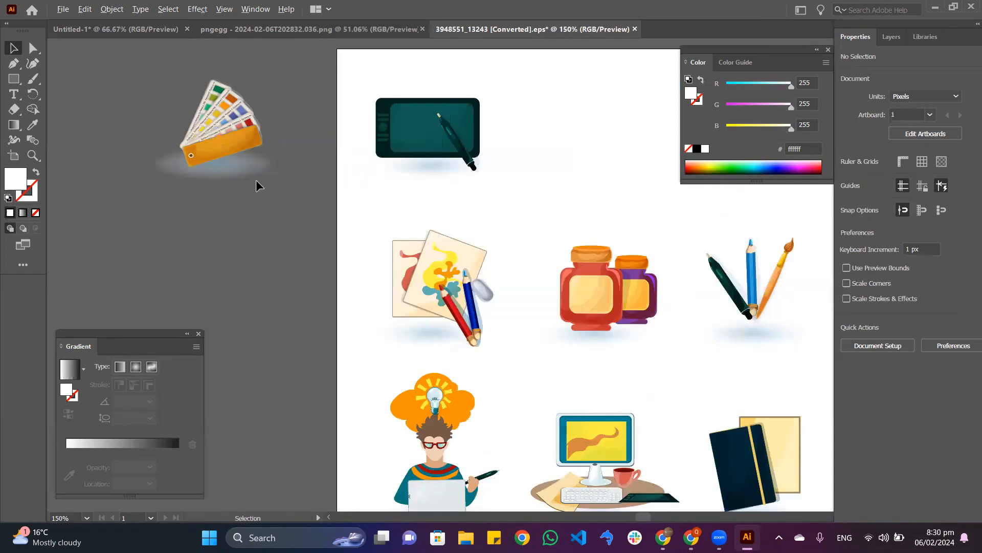
pyautogui.scroll(-2, 258, 184)
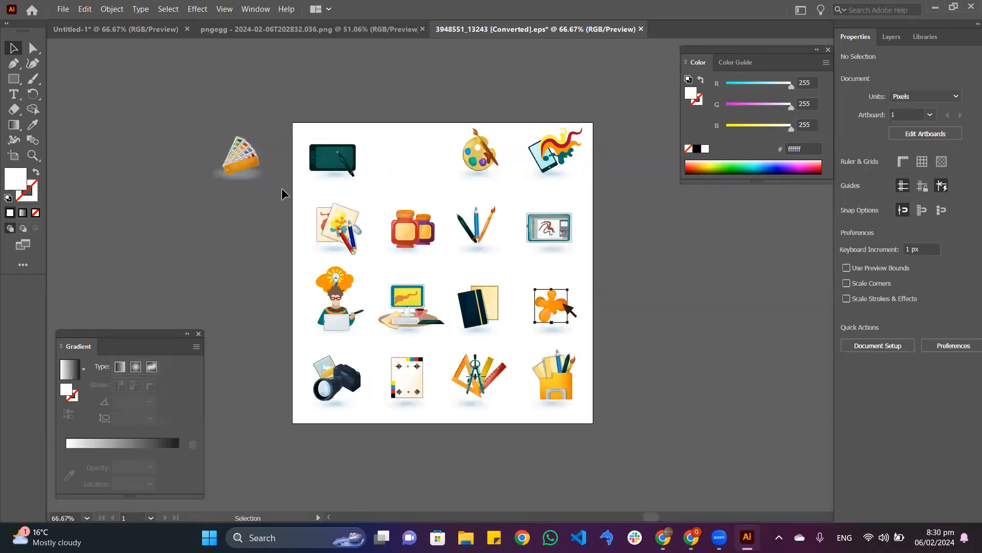
pyautogui.scroll(6, 237, 155)
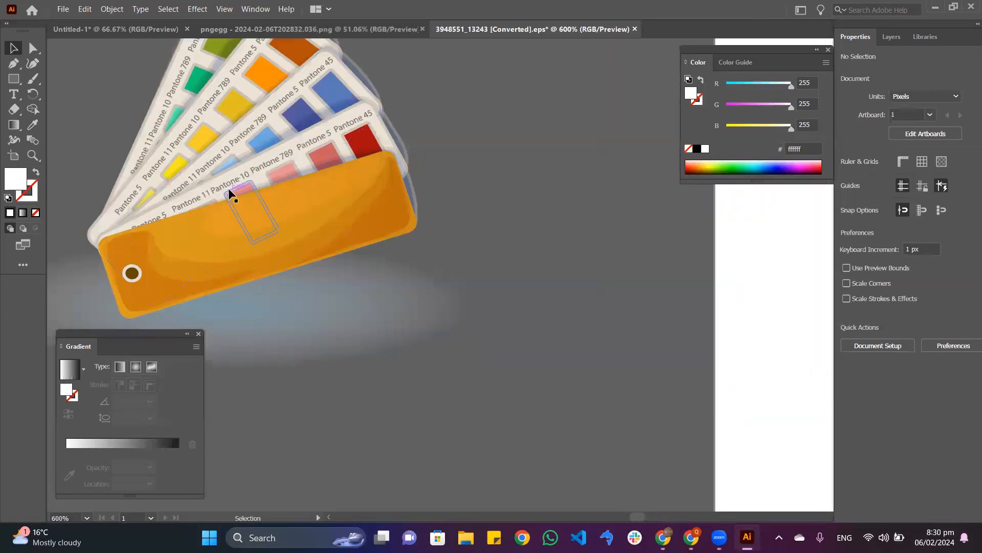
pyautogui.click(229, 187)
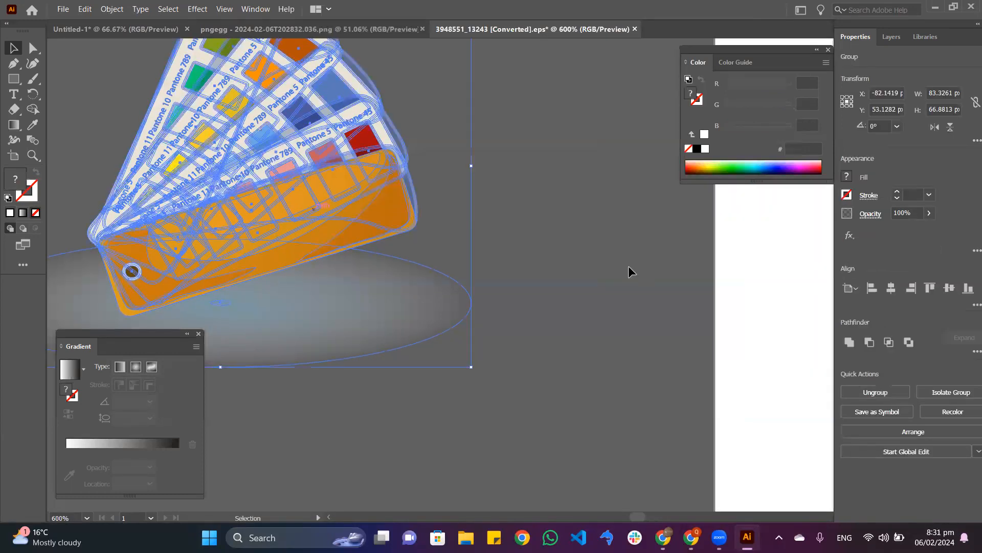
# Try selecting the color swatch fan separately from its shadow, undo the last change, and clear the selection
pyautogui.click(555, 170)
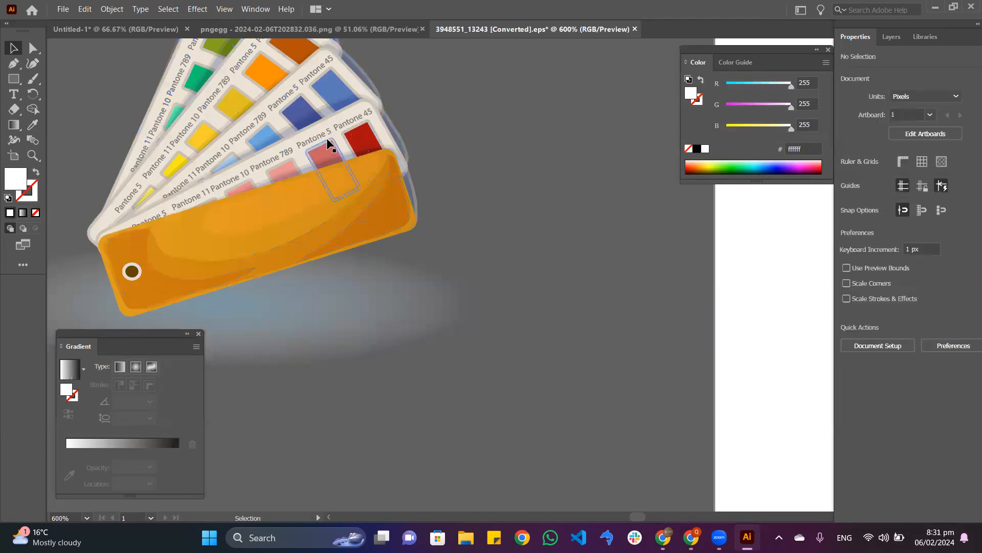
pyautogui.click(363, 134)
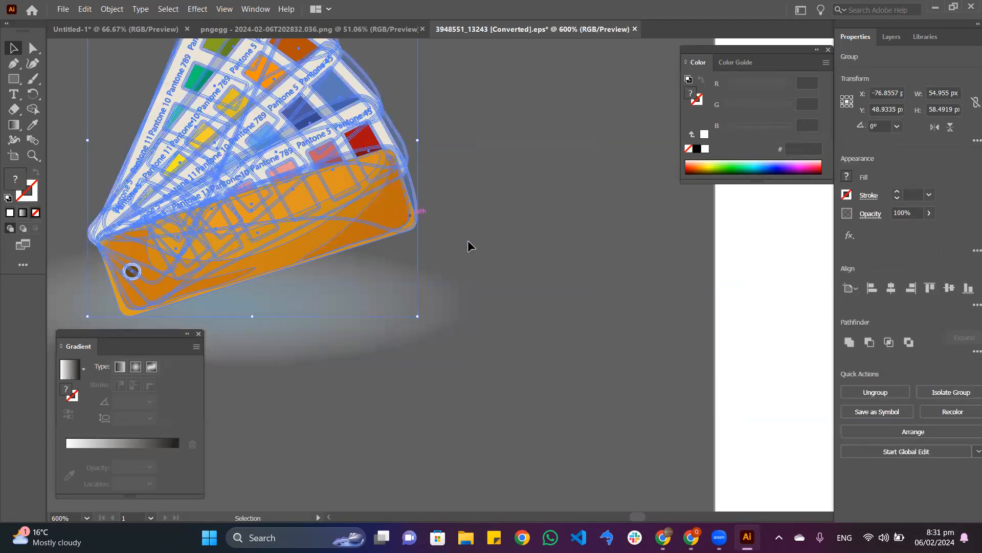
pyautogui.hotkey('ctrl', 'z')
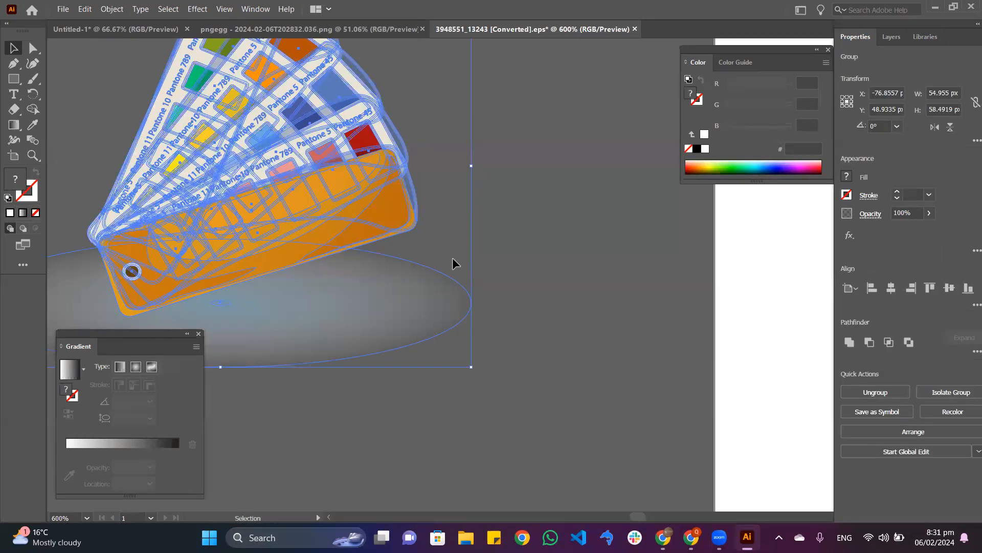
pyautogui.click(560, 211)
# Examine the full icon set on the artboard together with the color swatch fan beside it
pyautogui.scroll(-4, 329, 191)
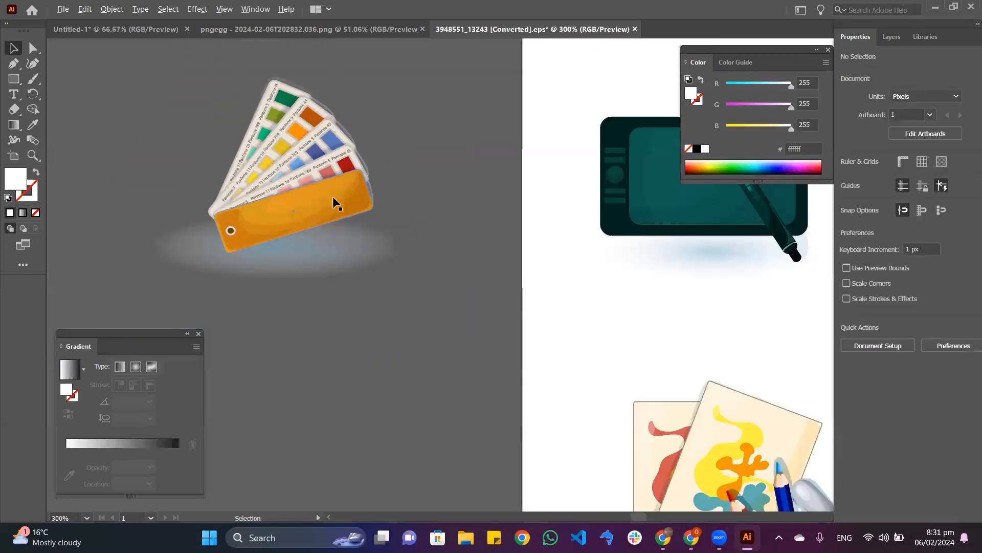
pyautogui.scroll(-3, 337, 228)
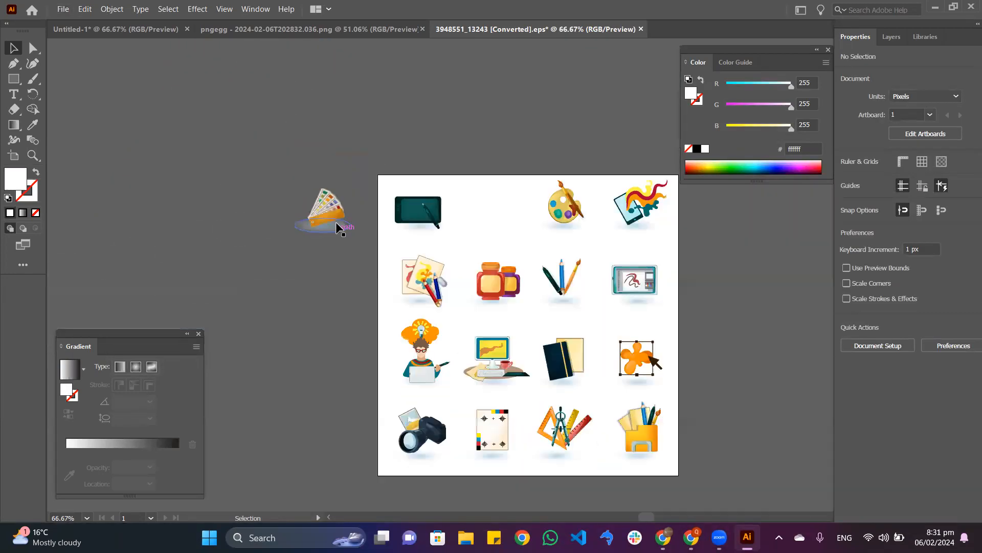
pyautogui.scroll(3, 336, 219)
pyautogui.moveTo(384, 239); pyautogui.dragTo(192, 207)
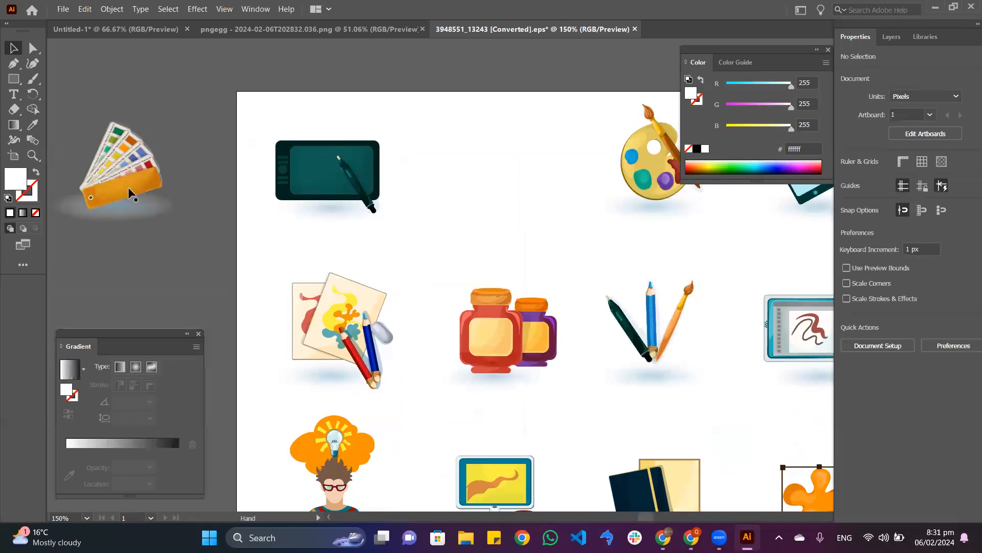
# Undo the moves of the colour swatch fan to put it back in its original place among the icons
pyautogui.moveTo(126, 177); pyautogui.dragTo(545, 164)
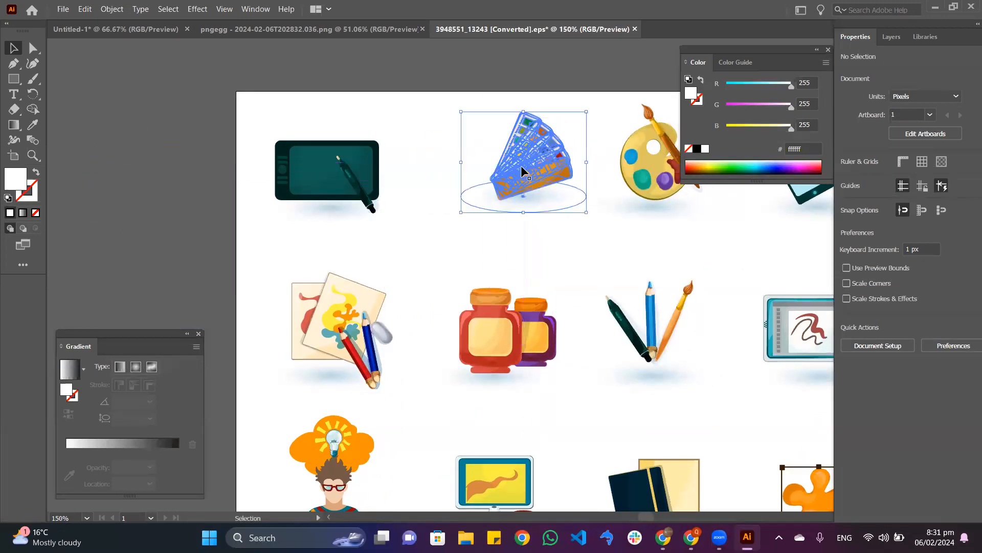
pyautogui.hotkey('ctrl', 'z')
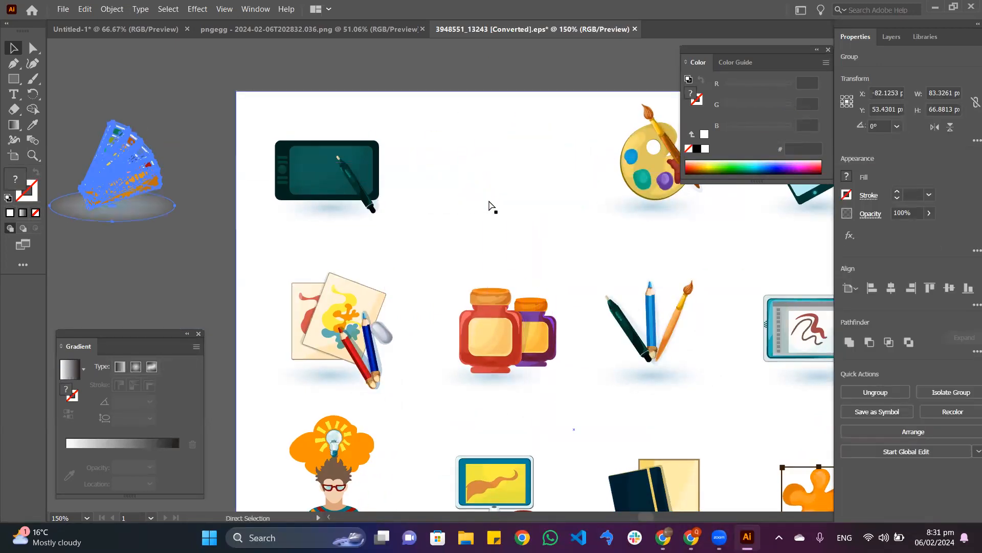
pyautogui.hotkey('ctrl', 'z')
pyautogui.click(204, 148)
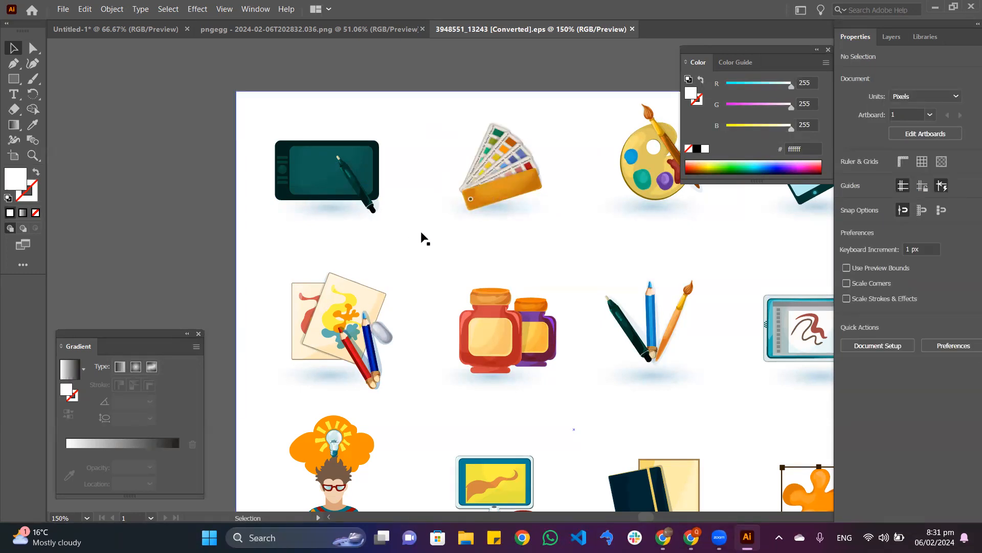
# Examine the art-supply icons on the sheet to choose one for the design
pyautogui.scroll(-2, 578, 215)
pyautogui.scroll(4, 499, 225)
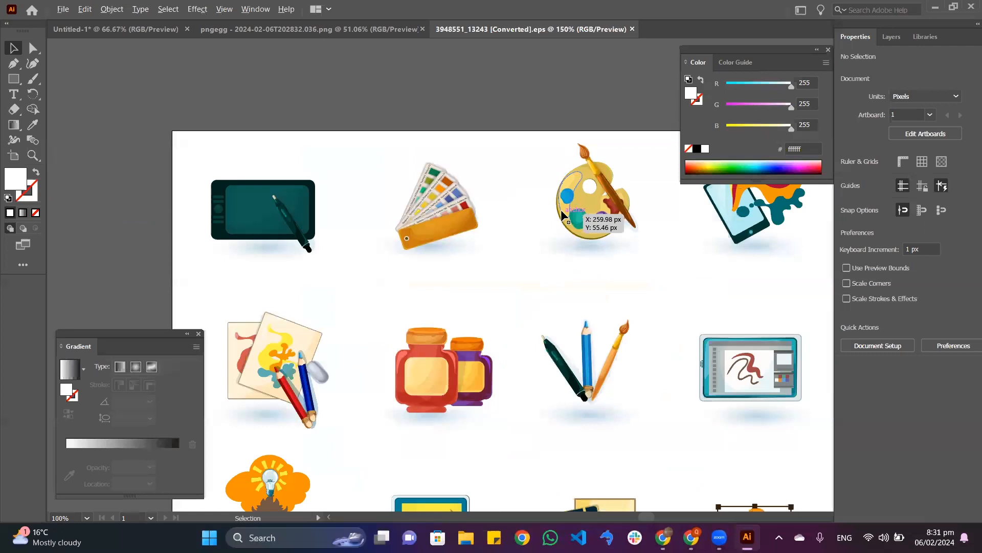
pyautogui.moveTo(499, 225); pyautogui.dragTo(416, 204)
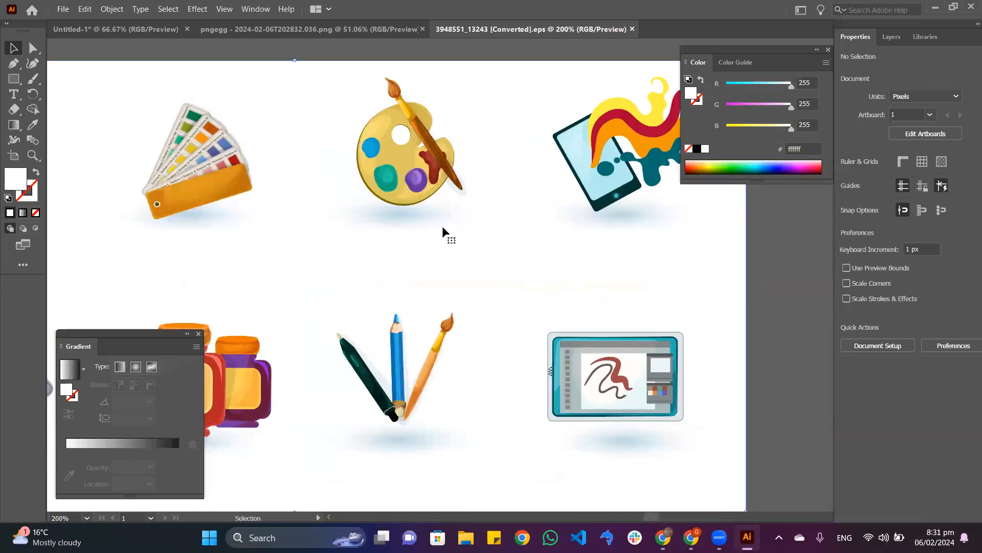
pyautogui.click(353, 87)
pyautogui.scroll(-3, 428, 193)
pyautogui.scroll(-3, 179, 204)
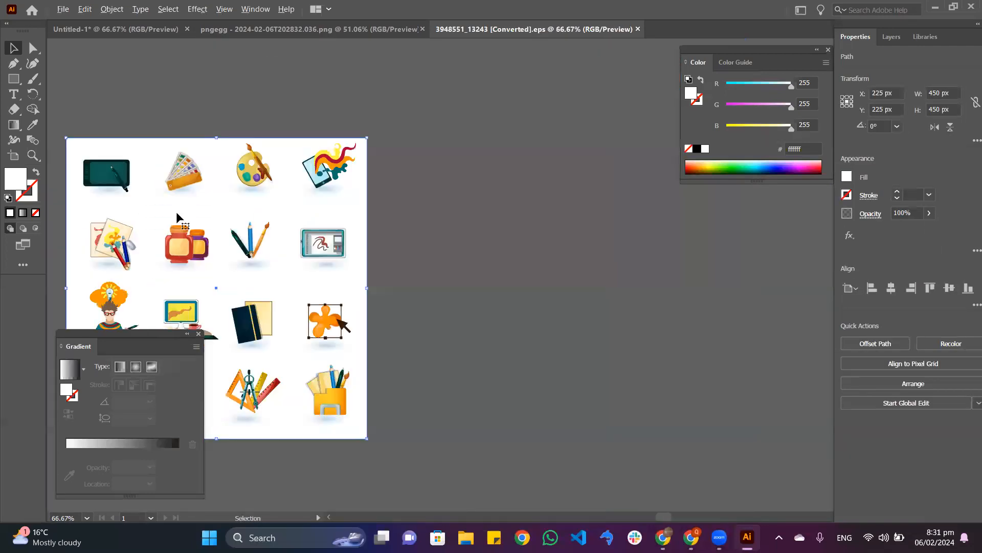
pyautogui.scroll(-3, 215, 238)
pyautogui.hscroll(-4, 215, 238)
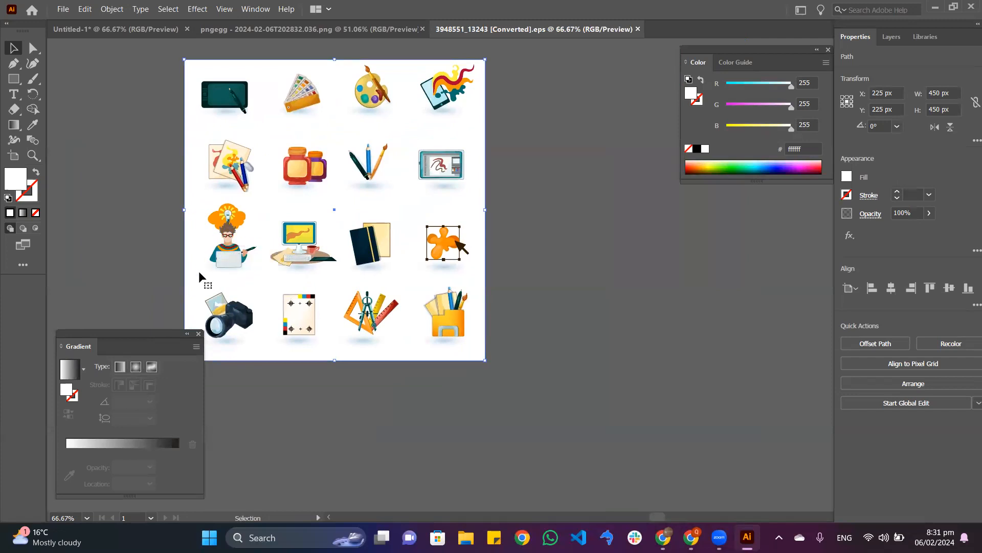
pyautogui.scroll(2, 418, 177)
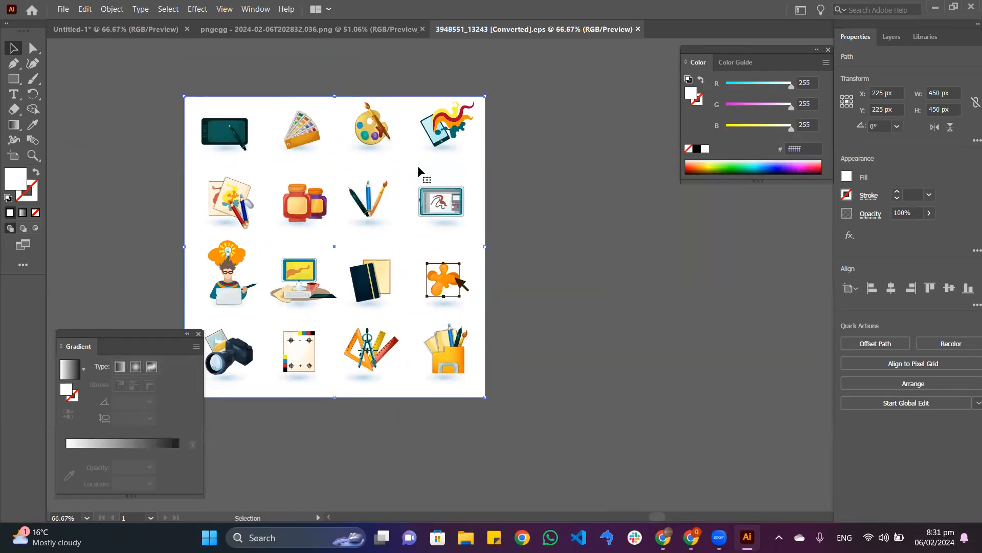
pyautogui.scroll(1, 390, 136)
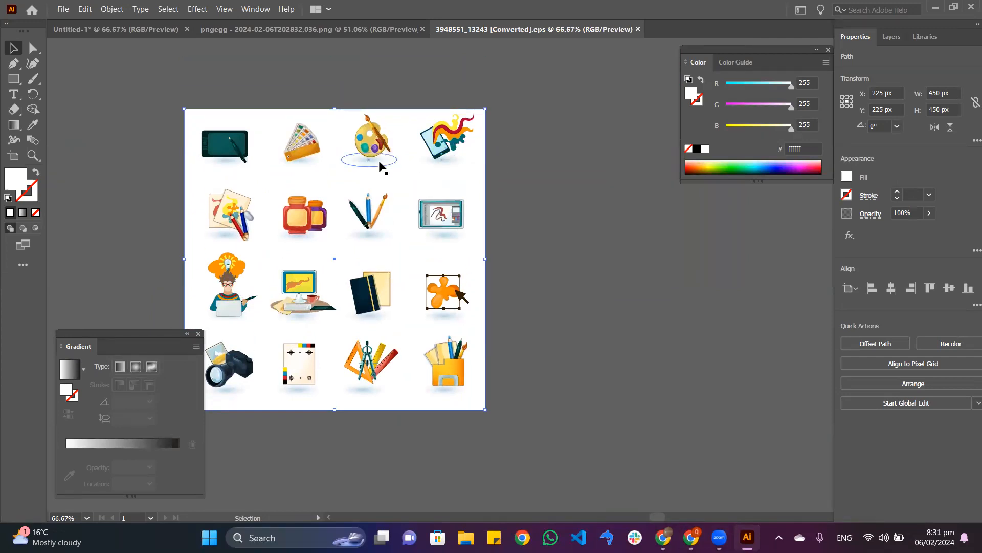
pyautogui.scroll(3, 372, 159)
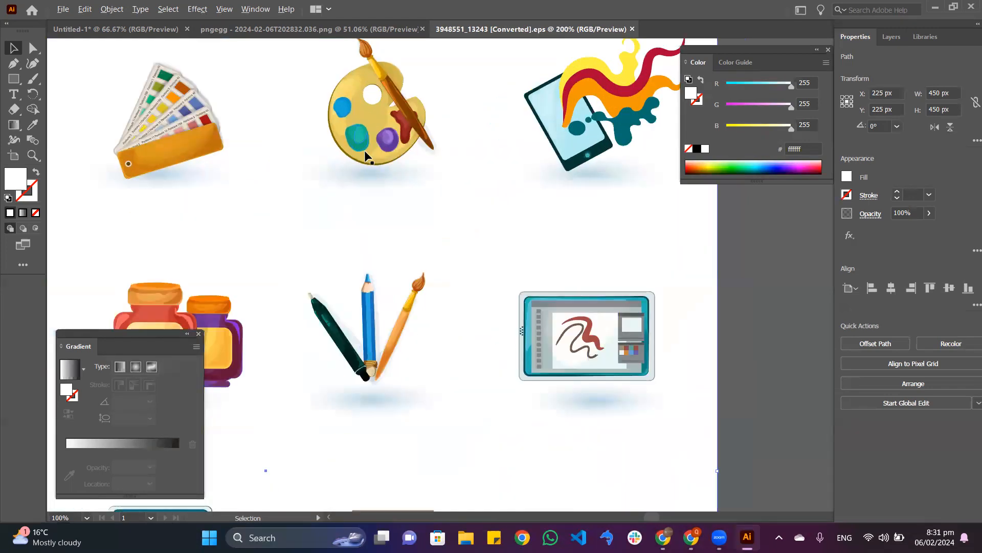
pyautogui.scroll(2, 371, 154)
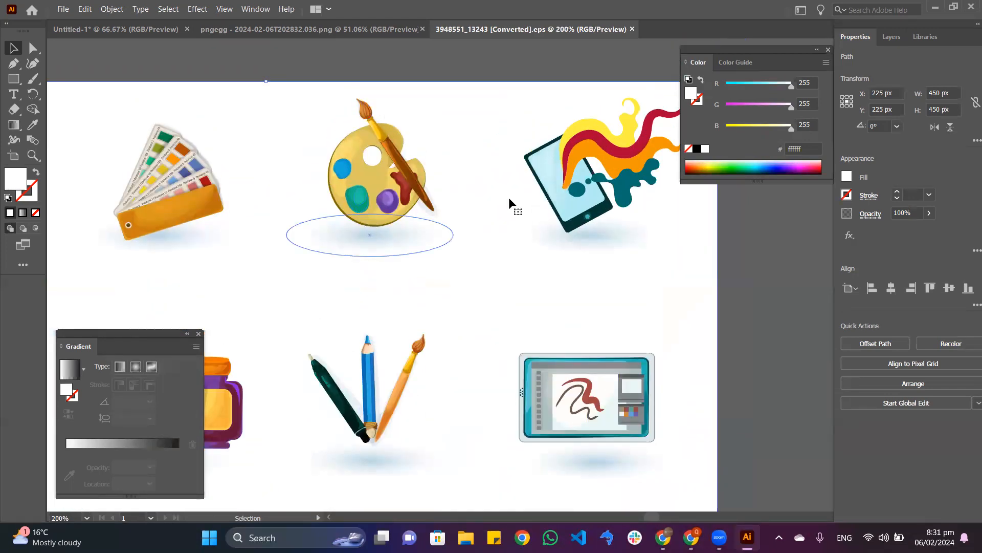
# Undo the accidental background move and copy the paint palette icon into the Untitled-1 document
pyautogui.moveTo(303, 100); pyautogui.dragTo(409, 203)
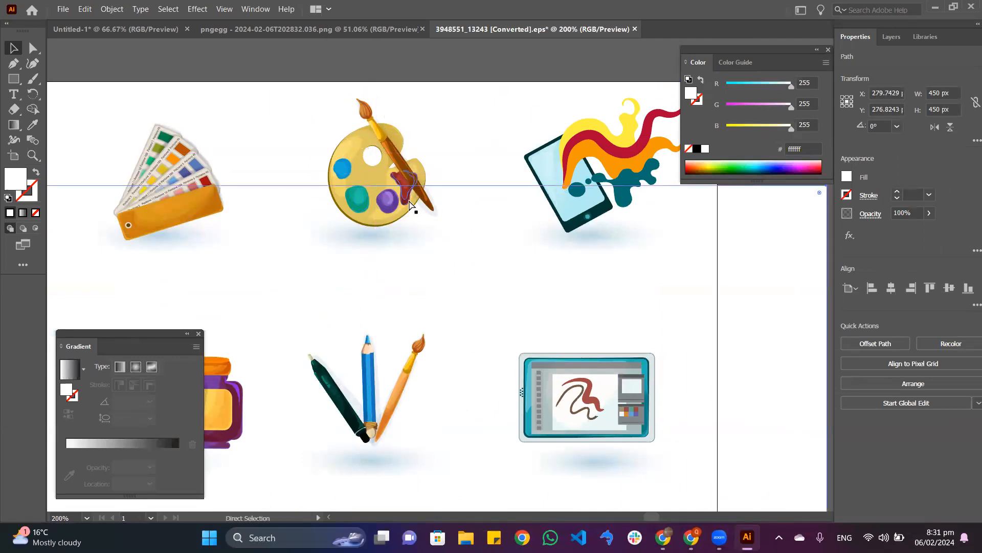
pyautogui.hotkey('ctrl', 'z')
pyautogui.click(384, 184)
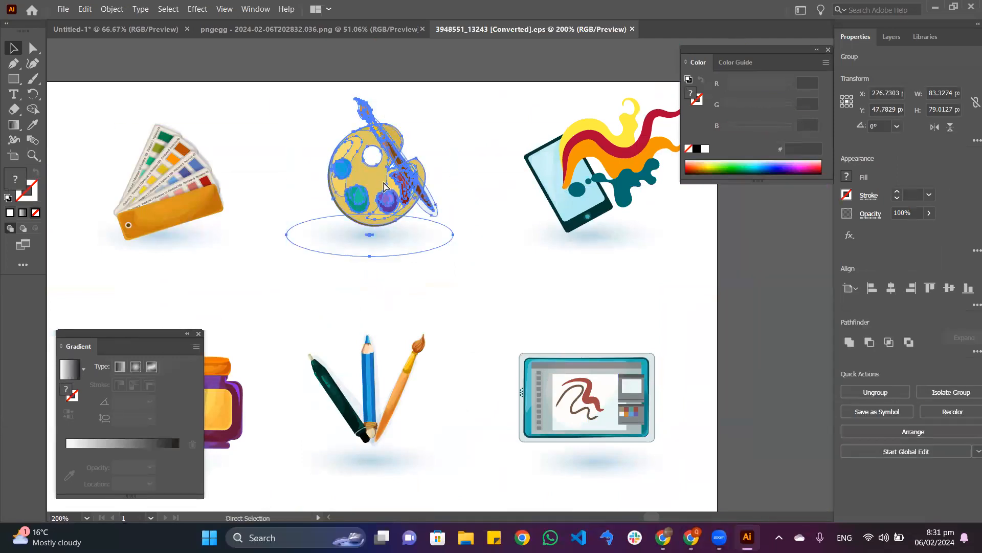
pyautogui.click(106, 31)
pyautogui.hotkey('ctrl', 'v')
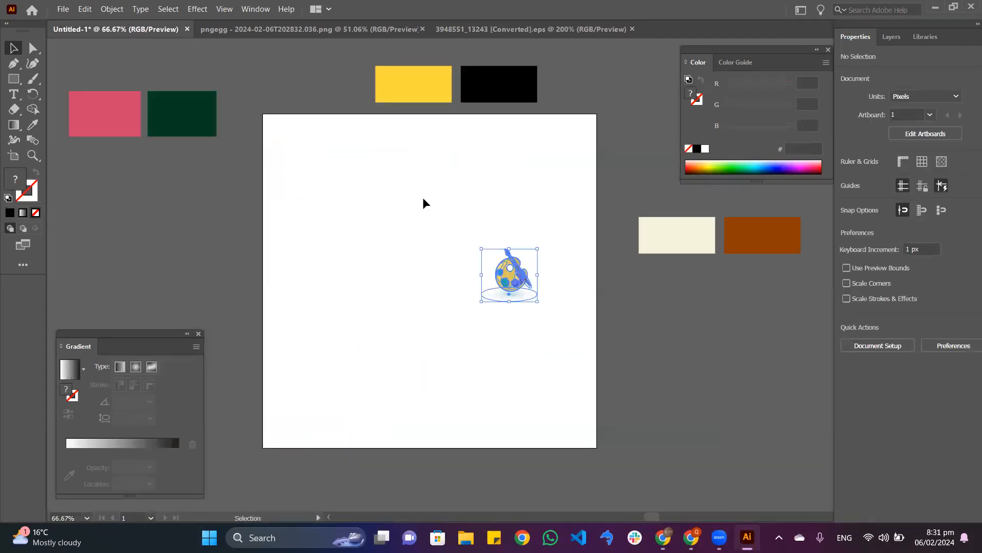
# Enlarge the pasted palette to about 132 × 125 px and place it in the upper middle of the artboard
pyautogui.moveTo(538, 302); pyautogui.dragTo(602, 361)
pyautogui.moveTo(517, 299); pyautogui.dragTo(389, 225)
pyautogui.moveTo(472, 283); pyautogui.dragTo(443, 253)
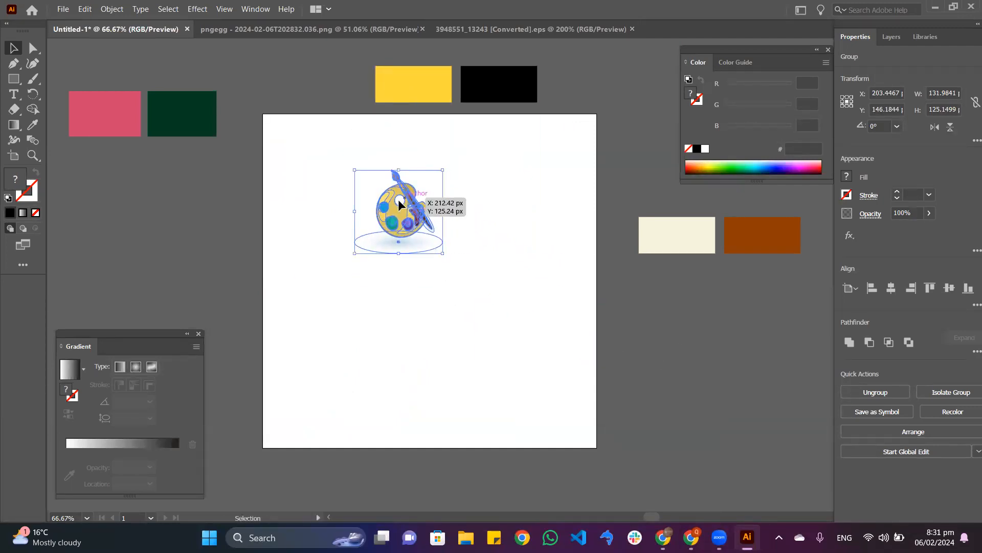
pyautogui.click(541, 227)
pyautogui.moveTo(423, 217); pyautogui.dragTo(433, 224)
pyautogui.click(520, 214)
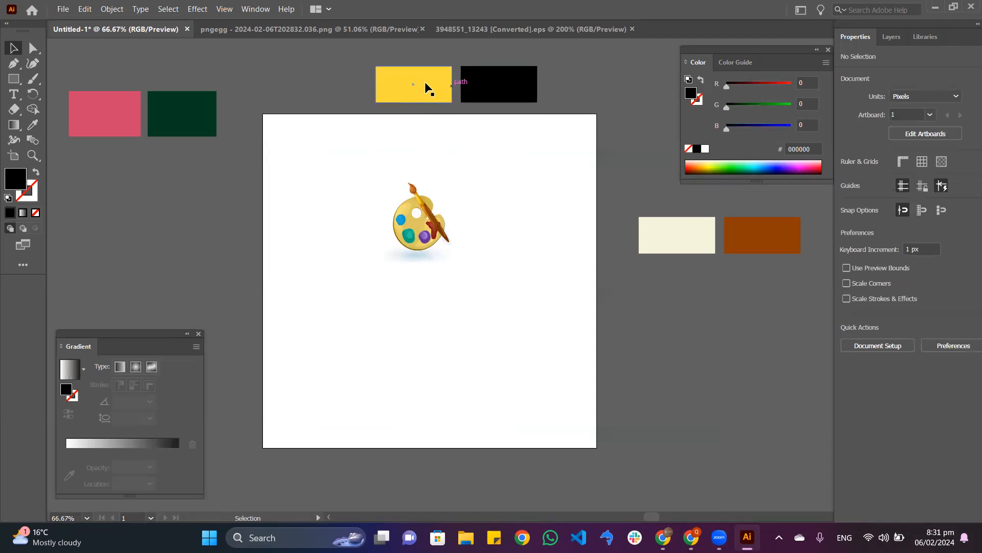
# Review the colourful pngegg image and the icon sheet, and return to the Untitled-1 document
pyautogui.click(259, 29)
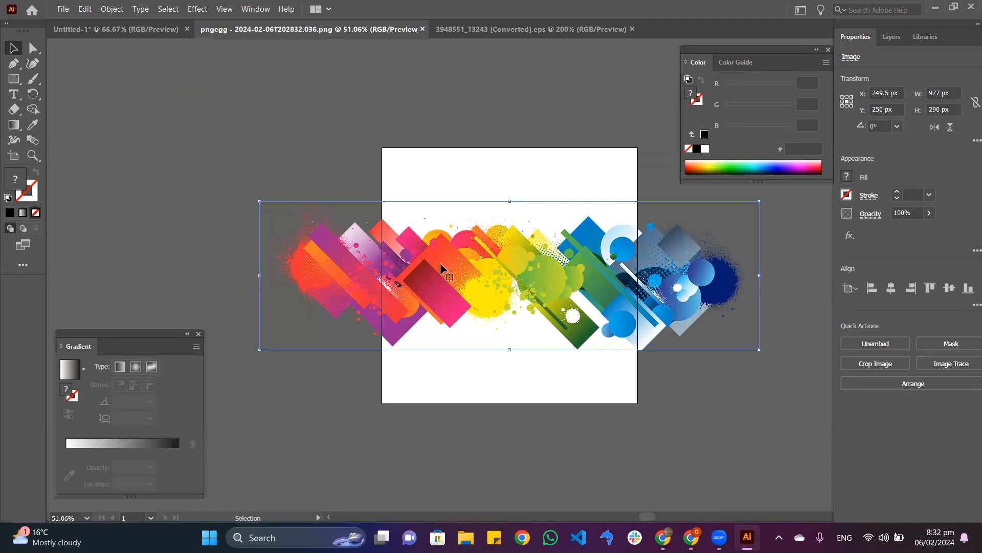
pyautogui.click(512, 29)
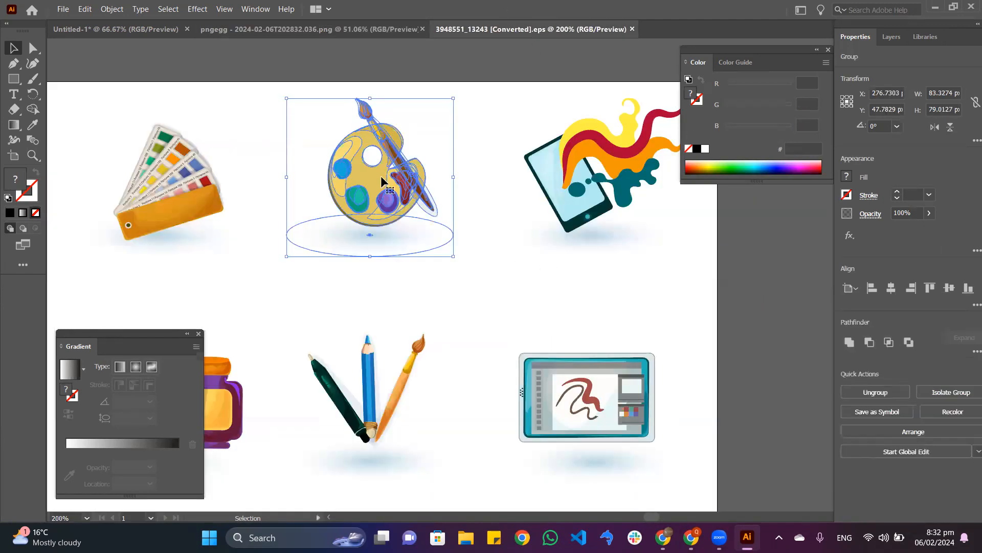
pyautogui.scroll(-3, 383, 251)
pyautogui.scroll(-4, 383, 256)
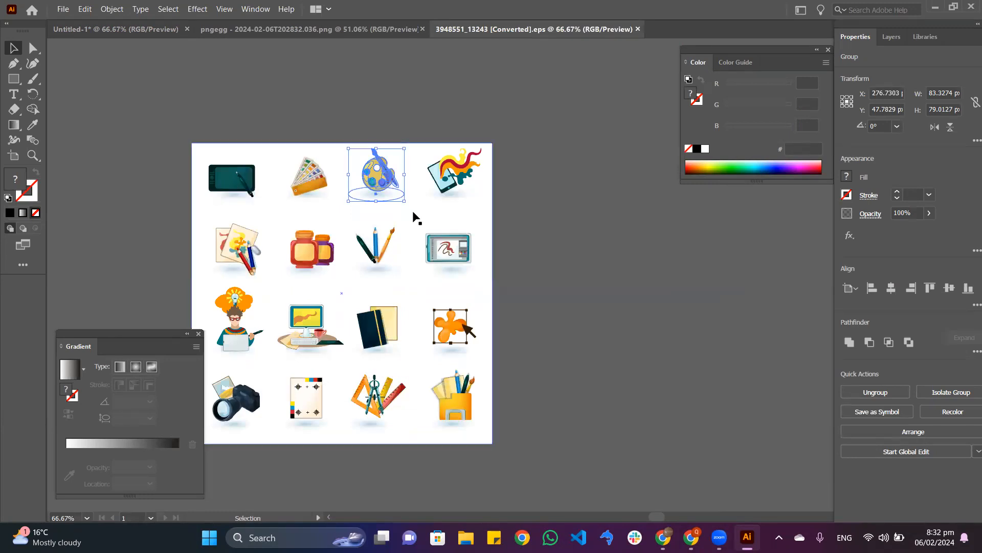
pyautogui.click(126, 30)
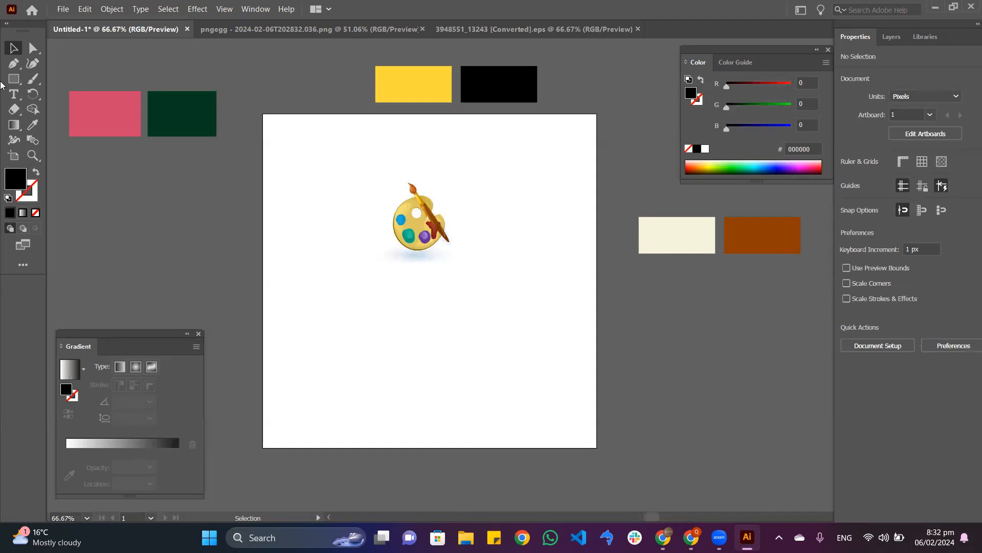
# Draw a black circle about 437 px in diameter with the Ellipse tool and move it near the middle of the artboard
pyautogui.moveTo(19, 84); pyautogui.dragTo(67, 94)
pyautogui.moveTo(313, 163); pyautogui.dragTo(605, 404)
pyautogui.press('v')
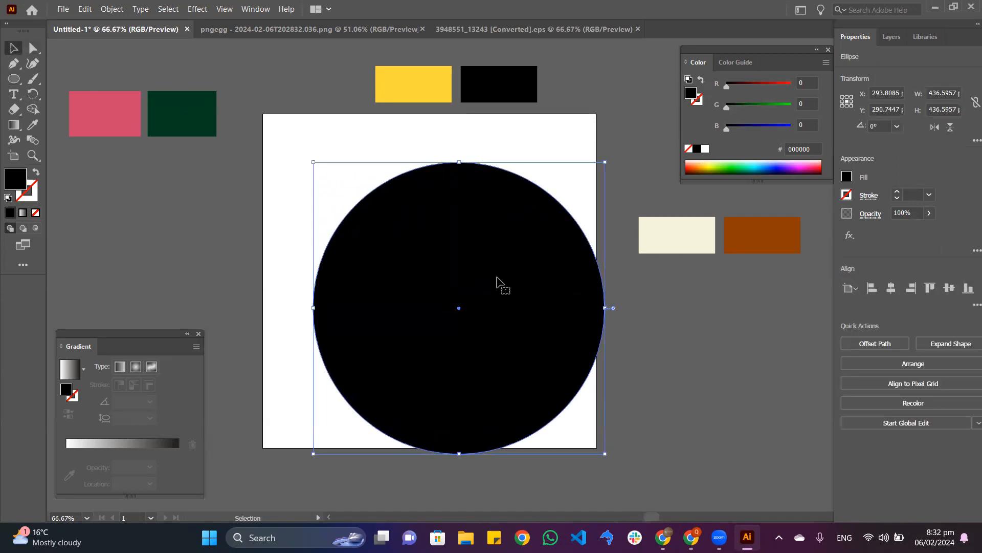
pyautogui.moveTo(459, 307); pyautogui.dragTo(431, 275)
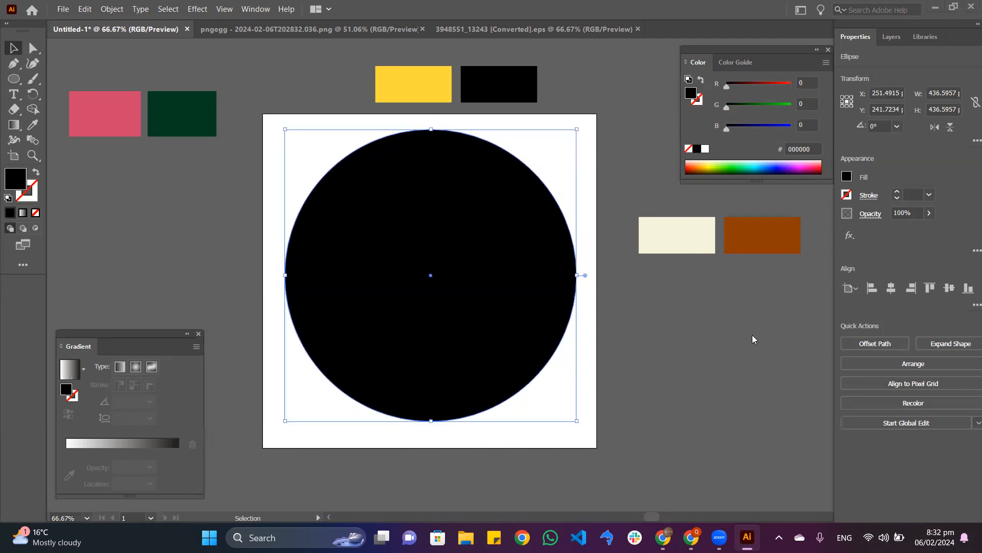
# Enlarge the circle to about 481 px in diameter and centre it on the artboard
pyautogui.moveTo(579, 426); pyautogui.dragTo(607, 452)
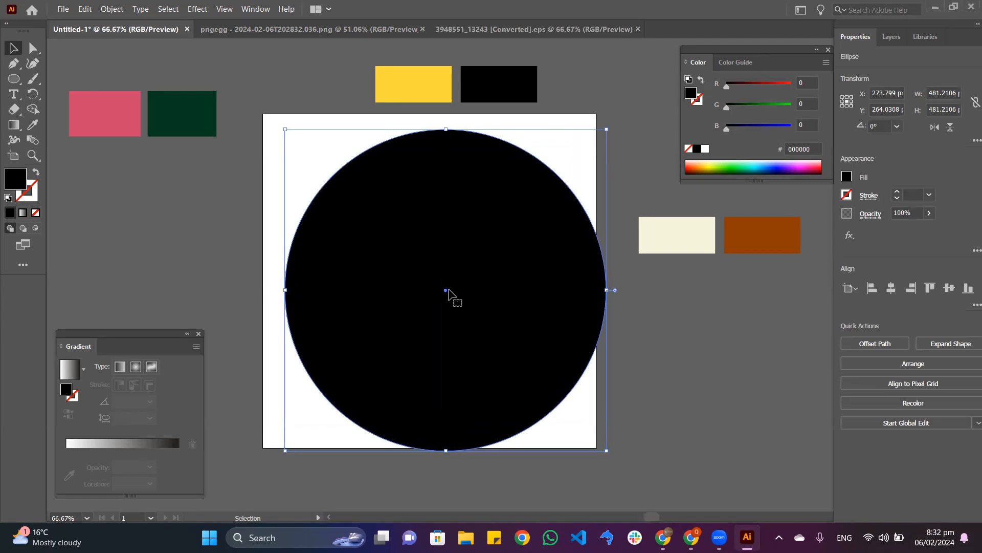
pyautogui.moveTo(445, 293); pyautogui.dragTo(434, 280)
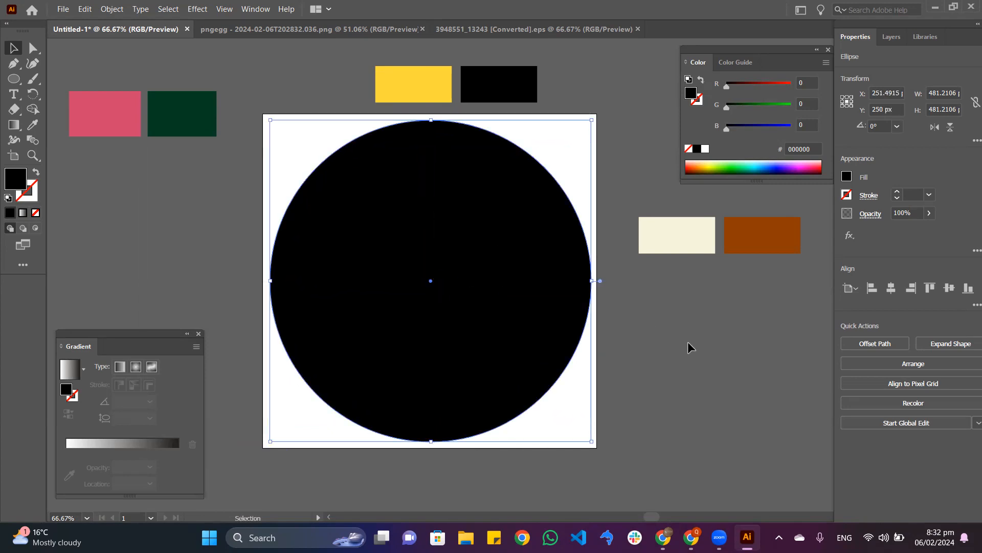
pyautogui.click(891, 288)
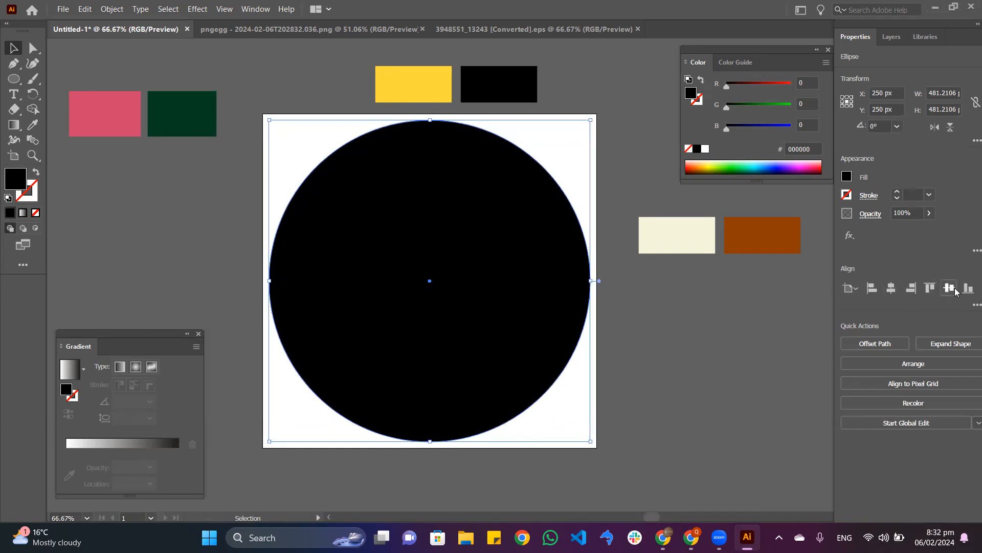
pyautogui.click(592, 287)
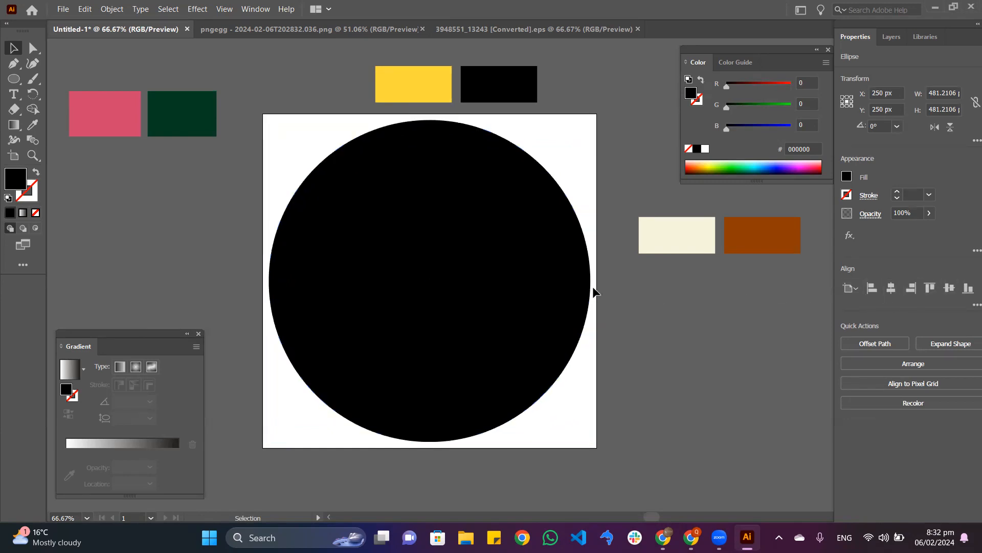
# Fill the circle with the yellow of the swatch above the artboard using the Eyedropper
pyautogui.rightClick(398, 215)
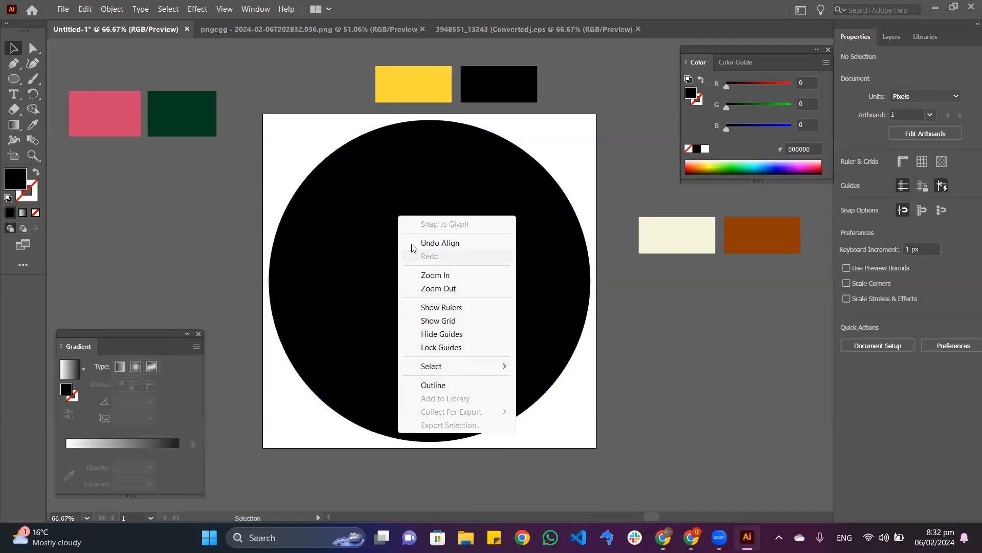
pyautogui.click(358, 220)
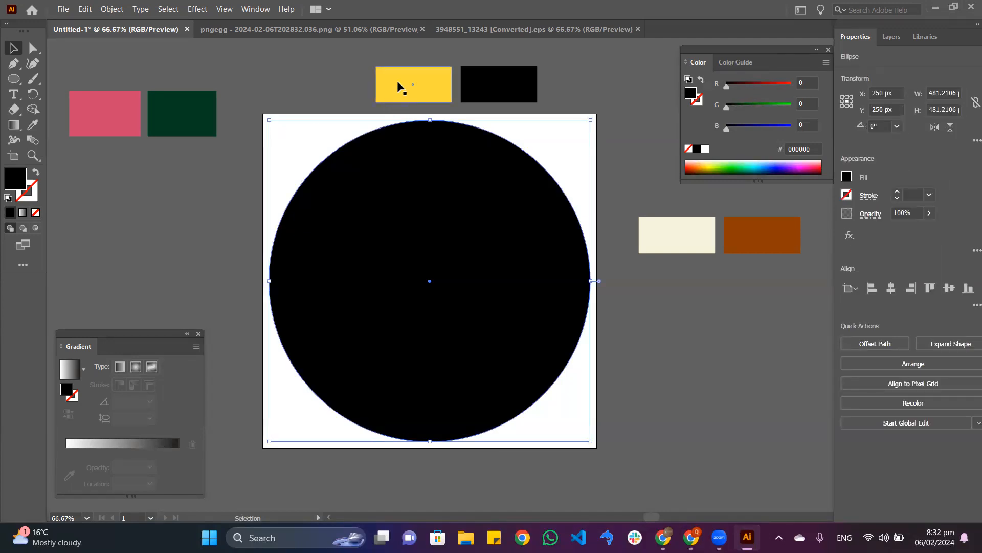
pyautogui.click(32, 125)
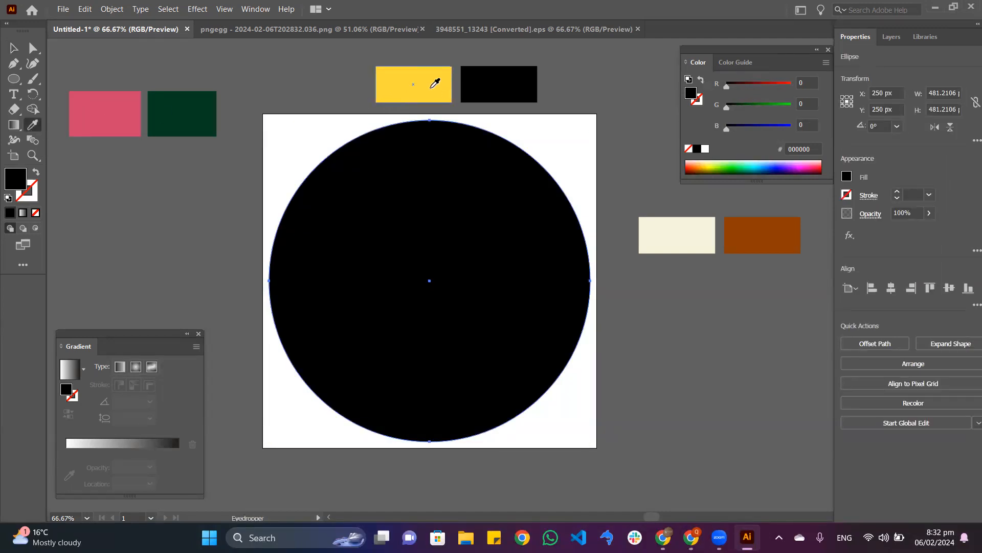
pyautogui.click(432, 87)
pyautogui.click(16, 48)
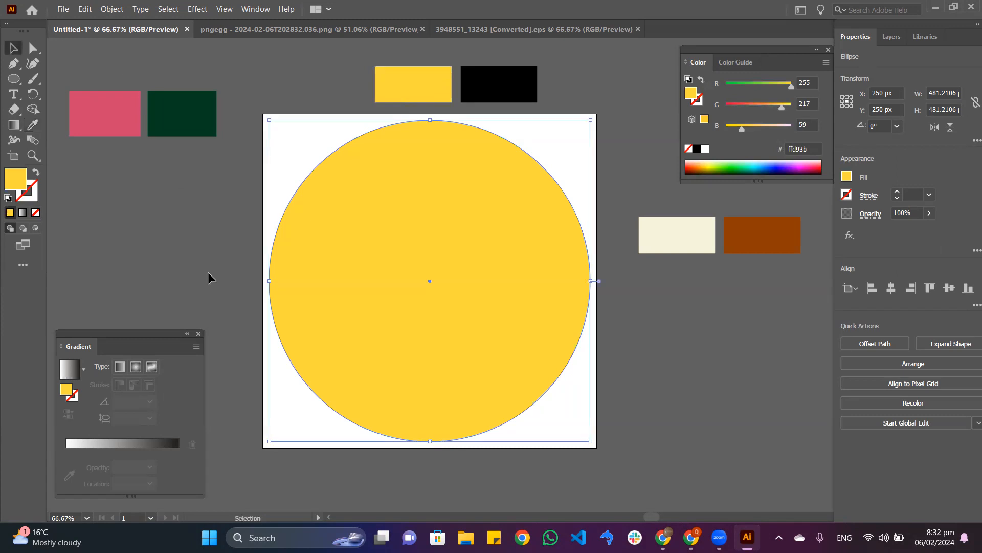
# Send the yellow circle to the back, behind the palette icon, and deselect it
pyautogui.rightClick(397, 171)
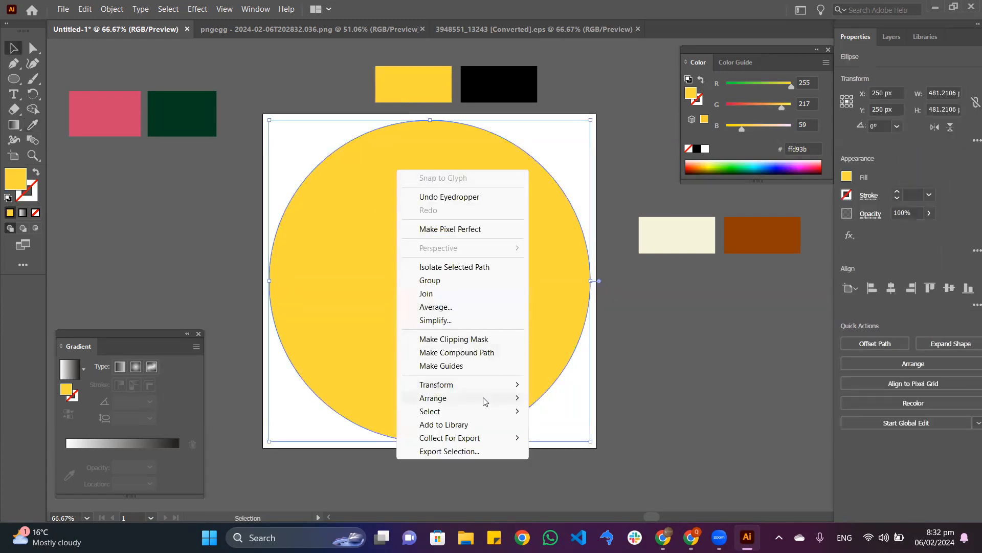
pyautogui.moveTo(501, 402)
pyautogui.click(571, 438)
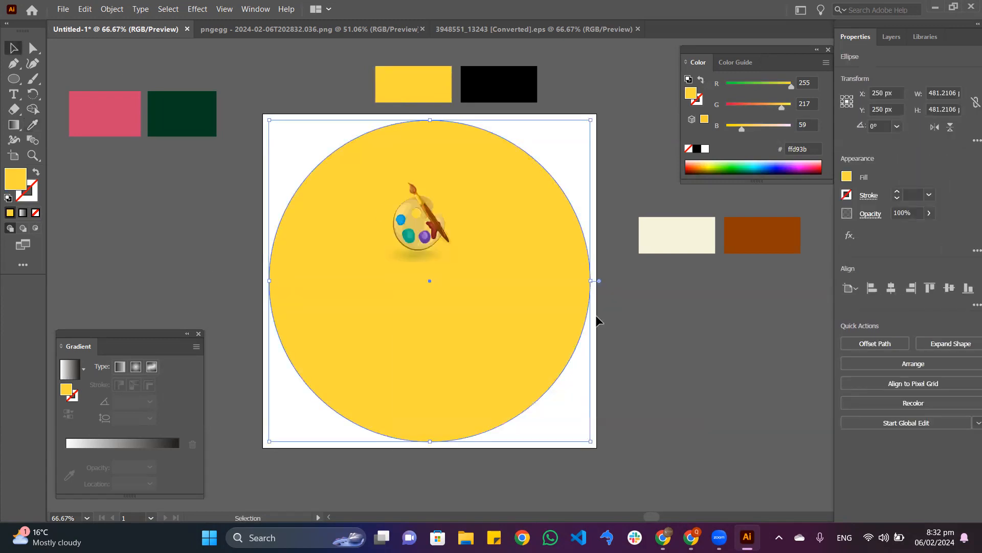
pyautogui.click(658, 304)
# Enlarge the palette icon to about 162 × 154 px and shift it within the upper middle of the yellow circle
pyautogui.click(434, 233)
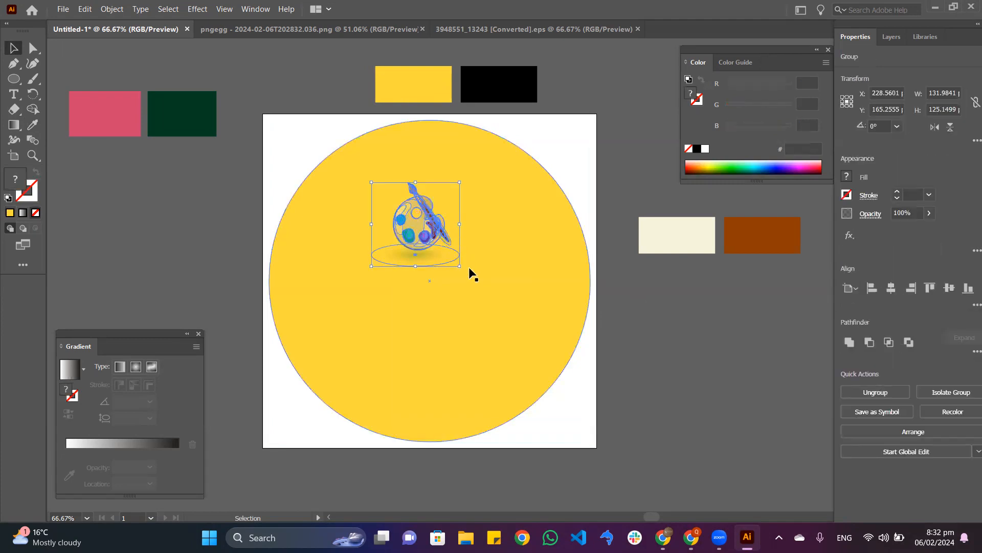
pyautogui.moveTo(462, 267); pyautogui.dragTo(483, 286)
pyautogui.moveTo(431, 240); pyautogui.dragTo(428, 232)
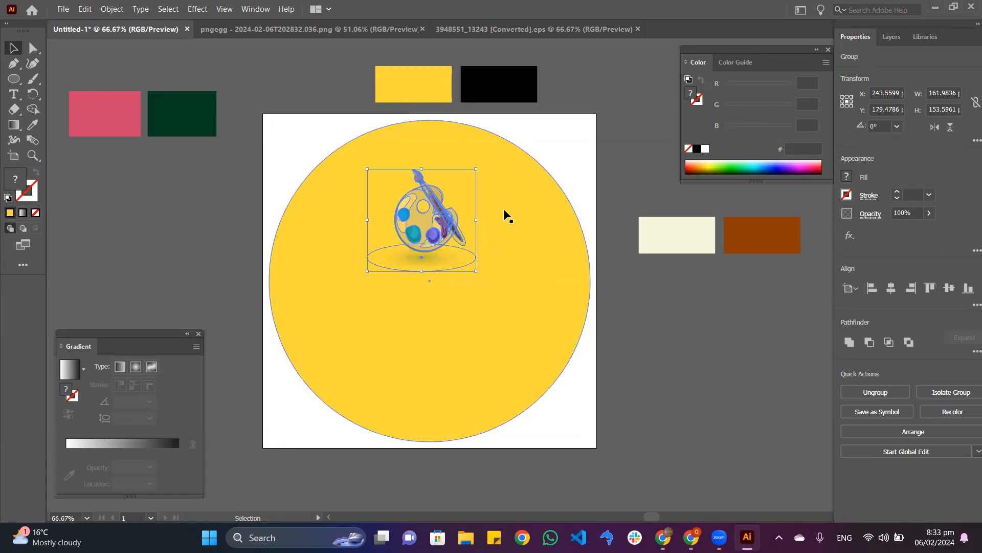
pyautogui.click(642, 154)
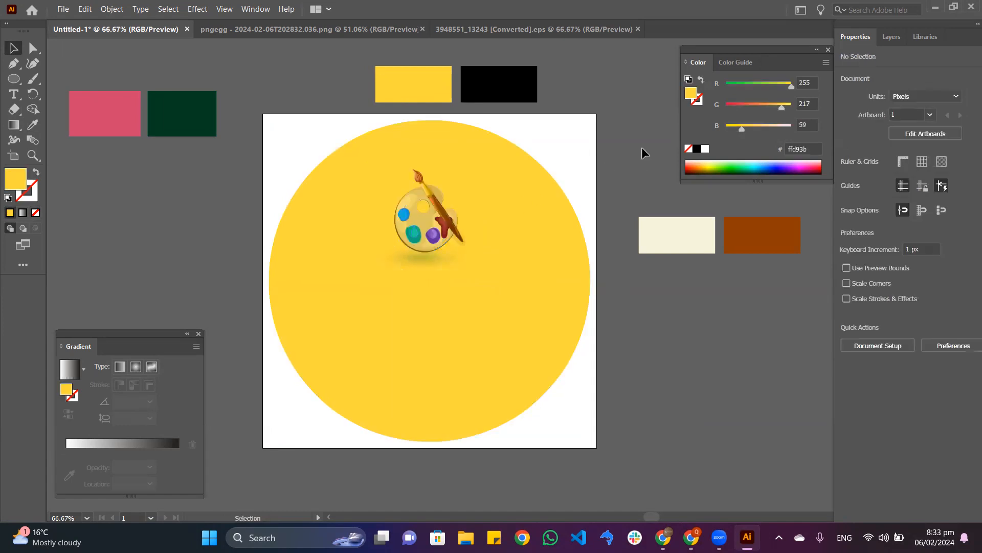
# Try to ungroup the palette icon inside the yellow circle down to the individual shapes of its board
pyautogui.click(426, 219)
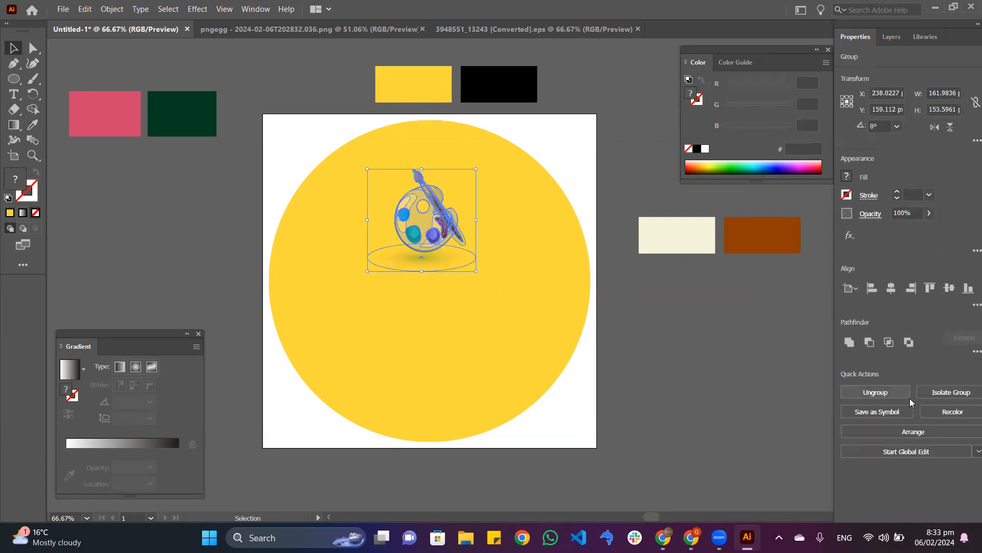
pyautogui.click(901, 394)
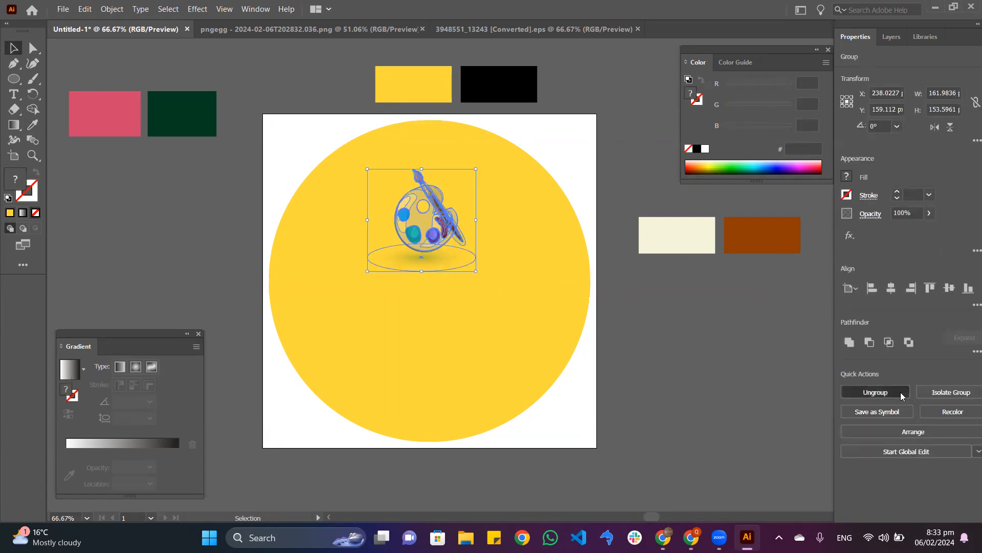
pyautogui.click(563, 153)
pyautogui.scroll(4, 431, 207)
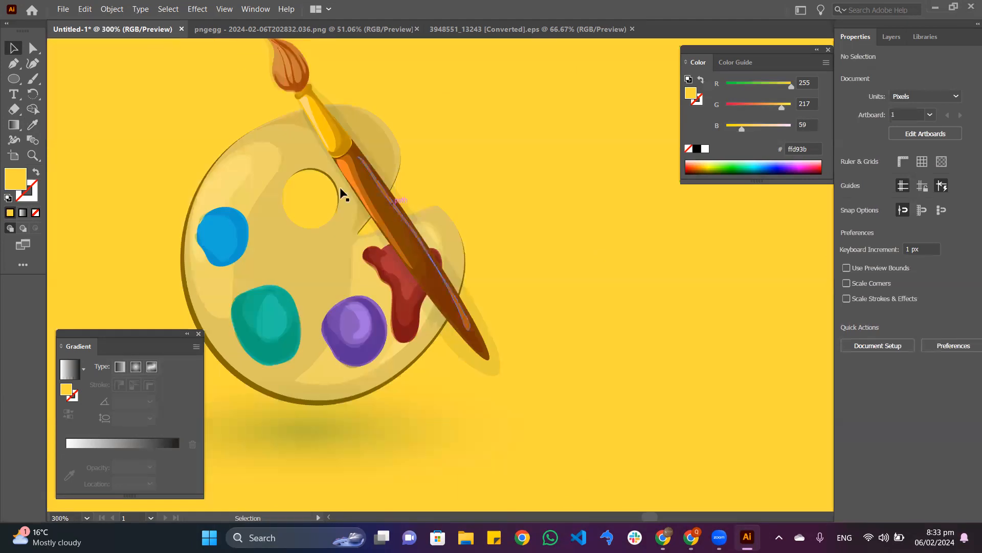
pyautogui.click(274, 133)
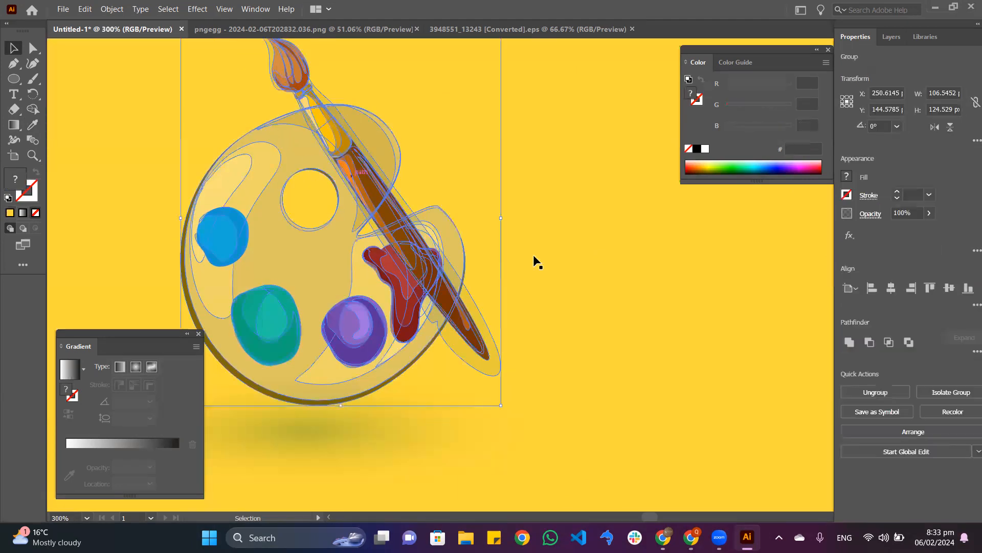
pyautogui.click(909, 397)
pyautogui.click(620, 203)
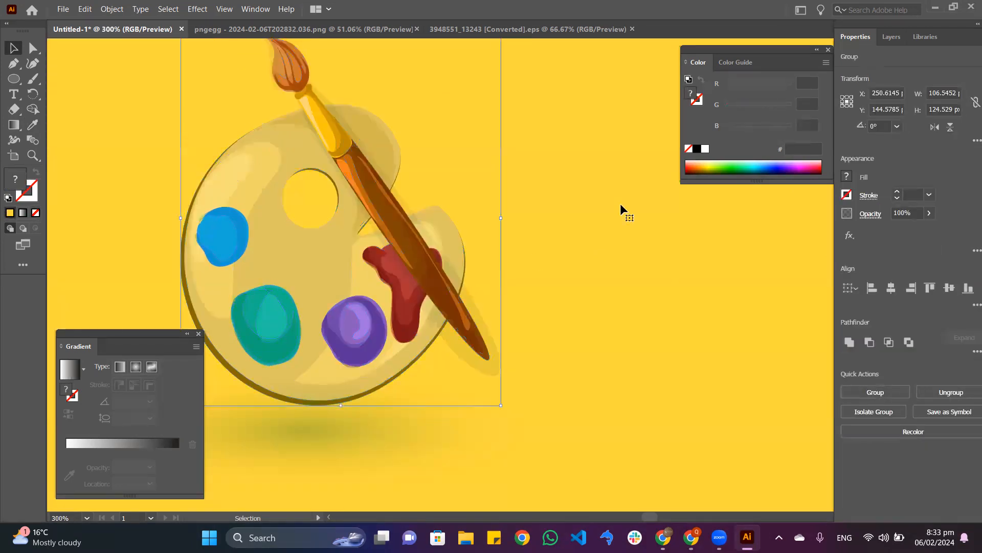
pyautogui.click(277, 123)
pyautogui.hotkey('ctrl', 'z')
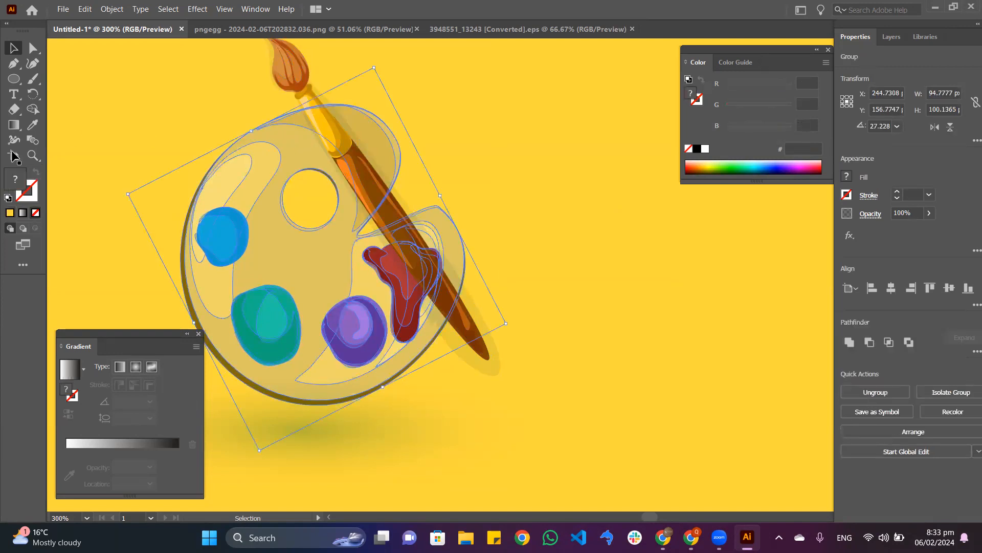
pyautogui.click(906, 392)
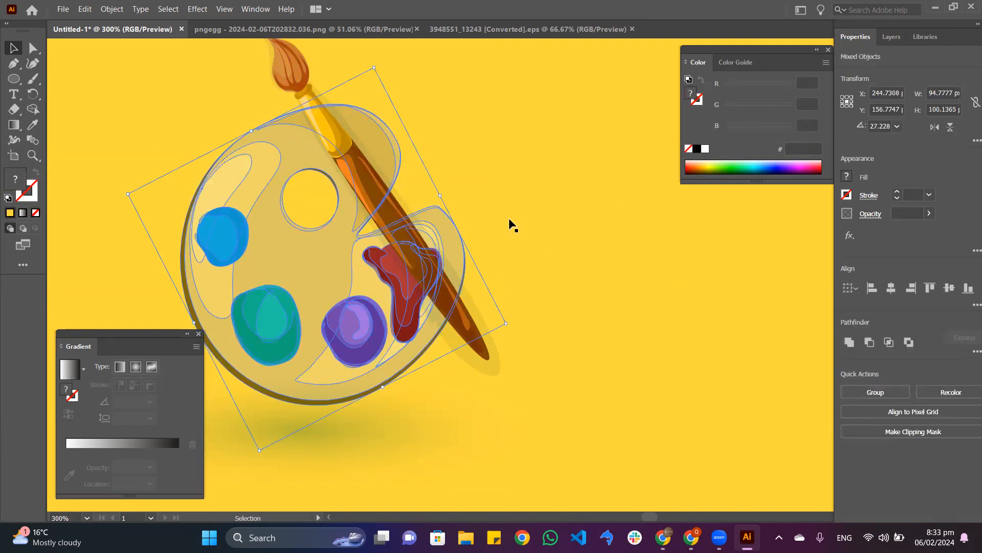
pyautogui.hotkey('ctrl', 'g')
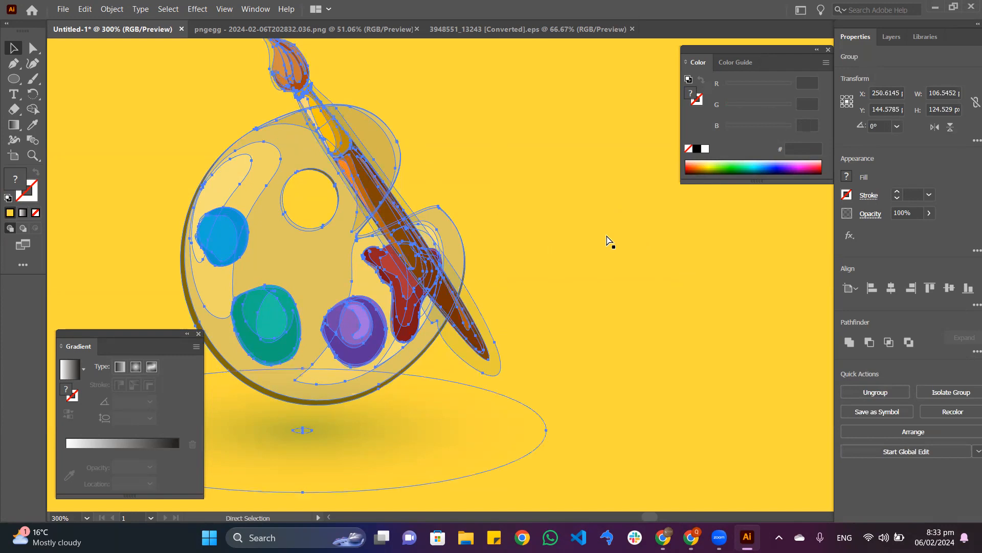
# Duplicate the palette icon onto the empty canvas beside the artboard, below the cream and brown swatches
pyautogui.moveTo(471, 184); pyautogui.dragTo(440, 184)
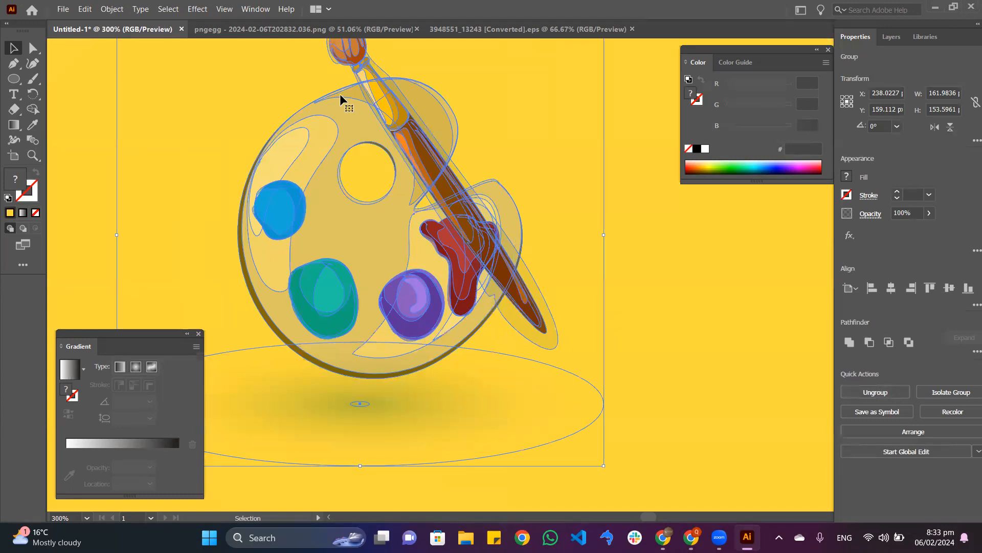
pyautogui.scroll(-3, 396, 105)
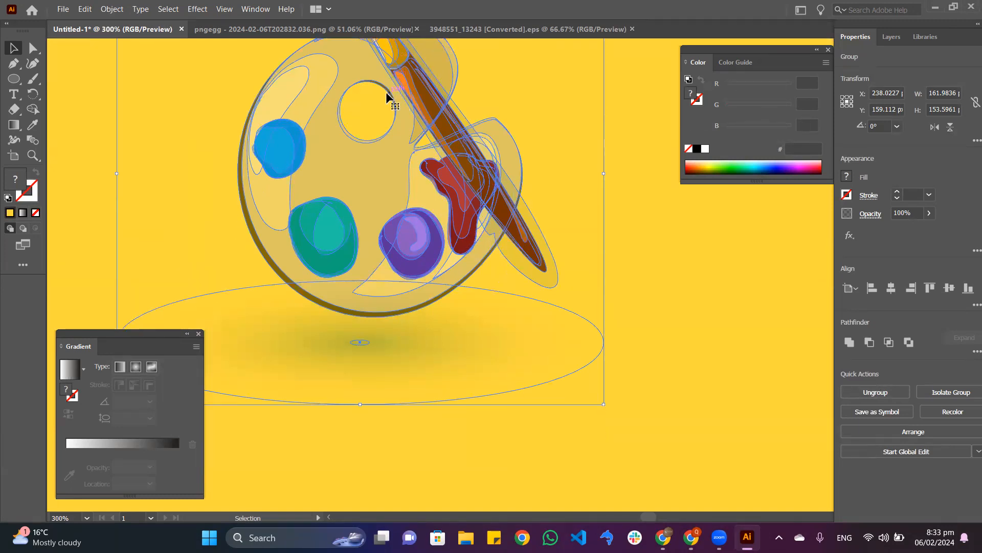
pyautogui.scroll(-3, 386, 91)
pyautogui.moveTo(518, 244); pyautogui.dragTo(108, 260)
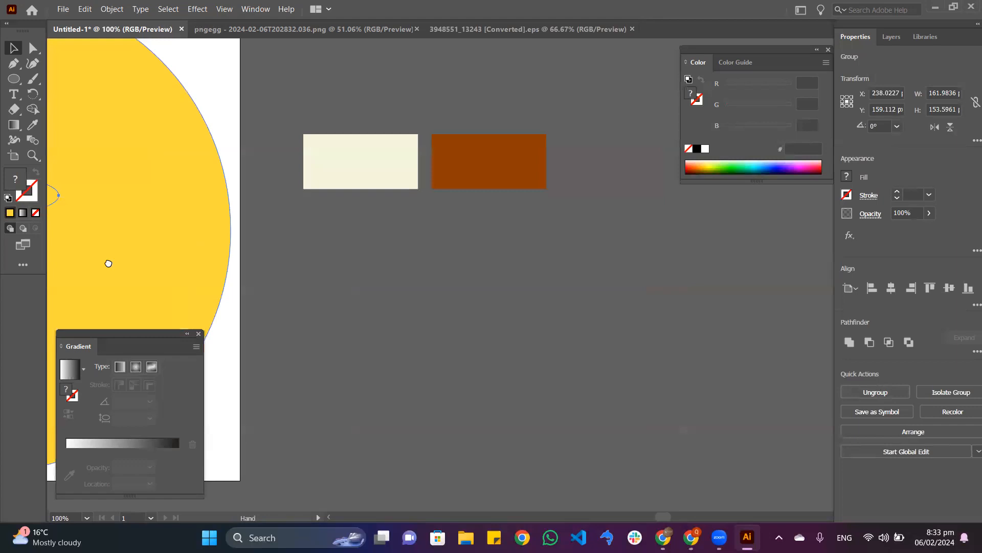
pyautogui.moveTo(154, 194); pyautogui.dragTo(272, 224)
pyautogui.moveTo(115, 189); pyautogui.dragTo(547, 350)
pyautogui.scroll(5, 547, 349)
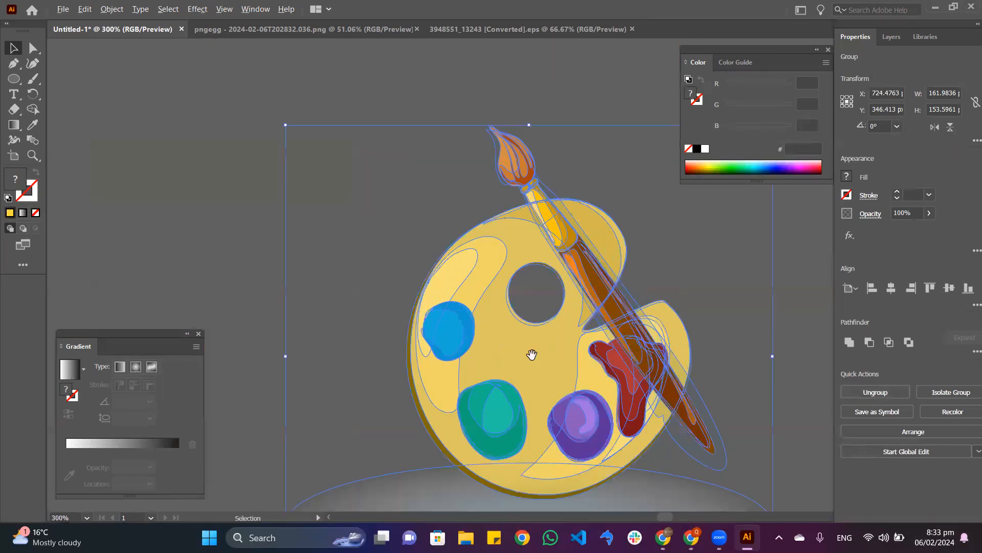
# Ungroup the duplicated palette icon and its nested groups so that the board separates from the brush and shadow
pyautogui.moveTo(341, 214); pyautogui.dragTo(211, 111)
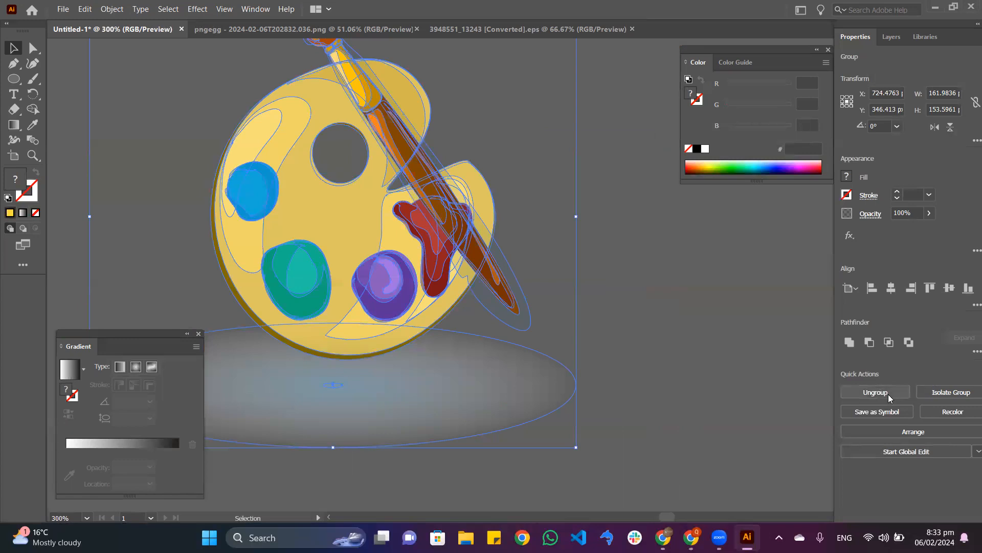
pyautogui.click(599, 247)
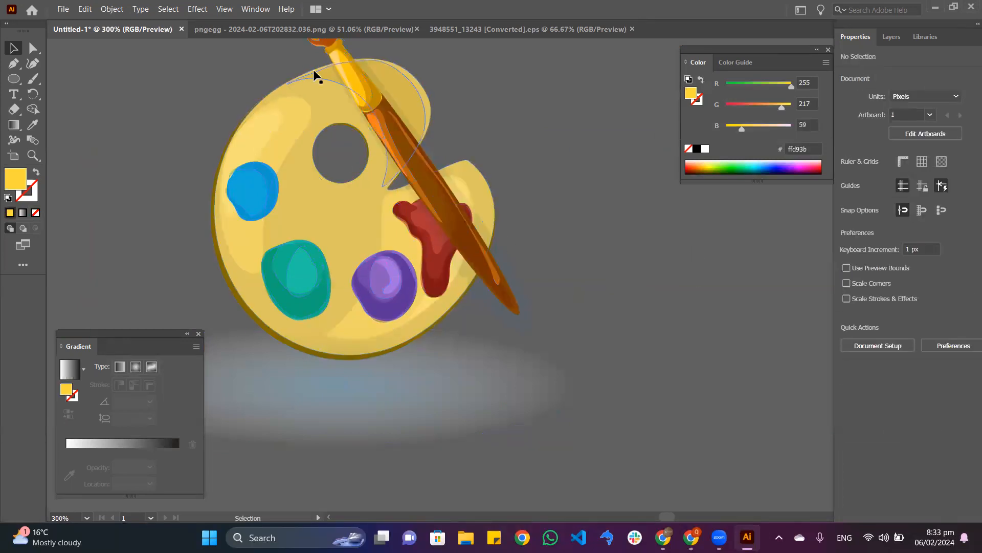
pyautogui.click(311, 97)
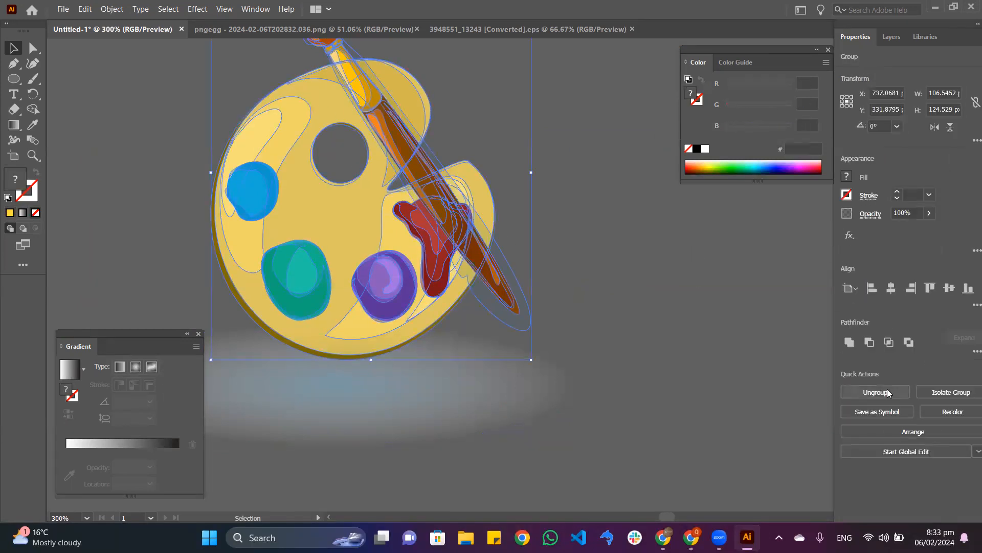
pyautogui.click(633, 243)
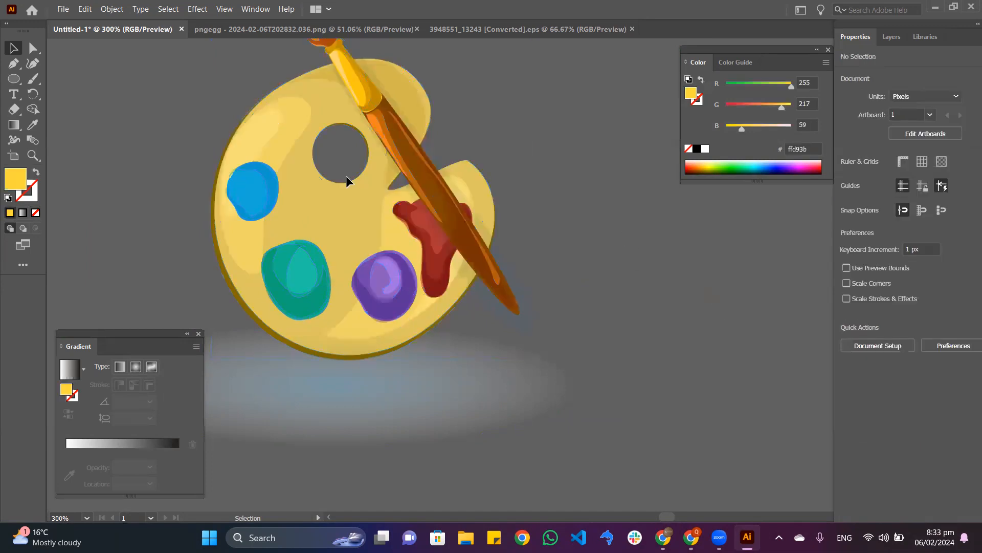
pyautogui.click(351, 239)
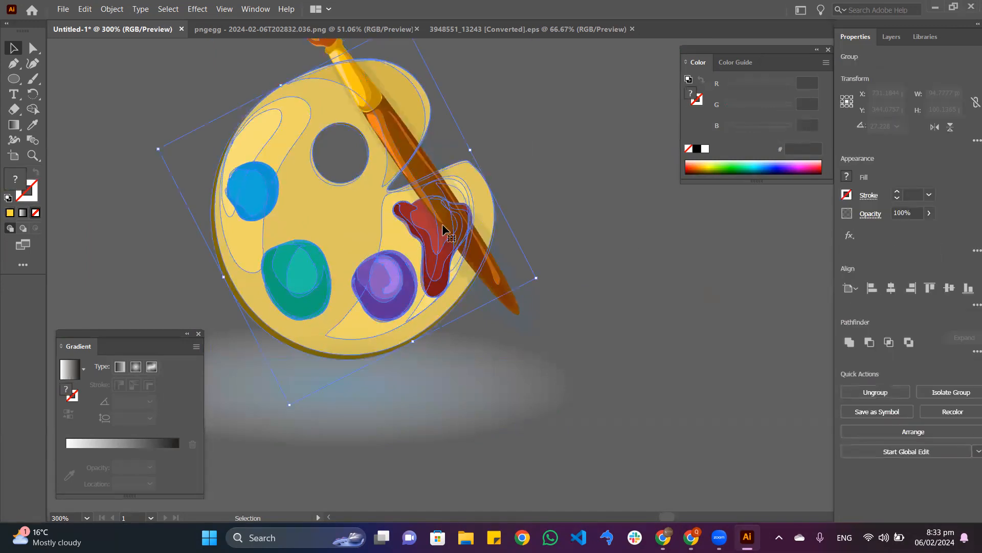
pyautogui.click(593, 238)
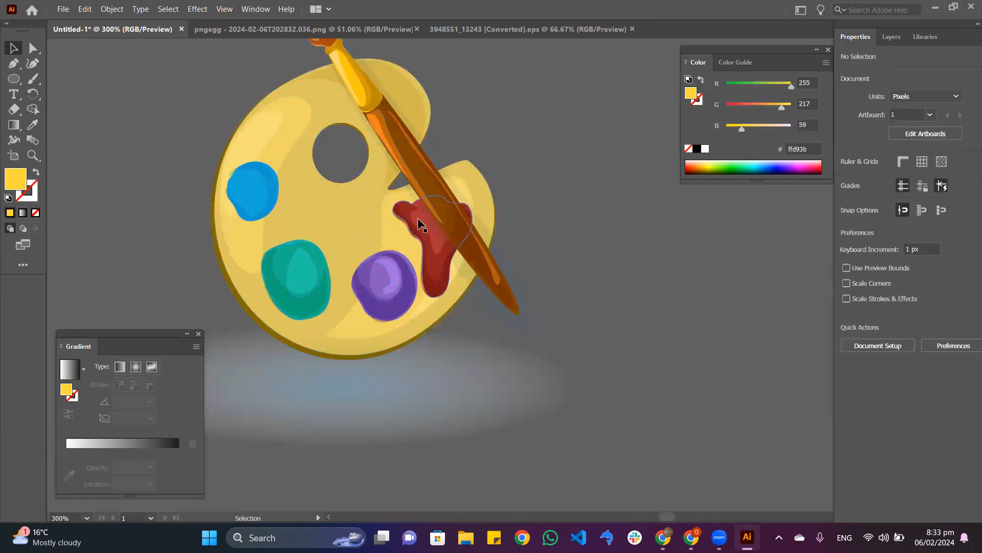
# Break the duplicate's board down through its clipping group until the base shape is free, keeping its position, and deselect
pyautogui.click(320, 228)
pyautogui.click(907, 393)
pyautogui.click(360, 213)
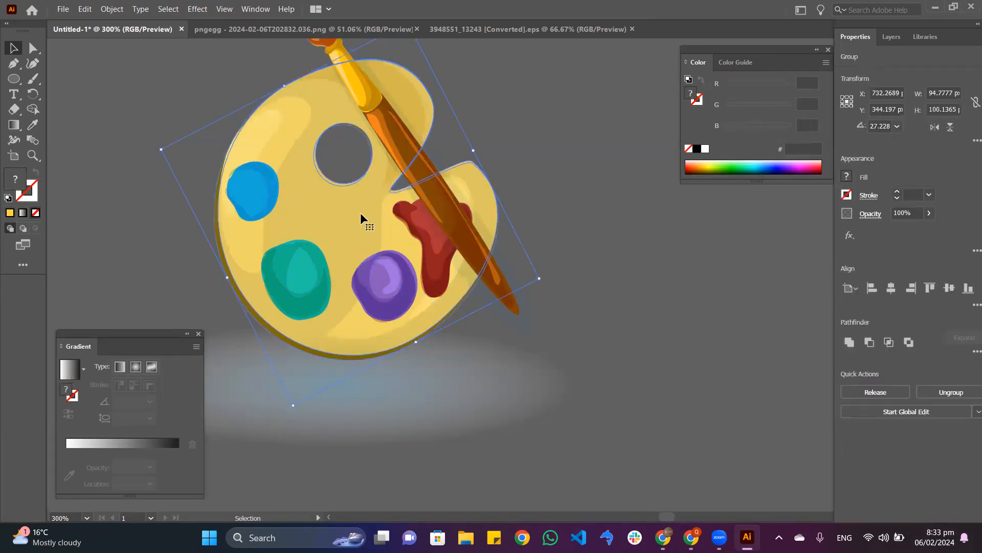
pyautogui.press('Left')
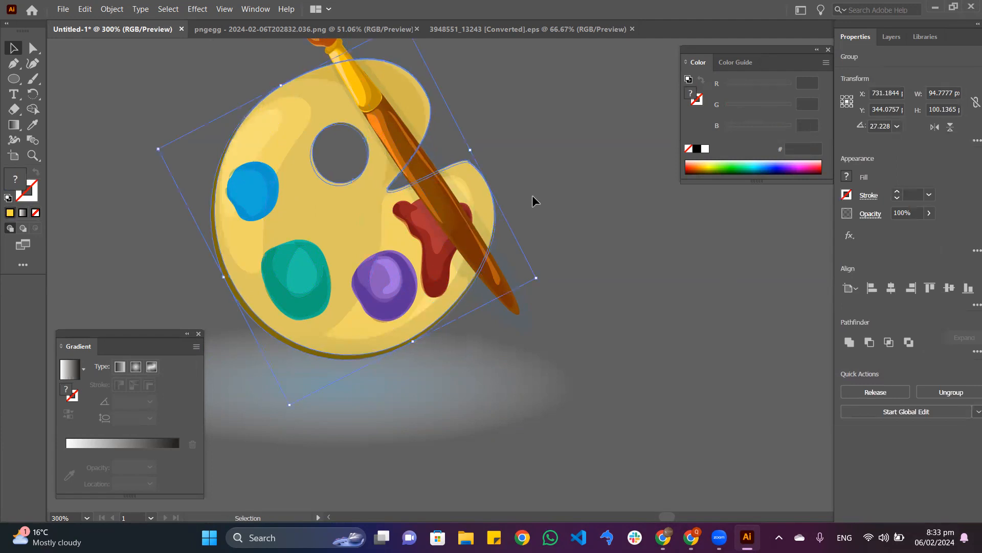
pyautogui.click(951, 392)
pyautogui.click(624, 256)
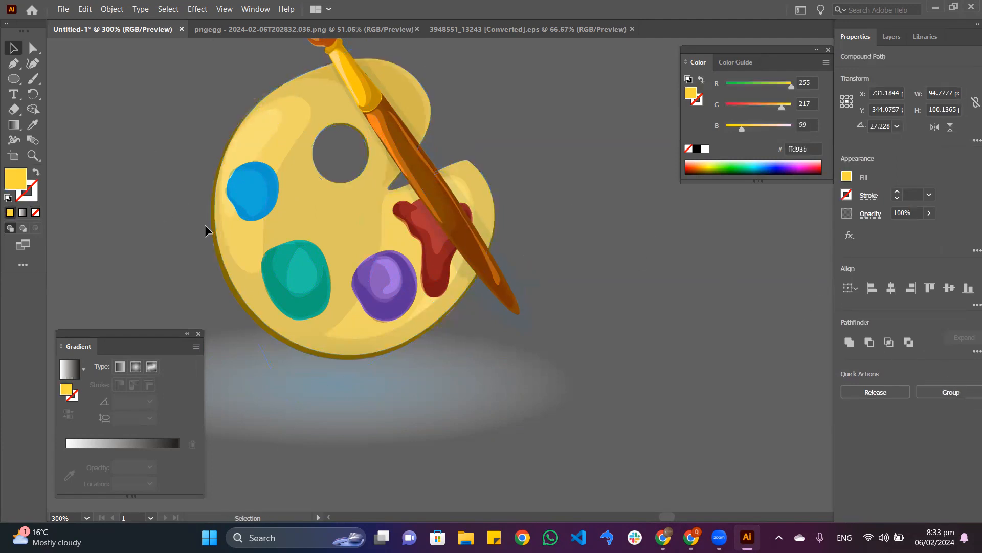
# Try the olive brown fill 847842 on the base shape of the duplicate's palette board
pyautogui.click(335, 235)
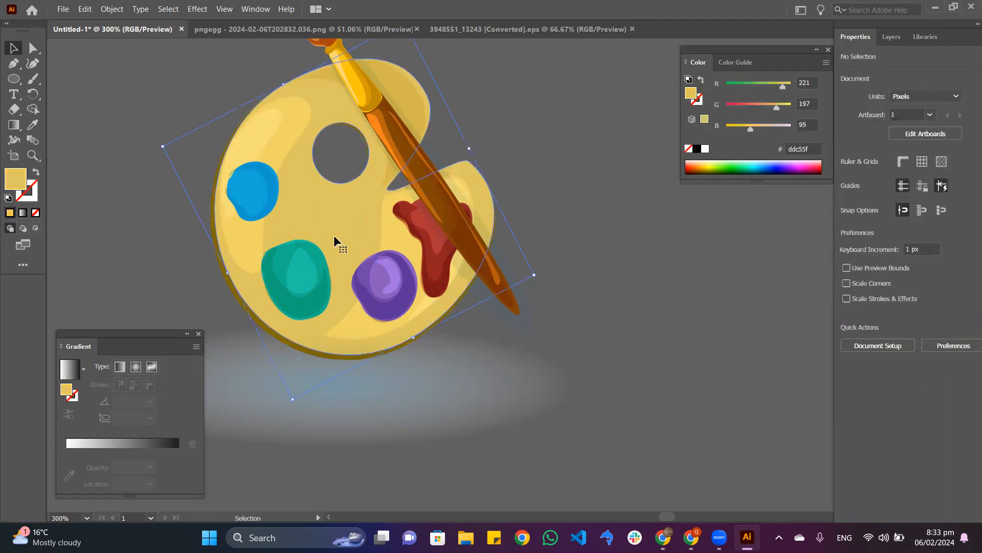
pyautogui.doubleClick(14, 186)
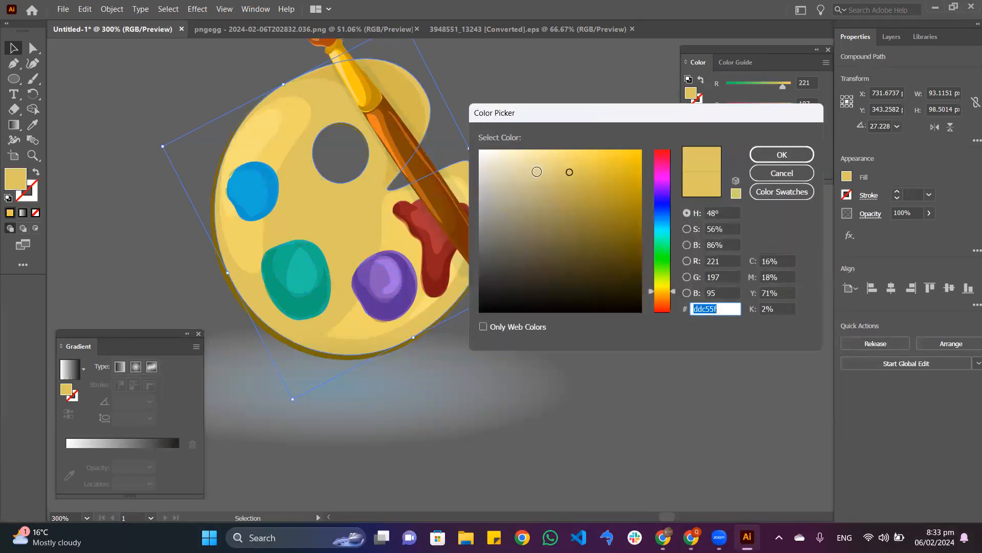
pyautogui.moveTo(571, 173); pyautogui.dragTo(561, 225)
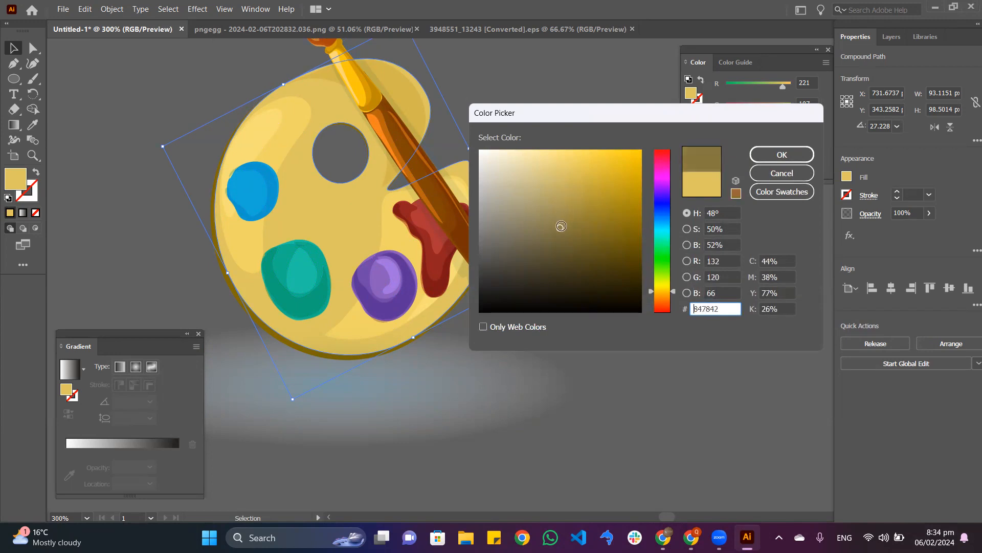
pyautogui.click(785, 163)
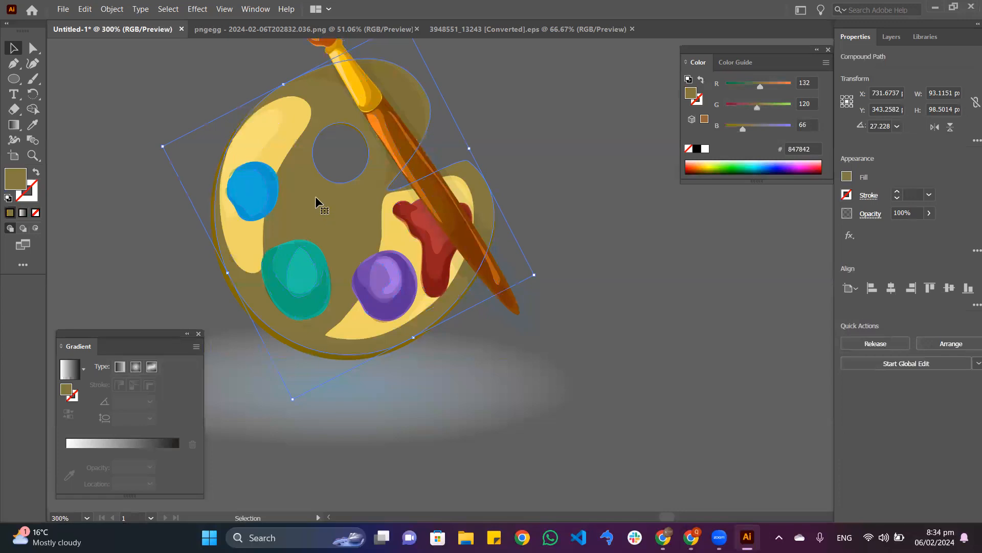
pyautogui.hotkey('ctrl', 'z')
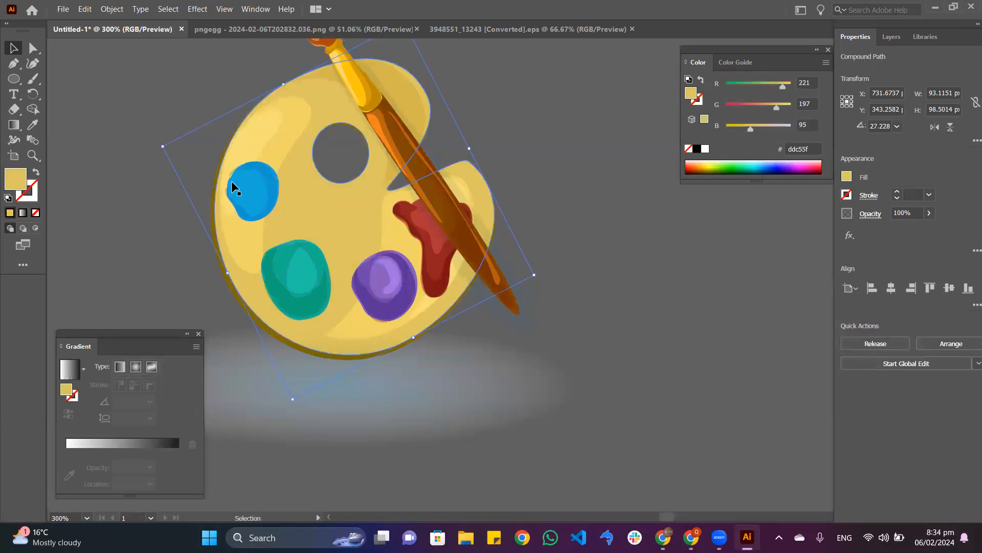
# Fill the base shape of the duplicate's palette board with the orange db8d61 and deselect it
pyautogui.doubleClick(16, 180)
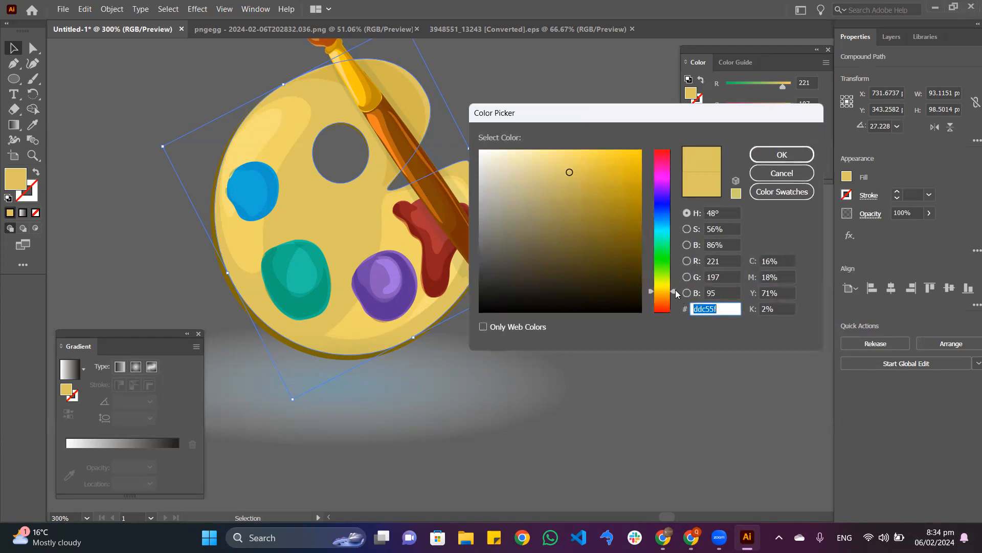
pyautogui.moveTo(675, 293); pyautogui.dragTo(669, 303)
pyautogui.click(811, 155)
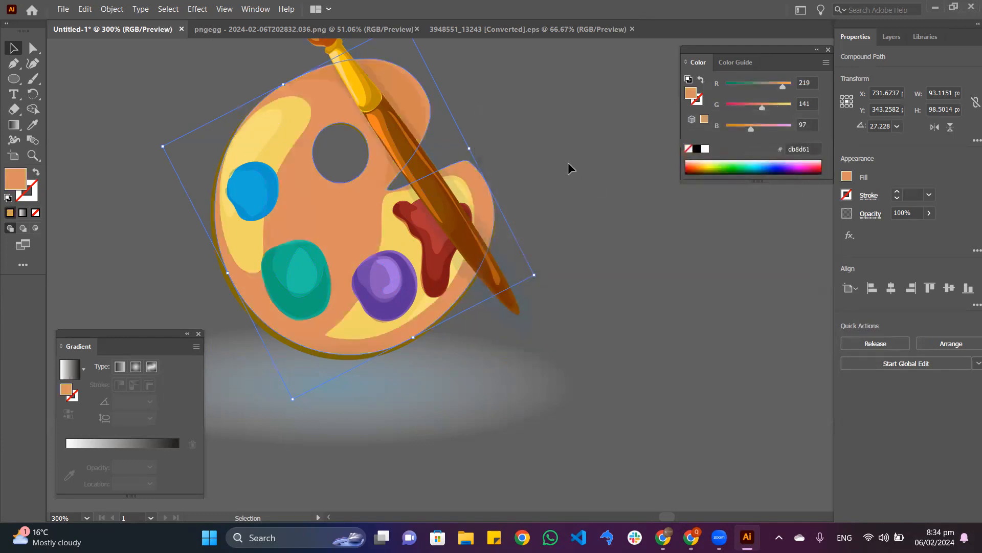
pyautogui.click(590, 149)
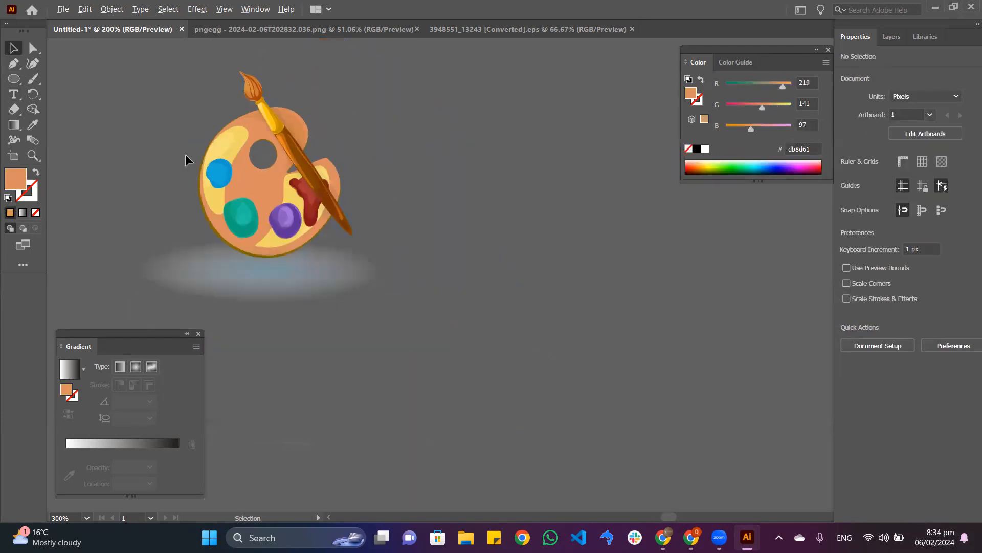
# Group all parts of the recoloured palette icon, including its brush and shadow, and deselect it
pyautogui.scroll(-4, 185, 155)
pyautogui.moveTo(108, 154); pyautogui.dragTo(363, 239)
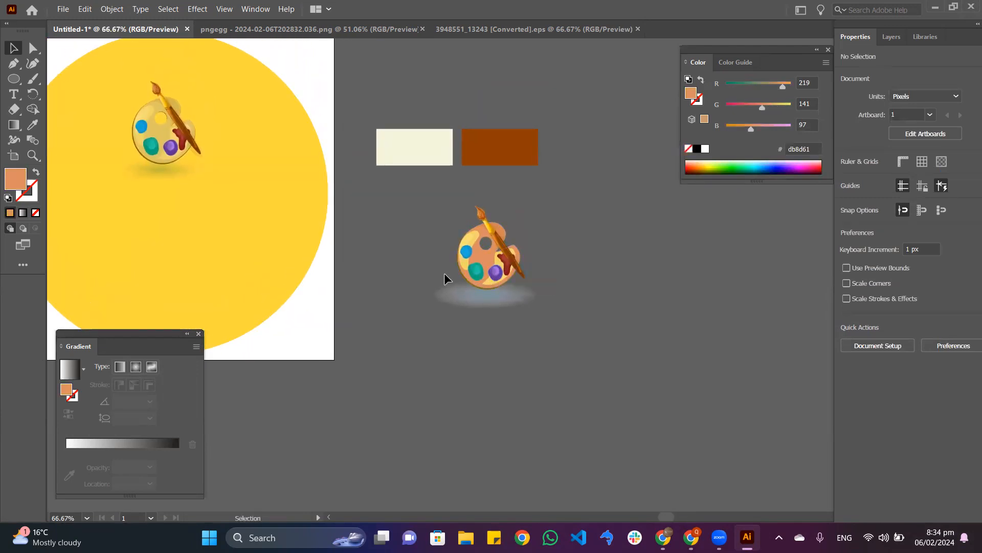
pyautogui.moveTo(583, 355); pyautogui.dragTo(563, 285)
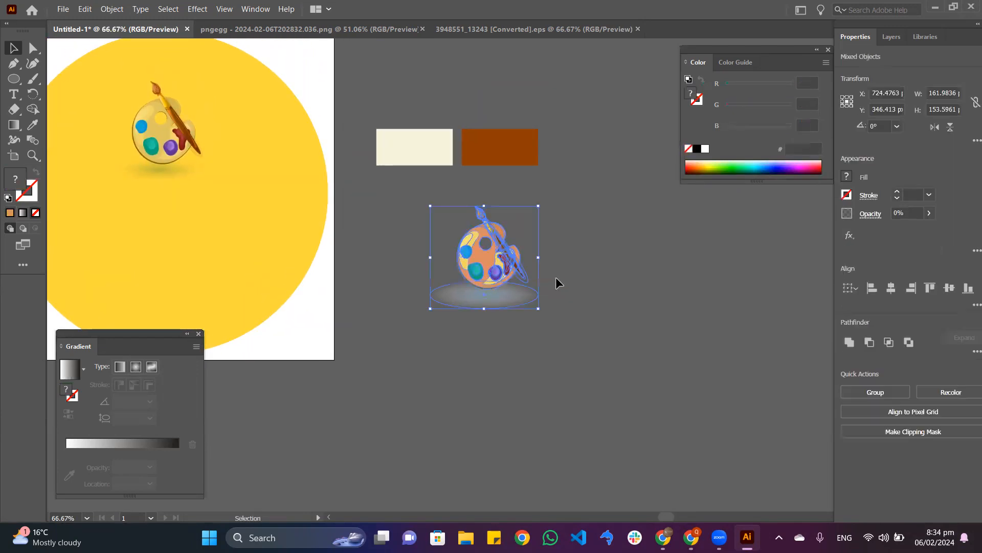
pyautogui.press('a')
pyautogui.press('v')
pyautogui.click(601, 237)
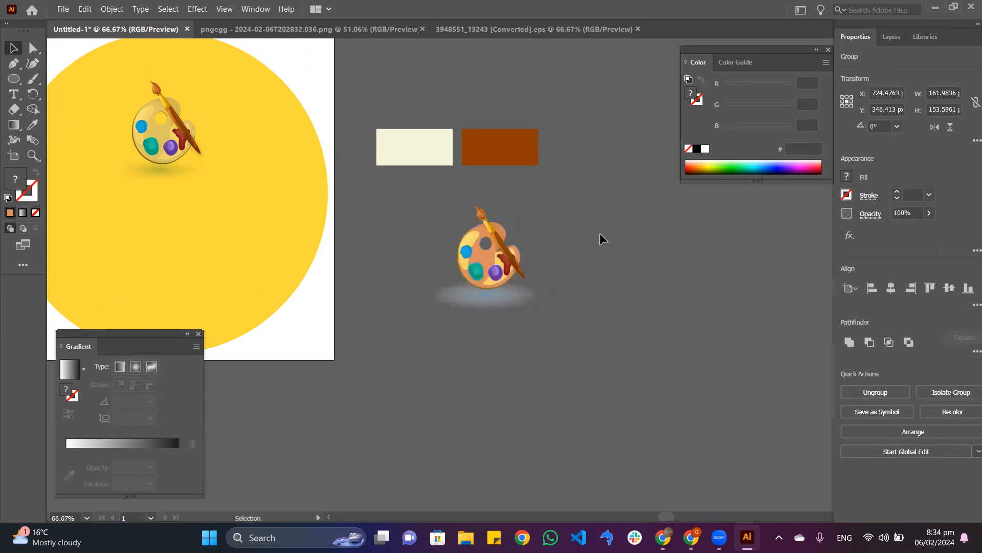
# Swap the icons: move the original palette out beside the artboard and the orange one into the circle's upper middle
pyautogui.click(176, 125)
pyautogui.moveTo(176, 124); pyautogui.dragTo(649, 255)
pyautogui.moveTo(452, 231); pyautogui.dragTo(121, 113)
# Enlarge the orange palette icon to about 213 × 202 px and position it in the upper middle of the yellow circle
pyautogui.click(227, 234)
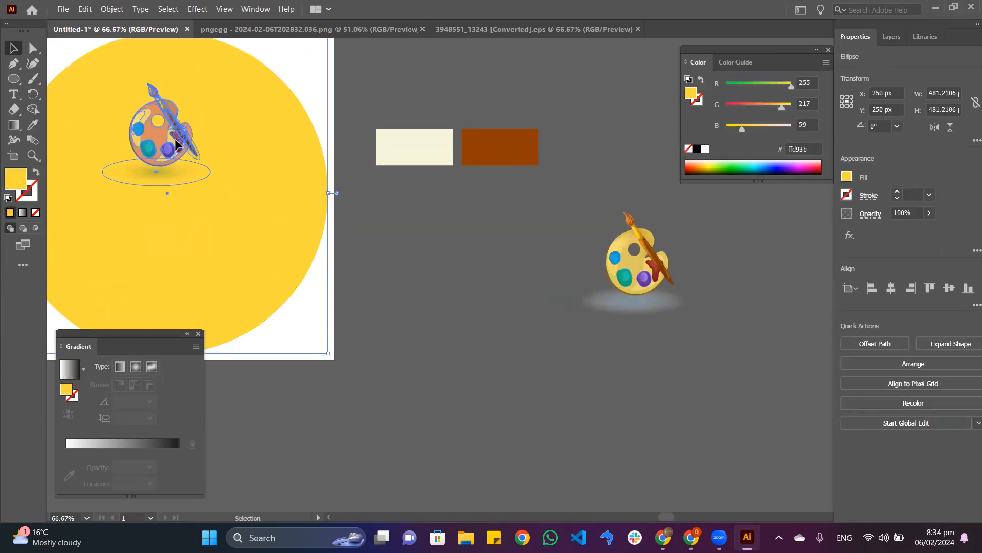
pyautogui.click(198, 172)
pyautogui.moveTo(213, 188)
pyautogui.mouseDown()
pyautogui.moveTo(231, 185)
pyautogui.moveTo(215, 149)
pyautogui.moveTo(196, 140)
pyautogui.moveTo(212, 186)
pyautogui.mouseUp()
pyautogui.press('space')
pyautogui.moveTo(219, 244); pyautogui.dragTo(337, 259)
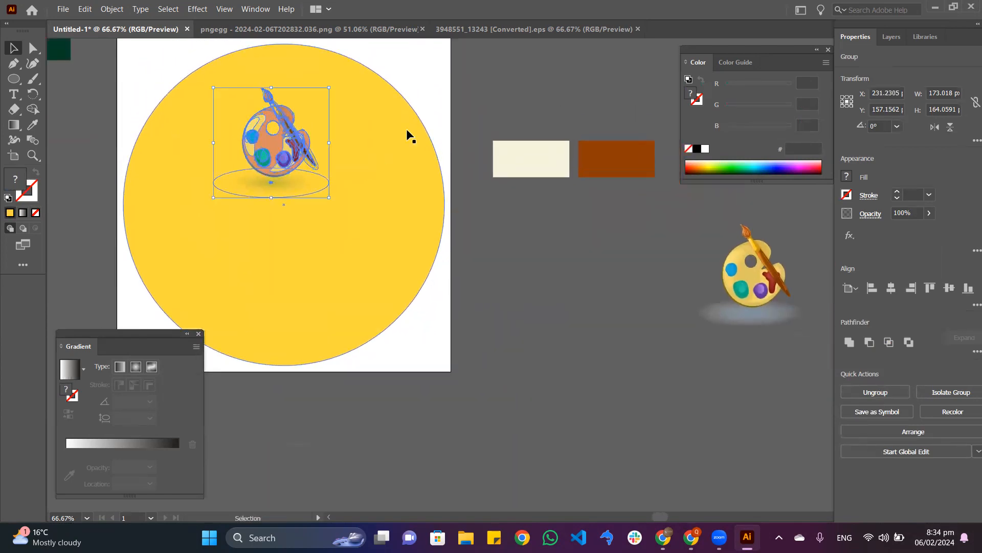
pyautogui.click(510, 78)
pyautogui.moveTo(282, 149)
pyautogui.mouseDown()
pyautogui.moveTo(297, 154)
pyautogui.moveTo(285, 159)
pyautogui.mouseUp()
pyautogui.moveTo(333, 207); pyautogui.dragTo(359, 230)
pyautogui.moveTo(288, 180); pyautogui.dragTo(277, 178)
# Place a line of placeholder text in the yellow circle beneath the palette icon and enlarge it to about 46 pt
pyautogui.click(14, 94)
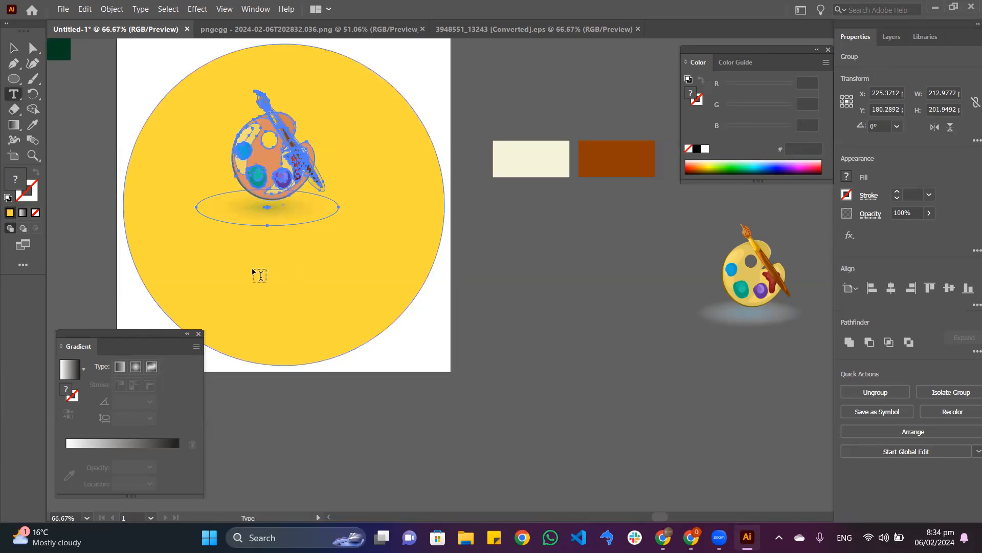
pyautogui.click(241, 253)
pyautogui.click(14, 48)
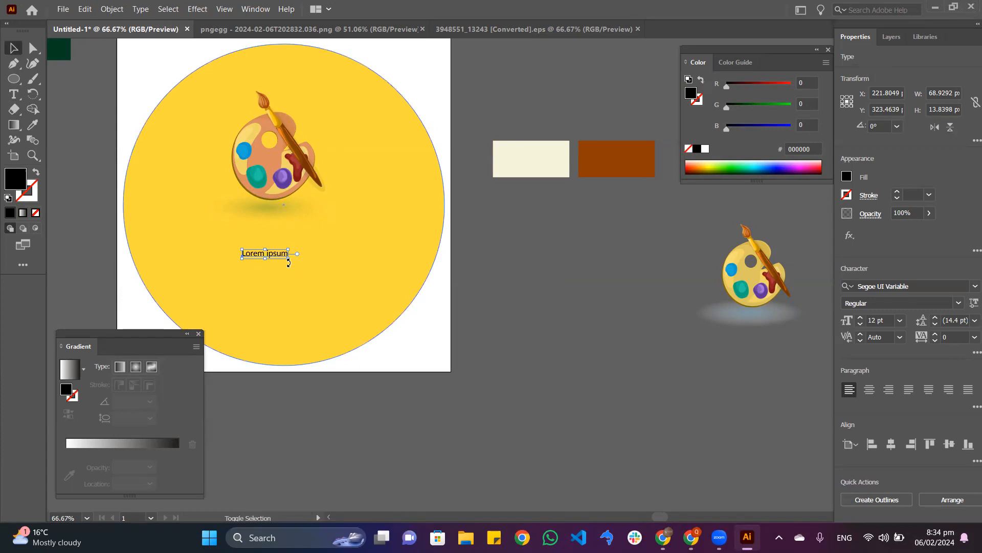
pyautogui.moveTo(288, 258); pyautogui.dragTo(417, 282)
pyautogui.moveTo(342, 264); pyautogui.dragTo(327, 249)
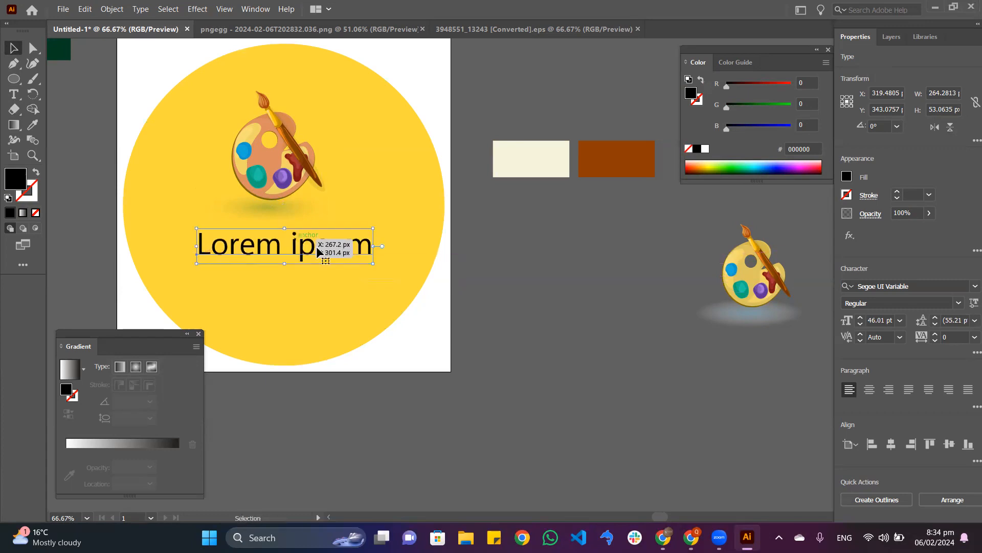
# Replace the placeholder text beneath the palette icon with the designer's name in capitals
pyautogui.doubleClick(315, 250)
pyautogui.hotkey('ctrl', 'a')
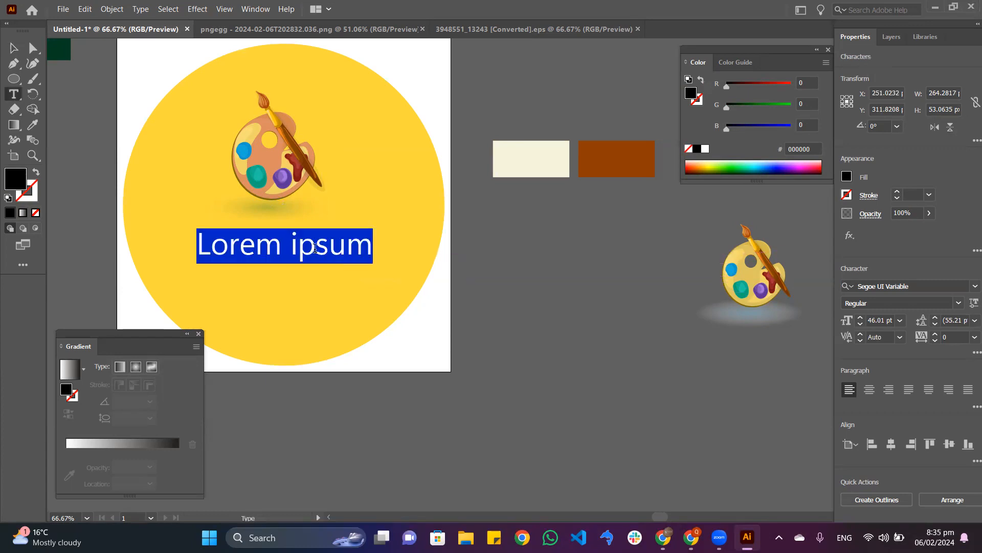
pyautogui.write('QUR')
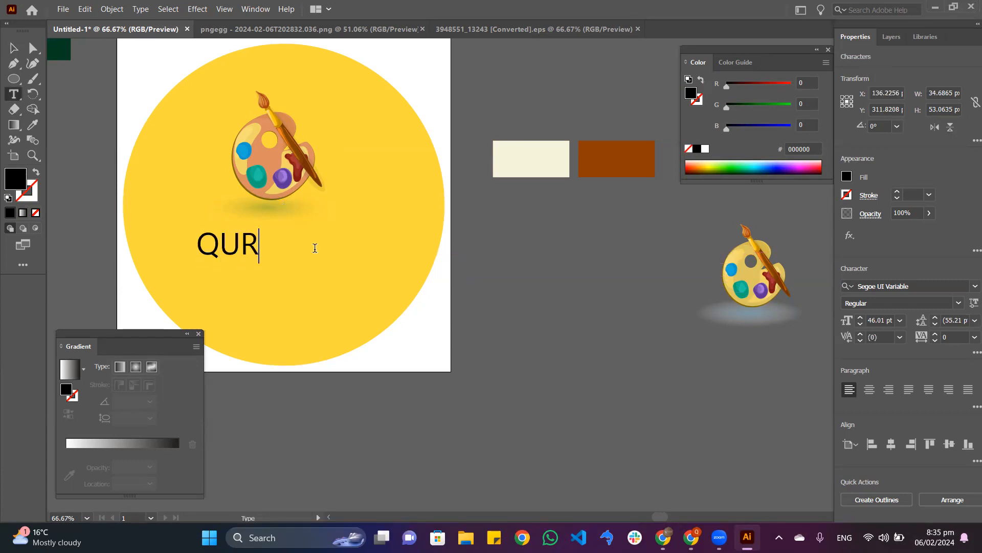
pyautogui.write('ATULAIN')
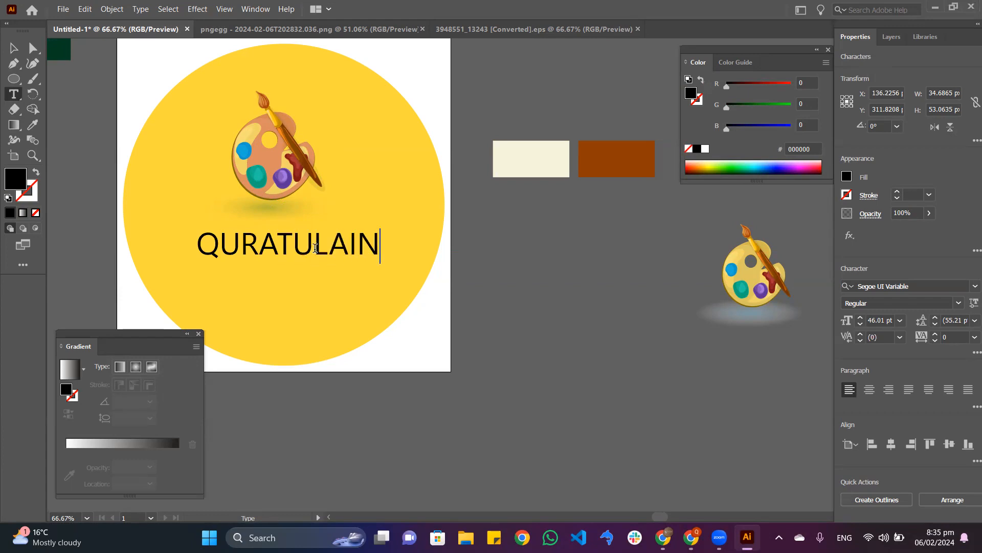
pyautogui.click(14, 48)
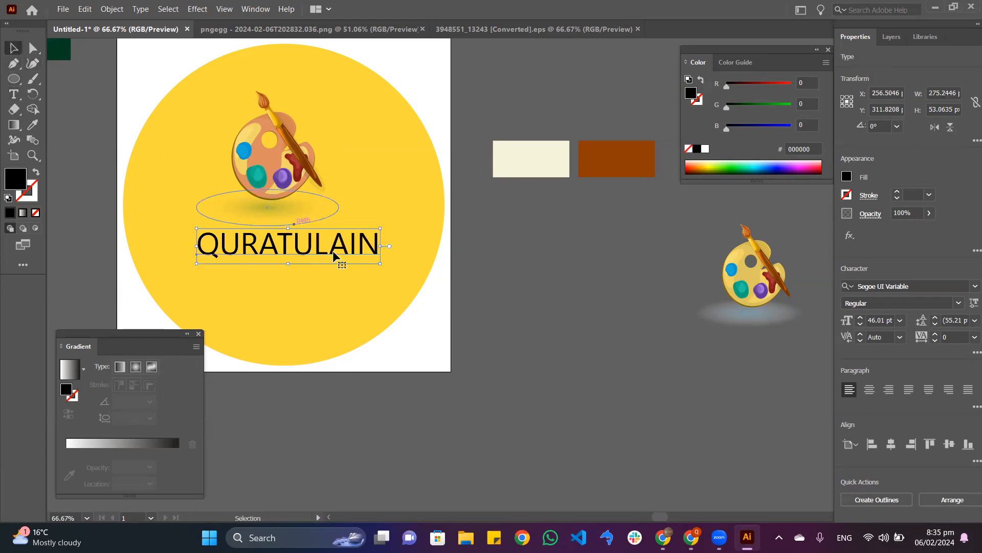
# Duplicate the name line directly below itself and change the copy's text to GRAPHIC DESIGNERS
pyautogui.moveTo(332, 250); pyautogui.dragTo(329, 278)
pyautogui.doubleClick(330, 272)
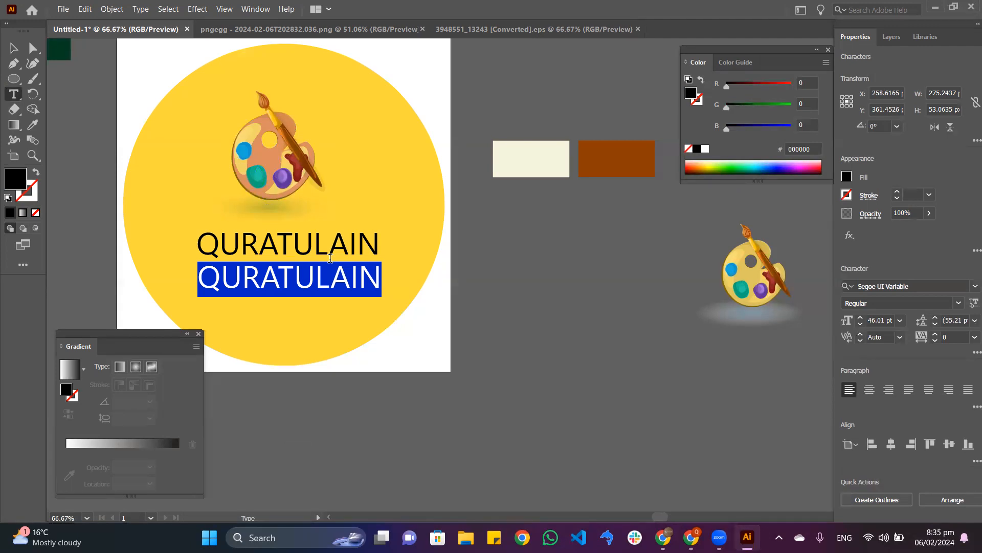
pyautogui.write('GRAP')
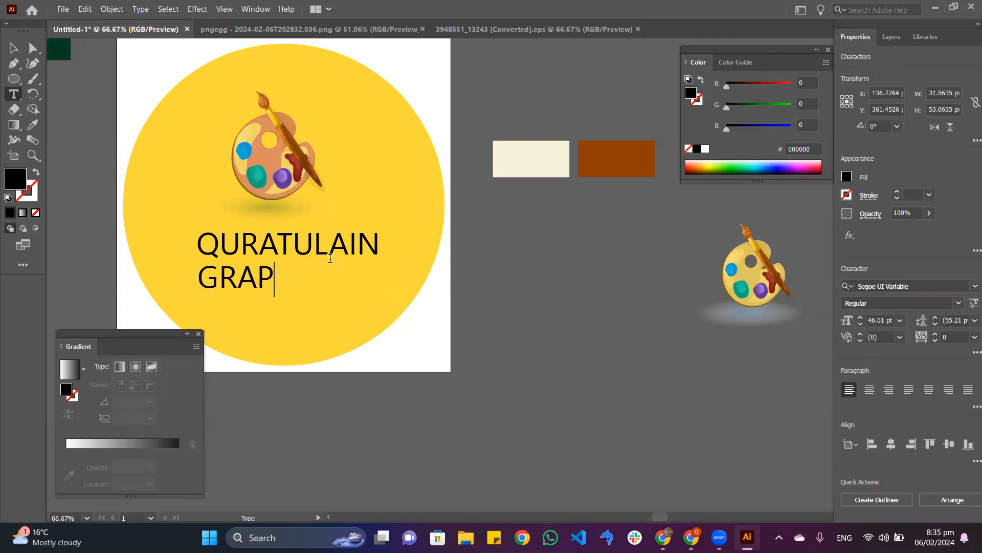
pyautogui.write('HIC D')
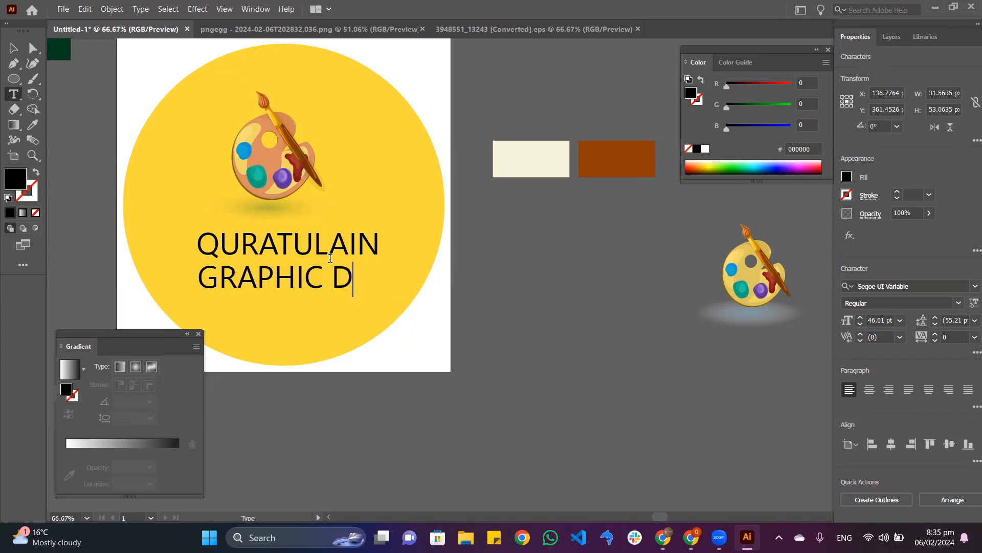
pyautogui.write('ESIGNERS')
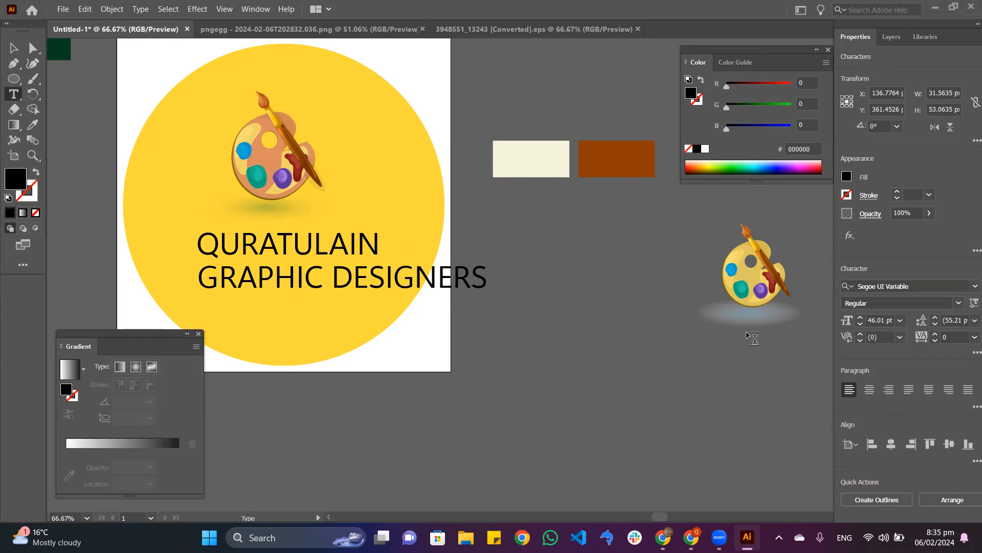
pyautogui.click(18, 46)
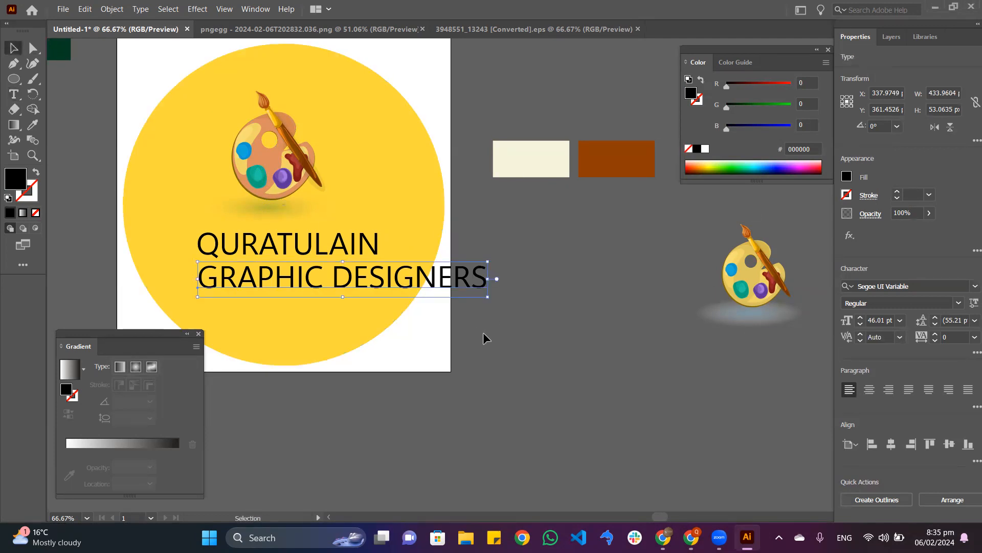
# Shrink GRAPHIC DESIGNERS to about 18 pt beneath the name, and enlarge the name to about 68 pt across the circle
pyautogui.moveTo(489, 300); pyautogui.dragTo(302, 251)
pyautogui.moveTo(377, 258); pyautogui.dragTo(315, 284)
pyautogui.click(326, 246)
pyautogui.moveTo(326, 247); pyautogui.dragTo(310, 250)
pyautogui.moveTo(413, 273); pyautogui.dragTo(424, 276)
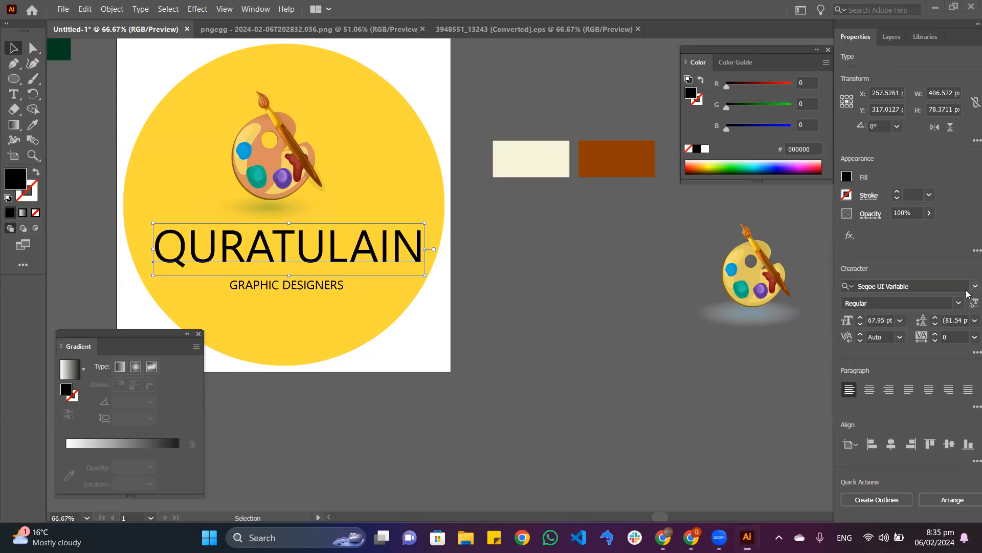
# Set the name line in the Century font and reduce its size to 56 pt so it fits inside the circle
pyautogui.click(975, 286)
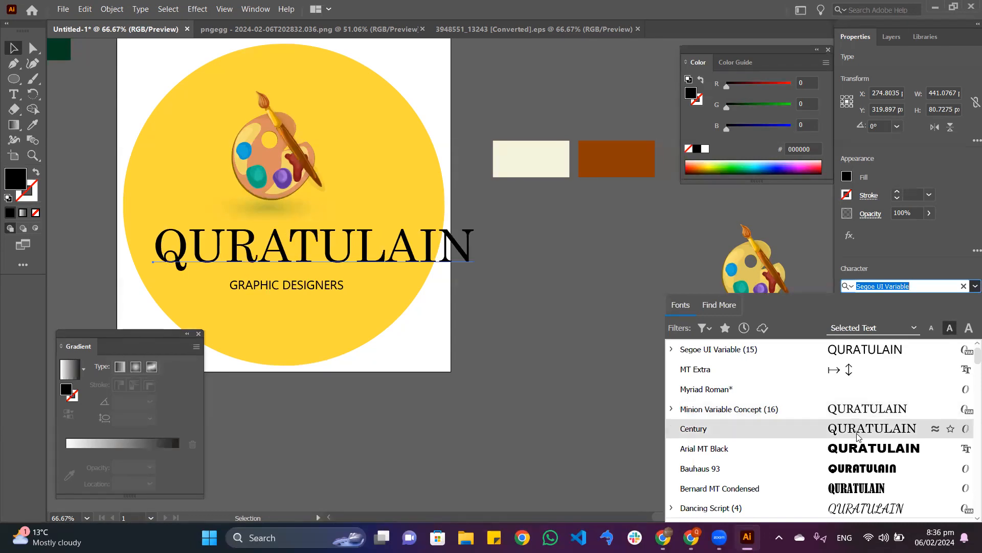
pyautogui.click(858, 435)
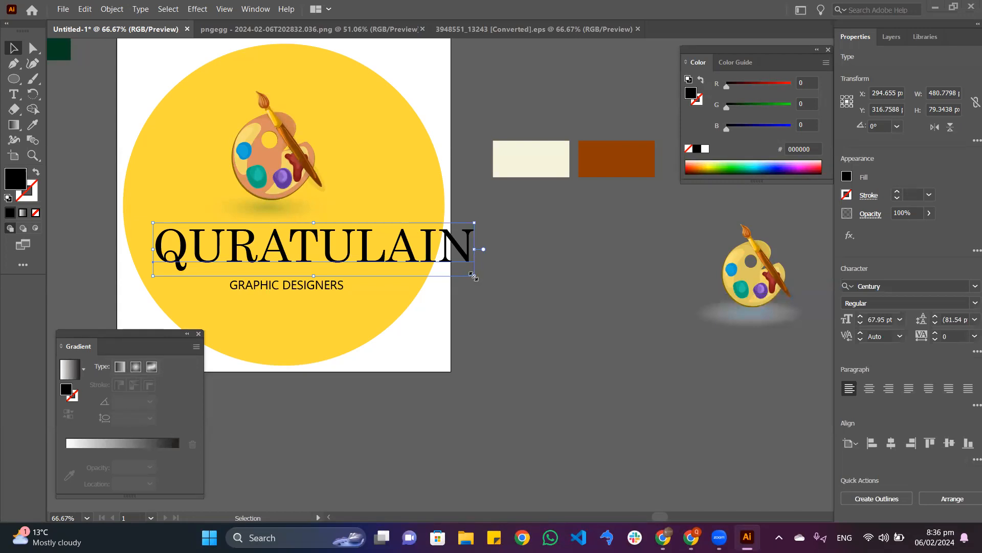
pyautogui.moveTo(474, 276); pyautogui.dragTo(450, 269)
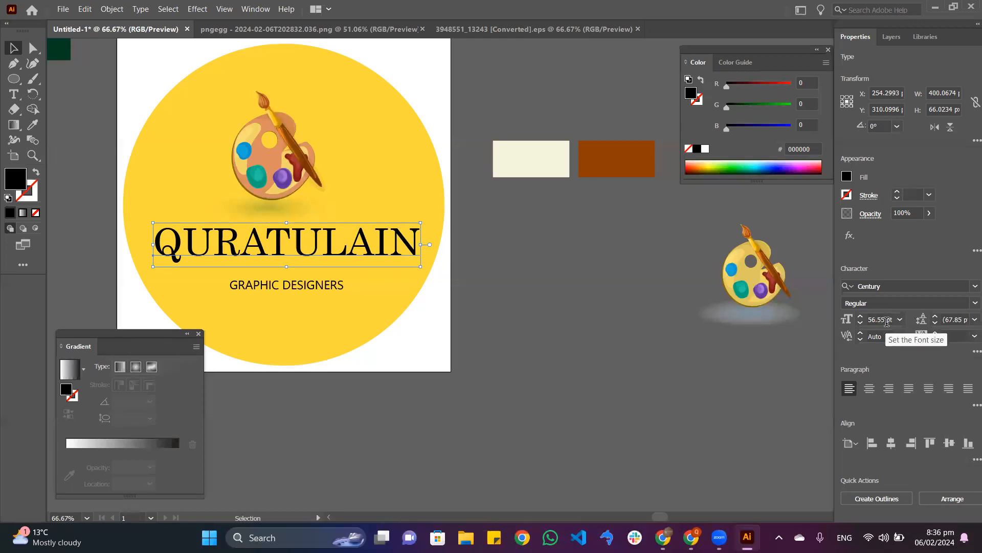
pyautogui.click(861, 323)
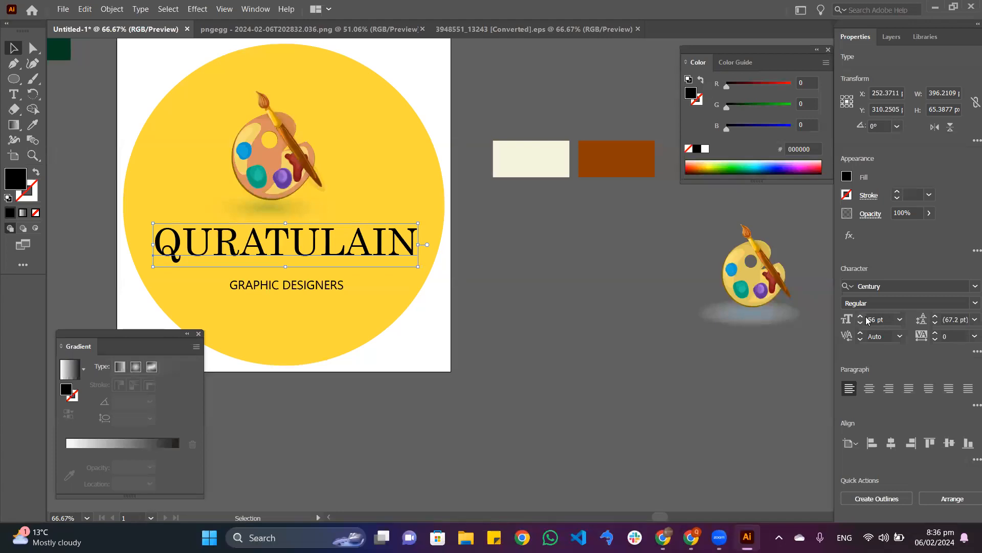
# Set GRAPHIC DESIGNERS in Dancing Script, enlarge it to about 26.3 pt and position it just below the name
pyautogui.click(315, 287)
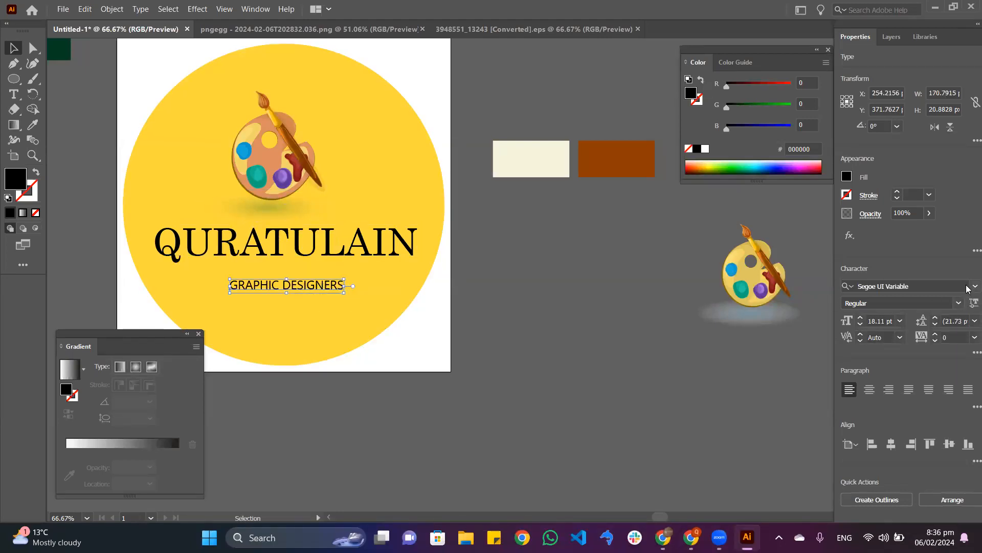
pyautogui.click(968, 289)
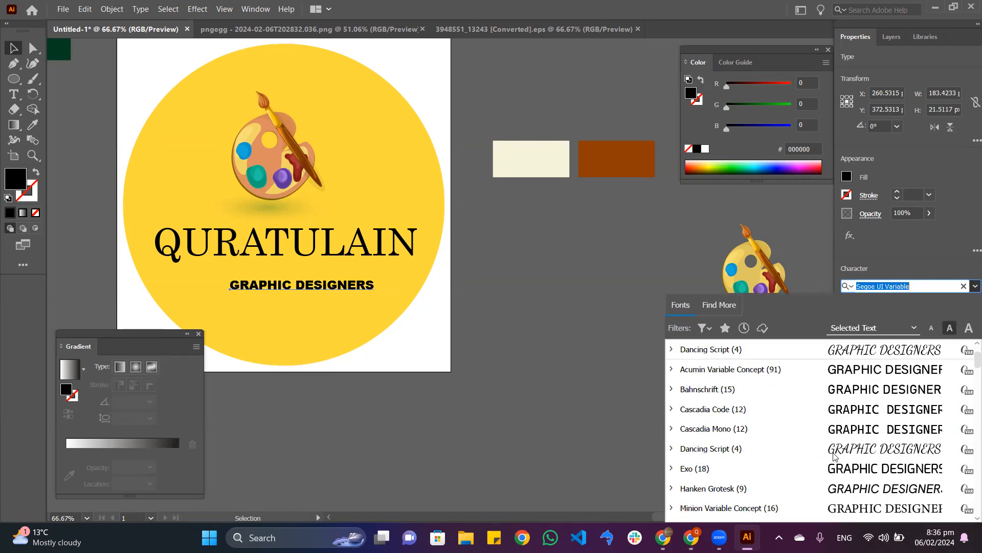
pyautogui.click(824, 449)
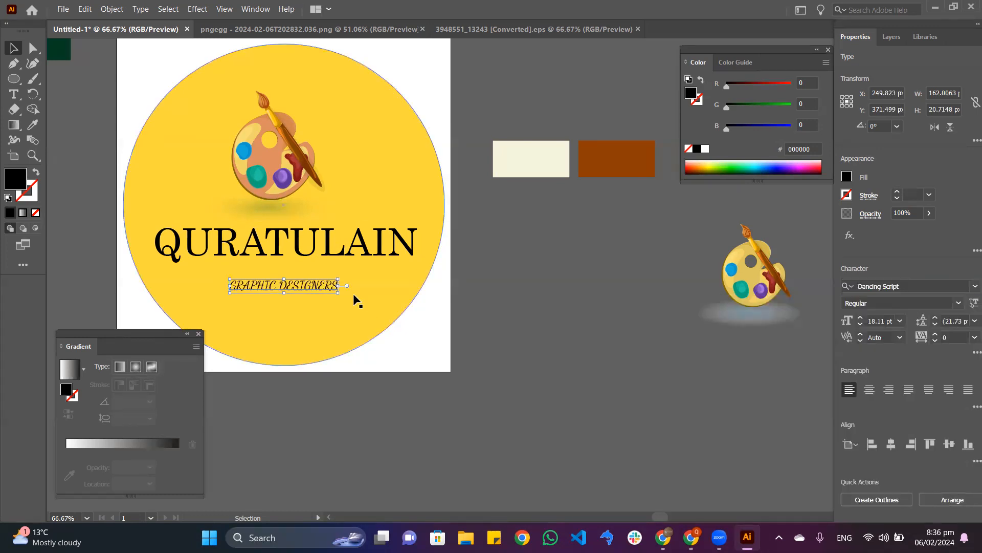
pyautogui.moveTo(334, 292); pyautogui.dragTo(317, 279)
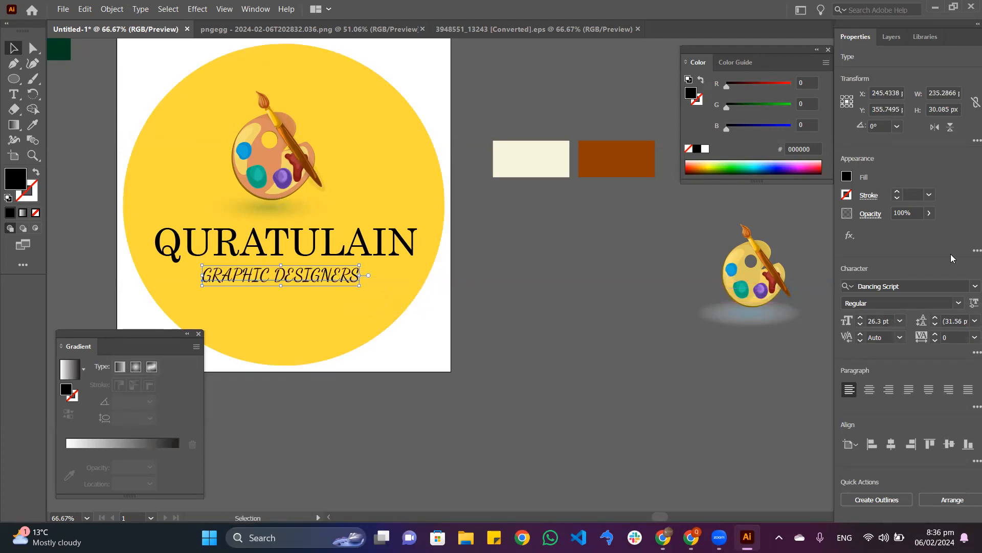
# Lower the opacity of the GRAPHIC DESIGNERS line to 63% and deselect it
pyautogui.click(848, 177)
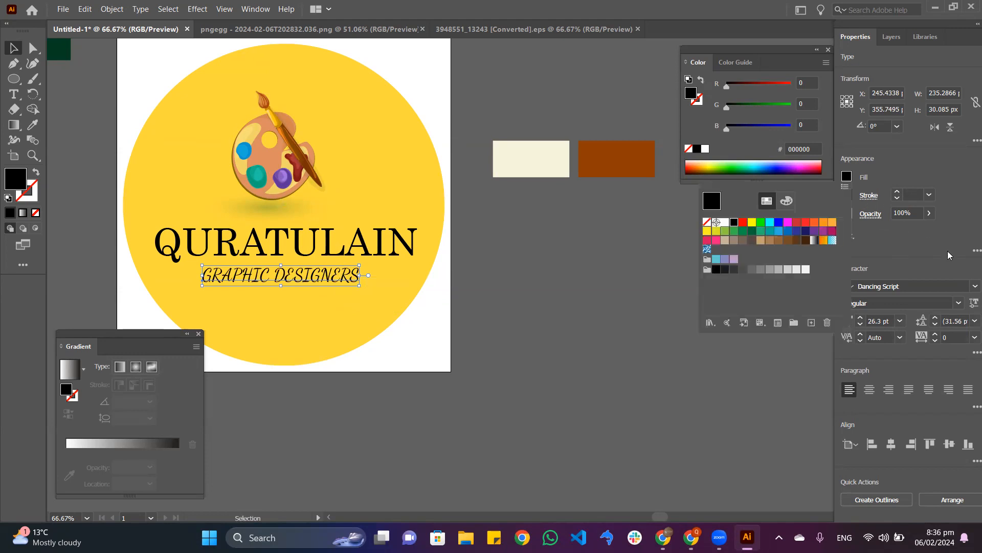
pyautogui.click(903, 214)
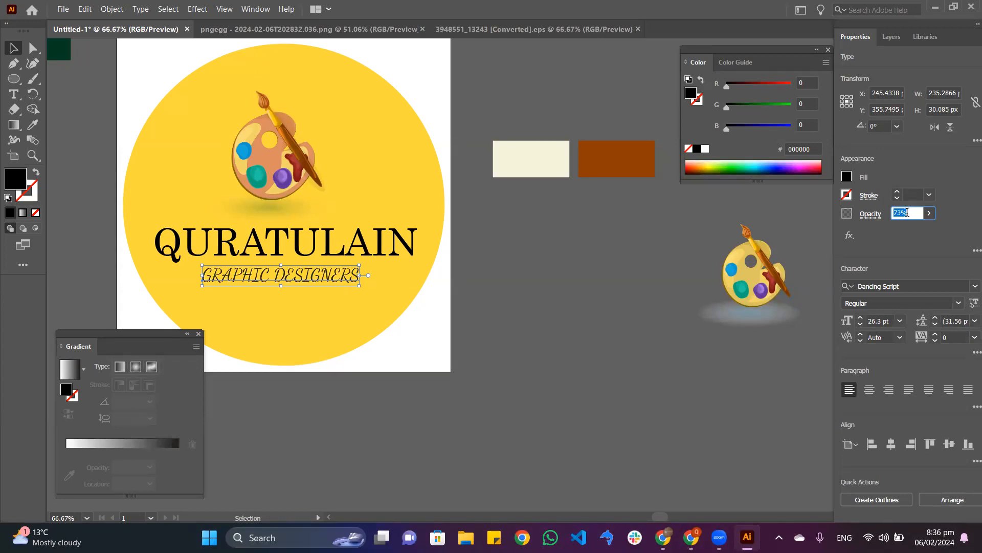
pyautogui.click(520, 214)
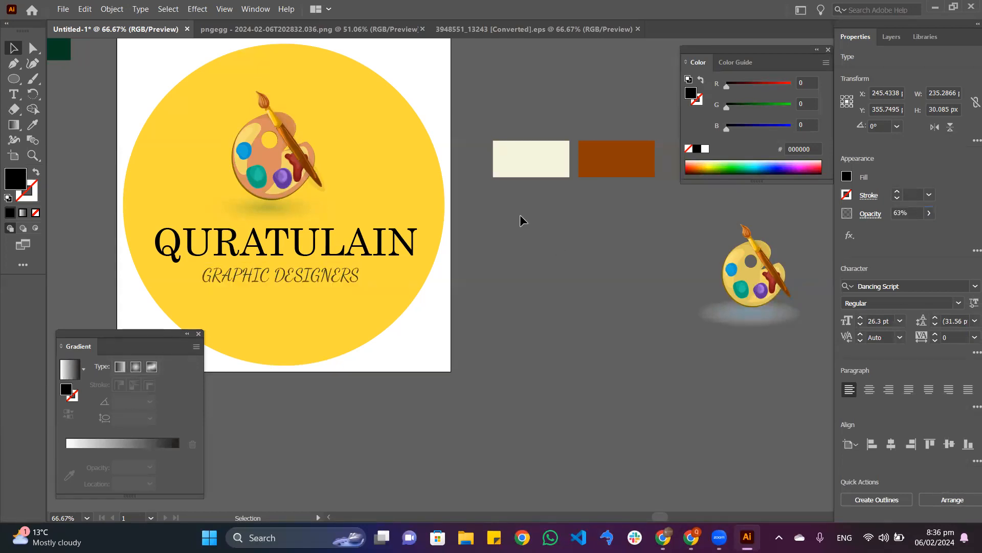
# Reduce the GRAPHIC DESIGNERS line to about 179 px wide and centre it horizontally on the artboard beneath the name
pyautogui.click(276, 288)
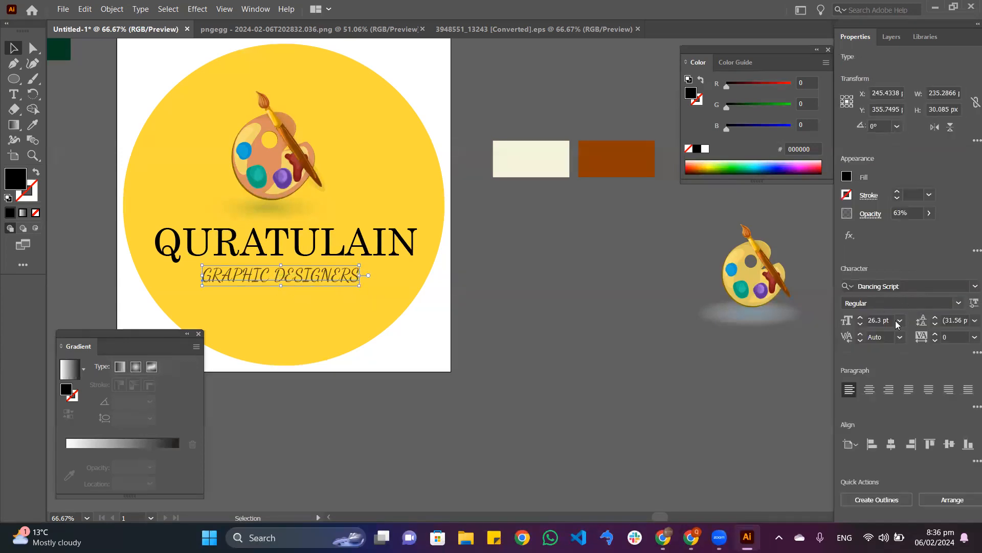
pyautogui.click(860, 324)
pyautogui.click(860, 324)
pyautogui.click(860, 324)
pyautogui.click(860, 324)
pyautogui.moveTo(286, 279); pyautogui.dragTo(306, 269)
pyautogui.scroll(1, 461, 297)
pyautogui.click(516, 282)
pyautogui.moveTo(300, 299); pyautogui.dragTo(302, 297)
pyautogui.click(891, 444)
# Centre the name line and the orange palette icon horizontally on the artboard, then deselect everything
pyautogui.click(348, 277)
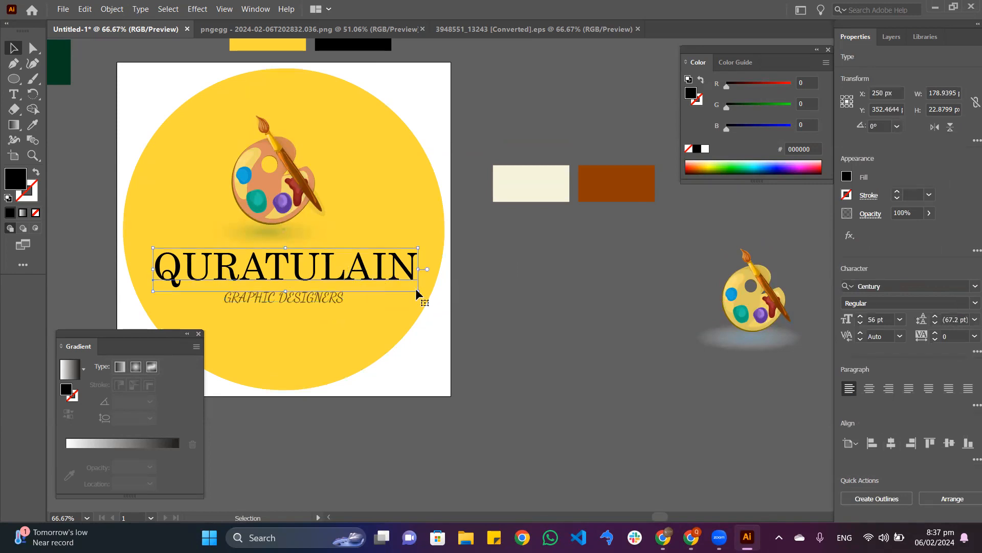
pyautogui.click(891, 443)
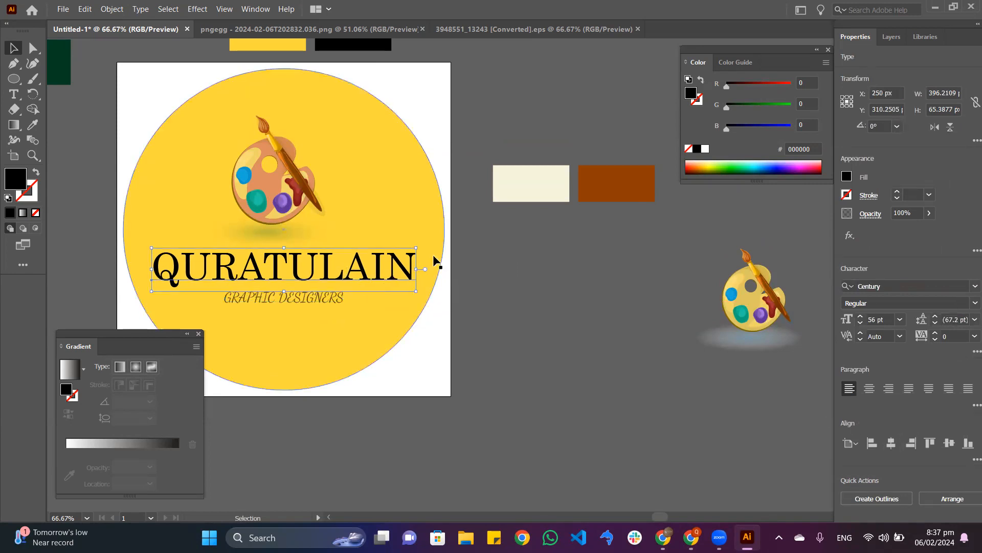
pyautogui.click(281, 211)
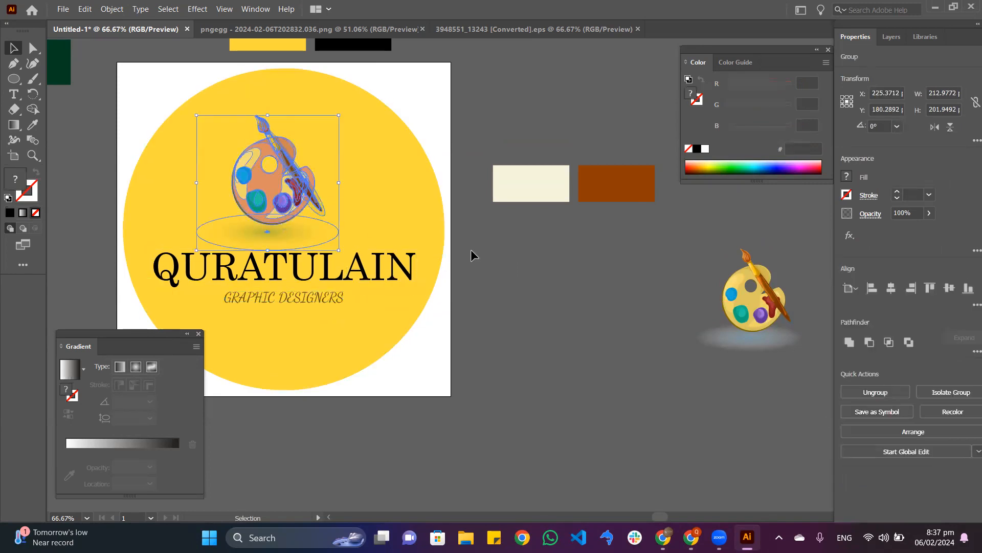
pyautogui.click(891, 288)
pyautogui.click(422, 198)
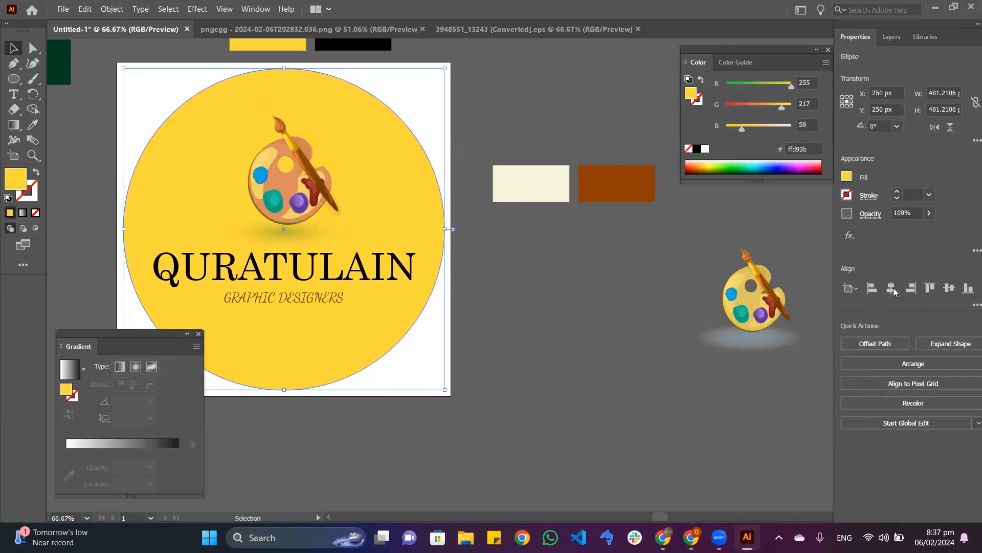
pyautogui.click(535, 260)
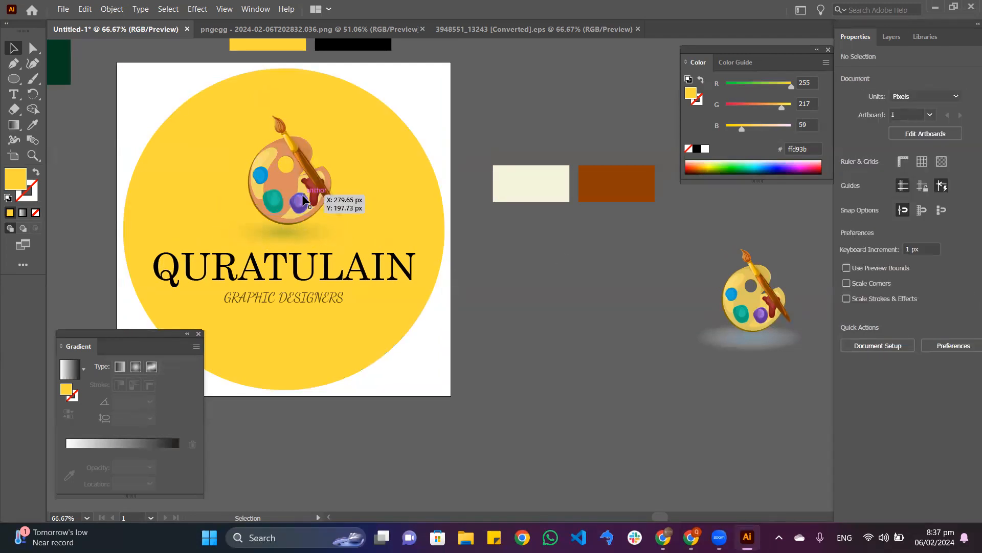
# Enlarge the orange palette icon to about 274 × 259 px above the name and centre it horizontally on the artboard
pyautogui.click(302, 232)
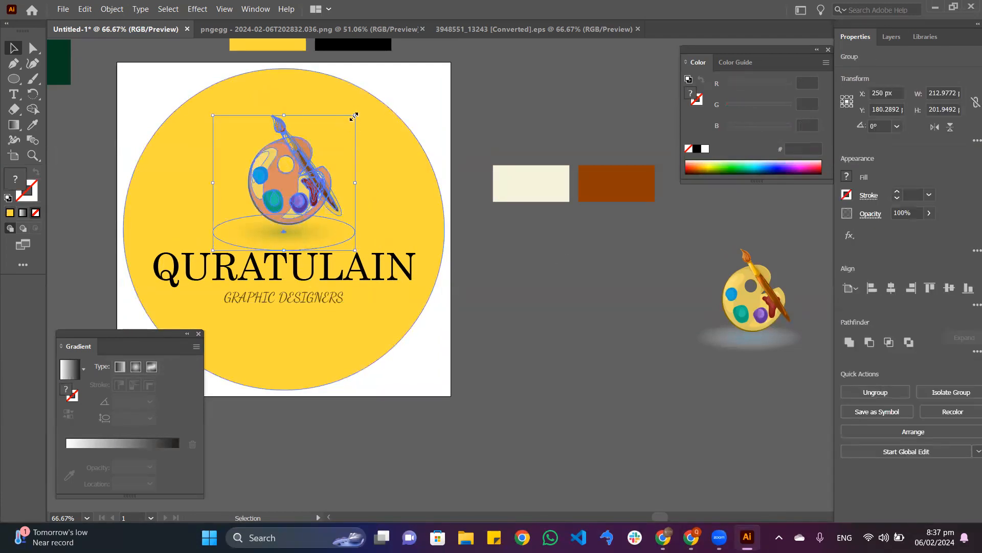
pyautogui.moveTo(356, 114); pyautogui.dragTo(395, 77)
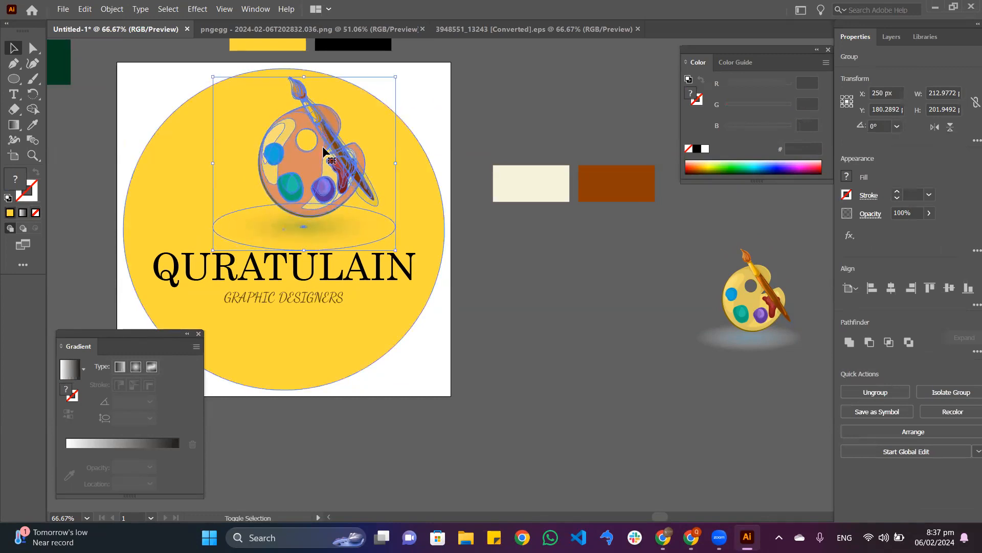
pyautogui.moveTo(316, 182); pyautogui.dragTo(294, 187)
pyautogui.click(891, 288)
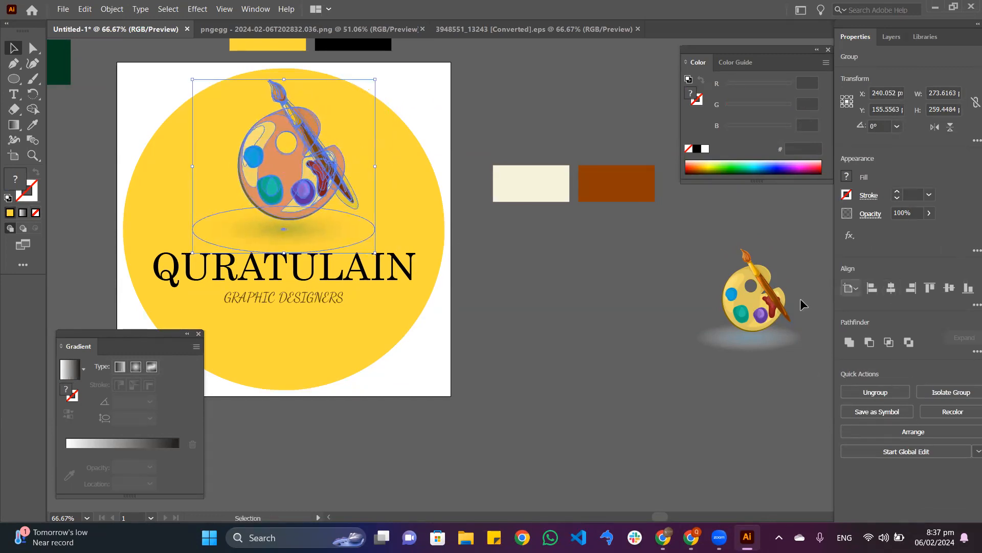
pyautogui.click(486, 302)
# Nudge the GRAPHIC DESIGNERS line straight down to open a gap beneath the name
pyautogui.click(219, 270)
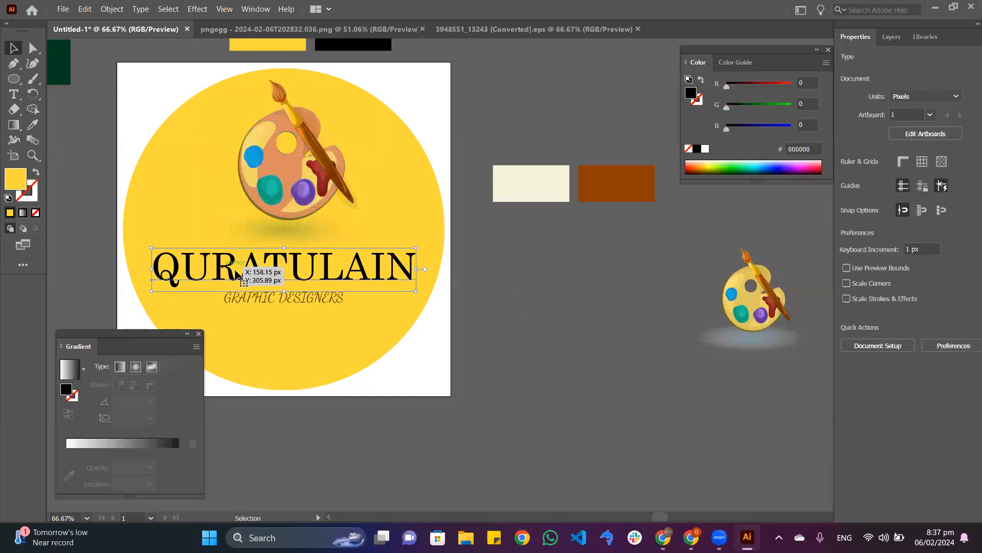
pyautogui.click(296, 299)
pyautogui.press('Down')
pyautogui.press('Down')
pyautogui.press('Down')
pyautogui.press('Down')
pyautogui.press('Down')
pyautogui.press('Down')
pyautogui.press('Down')
pyautogui.press('Down')
pyautogui.press('Down')
pyautogui.press('Down')
pyautogui.press('Down')
pyautogui.press('Down')
pyautogui.press('Down')
pyautogui.press('Down')
pyautogui.press('Down')
pyautogui.press('Down')
pyautogui.press('Down')
pyautogui.press('Down')
# Nudge the name line straight down to a vertical position of about 319 px, between the icon and GRAPHIC DESIGNERS
pyautogui.click(302, 275)
pyautogui.press('Down')
pyautogui.press('Down')
pyautogui.press('Down')
pyautogui.press('Down')
pyautogui.press('Down')
pyautogui.press('Down')
pyautogui.press('Down')
pyautogui.press('Down')
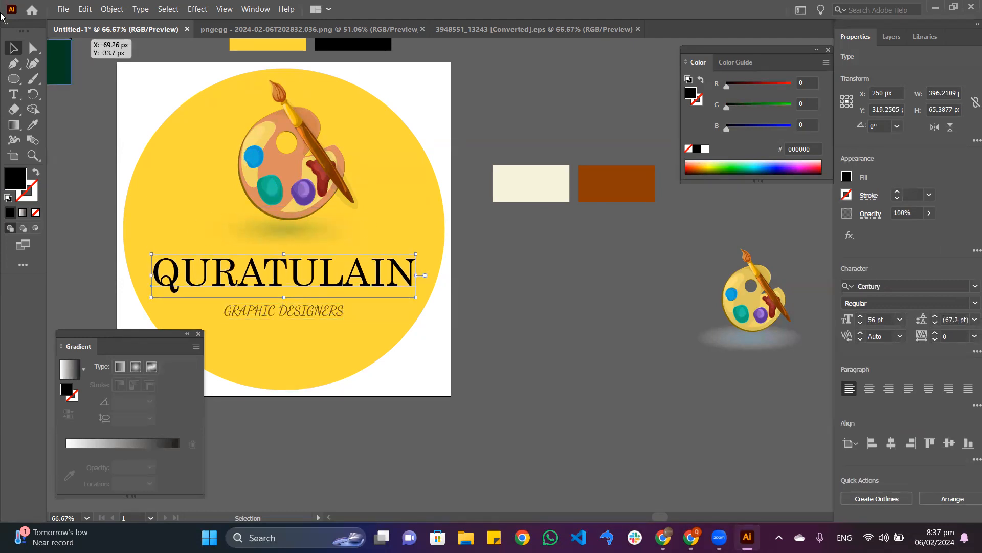
# Draw a horizontal line about 392 px long between the name and GRAPHIC DESIGNERS and give it a 1 pt black stroke
pyautogui.click(19, 79)
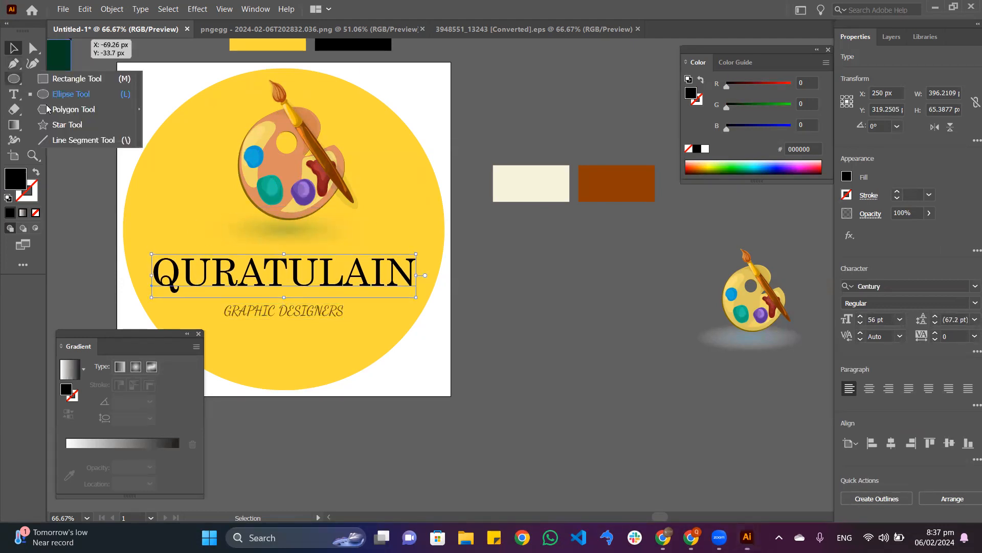
pyautogui.click(76, 138)
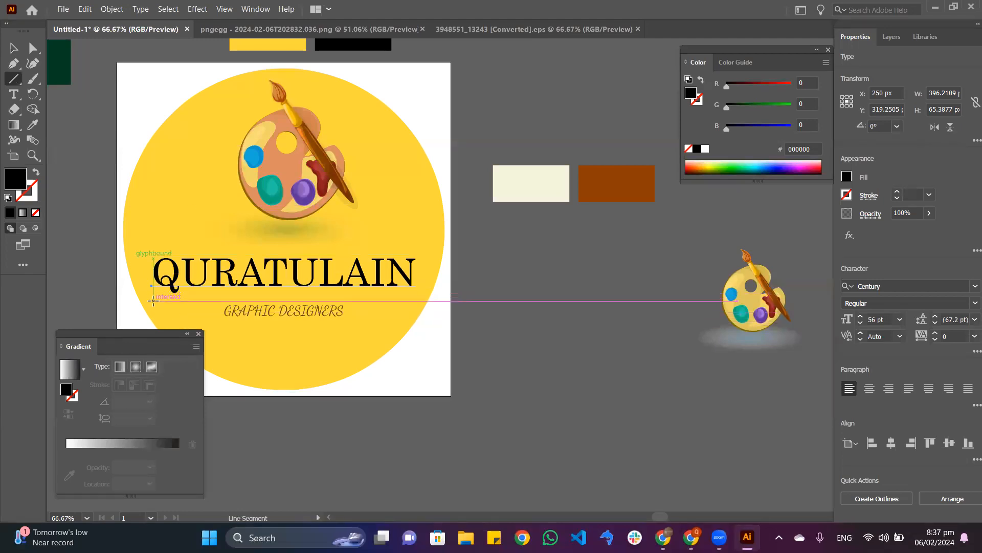
pyautogui.moveTo(153, 301); pyautogui.dragTo(422, 295)
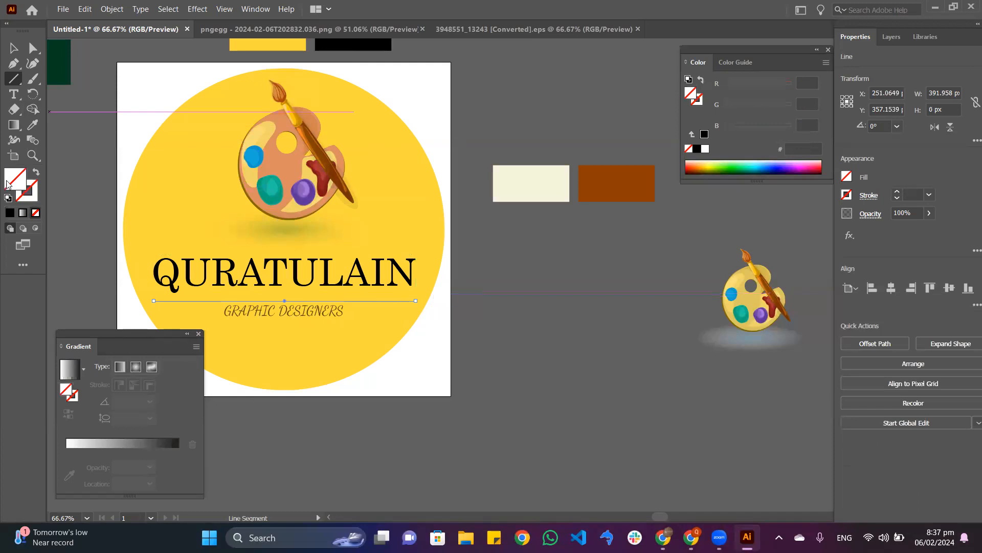
pyautogui.click(33, 196)
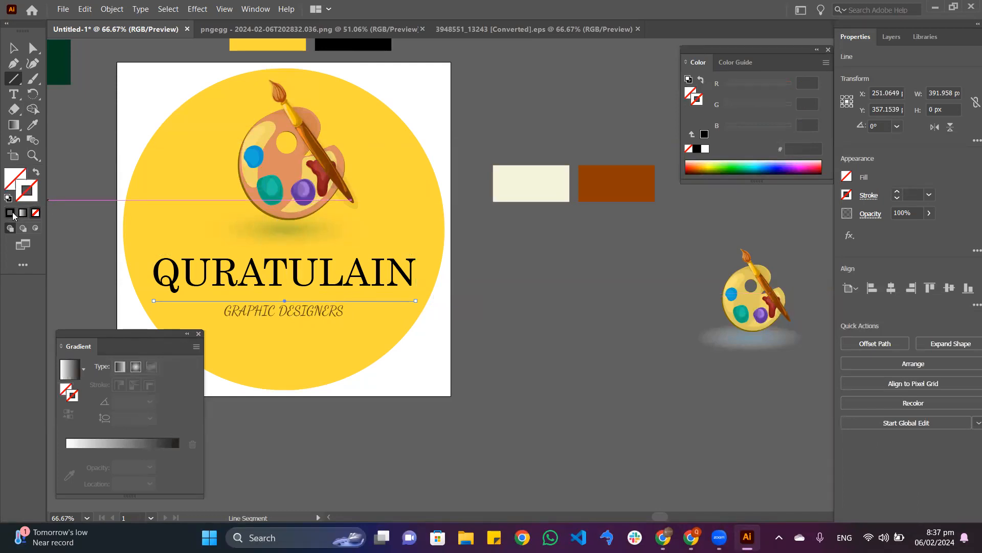
pyautogui.click(12, 214)
pyautogui.click(12, 48)
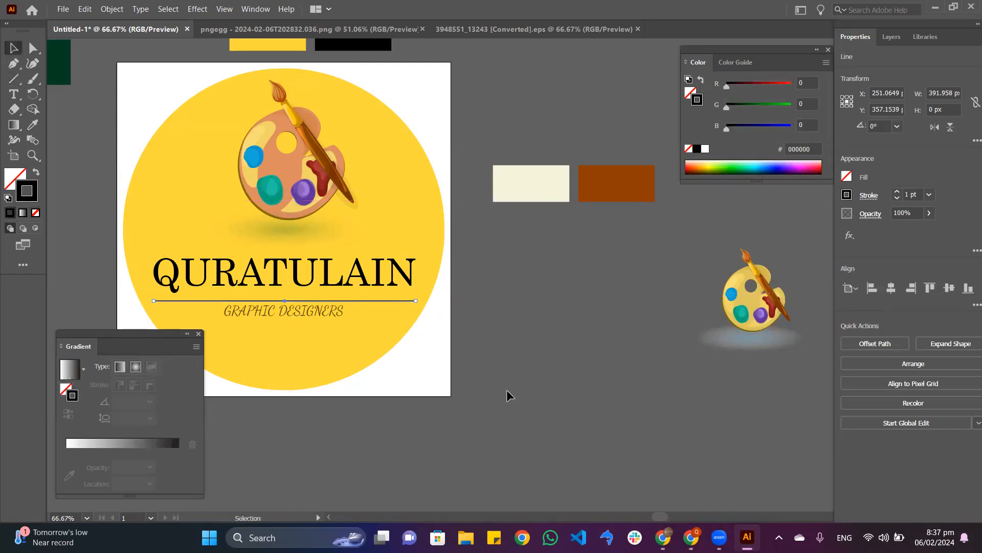
# Nudge the divider line straight up to a vertical position of about 348 px, closer to the name
pyautogui.press('Up')
pyautogui.press('Up')
pyautogui.press('Up')
pyautogui.press('Up')
pyautogui.press('Up')
pyautogui.press('Up')
pyautogui.press('Up')
pyautogui.press('Up')
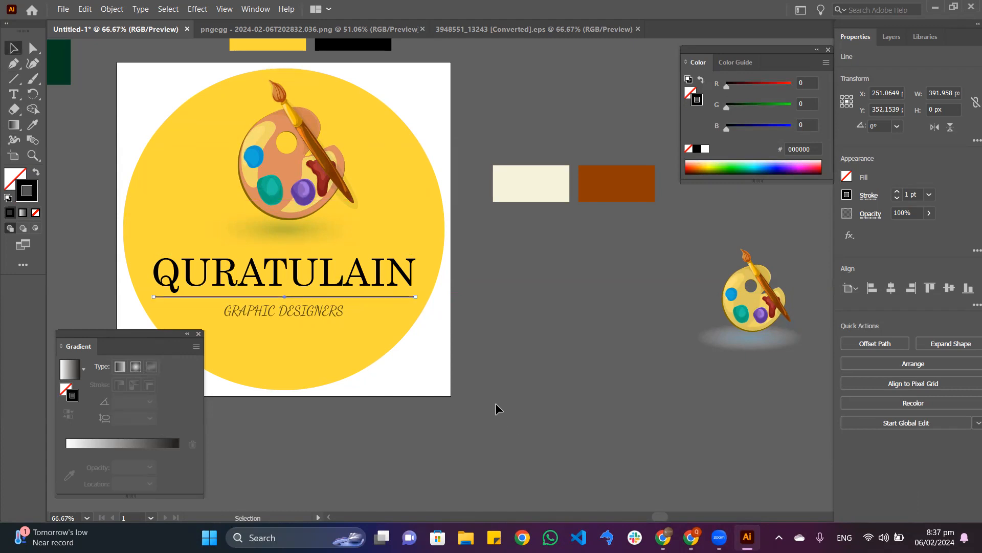
pyautogui.press('Up')
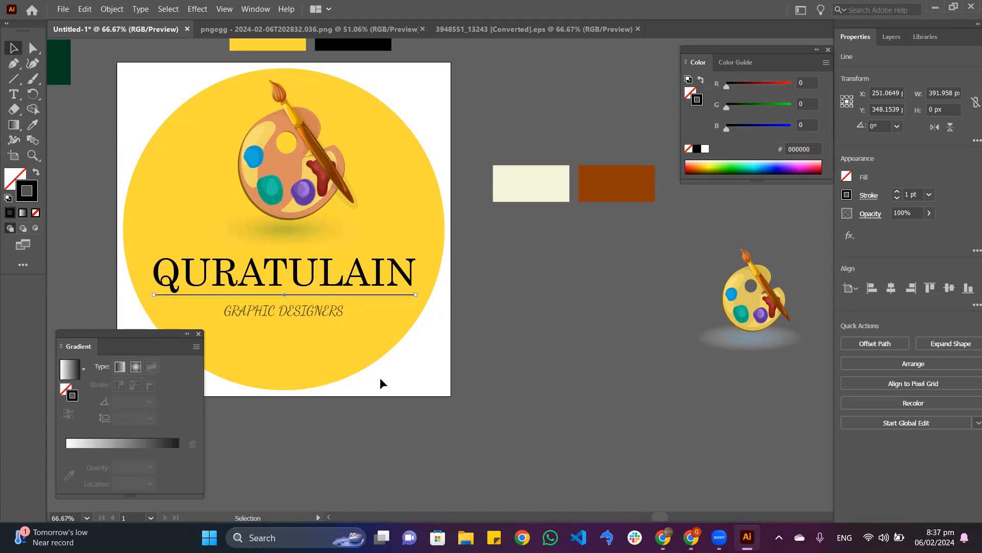
# Nudge the GRAPHIC DESIGNERS line straight up towards the divider line and deselect it
pyautogui.click(306, 309)
pyautogui.press('Up')
pyautogui.press('Up')
pyautogui.press('Up')
pyautogui.press('Up')
pyautogui.press('Up')
pyautogui.press('Up')
pyautogui.press('Up')
pyautogui.press('Up')
pyautogui.press('Up')
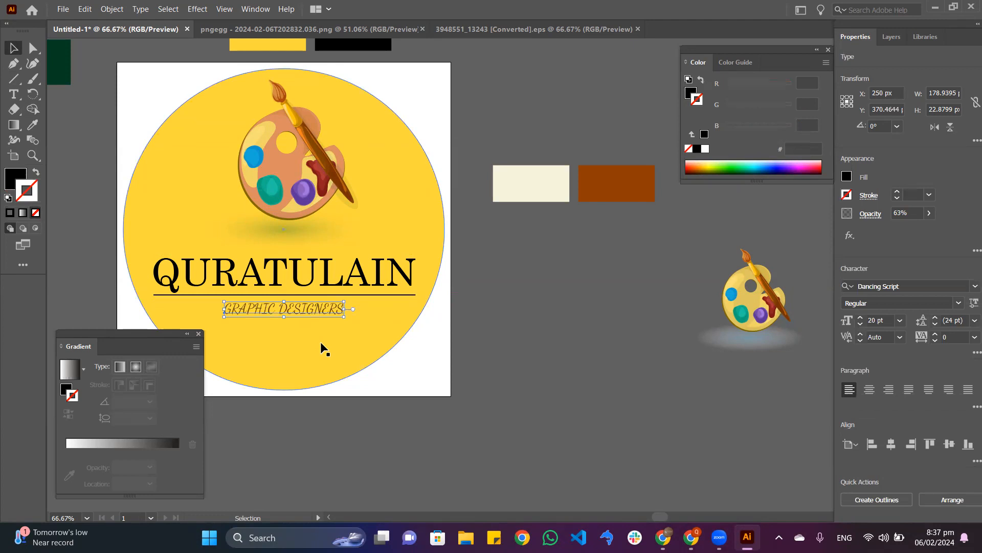
pyautogui.click(542, 229)
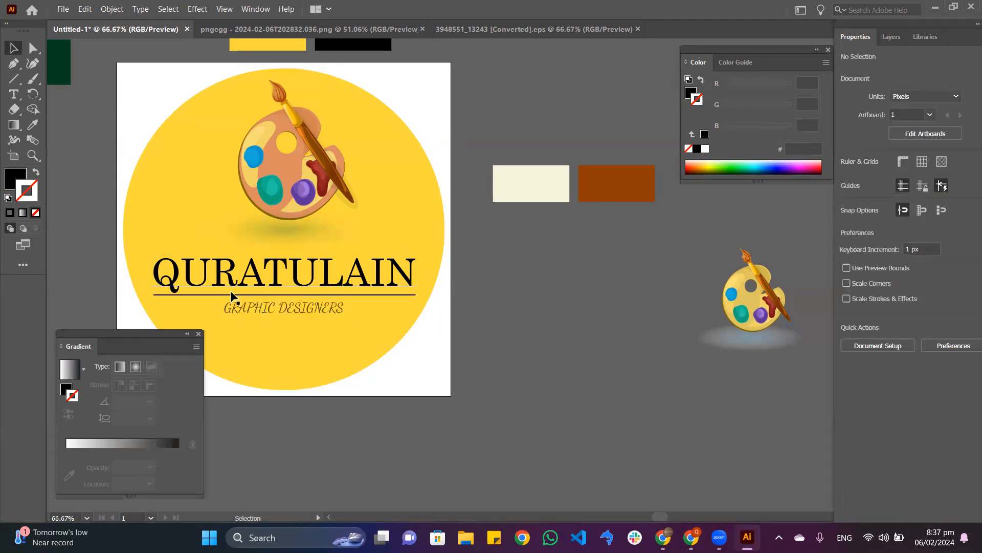
# Shorten the divider line at both ends to about 376 px and centre it horizontally on the artboard
pyautogui.click(156, 294)
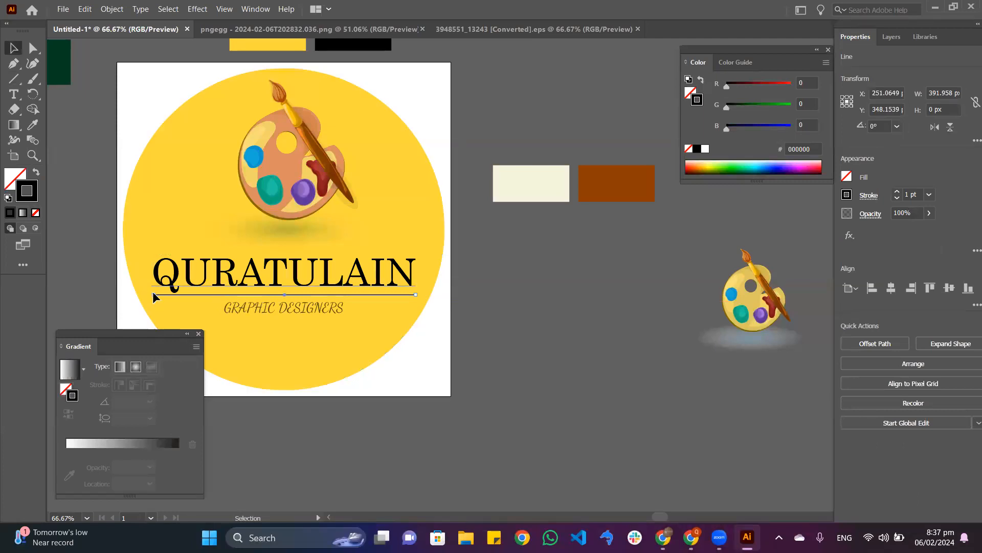
pyautogui.moveTo(152, 294)
pyautogui.mouseDown()
pyautogui.moveTo(189, 294)
pyautogui.moveTo(159, 295)
pyautogui.mouseUp()
pyautogui.moveTo(415, 294); pyautogui.dragTo(409, 294)
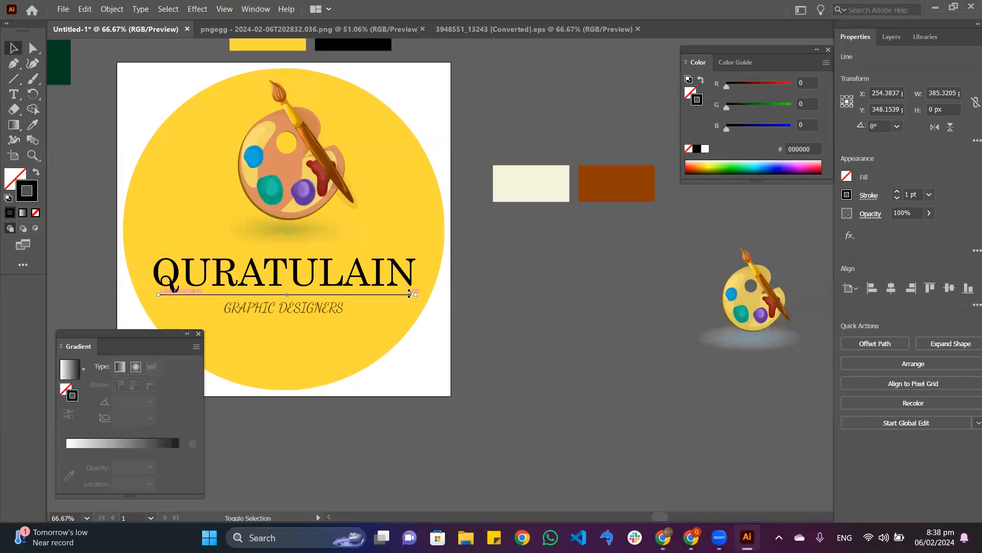
pyautogui.click(531, 309)
pyautogui.click(363, 291)
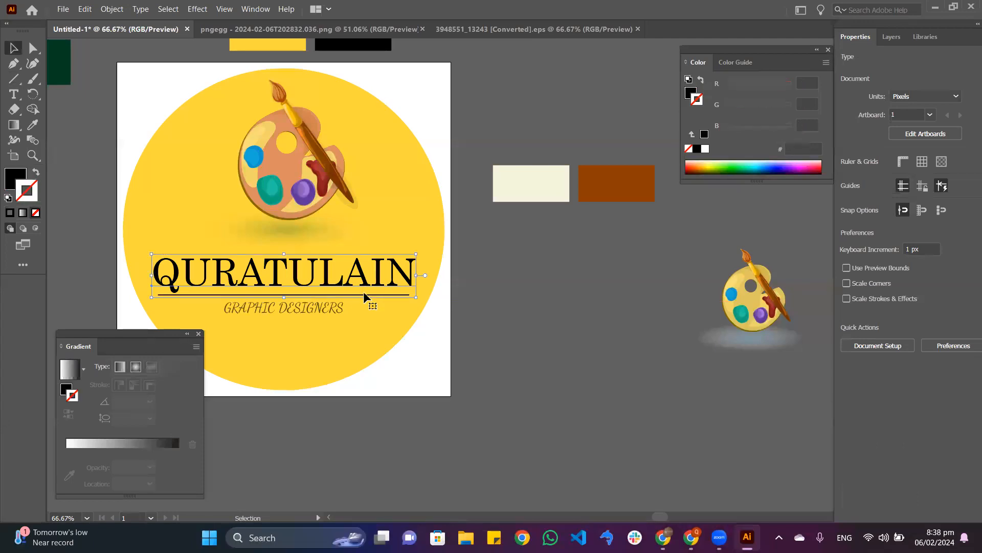
pyautogui.click(367, 294)
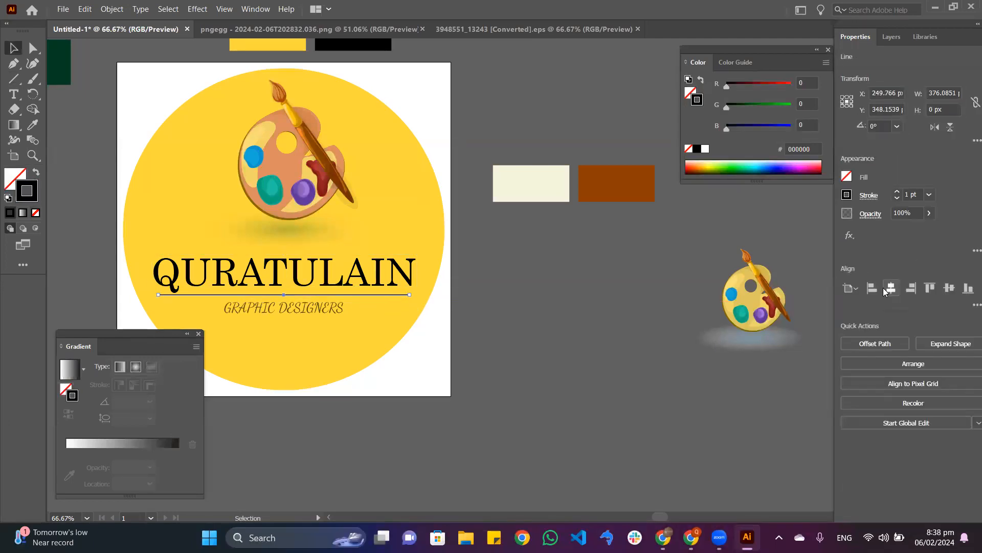
pyautogui.click(504, 232)
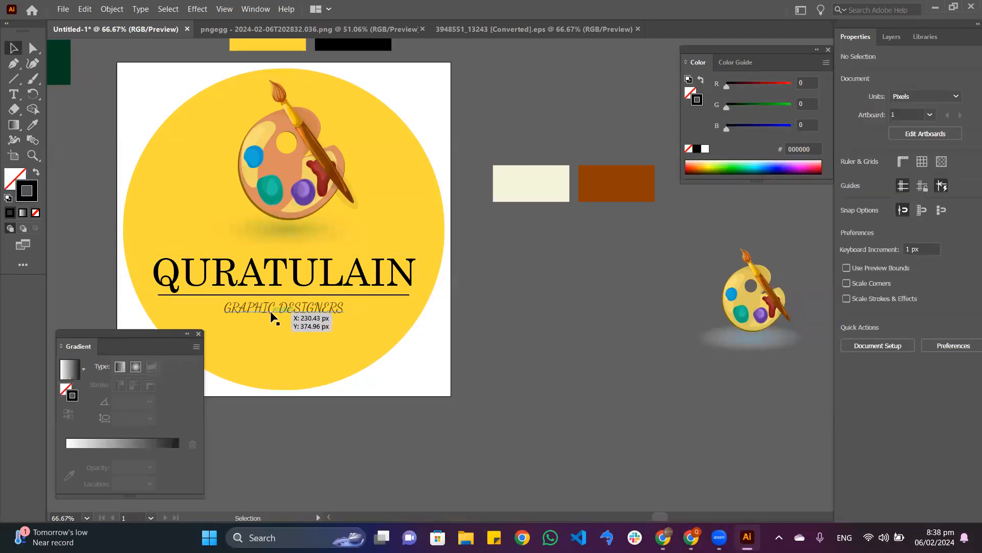
# Delete the cream and brown swatches, the spare palette icon, and the pink and dark green swatches beside the artboard
pyautogui.scroll(-4, 373, 384)
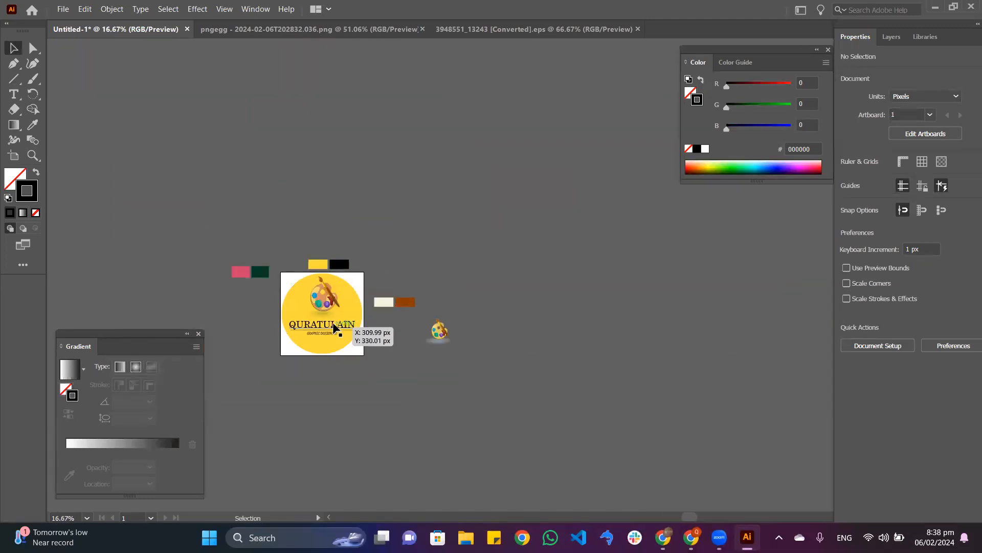
pyautogui.moveTo(408, 342); pyautogui.dragTo(386, 281)
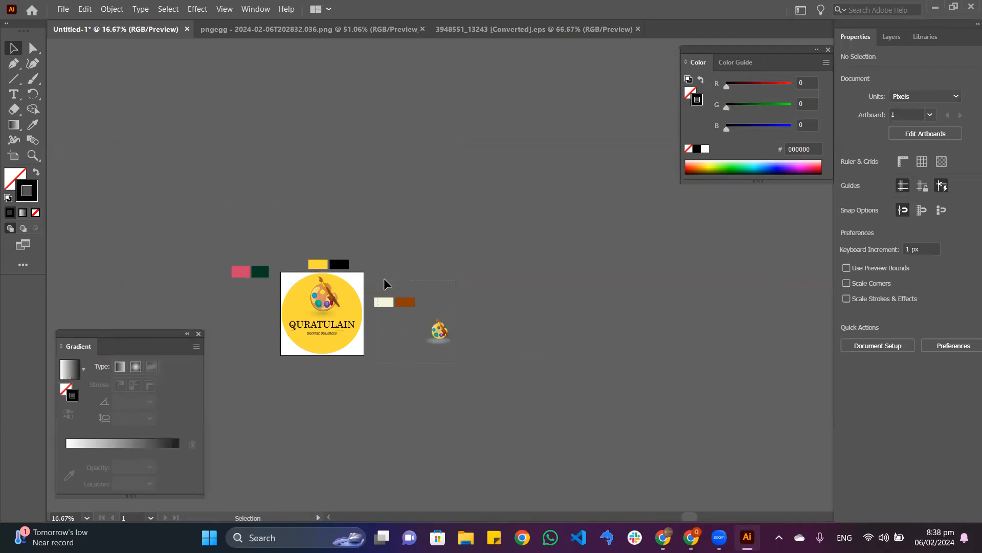
pyautogui.press('Delete')
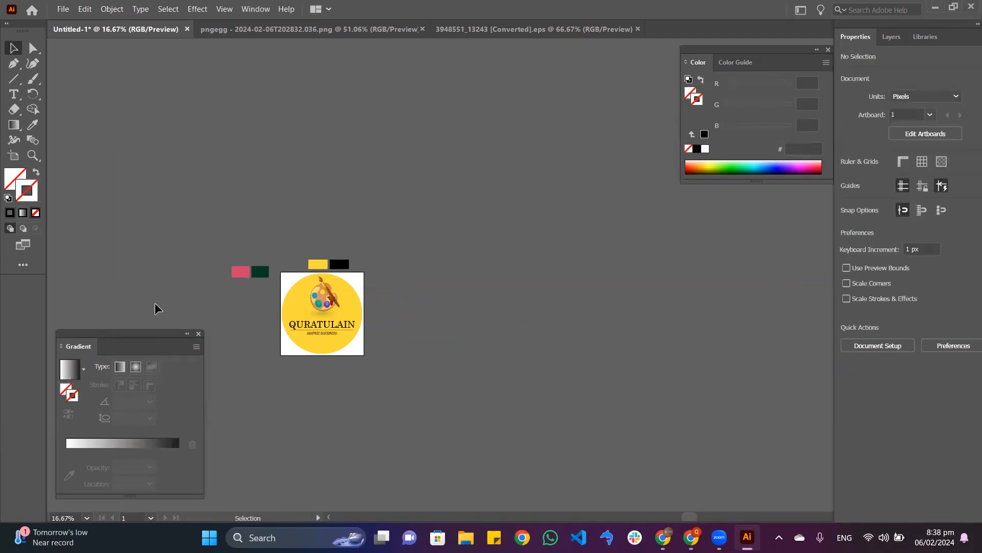
pyautogui.moveTo(223, 267); pyautogui.dragTo(268, 289)
pyautogui.press('Delete')
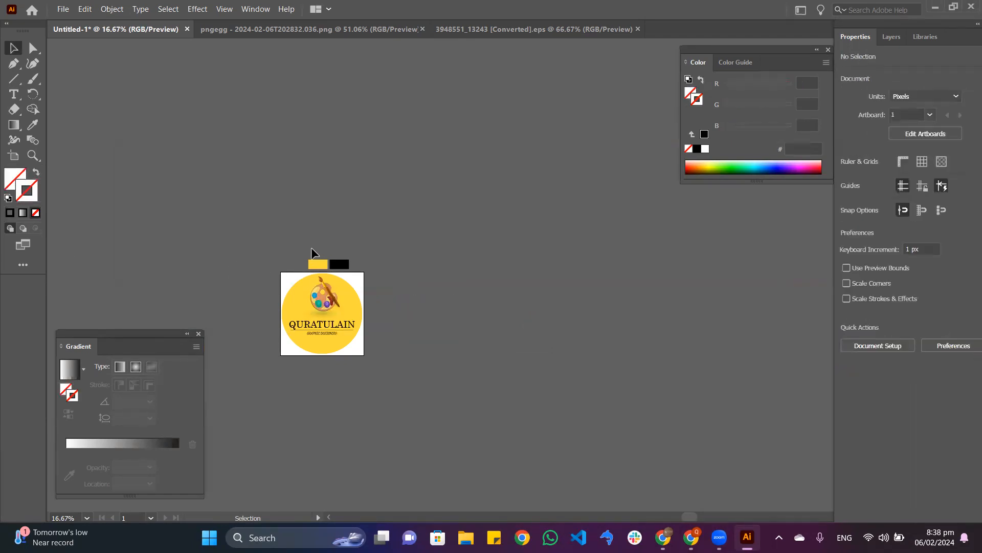
# Move the yellow and black swatches from above the artboard to the empty area on its left side
pyautogui.moveTo(355, 265); pyautogui.dragTo(249, 285)
pyautogui.scroll(4, 302, 331)
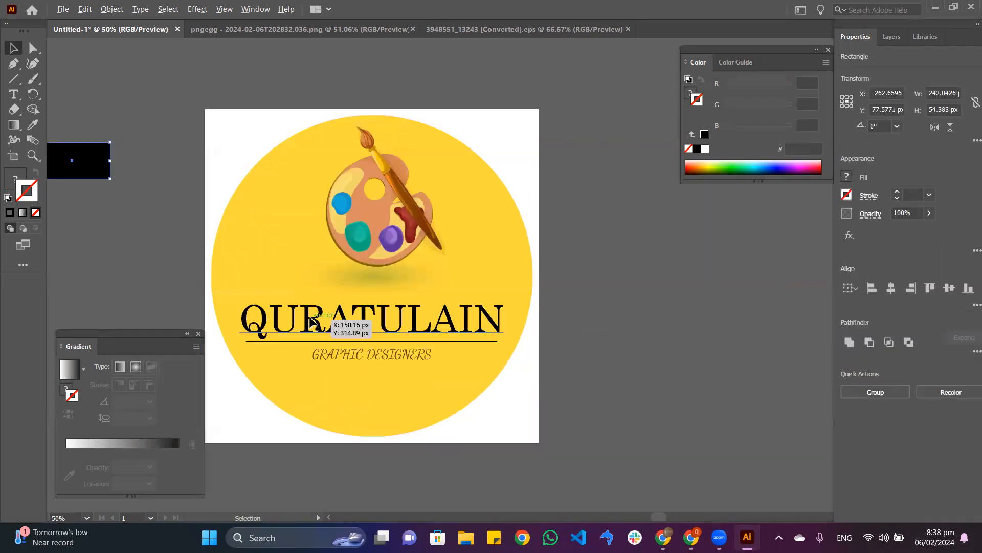
pyautogui.moveTo(228, 209); pyautogui.dragTo(293, 143)
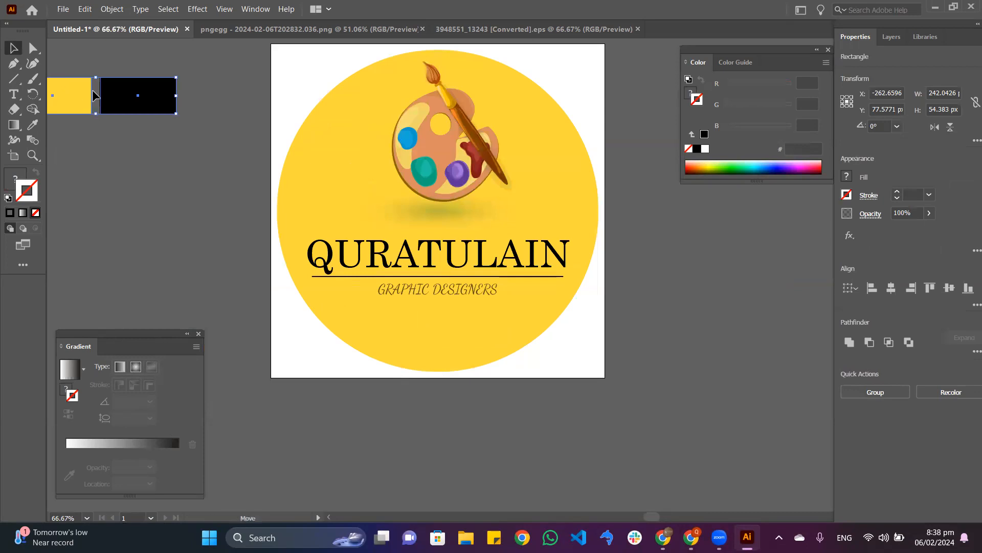
pyautogui.moveTo(95, 95); pyautogui.dragTo(150, 96)
pyautogui.moveTo(391, 170); pyautogui.dragTo(348, 189)
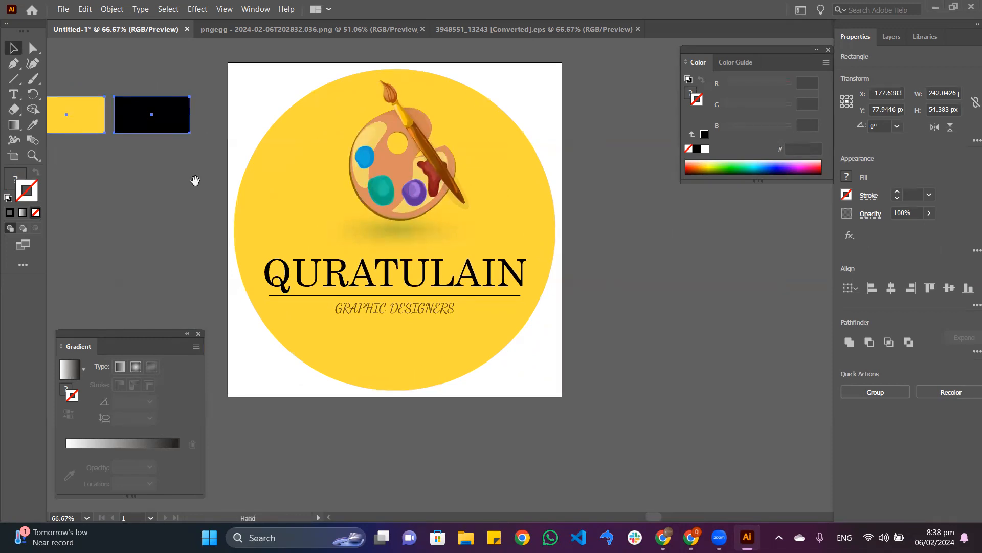
pyautogui.moveTo(169, 163); pyautogui.dragTo(223, 169)
pyautogui.click(170, 183)
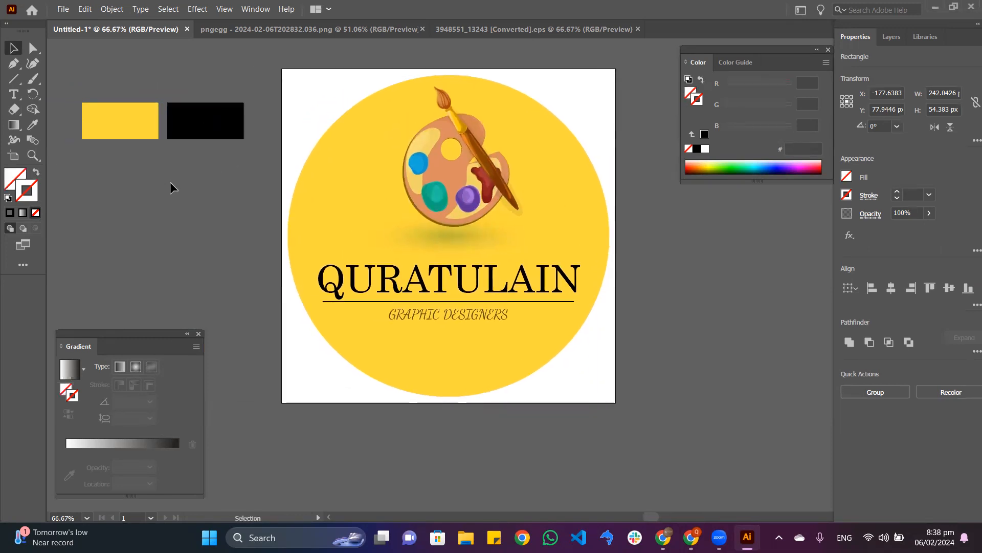
# Create three stacked lines of placeholder text at about 49 pt beneath the yellow and black swatches
pyautogui.click(14, 94)
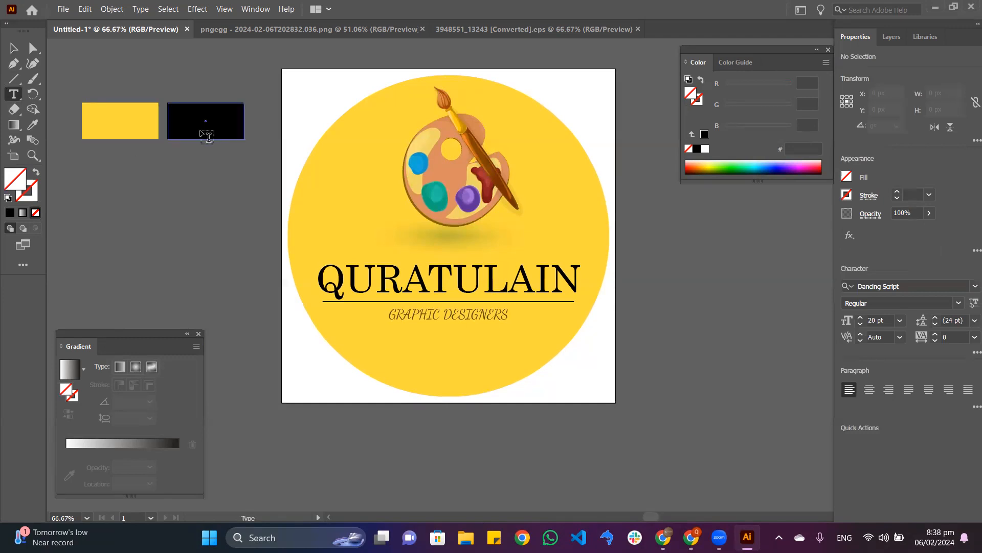
pyautogui.click(116, 174)
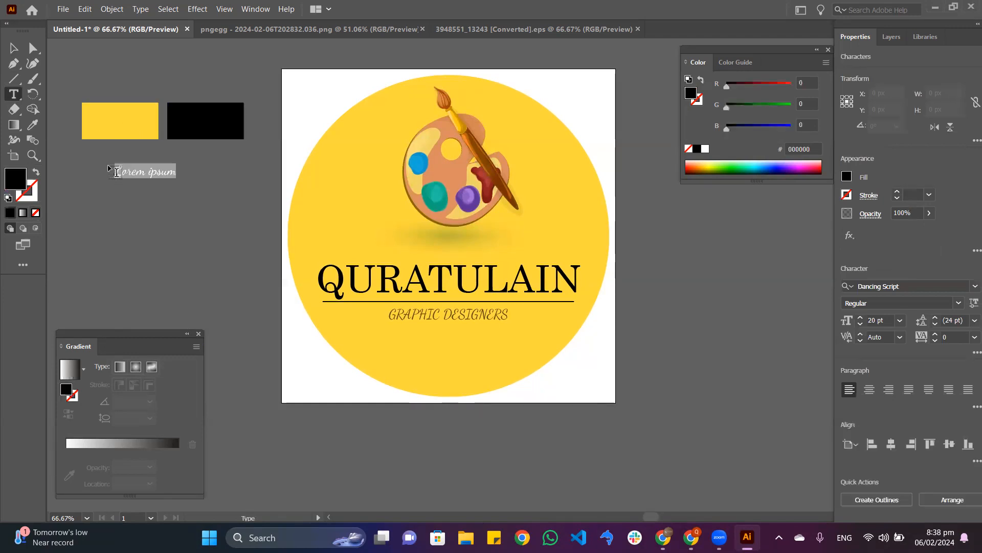
pyautogui.click(13, 48)
pyautogui.moveTo(179, 178); pyautogui.dragTo(273, 196)
pyautogui.moveTo(208, 184); pyautogui.dragTo(177, 262)
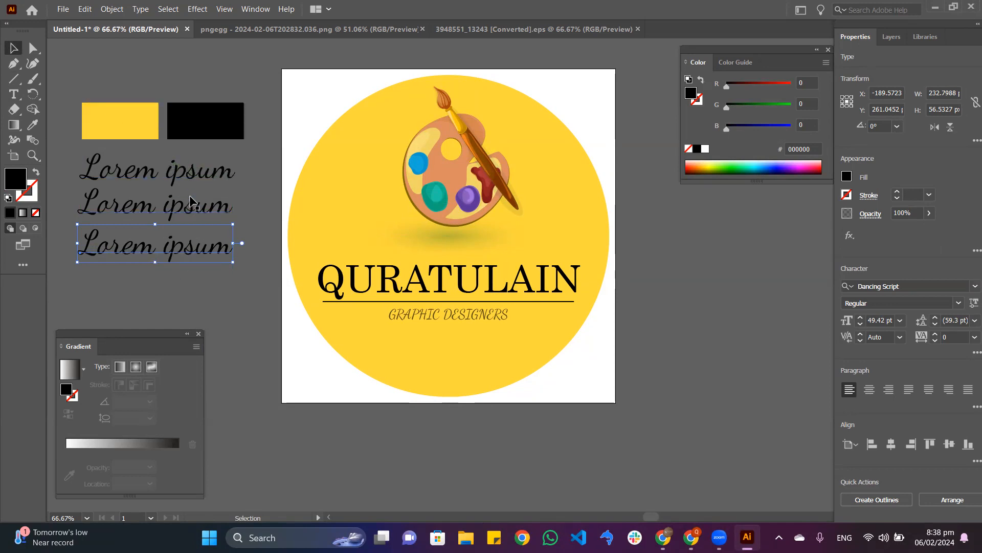
pyautogui.click(215, 302)
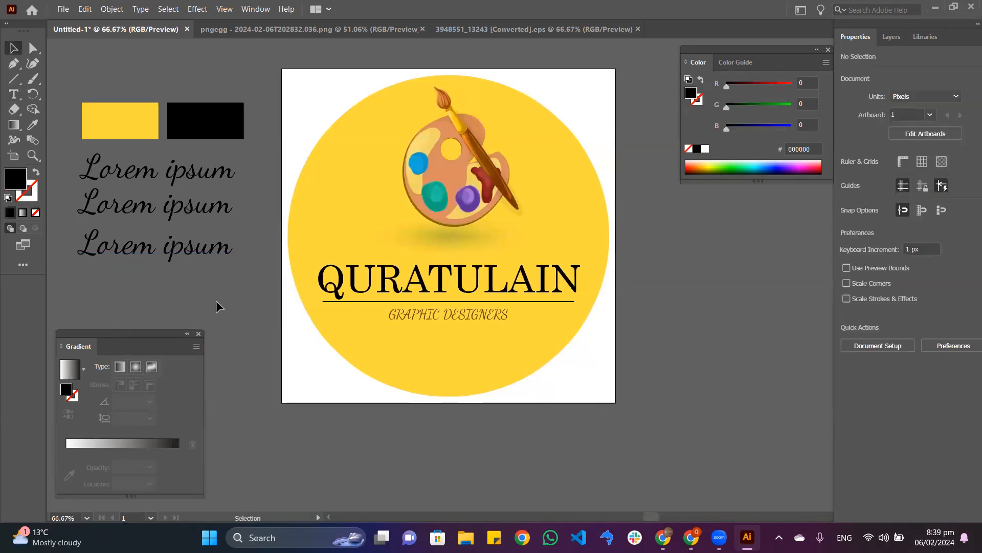
# Copy the font name of the logo's name line and replace the first placeholder line with "Century"
pyautogui.click(173, 170)
pyautogui.click(563, 284)
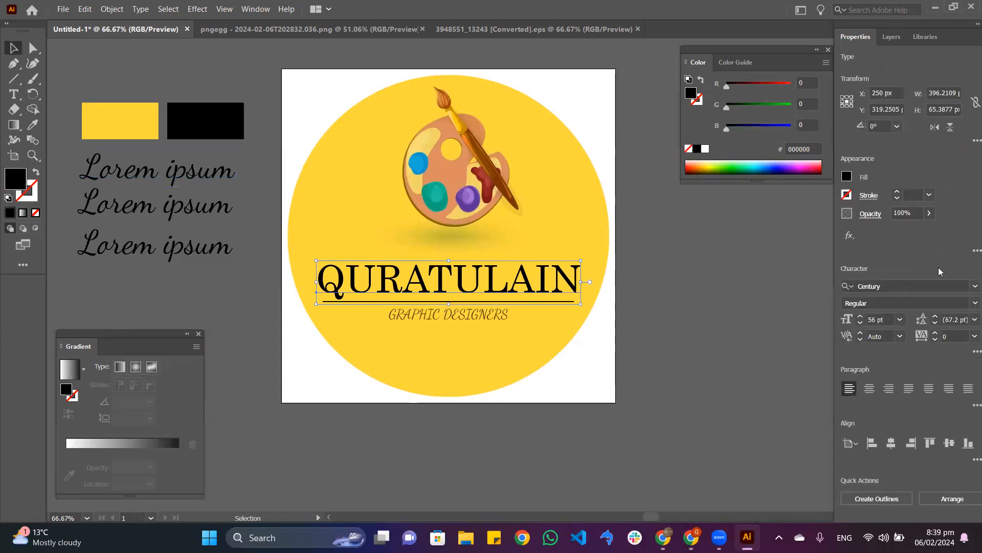
pyautogui.click(872, 286)
pyautogui.hotkey('ctrl', 'c')
pyautogui.rightClick(876, 287)
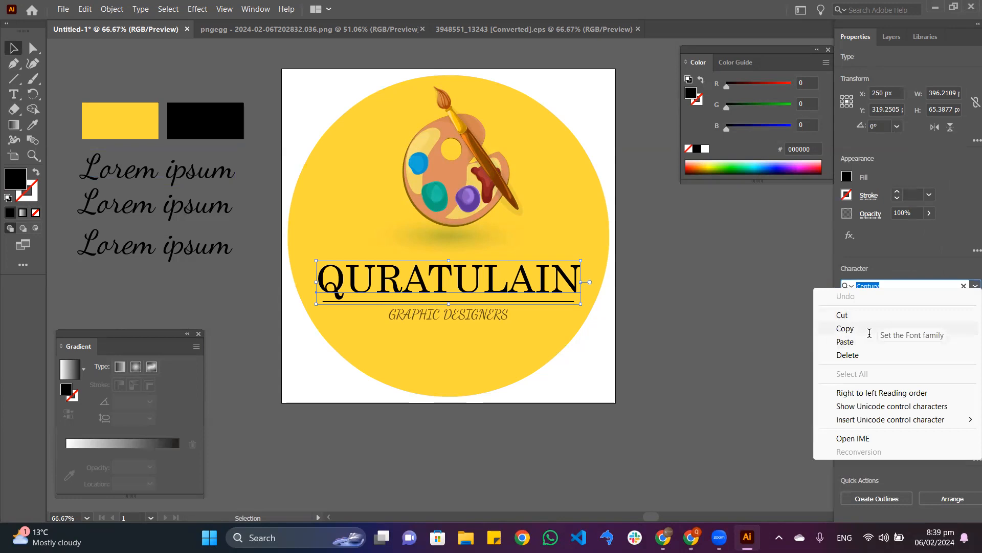
pyautogui.click(869, 331)
pyautogui.doubleClick(121, 169)
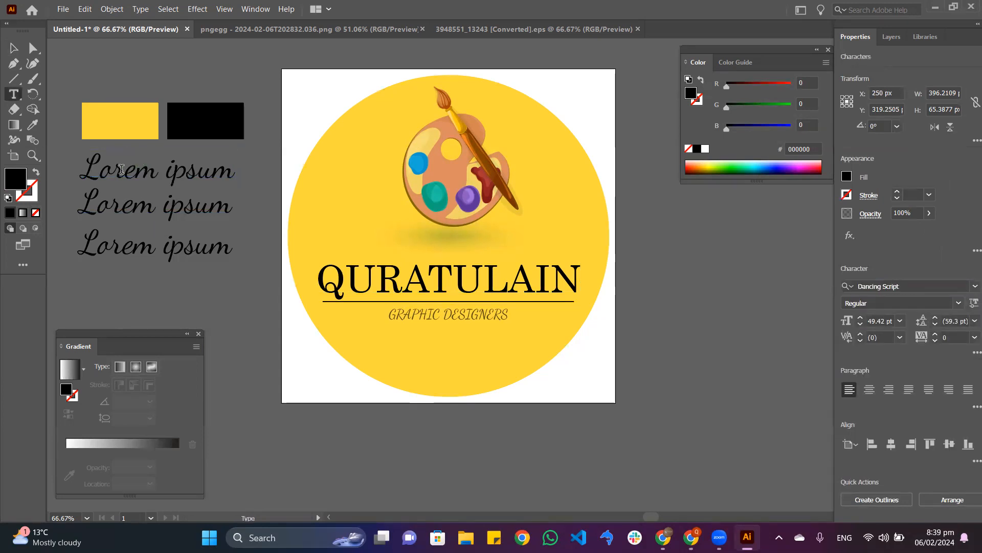
pyautogui.hotkey('ctrl', 'a')
pyautogui.hotkey('ctrl', 'v')
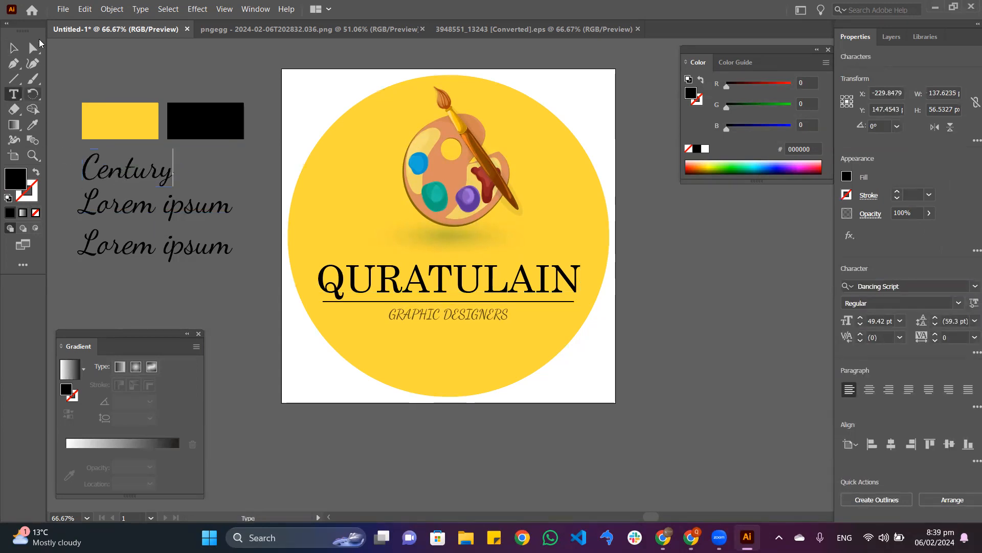
pyautogui.click(17, 48)
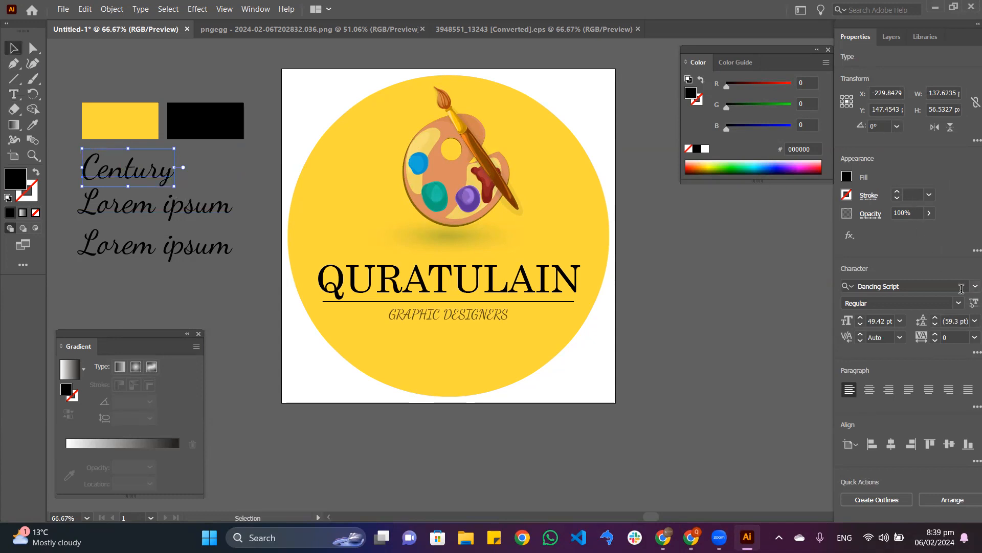
# Set the font of the Century label to Century
pyautogui.click(943, 287)
pyautogui.hotkey('ctrl', 'c')
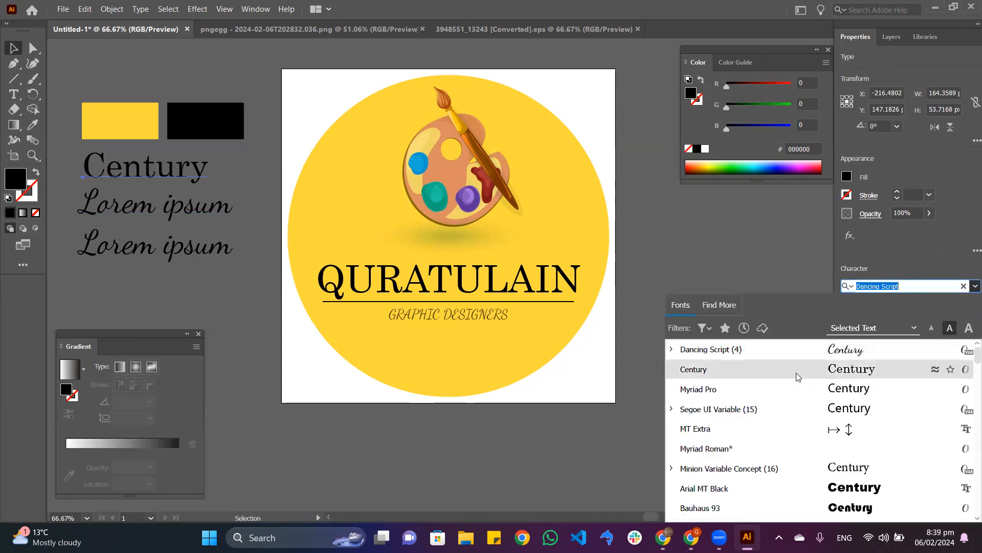
pyautogui.press('Escape')
# Replace the second placeholder line with the copied font name "Dancing Script"
pyautogui.doubleClick(124, 216)
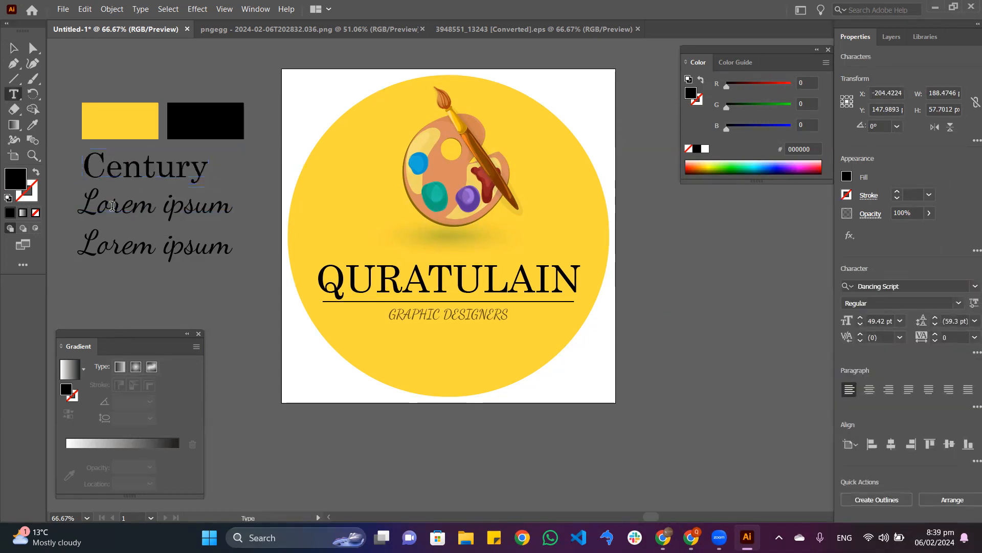
pyautogui.hotkey('ctrl', 'a')
pyautogui.click(894, 285)
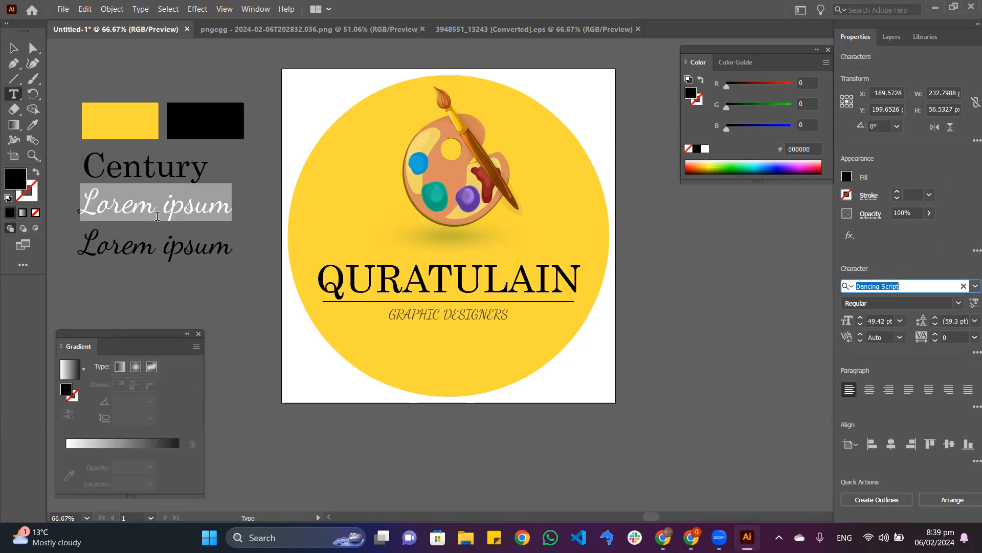
pyautogui.hotkey('ctrl', 'v')
pyautogui.moveTo(81, 206); pyautogui.dragTo(232, 207)
pyautogui.hotkey('ctrl', 'v')
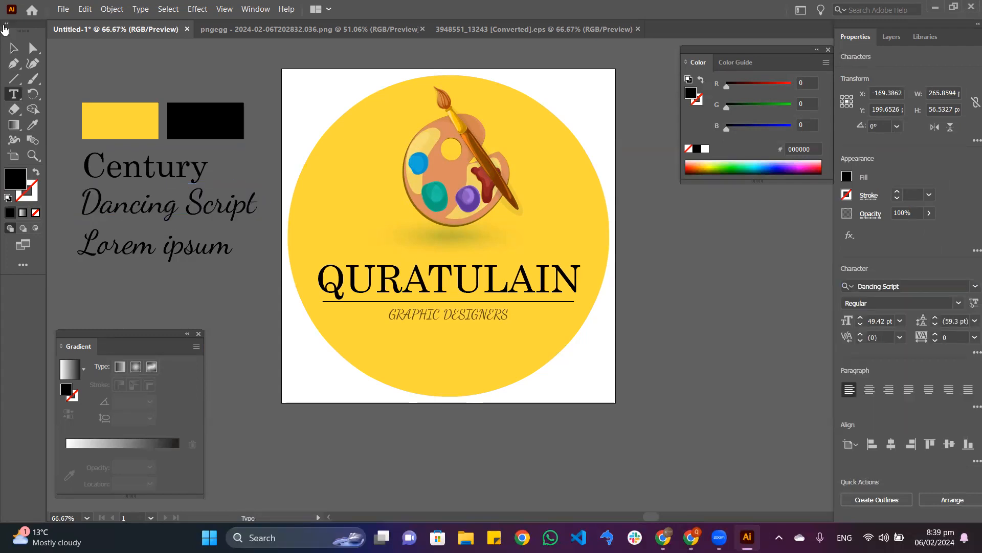
# Replace the third placeholder line beneath the Dancing Script label with "500*500Pxl"
pyautogui.click(14, 48)
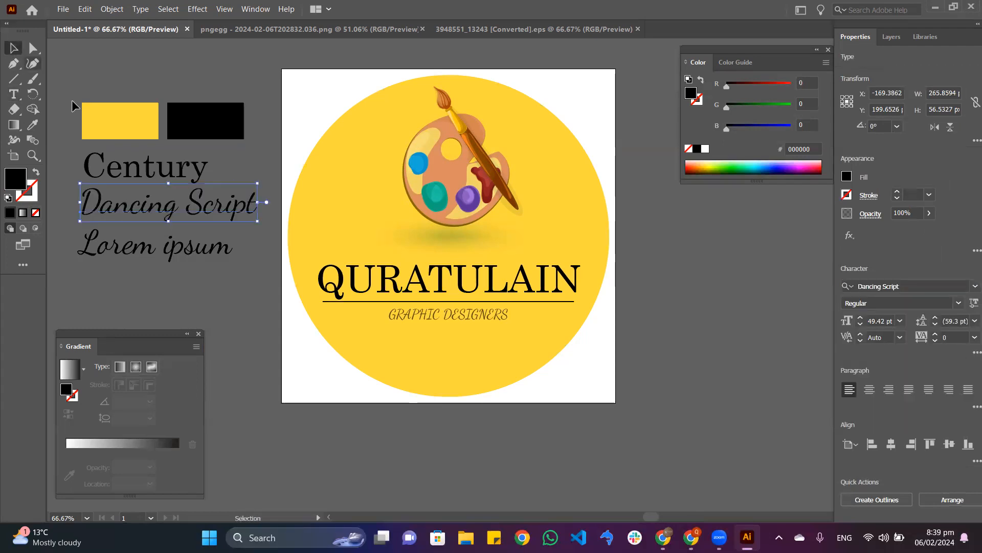
pyautogui.click(190, 254)
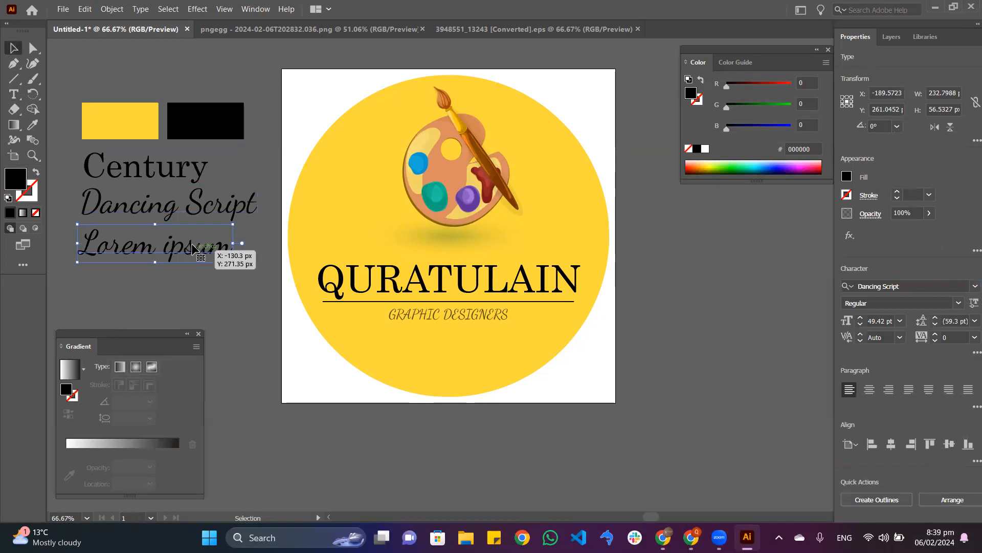
pyautogui.doubleClick(192, 244)
pyautogui.hotkey('ctrl', 'a')
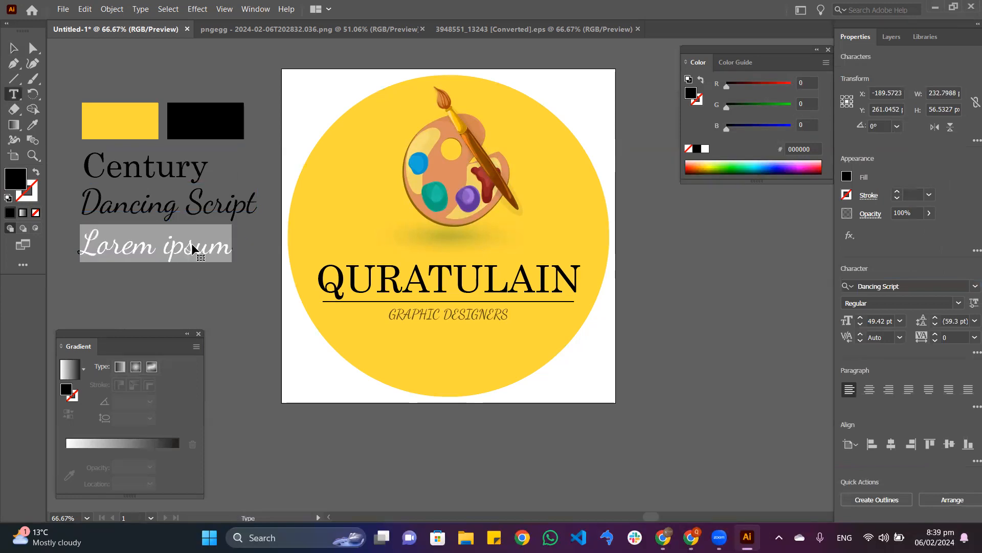
pyautogui.write('500')
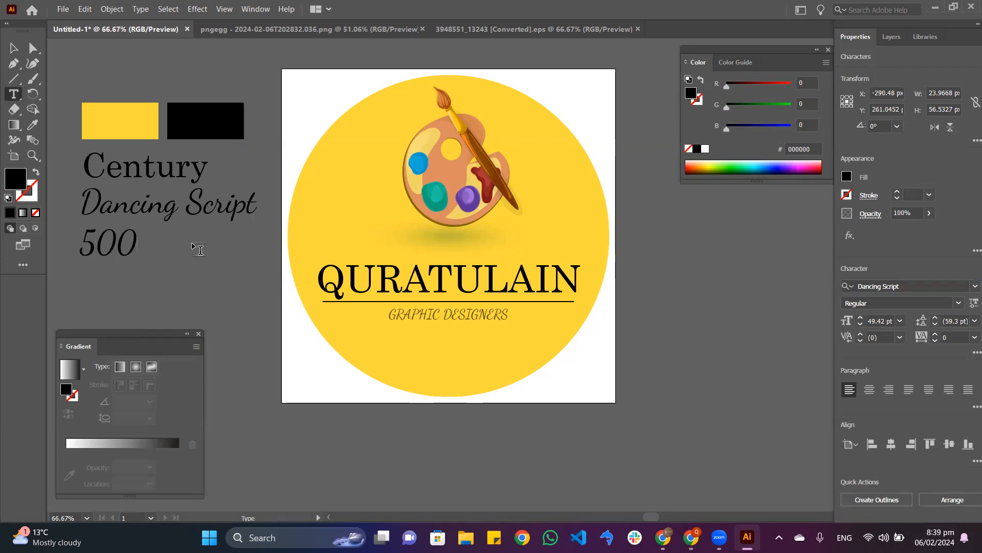
pyautogui.write('8500')
pyautogui.press('BackSpace')
pyautogui.press('BackSpace')
pyautogui.press('BackSpace')
pyautogui.press('BackSpace')
pyautogui.write('*500')
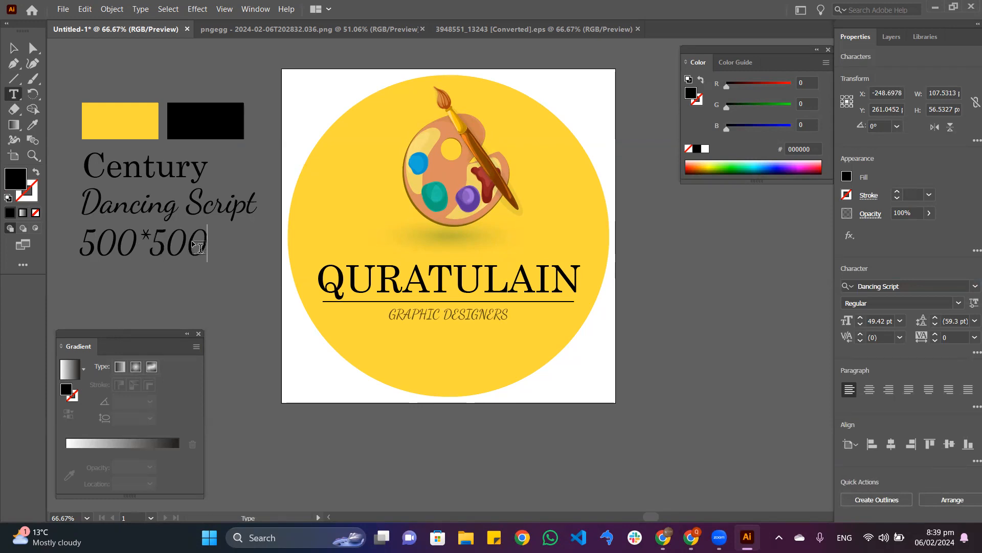
pyautogui.write('PXL')
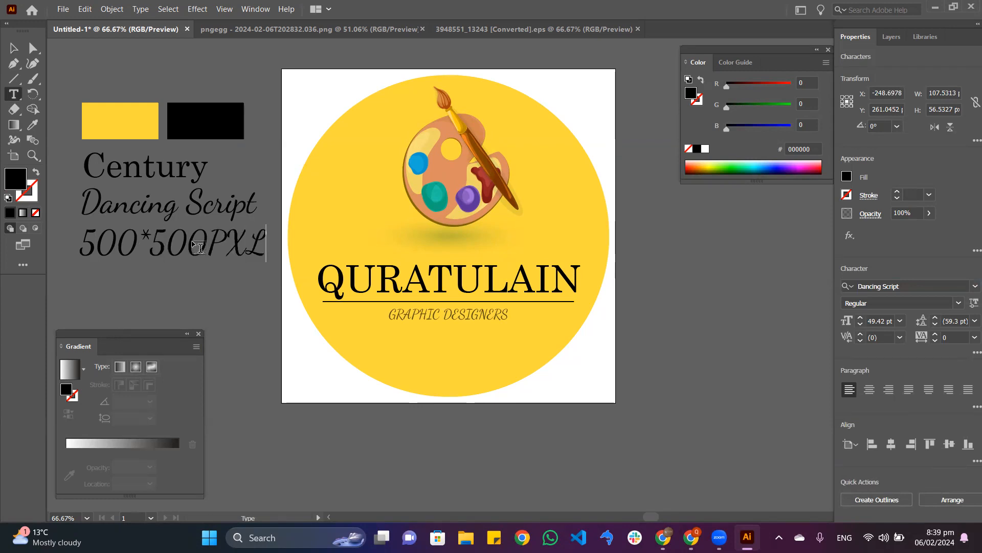
pyautogui.press('BackSpace')
pyautogui.press('BackSpace')
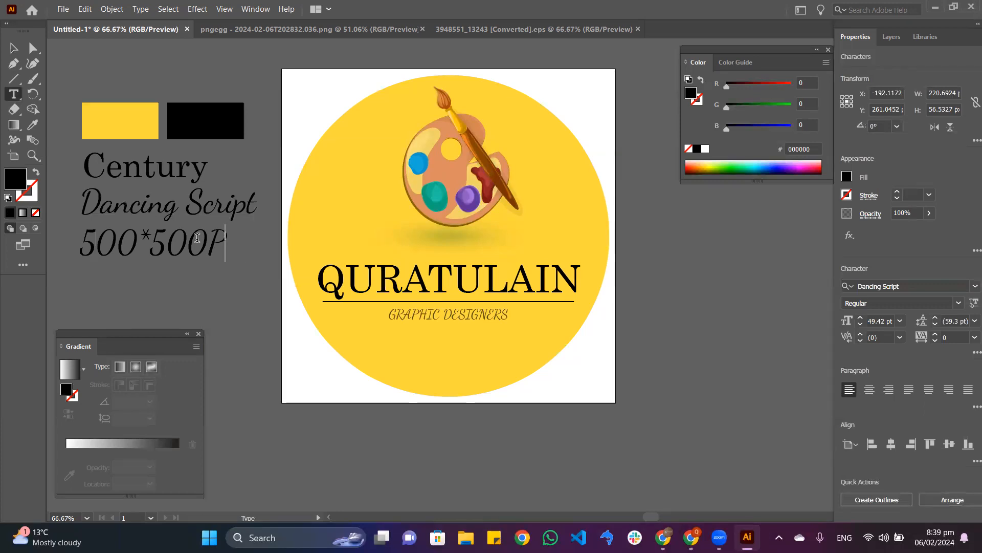
pyautogui.write('xl')
pyautogui.click(11, 48)
pyautogui.click(70, 134)
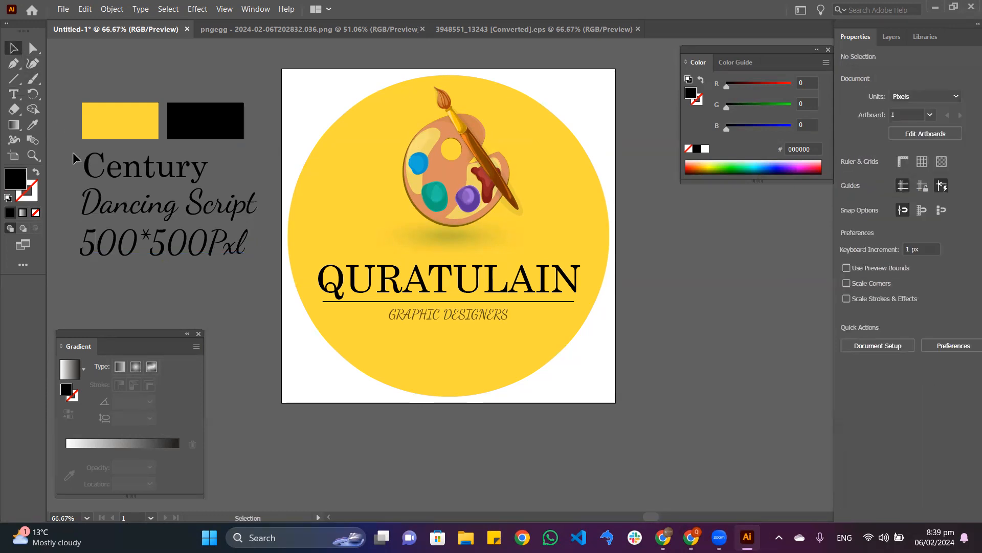
# Recolour the Century, Dancing Script and 500*500Pxl labels white
pyautogui.click(213, 260)
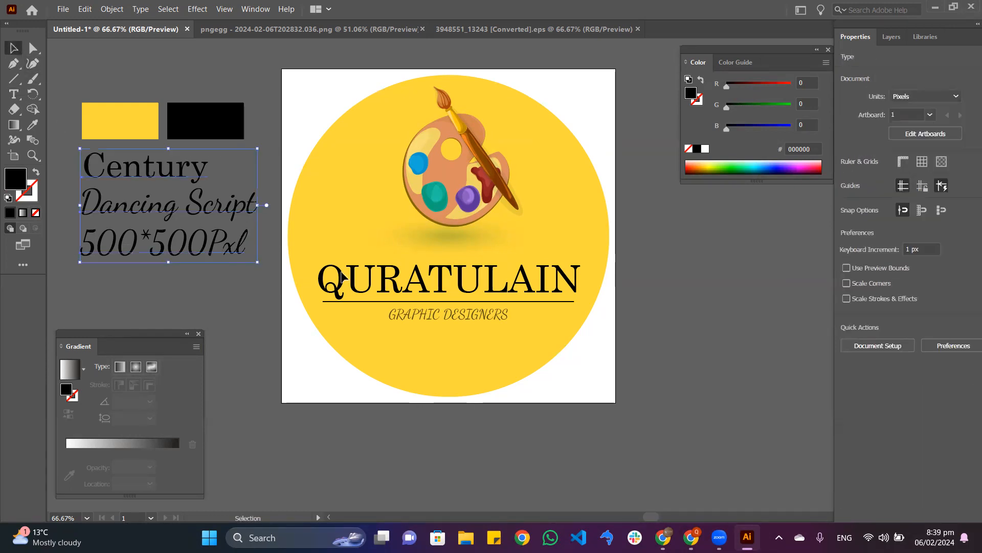
pyautogui.click(705, 148)
pyautogui.click(697, 348)
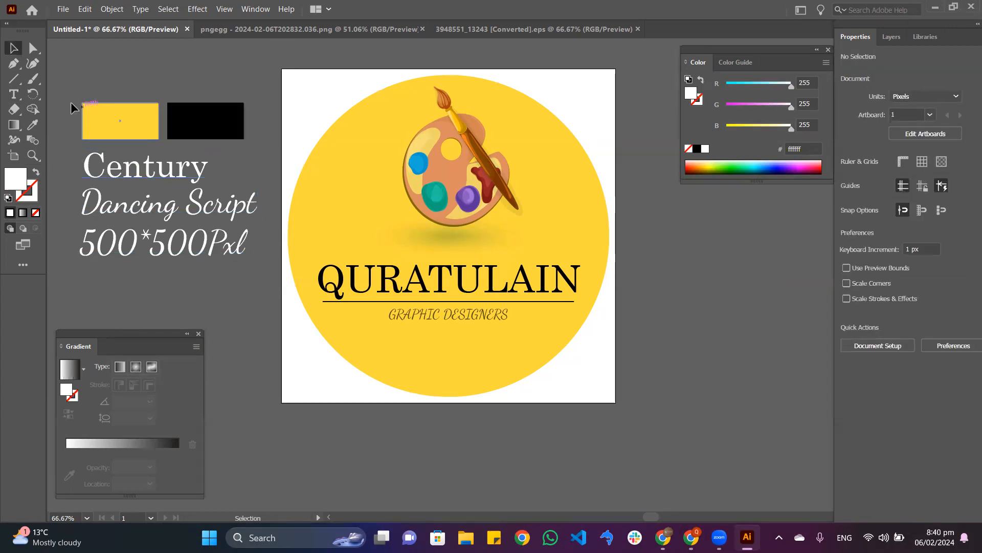
# Move the two colour swatches and three text labels together to the empty canvas well right of the artboard
pyautogui.moveTo(267, 302); pyautogui.dragTo(149, 128)
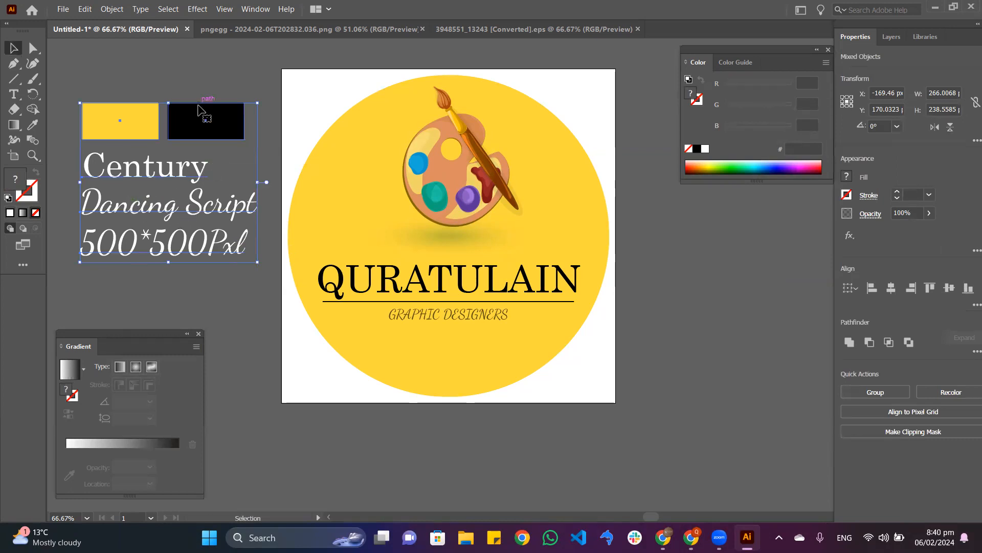
pyautogui.scroll(-2, 218, 124)
pyautogui.moveTo(218, 126); pyautogui.dragTo(781, 214)
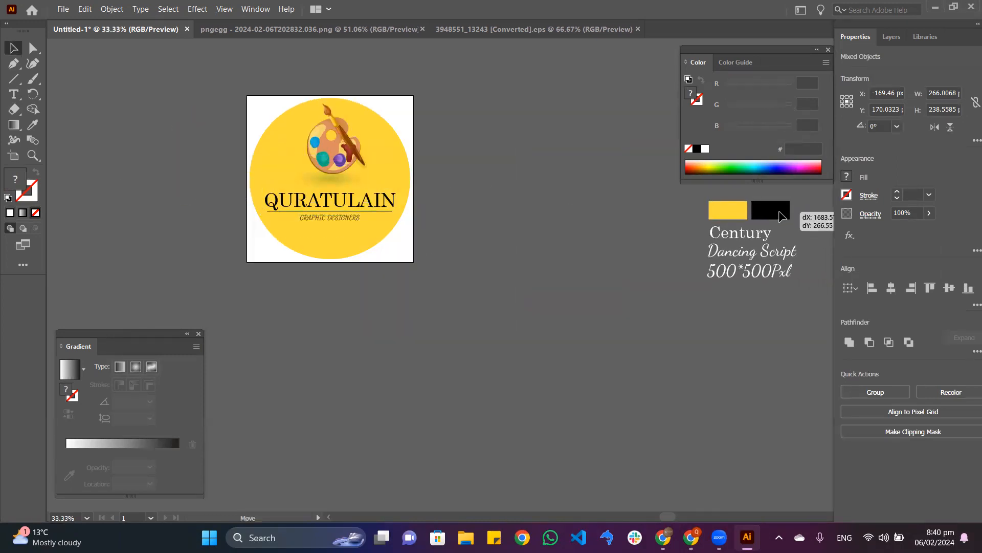
pyautogui.click(681, 275)
# Close the pngegg PNG document and the 3948551_13243 [Converted].eps document
pyautogui.scroll(2, 324, 230)
pyautogui.scroll(-1, 323, 210)
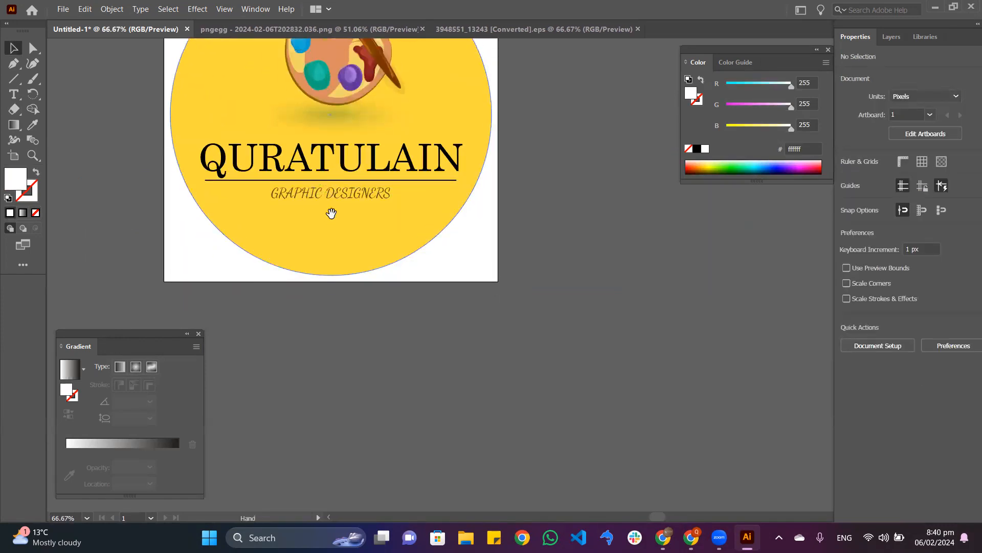
pyautogui.scroll(2, 338, 207)
pyautogui.scroll(-2, 337, 182)
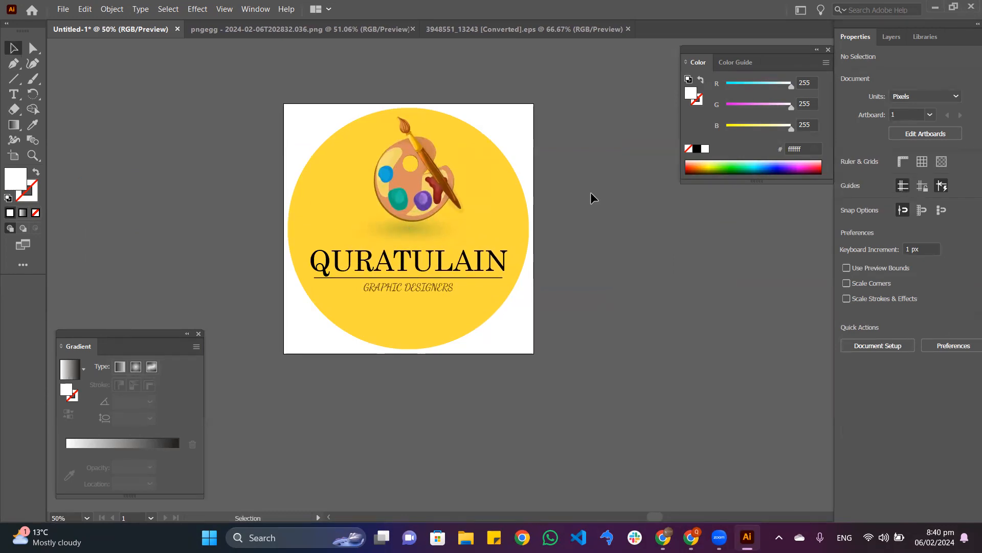
pyautogui.click(412, 29)
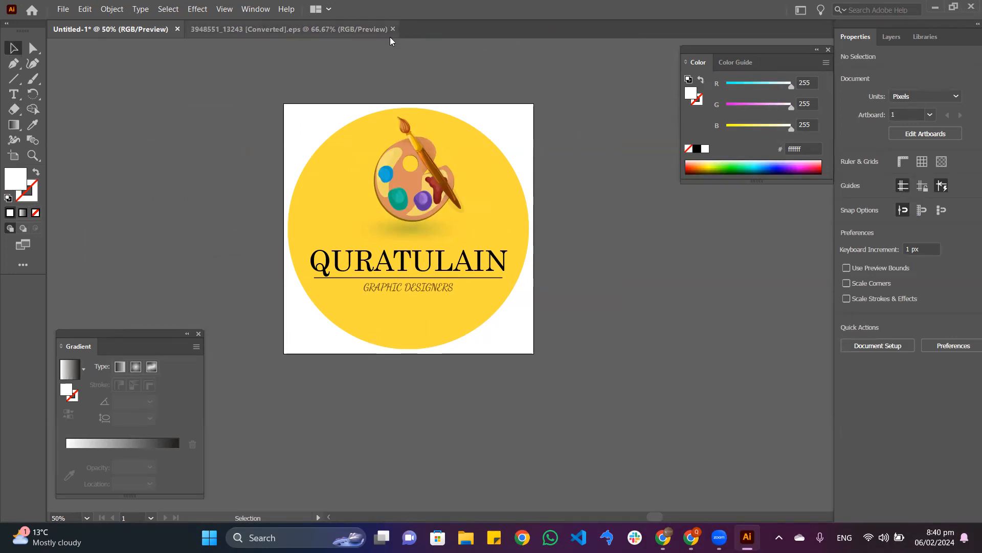
pyautogui.click(392, 29)
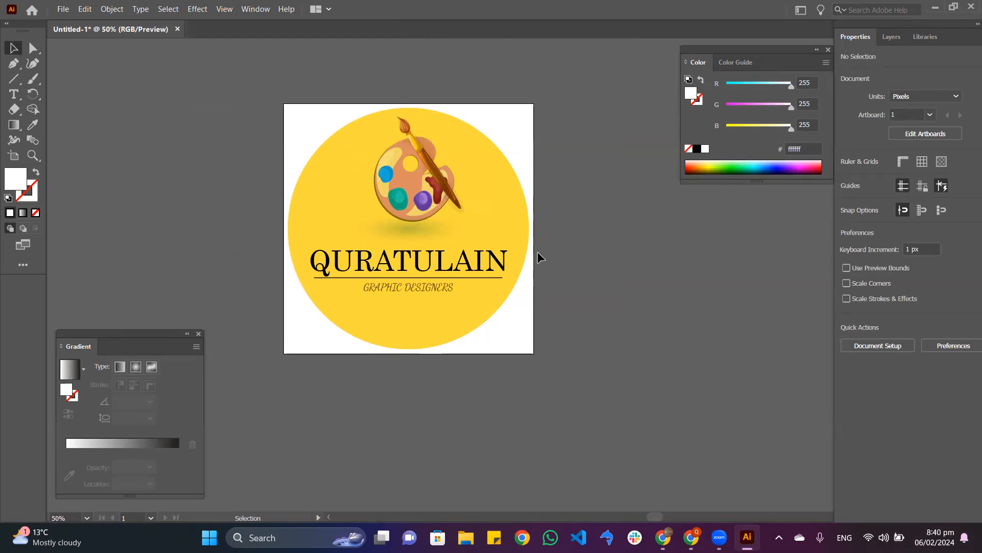
# Add a black 1 pt stroke to the logo's yellow background circle
pyautogui.click(457, 333)
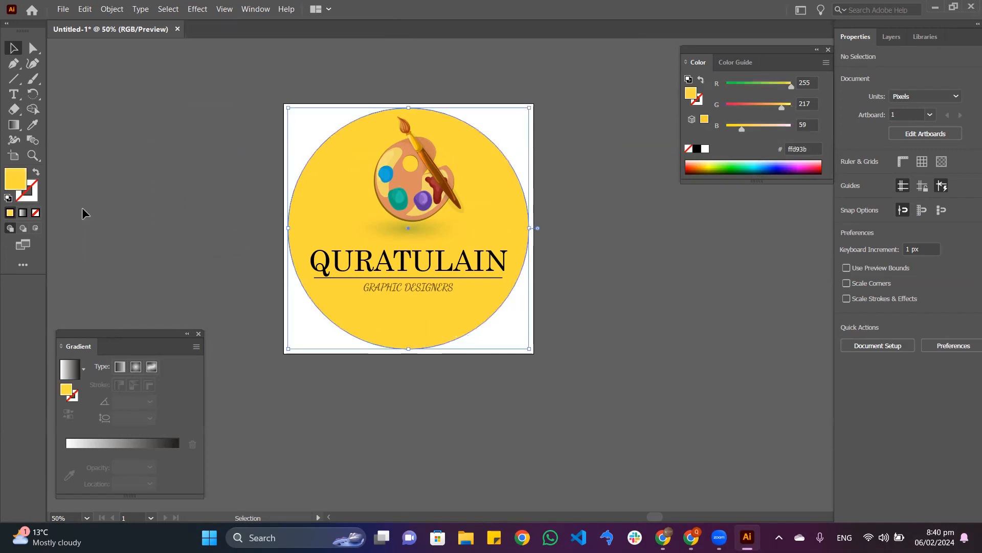
pyautogui.click(37, 196)
pyautogui.click(697, 149)
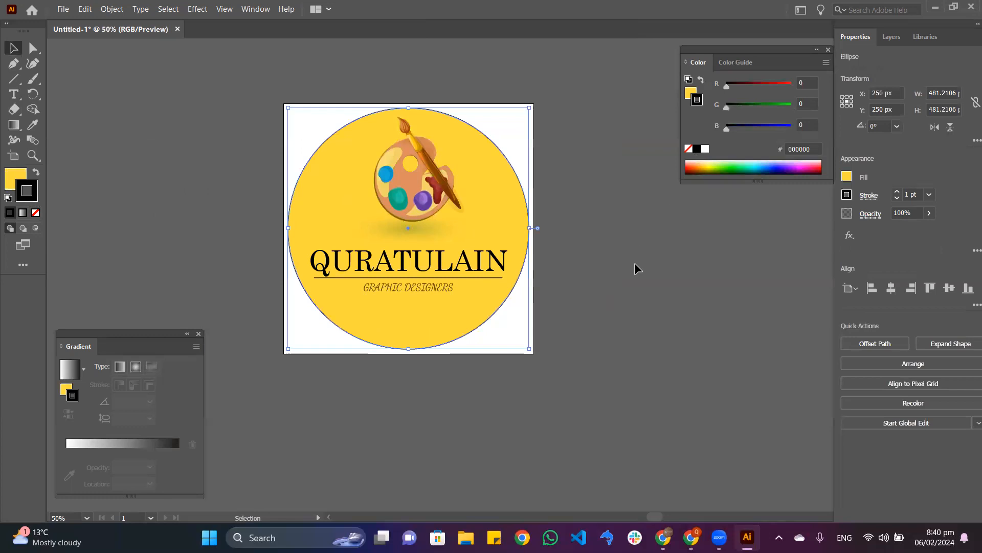
pyautogui.click(629, 299)
pyautogui.moveTo(522, 276); pyautogui.dragTo(409, 274)
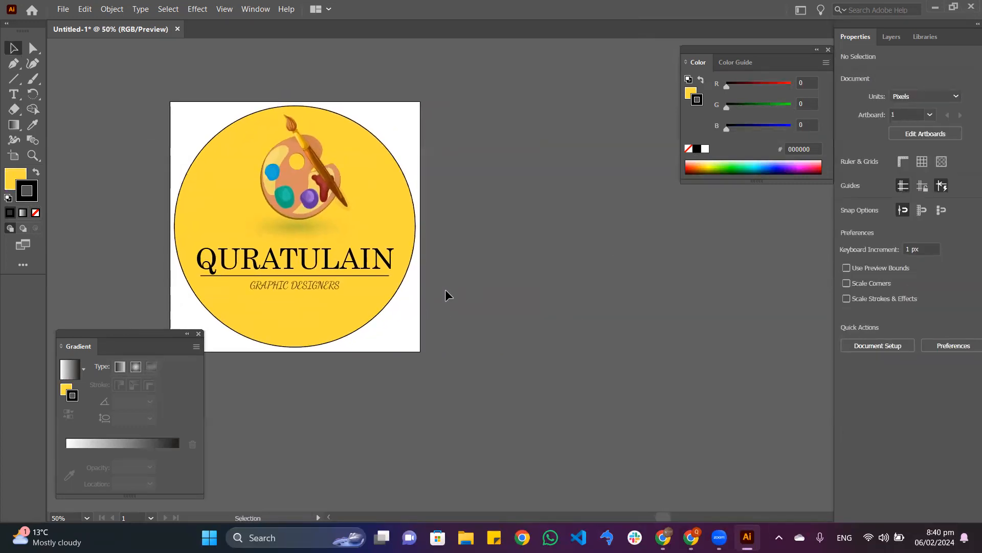
pyautogui.moveTo(379, 318); pyautogui.dragTo(286, 286)
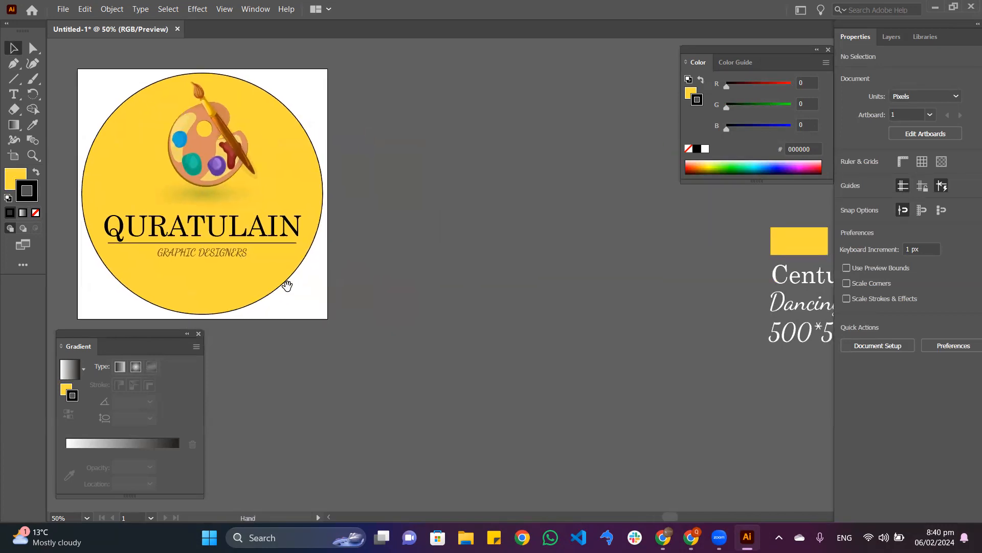
pyautogui.click(255, 292)
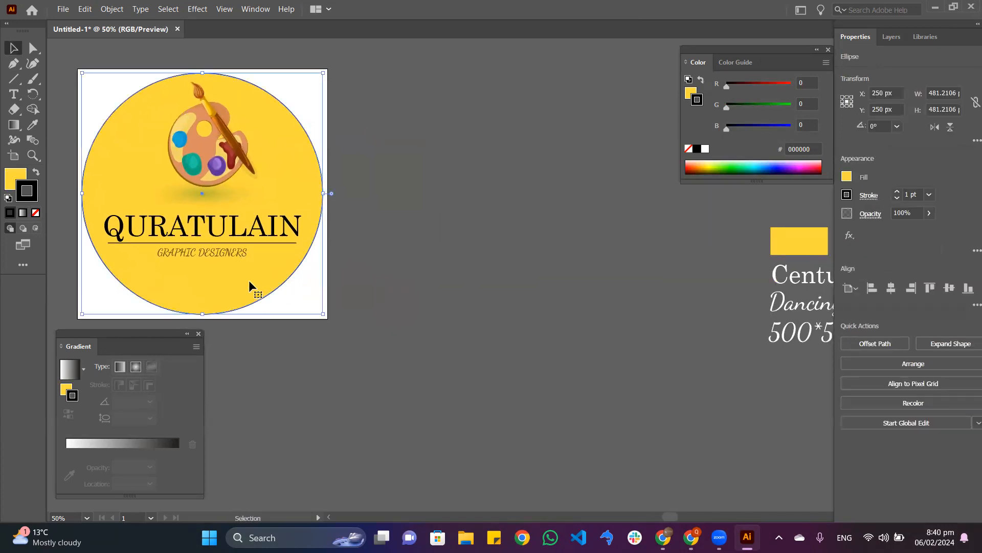
pyautogui.moveTo(248, 268); pyautogui.dragTo(646, 268)
pyautogui.click(14, 79)
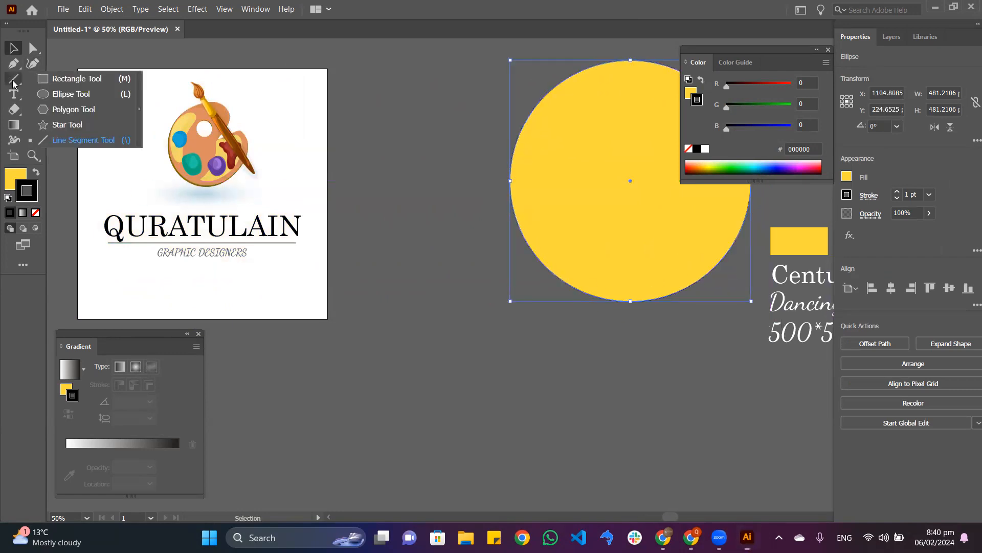
pyautogui.click(47, 80)
pyautogui.click(14, 47)
pyautogui.click(134, 148)
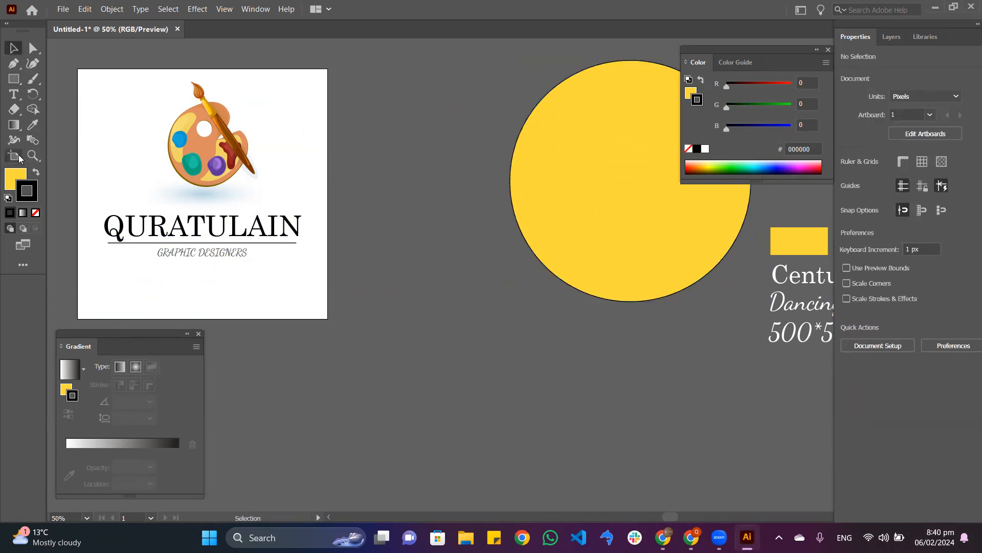
# Undo the circle's move and duplicate the artboard with its artwork directly to the right of the original
pyautogui.hotkey('shift', 'o')
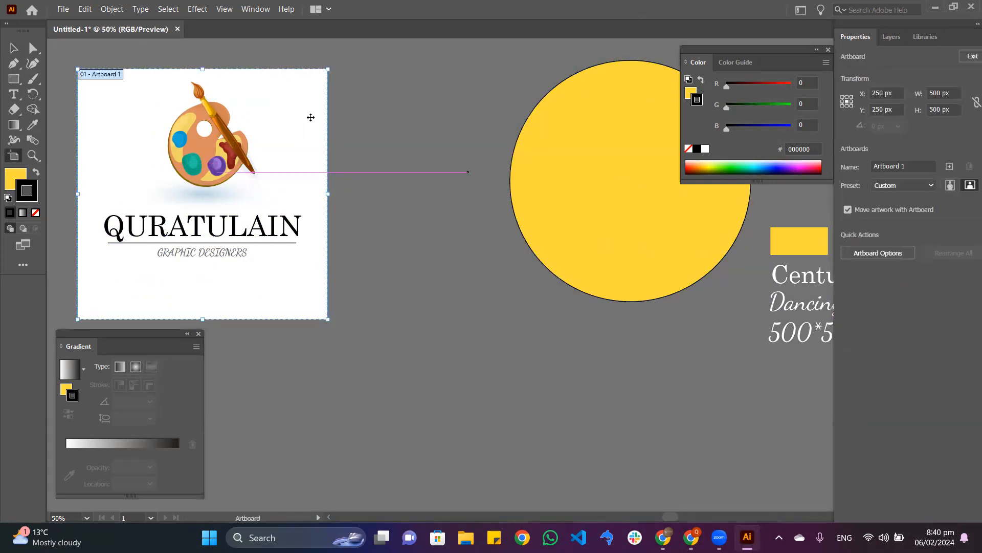
pyautogui.hotkey('ctrl', 'z')
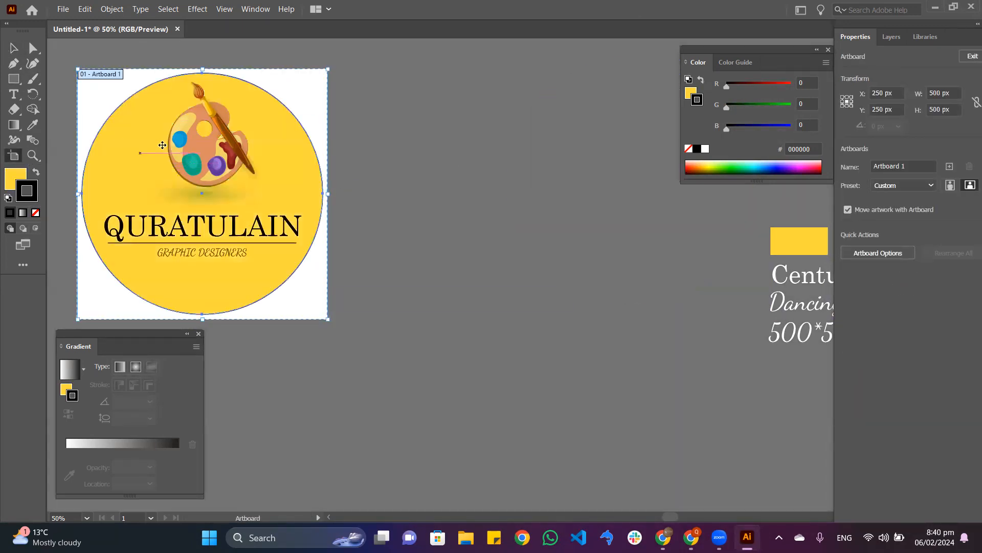
pyautogui.moveTo(125, 98); pyautogui.dragTo(367, 99)
pyautogui.scroll(-3, 369, 102)
pyautogui.moveTo(398, 137); pyautogui.dragTo(137, 321)
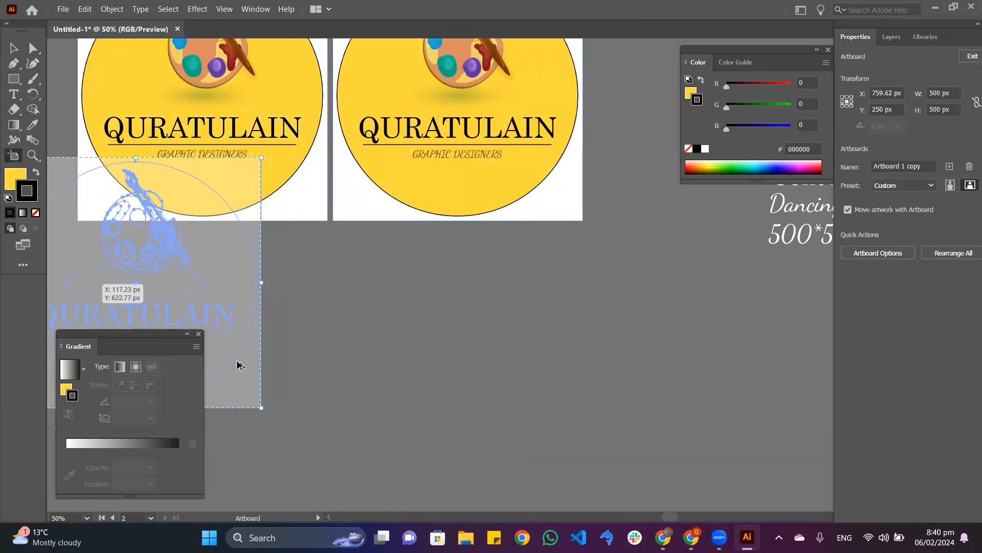
pyautogui.moveTo(237, 365); pyautogui.dragTo(210, 365)
pyautogui.moveTo(155, 351); pyautogui.dragTo(153, 320)
pyautogui.hotkey('ctrl', 'z')
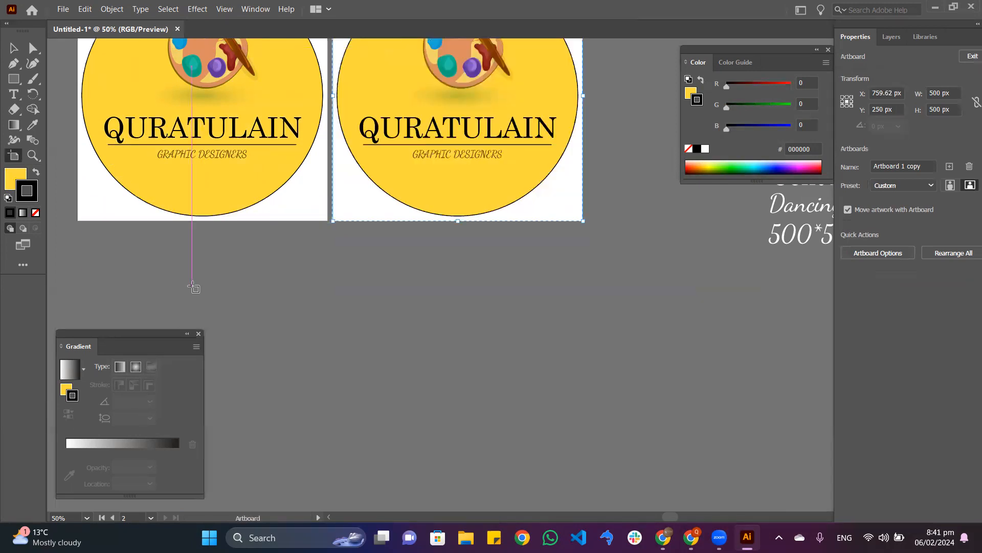
pyautogui.scroll(-2, 205, 240)
pyautogui.keyDown('alt'); pyautogui.scroll(-1, 237, 231); pyautogui.keyUp('alt')
pyautogui.click(143, 170)
pyautogui.moveTo(149, 169); pyautogui.dragTo(162, 324)
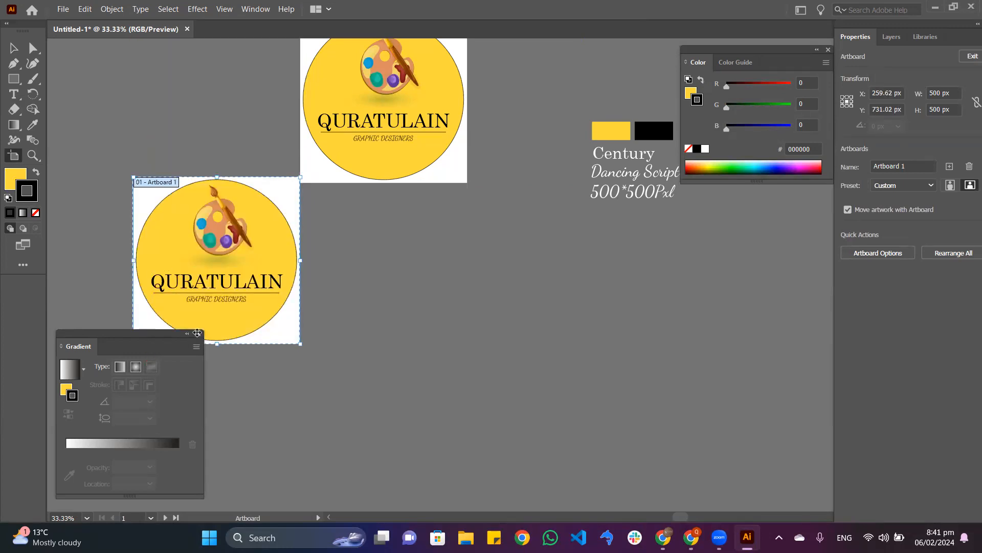
pyautogui.click(197, 334)
pyautogui.hotkey('ctrl', 'z')
# Duplicate both artboards with their artwork into a second row directly below, forming a two-by-two grid
pyautogui.scroll(-3, 217, 183)
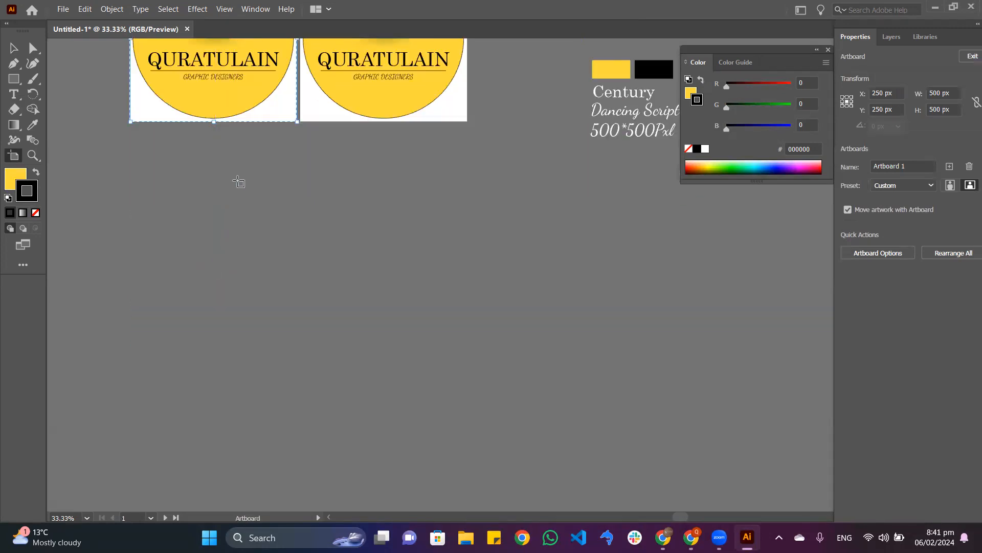
pyautogui.moveTo(266, 114); pyautogui.dragTo(432, 245)
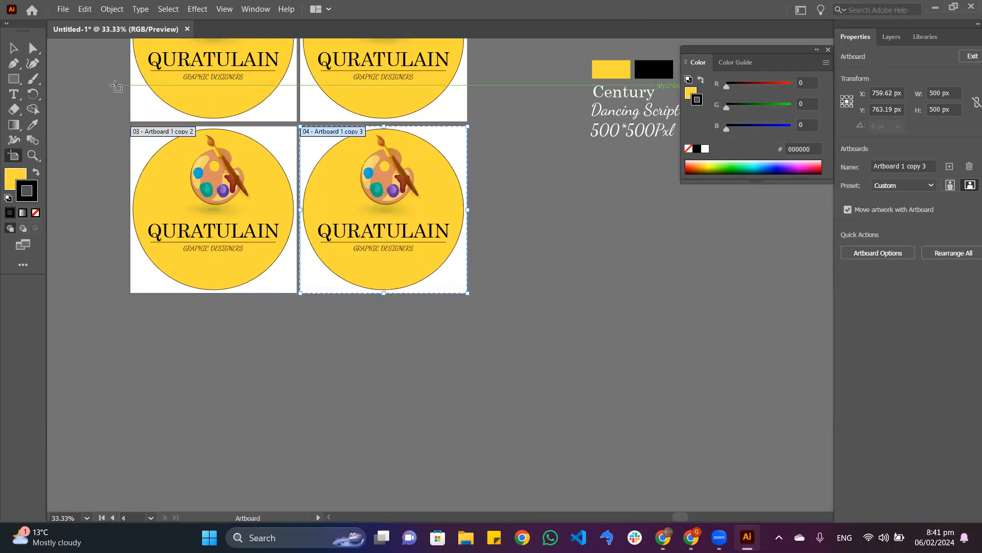
pyautogui.click(14, 48)
# Delete the yellow background circle from the upper-left artboard, Artboard 1
pyautogui.scroll(5, 209, 179)
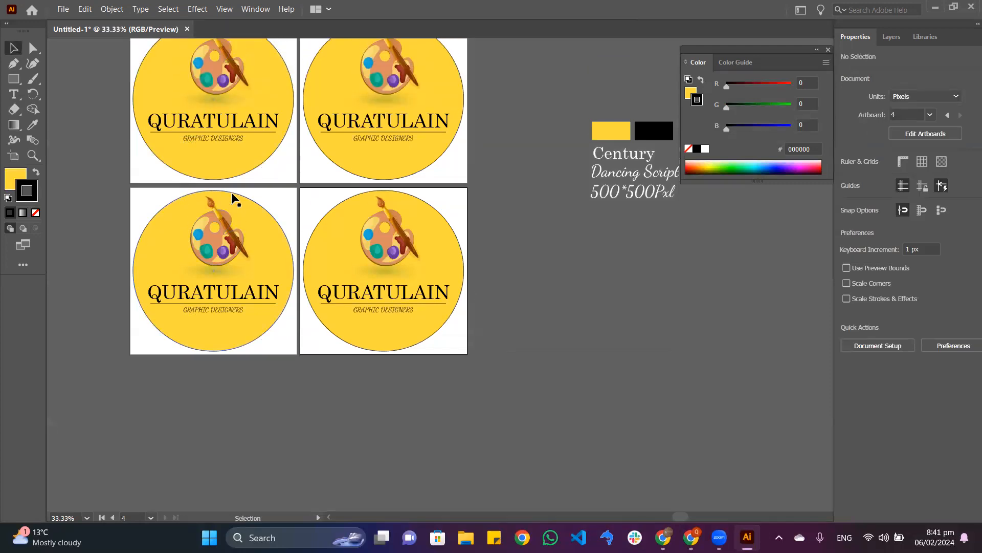
pyautogui.click(145, 146)
pyautogui.press('Delete')
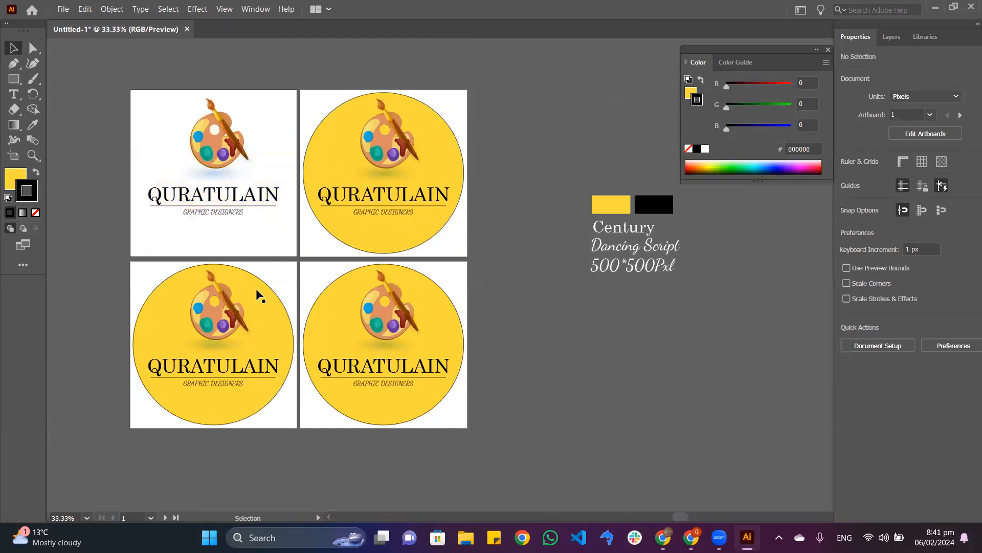
# Move the yellow circle off the lower-left artboard, replacing it with a 500 × 500 px yellow rectangle sent to the back
pyautogui.scroll(-2, 294, 229)
pyautogui.moveTo(209, 298); pyautogui.dragTo(623, 350)
pyautogui.click(14, 77)
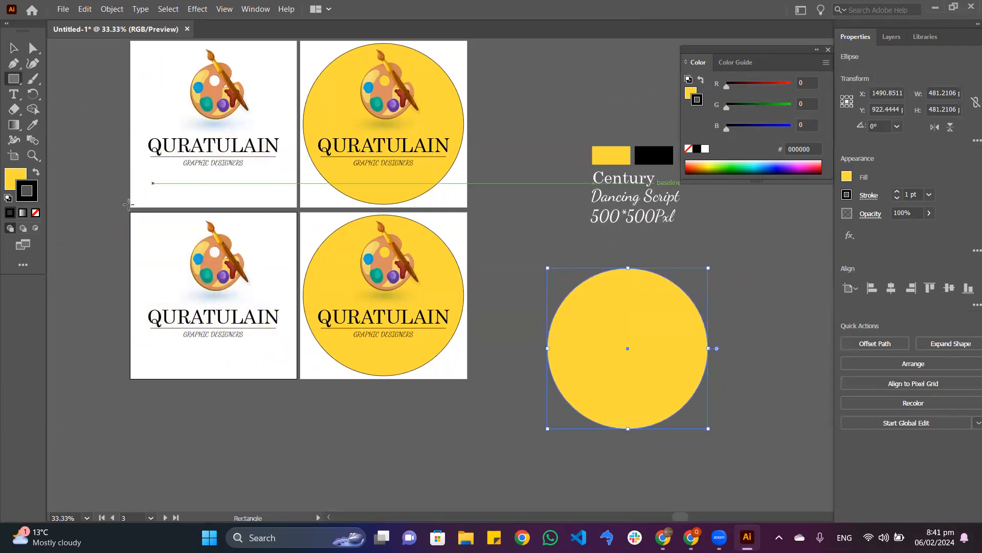
pyautogui.moveTo(129, 210); pyautogui.dragTo(296, 379)
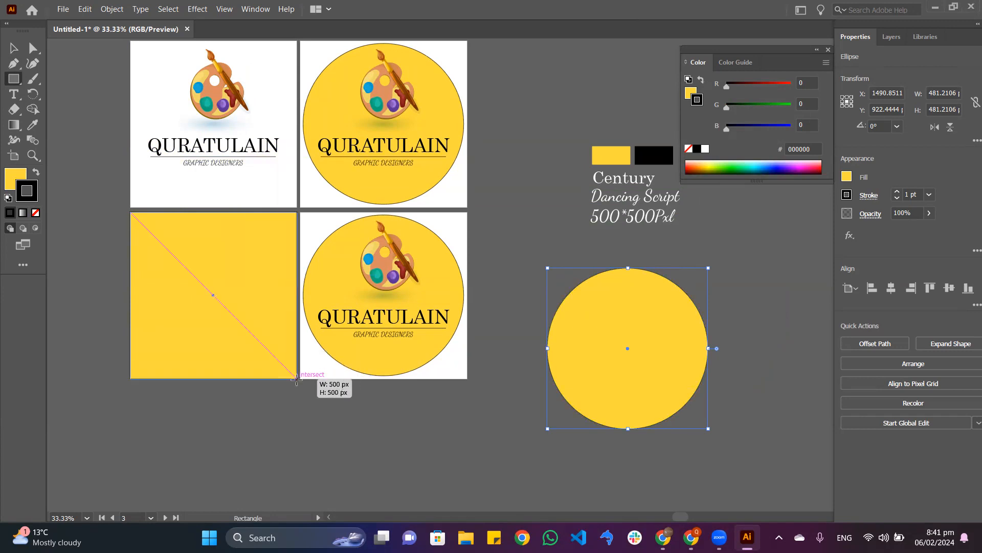
pyautogui.rightClick(170, 256)
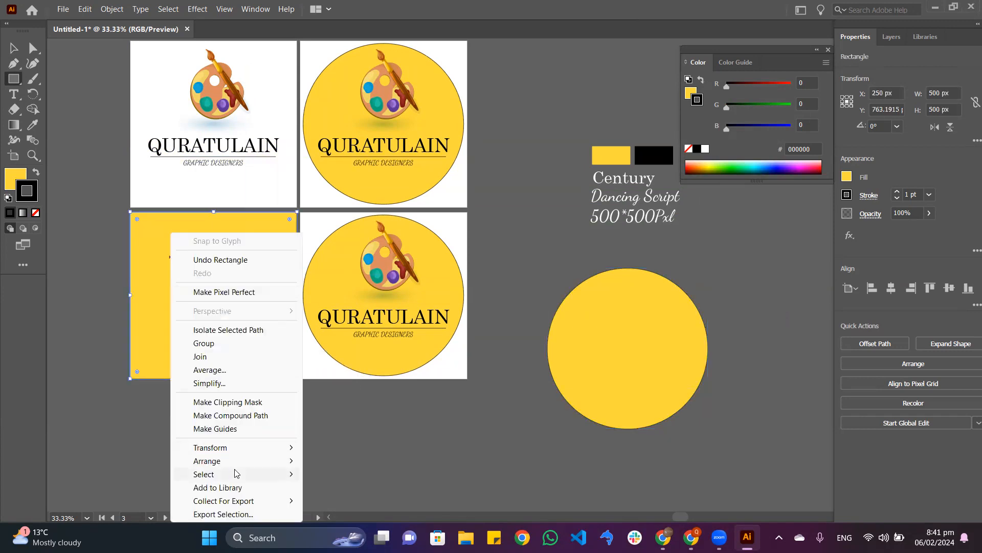
pyautogui.moveTo(234, 462)
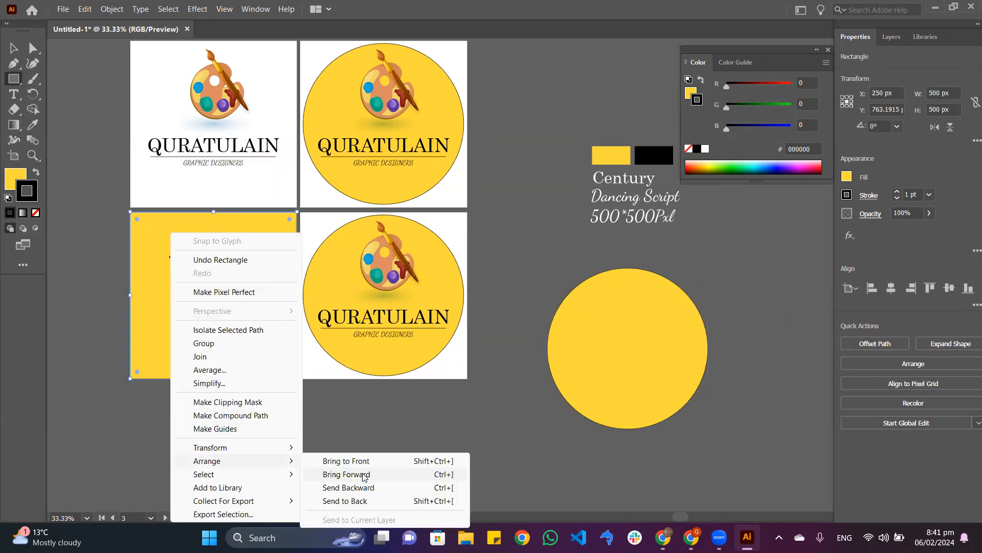
pyautogui.click(366, 502)
# Delete the spare yellow circle beside the artboards and the yellow background circle on the lower-right artboard
pyautogui.press('v')
pyautogui.click(658, 318)
pyautogui.press('Delete')
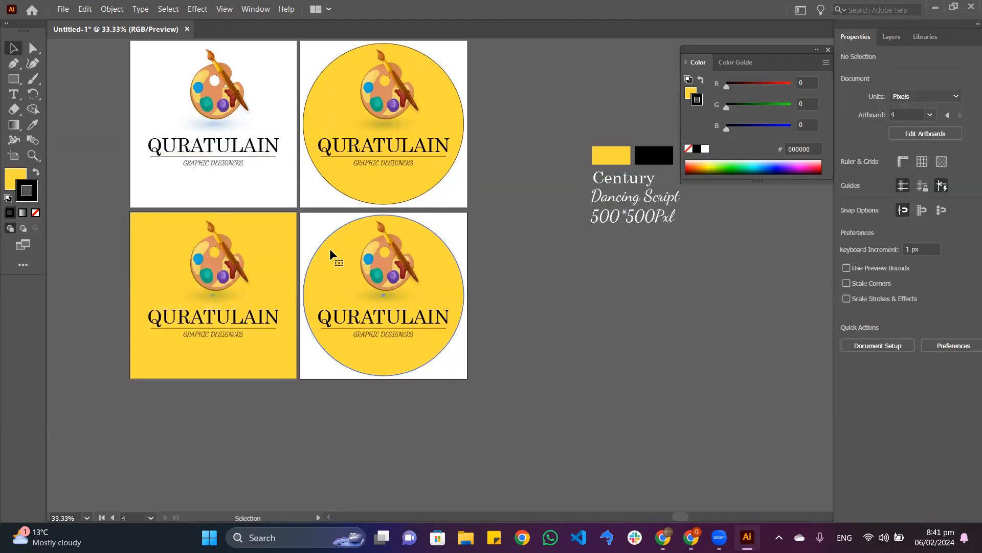
pyautogui.click(330, 254)
pyautogui.press('Delete')
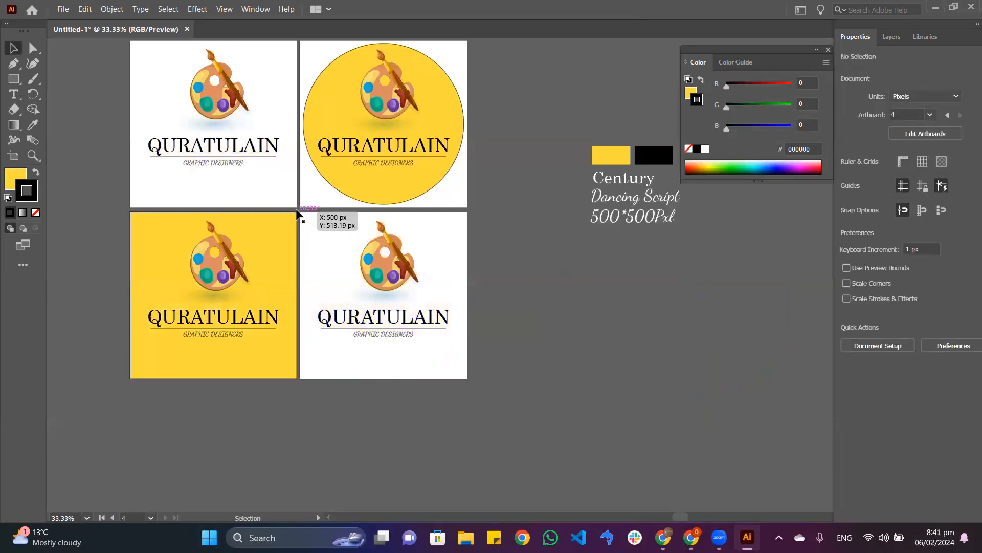
# Cover the lower-right artboard with a 500 × 500 px rectangle that has a black fill and no stroke
pyautogui.moveTo(303, 213); pyautogui.dragTo(500, 370)
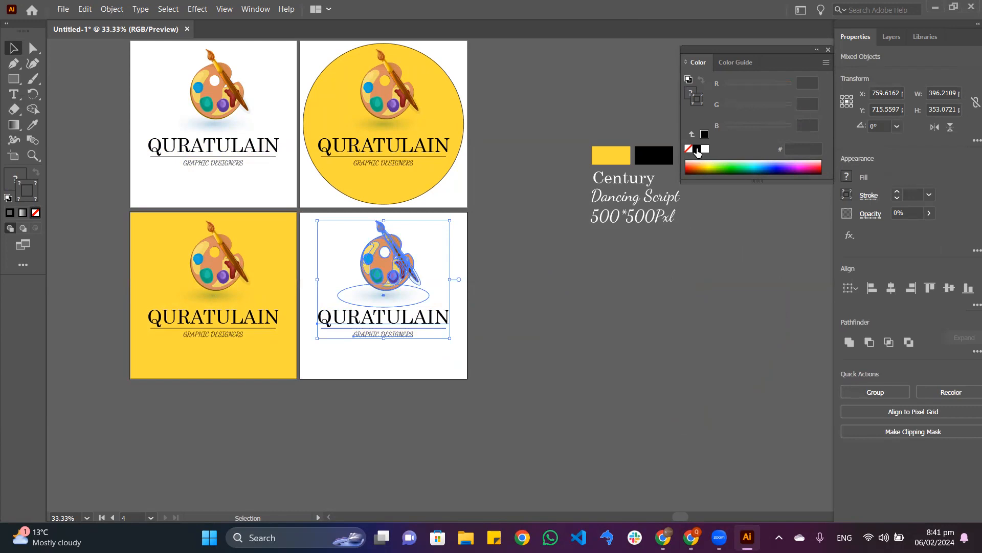
pyautogui.click(523, 290)
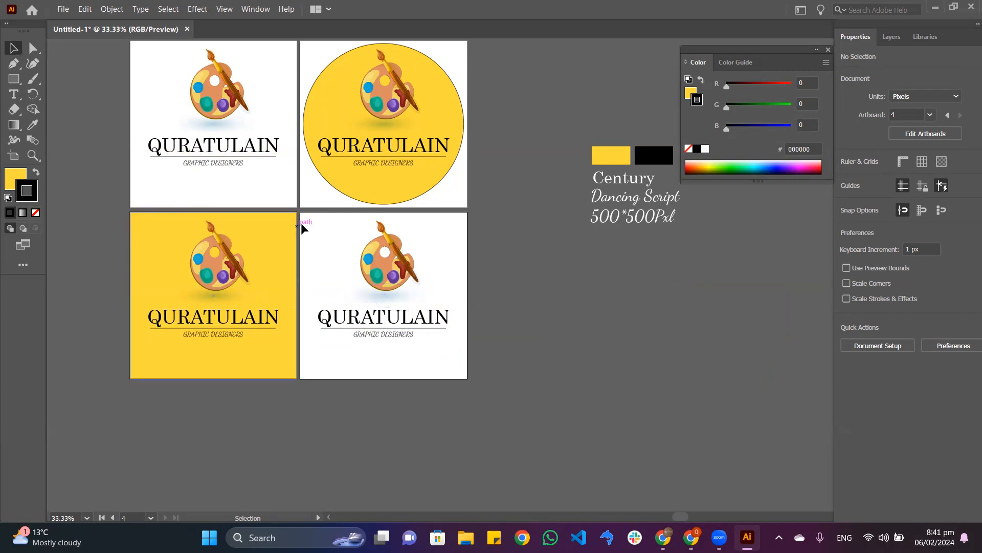
pyautogui.click(14, 81)
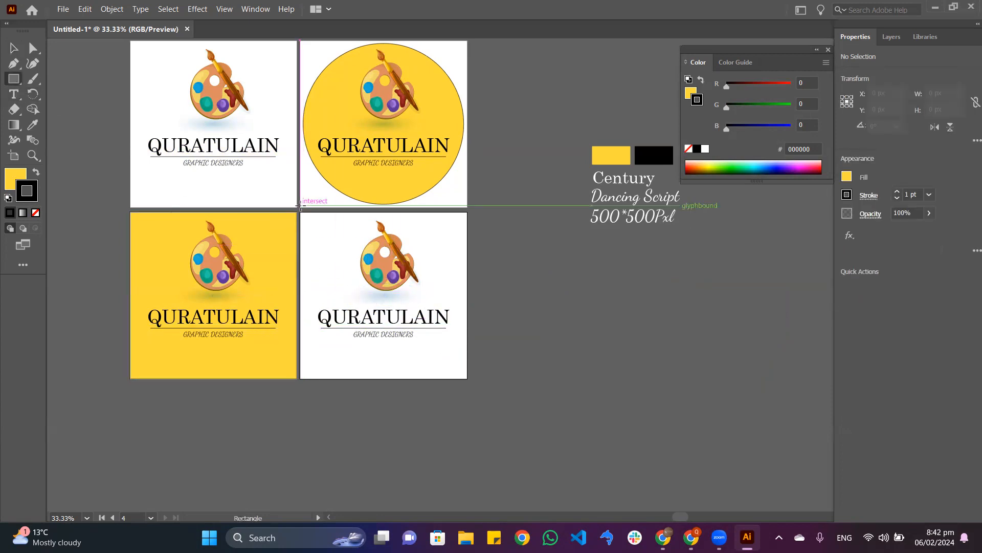
pyautogui.moveTo(299, 213); pyautogui.dragTo(467, 379)
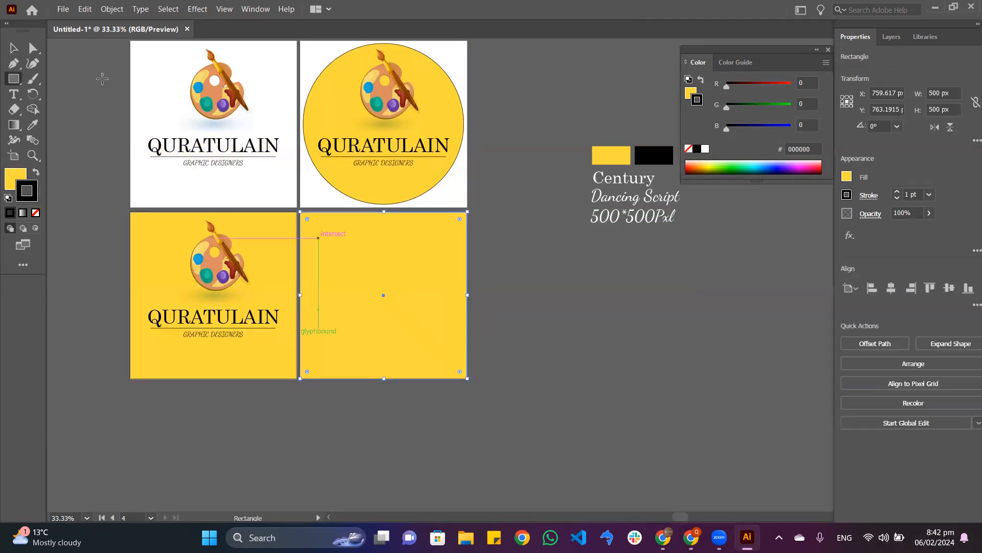
pyautogui.click(9, 49)
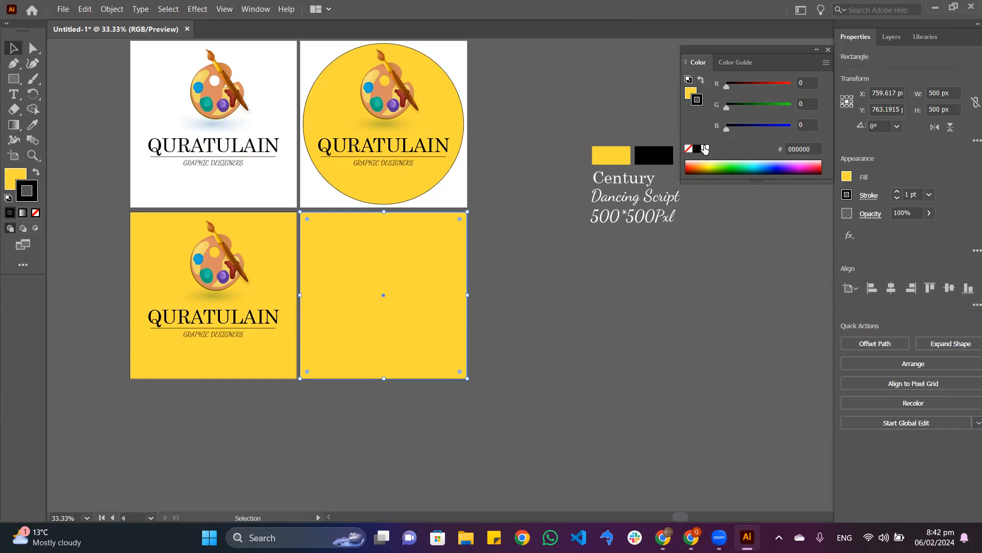
pyautogui.click(35, 174)
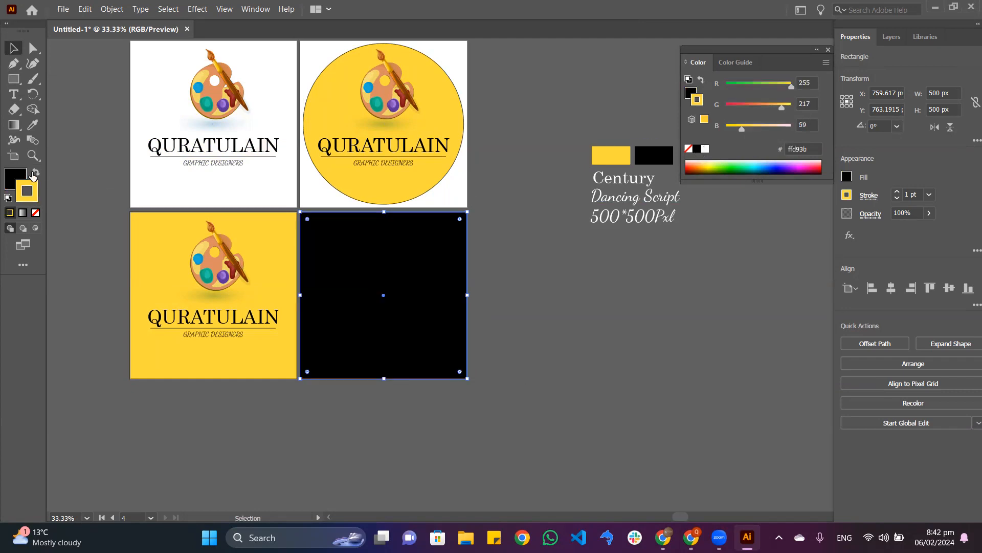
pyautogui.click(36, 213)
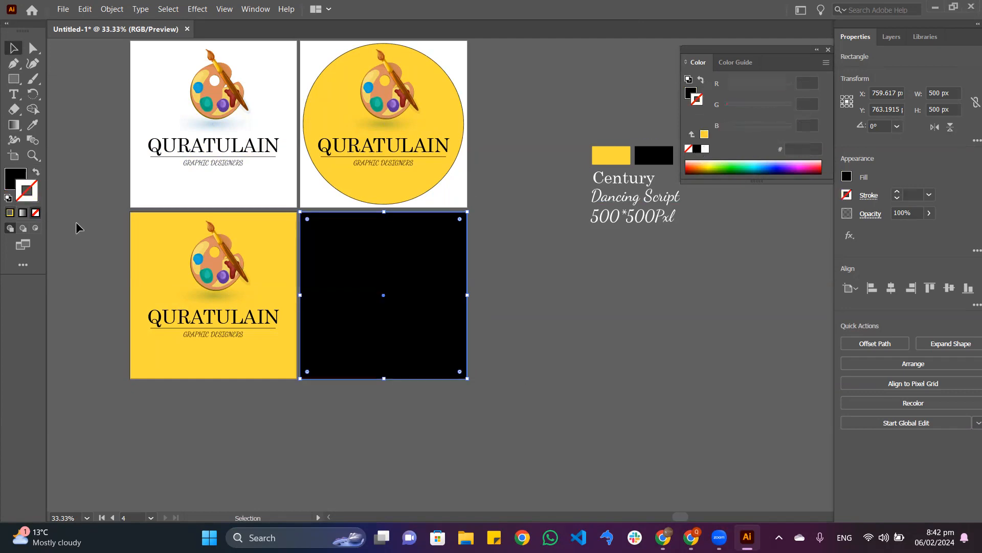
# Send the black rectangle on the lower-right artboard to the back, behind the logo artwork
pyautogui.click(11, 179)
pyautogui.click(99, 100)
pyautogui.click(354, 281)
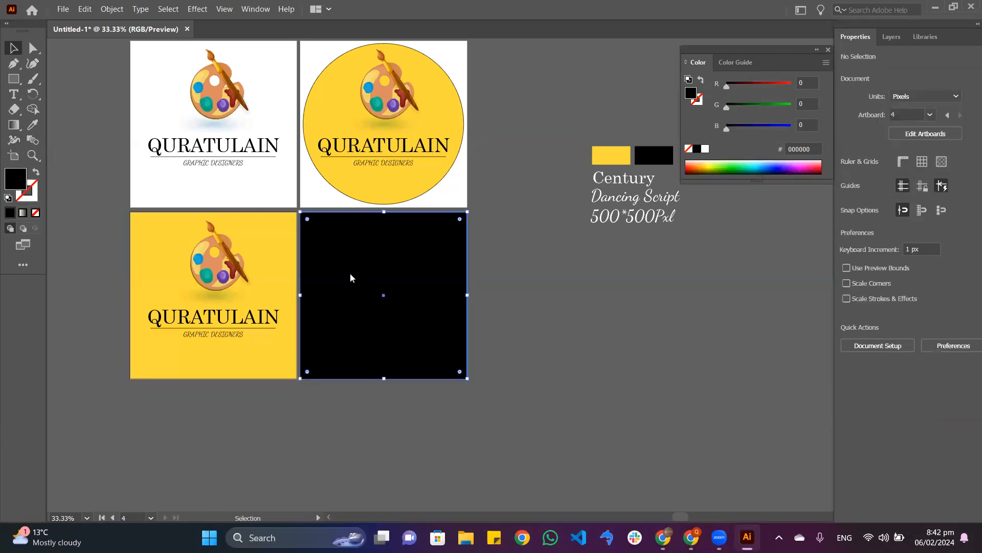
pyautogui.rightClick(352, 283)
pyautogui.moveTo(401, 462)
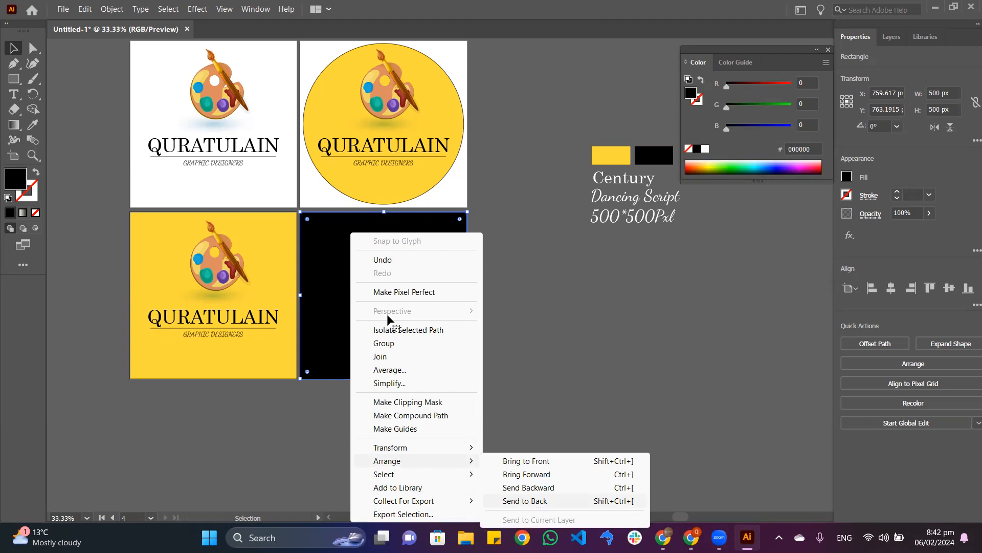
pyautogui.click(525, 500)
# Set the fill of the logo title, the tagline and the dividing line on the black artboard to white
pyautogui.click(384, 317)
pyautogui.click(706, 149)
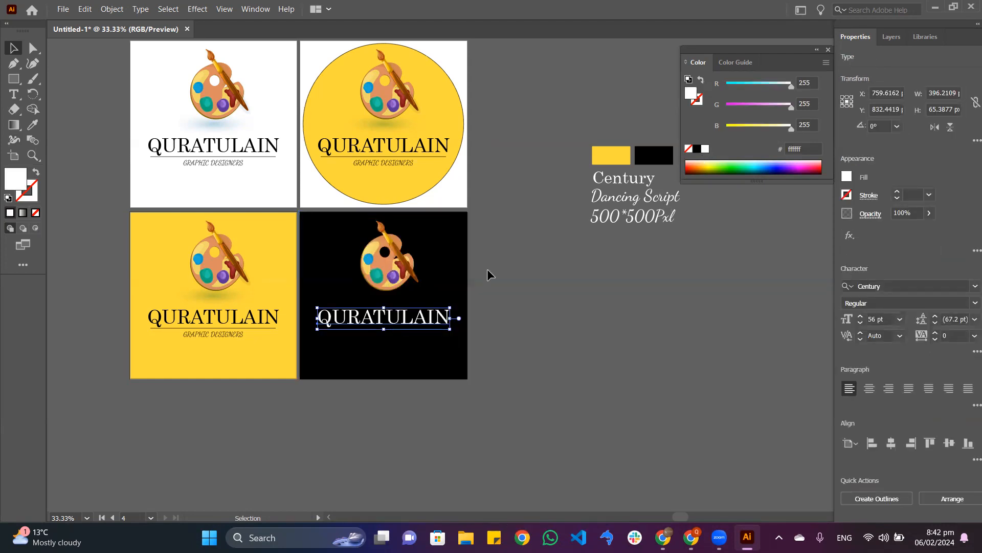
pyautogui.click(415, 338)
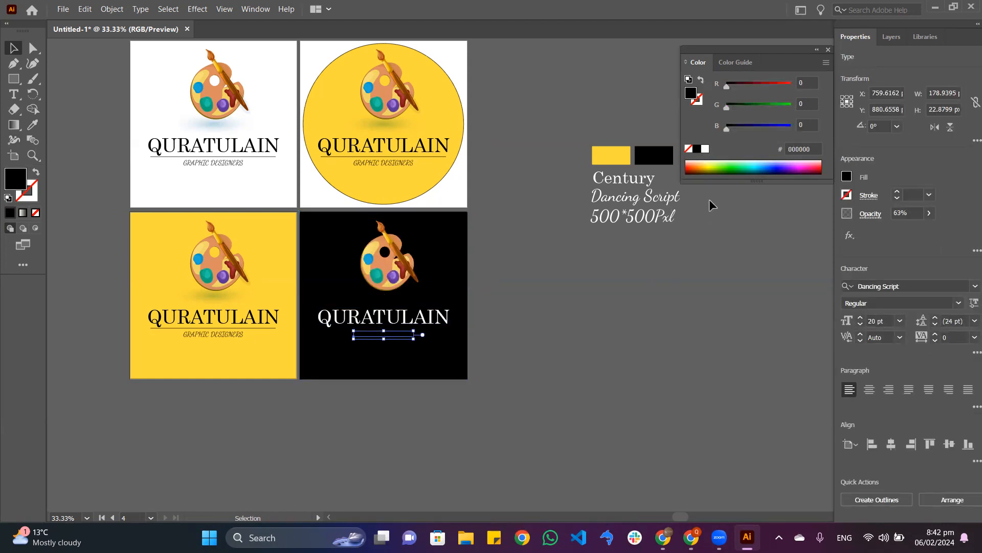
pyautogui.click(705, 149)
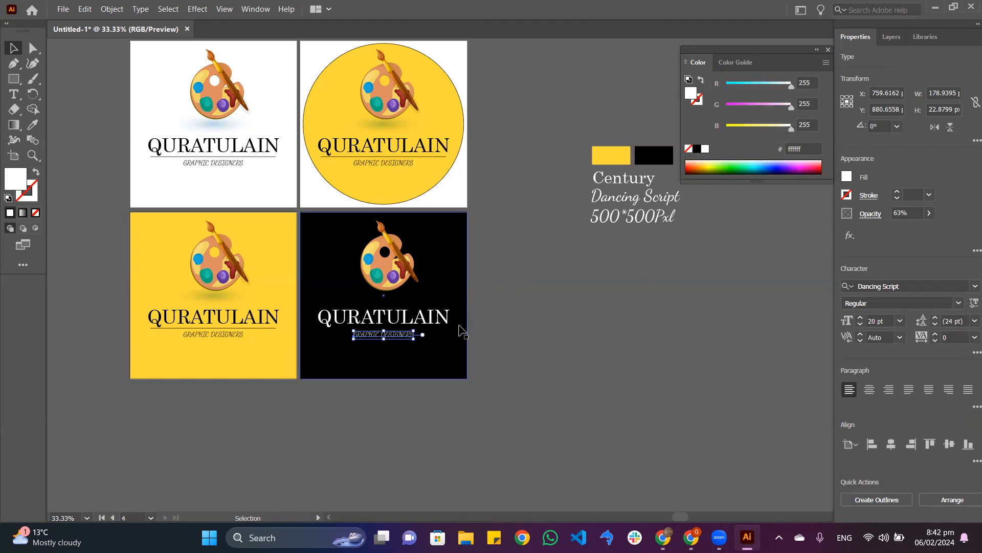
pyautogui.click(458, 322)
pyautogui.click(458, 323)
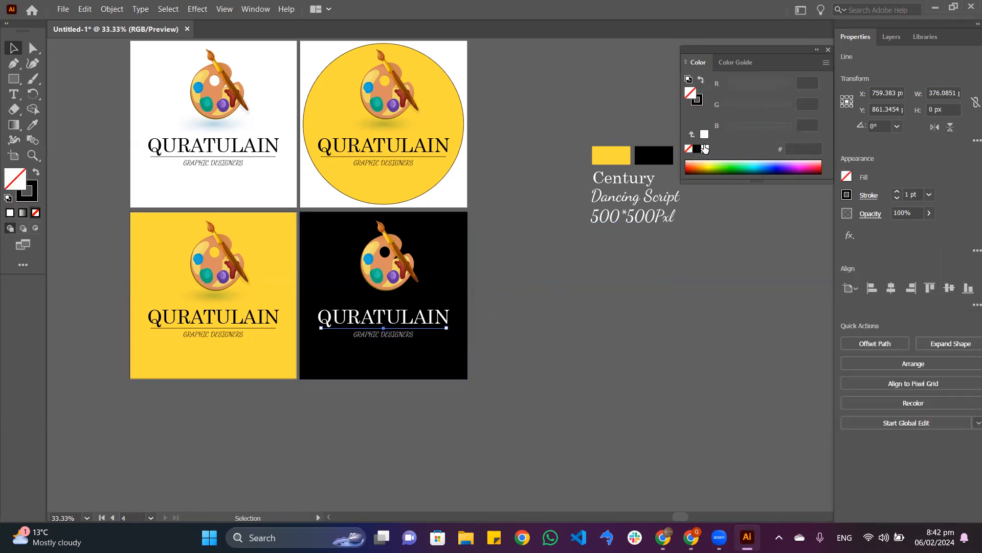
pyautogui.click(706, 148)
pyautogui.click(599, 327)
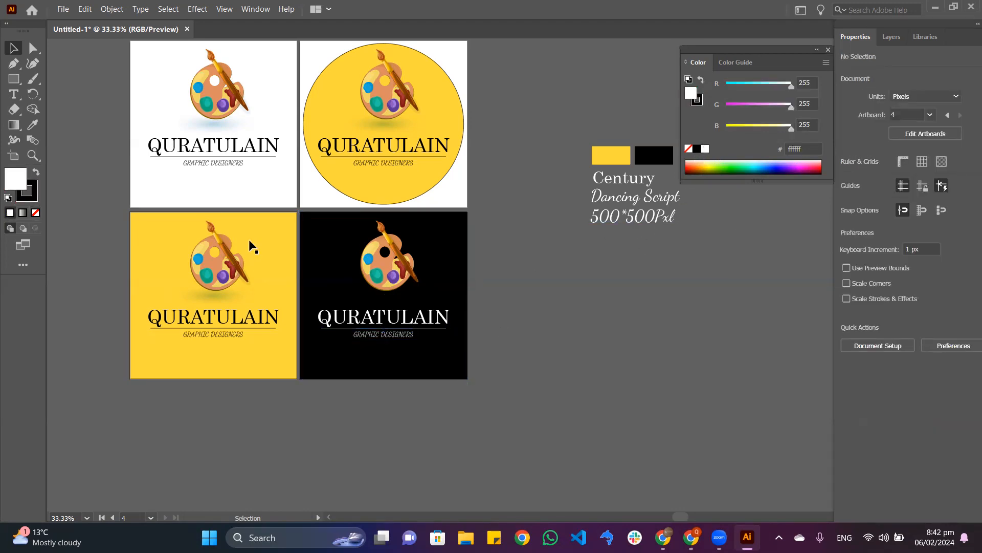
# Swap the yellow backgrounds so the rectangle fills the upper-right artboard and the circle sits behind the lower-left logo
pyautogui.click(283, 225)
pyautogui.moveTo(352, 114); pyautogui.dragTo(599, 353)
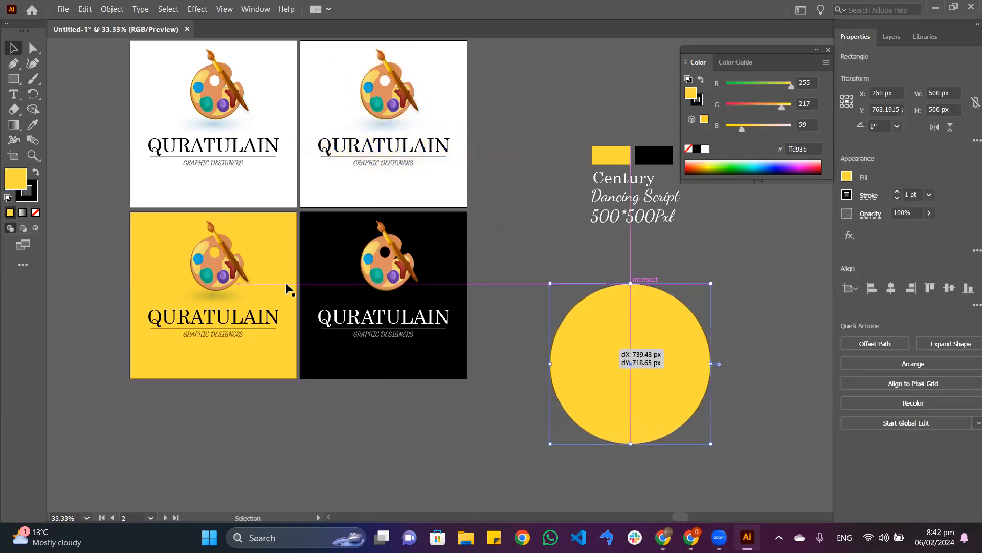
pyautogui.moveTo(268, 235); pyautogui.dragTo(436, 60)
pyautogui.moveTo(627, 339); pyautogui.dragTo(209, 271)
pyautogui.click(325, 101)
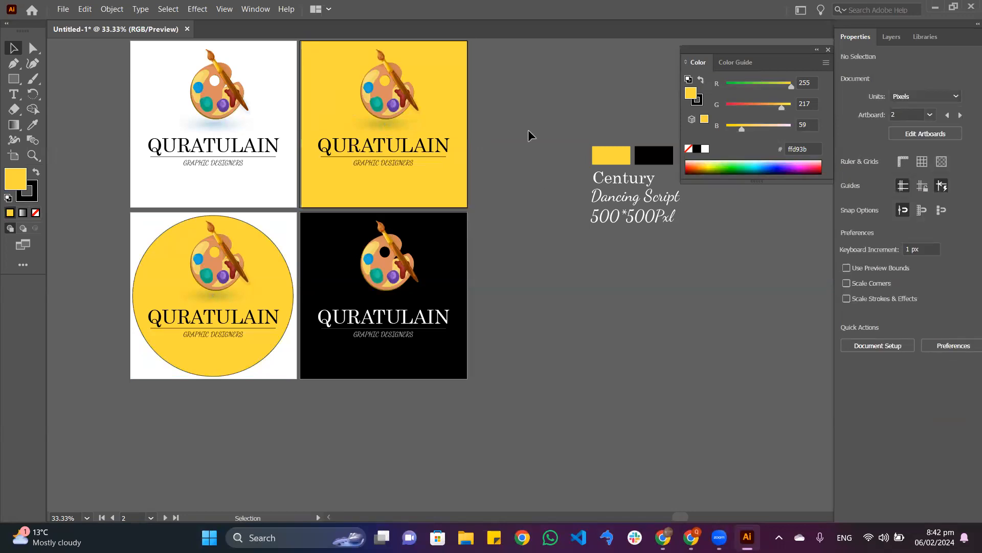
# Move the colour swatches and the font and size notes closer to the artboards
pyautogui.moveTo(691, 253); pyautogui.dragTo(530, 190)
pyautogui.click(616, 264)
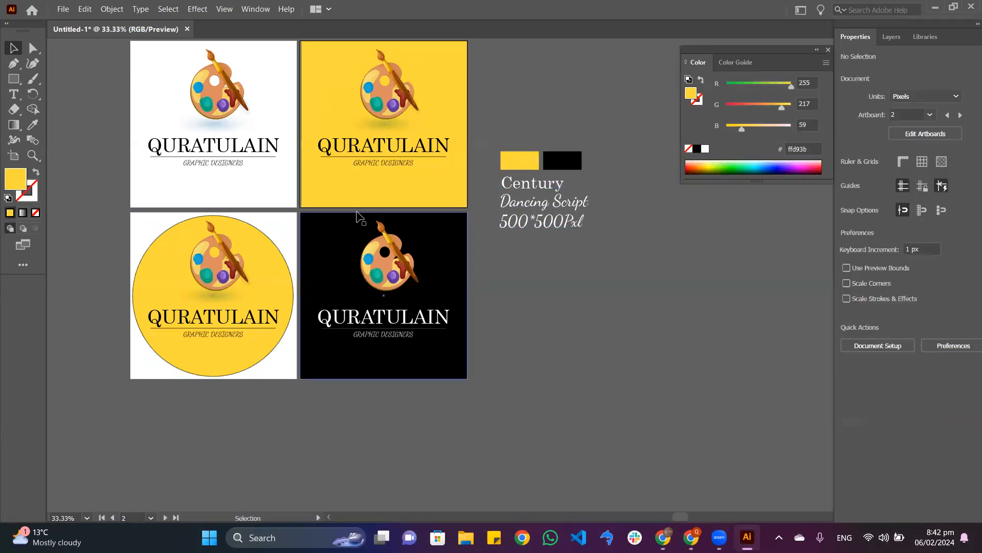
pyautogui.scroll(-1, 183, 168)
pyautogui.scroll(1, 195, 183)
pyautogui.moveTo(204, 191); pyautogui.dragTo(339, 172)
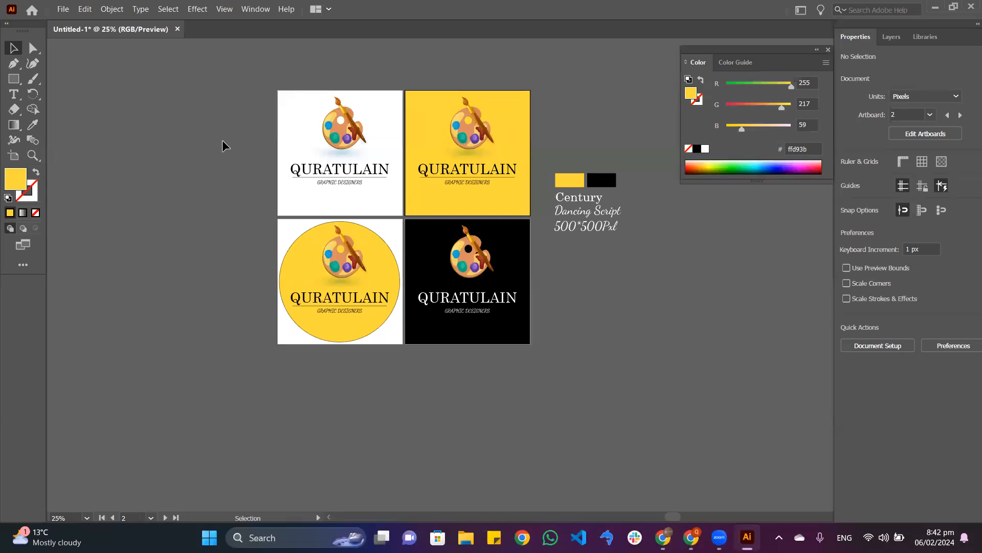
pyautogui.scroll(1, 344, 214)
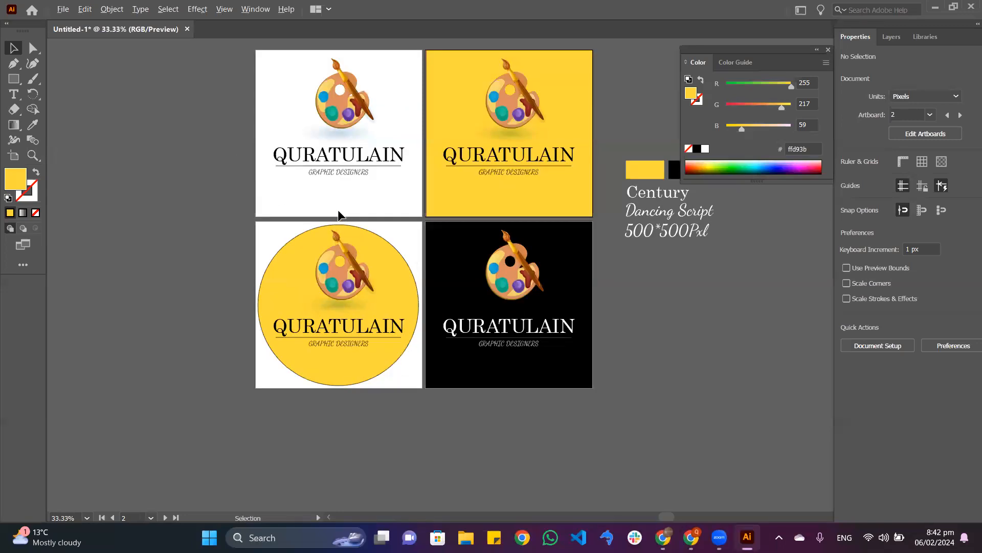
pyautogui.moveTo(247, 167); pyautogui.dragTo(208, 182)
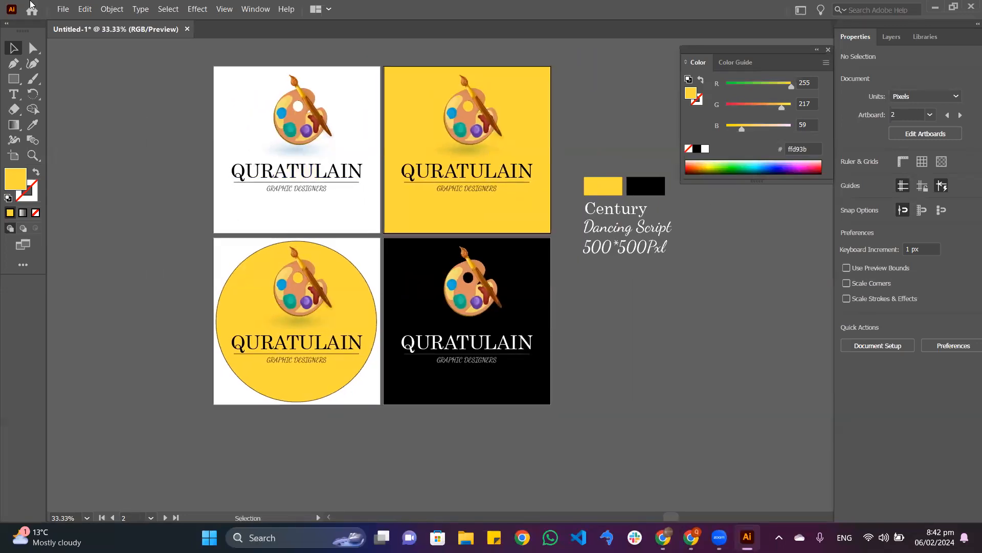
# Save the document as "my logo new" in Downloads, in Adobe Illustrator format with the Illustrator 2020 version
pyautogui.click(63, 10)
pyautogui.hotkey('ctrl', 's')
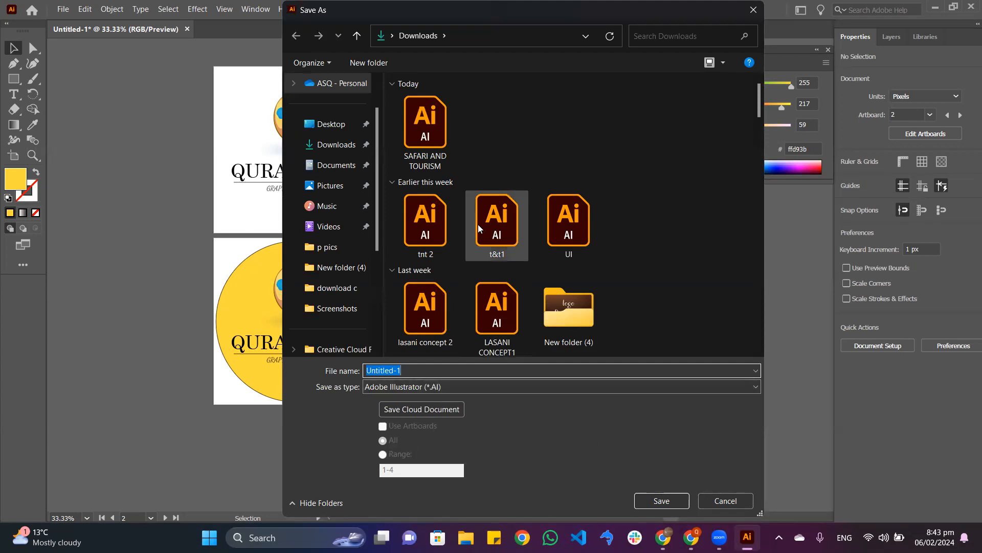
pyautogui.write('my logo')
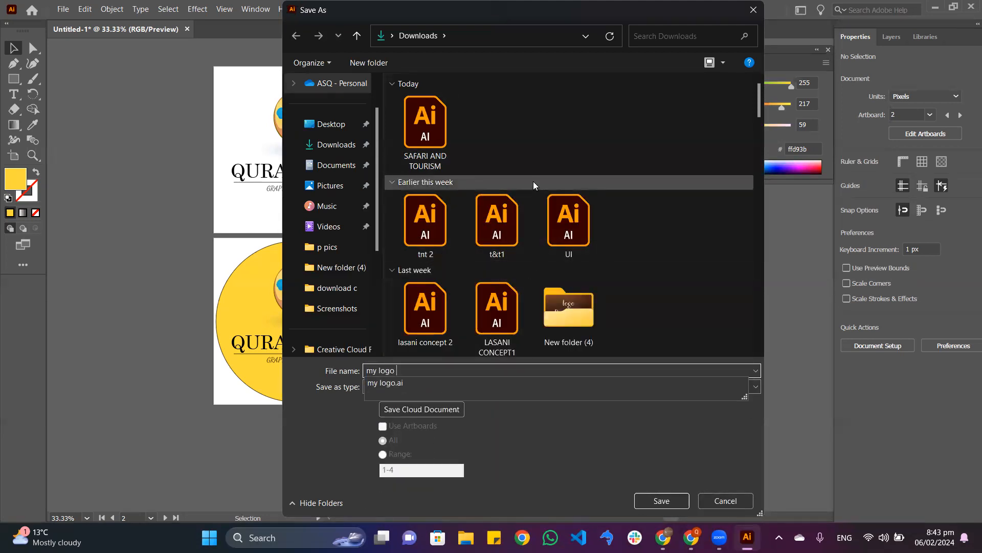
pyautogui.write(' new')
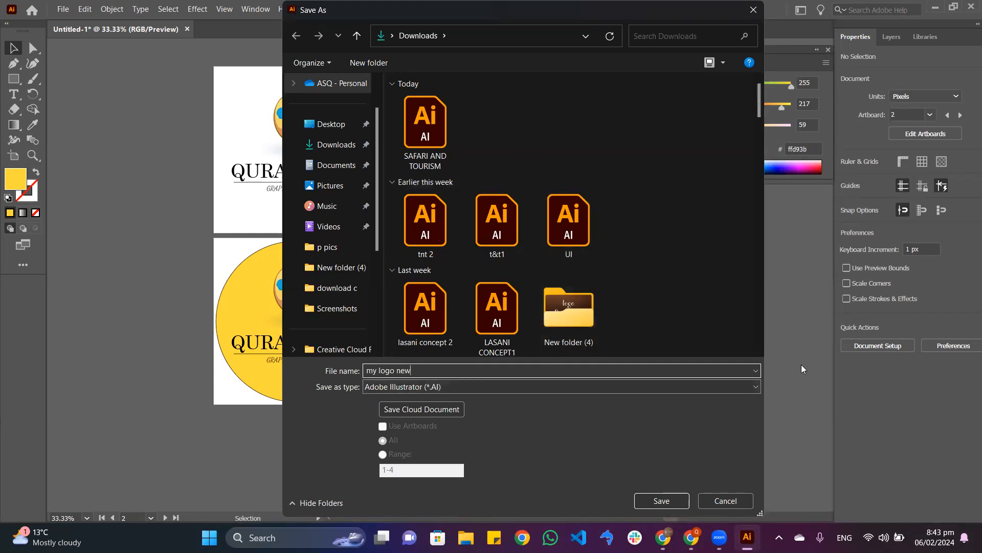
pyautogui.press('Return')
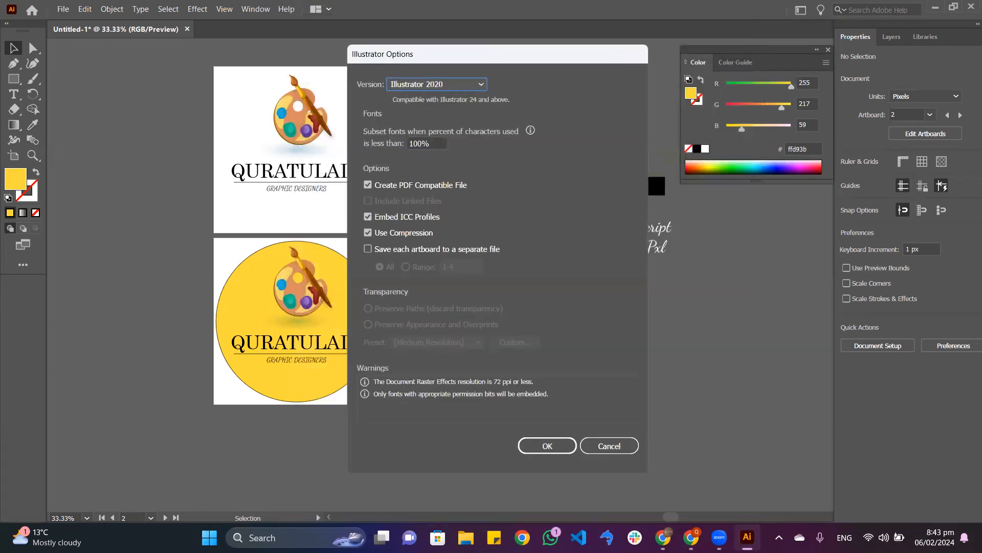
pyautogui.click(554, 448)
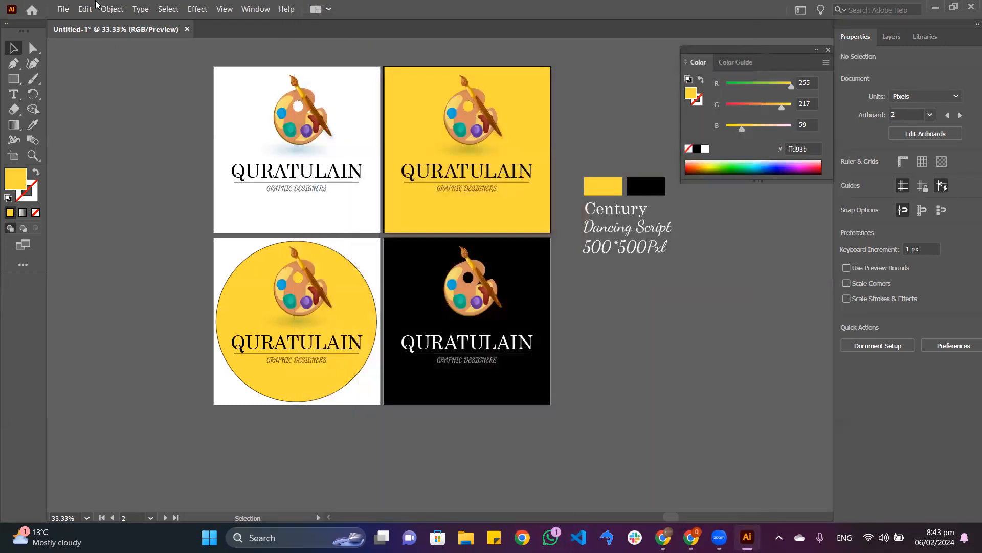
# Export the artwork as a PNG to Downloads, named with a first name followed by "logo", accepting the default PNG options
pyautogui.click(63, 8)
pyautogui.moveTo(137, 245)
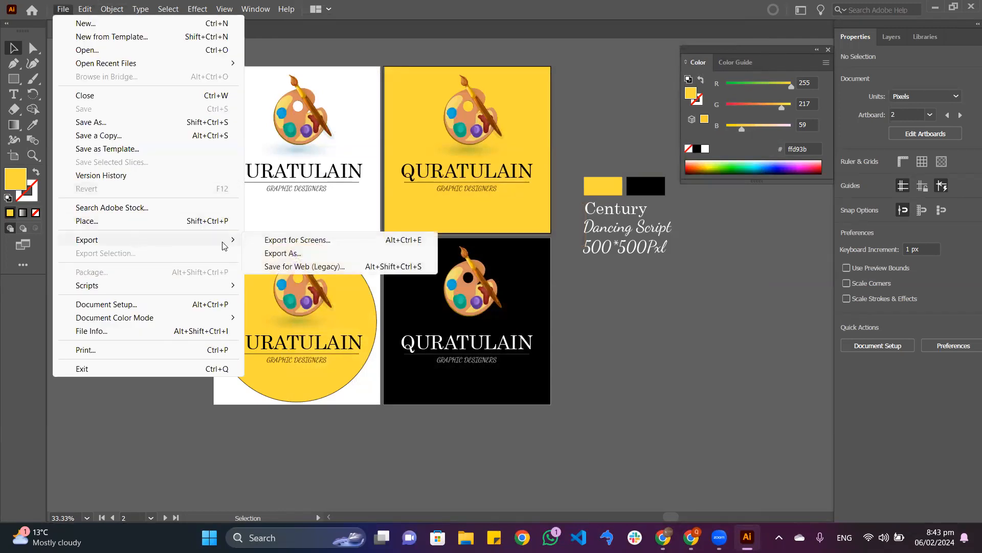
pyautogui.click(307, 254)
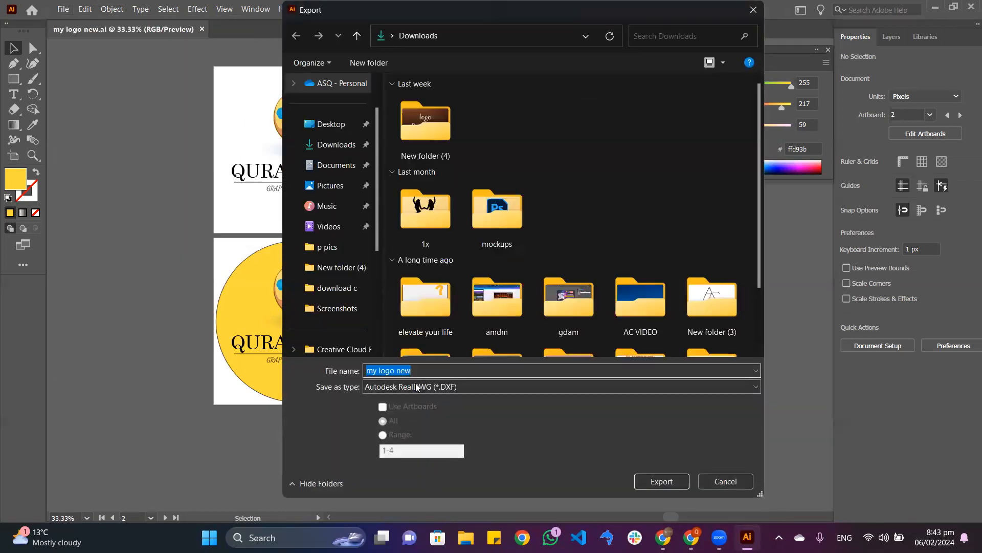
pyautogui.write('kira')
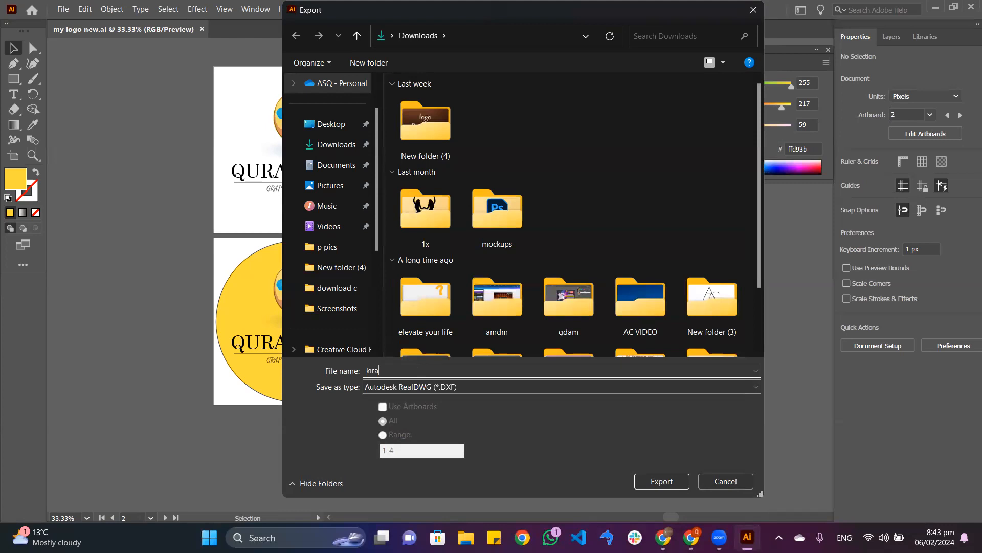
pyautogui.write('n logo')
pyautogui.click(454, 387)
pyautogui.click(412, 481)
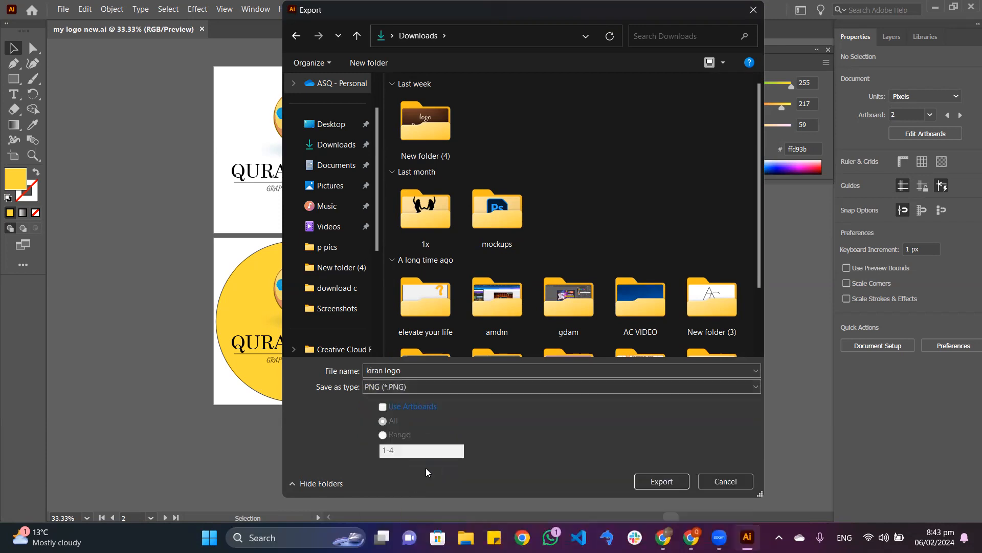
pyautogui.click(675, 480)
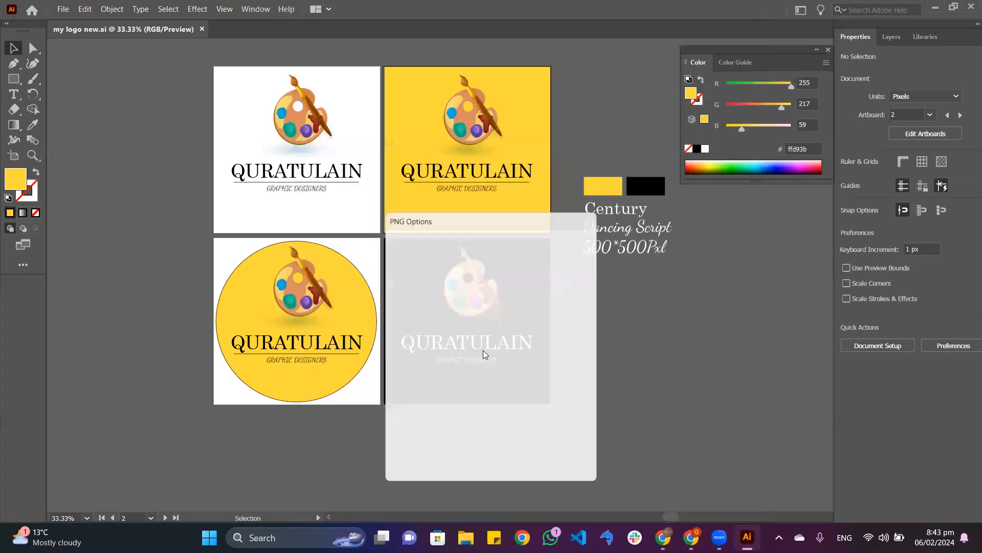
pyautogui.click(499, 459)
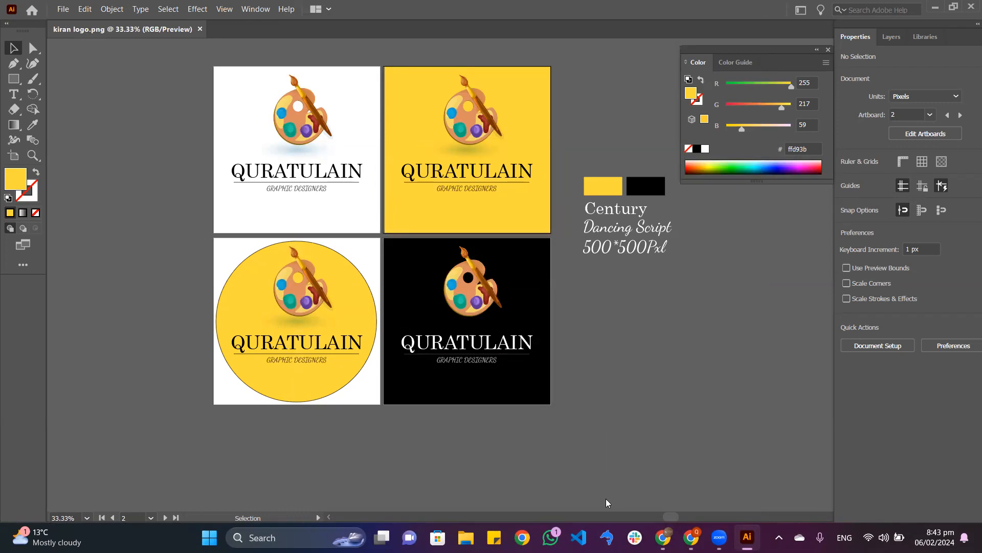
# Open the exported PNG from File Explorer's recent files to examine the logo variations, and return to Illustrator
pyautogui.click(466, 537)
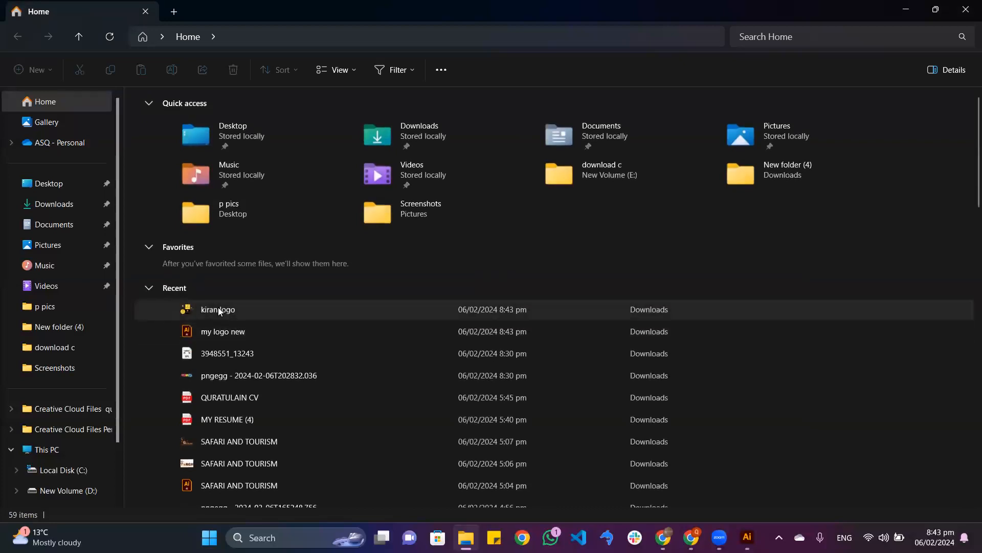
pyautogui.click(219, 309)
pyautogui.doubleClick(219, 309)
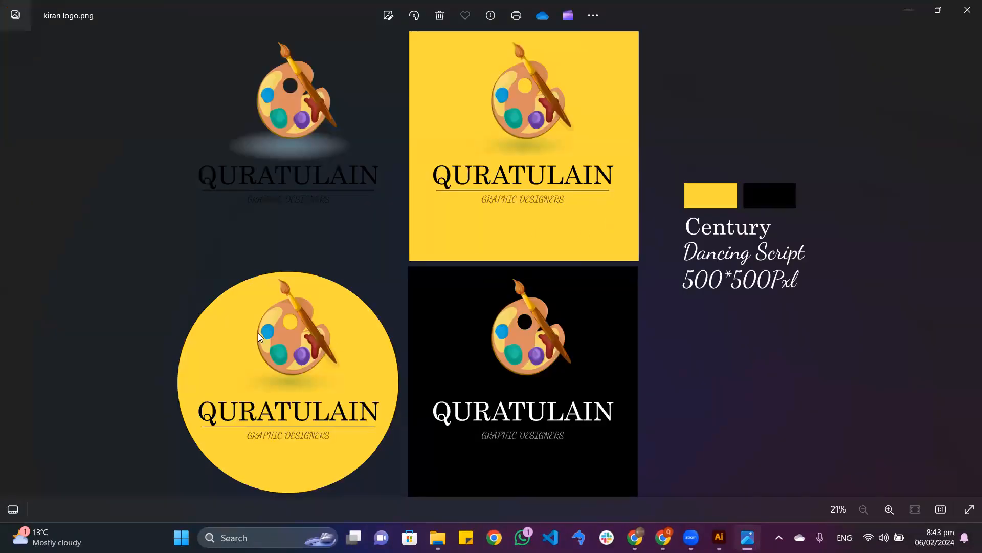
pyautogui.click(717, 537)
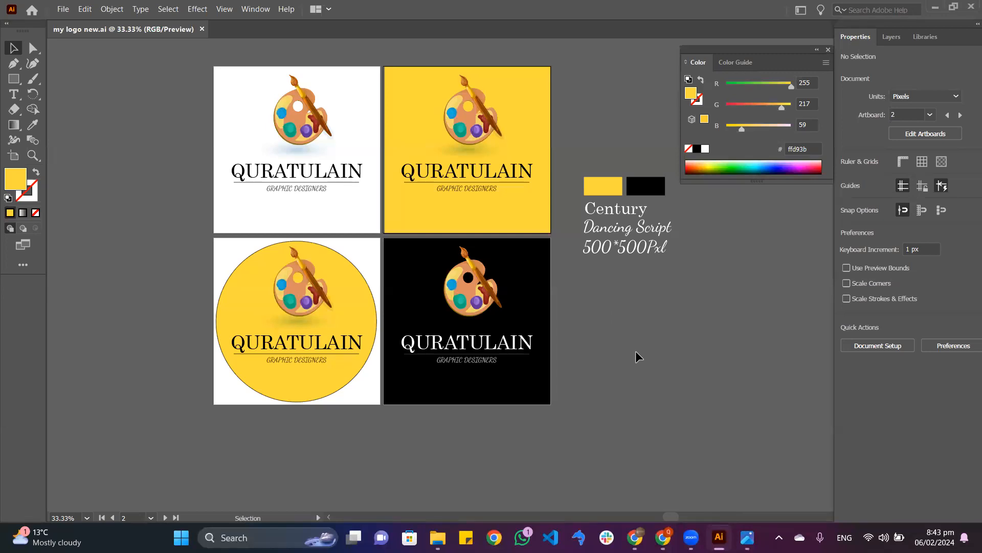